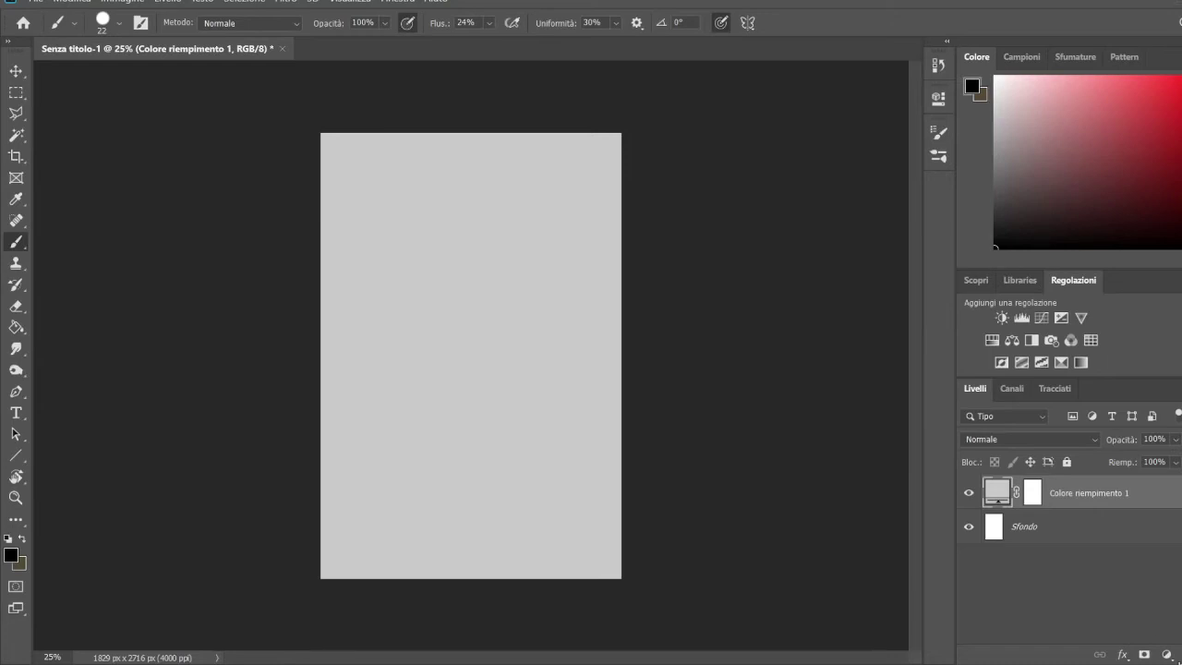
# Step: Sketch the first wavy hair strands on Livello 1 and scale the sketch to about 75%
pyautogui.moveTo(467, 168)
pyautogui.mouseDown()
pyautogui.moveTo(388, 285)
pyautogui.moveTo(378, 409)
pyautogui.moveTo(399, 528)
pyautogui.moveTo(431, 540)
pyautogui.mouseUp()
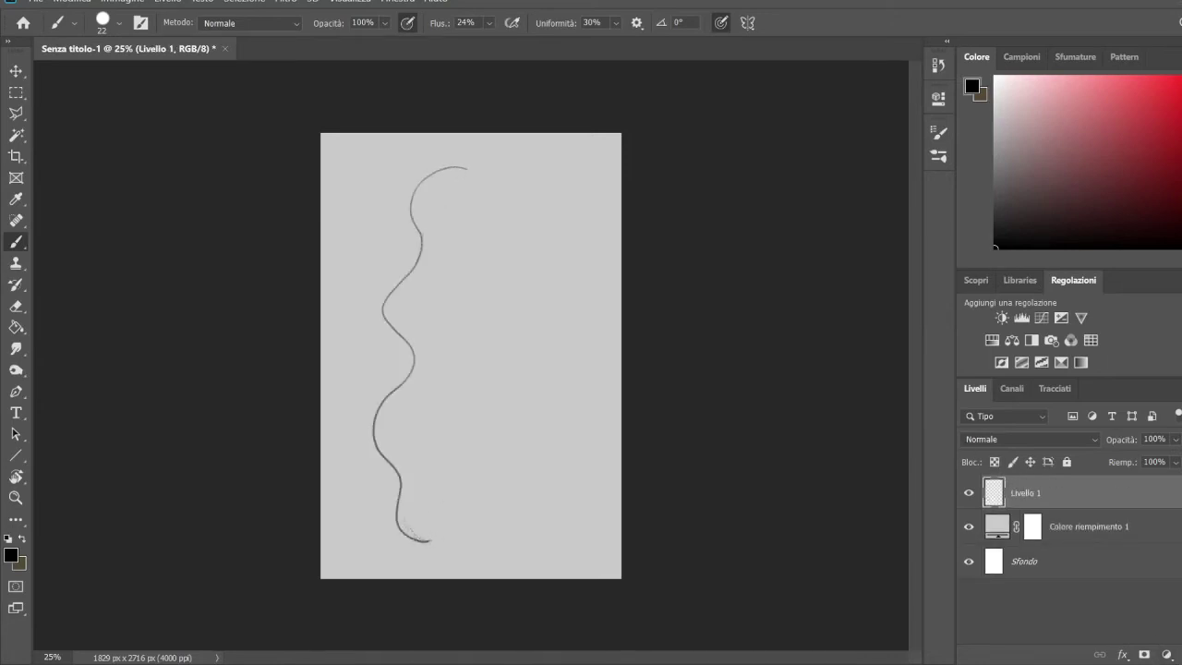
pyautogui.moveTo(411, 411); pyautogui.dragTo(436, 372)
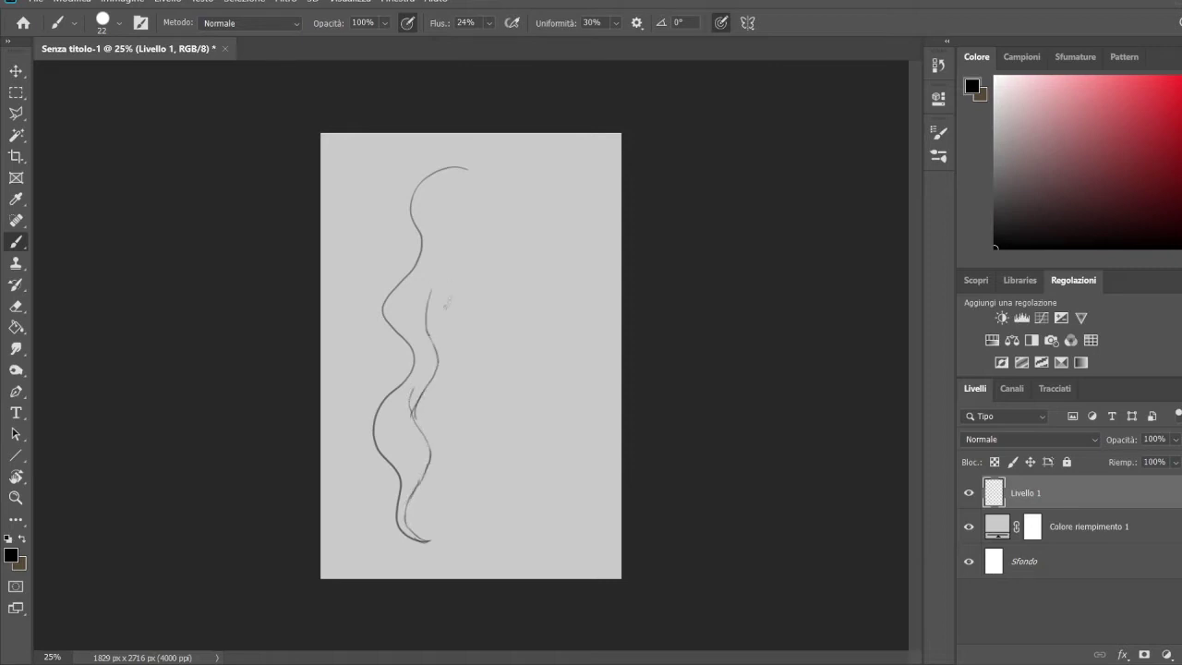
pyautogui.moveTo(415, 215)
pyautogui.mouseDown()
pyautogui.moveTo(468, 310)
pyautogui.moveTo(457, 562)
pyautogui.mouseUp()
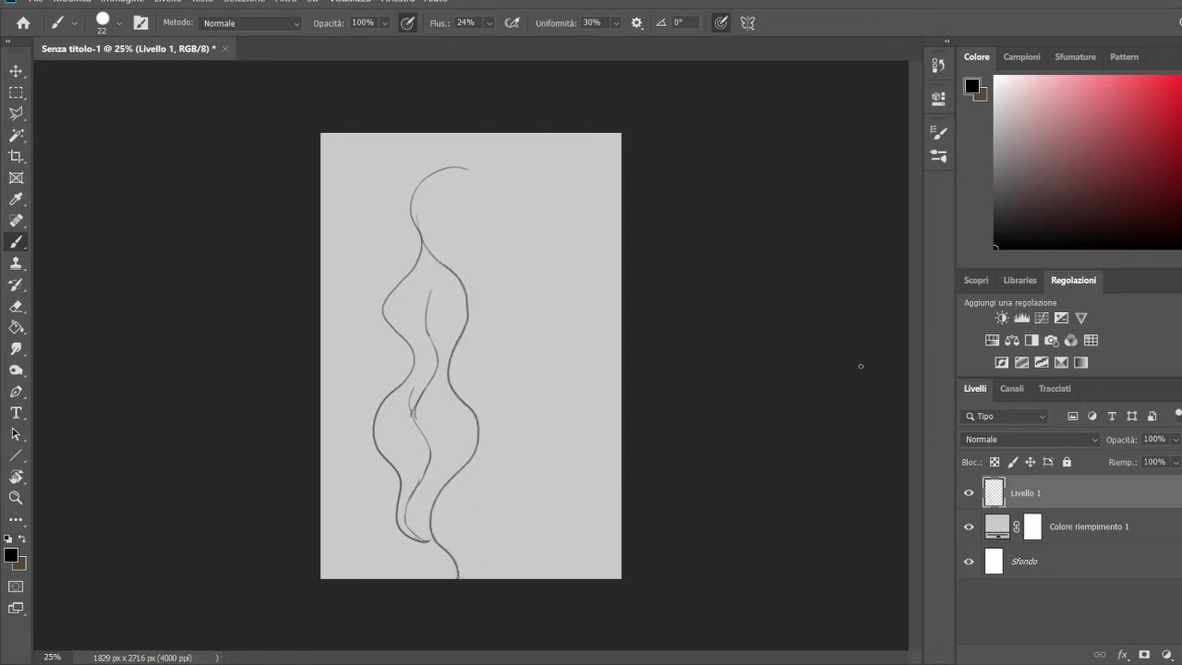
pyautogui.moveTo(443, 219)
pyautogui.mouseDown()
pyautogui.moveTo(489, 277)
pyautogui.moveTo(503, 407)
pyautogui.moveTo(461, 503)
pyautogui.moveTo(496, 541)
pyautogui.moveTo(418, 407)
pyautogui.mouseUp()
pyautogui.hotkey('ctrl', 't')
pyautogui.press('Return')
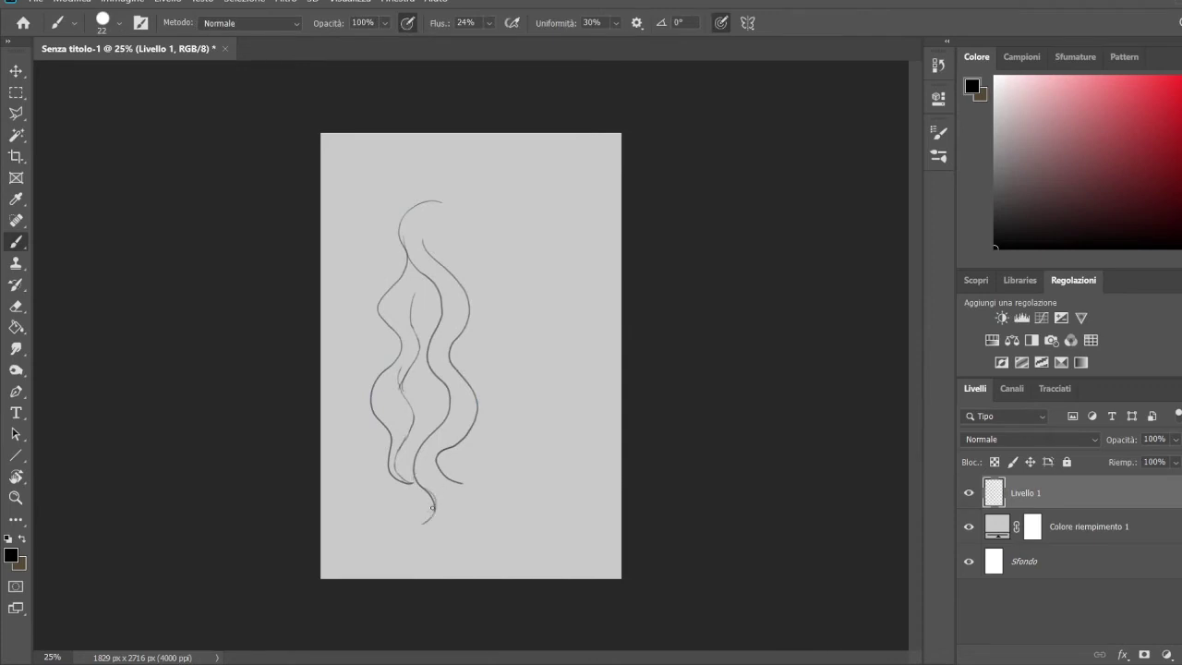
# Step: Add strands along the right edge and up to the crown, redoing one misplaced stroke
pyautogui.moveTo(434, 514); pyautogui.dragTo(453, 467)
pyautogui.moveTo(426, 237)
pyautogui.mouseDown()
pyautogui.moveTo(466, 269)
pyautogui.moveTo(478, 397)
pyautogui.mouseUp()
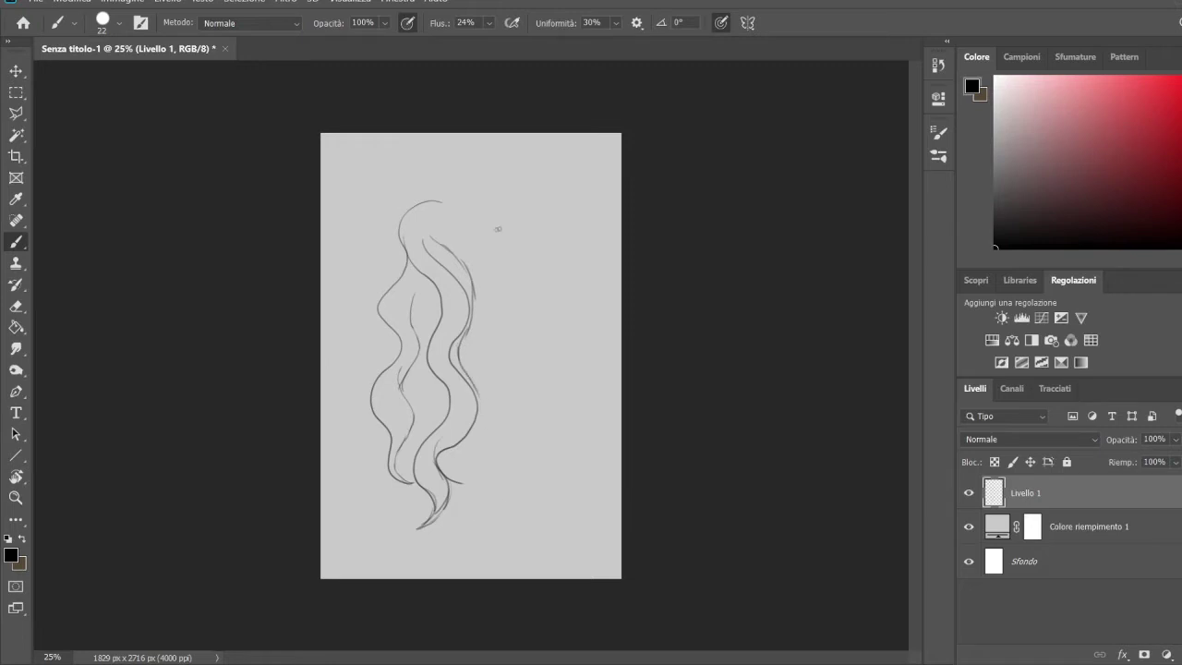
pyautogui.moveTo(503, 242)
pyautogui.mouseDown()
pyautogui.moveTo(511, 476)
pyautogui.moveTo(486, 536)
pyautogui.moveTo(523, 489)
pyautogui.moveTo(519, 416)
pyautogui.moveTo(539, 325)
pyautogui.moveTo(520, 272)
pyautogui.moveTo(516, 164)
pyautogui.mouseUp()
pyautogui.hotkey('ctrl', 'z')
pyautogui.moveTo(521, 273)
pyautogui.mouseDown()
pyautogui.moveTo(491, 159)
pyautogui.moveTo(405, 250)
pyautogui.mouseUp()
pyautogui.moveTo(434, 172); pyautogui.dragTo(404, 247)
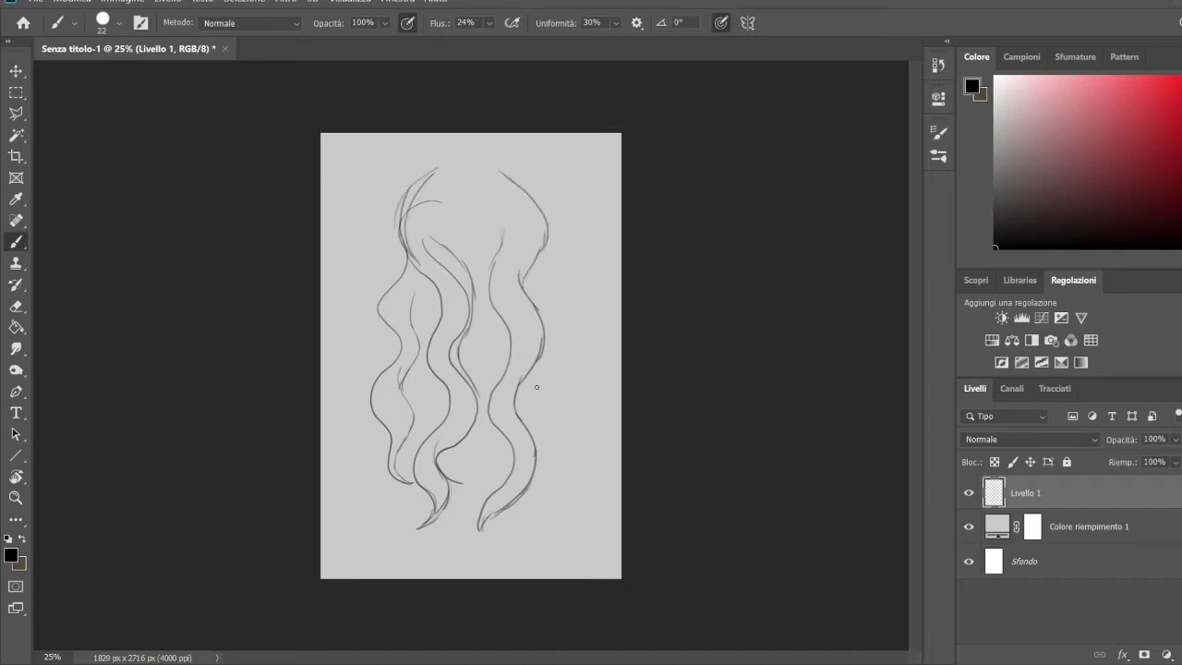
# Step: Draw the curling tips and long lower strands on the left and right sides
pyautogui.moveTo(477, 532); pyautogui.dragTo(459, 571)
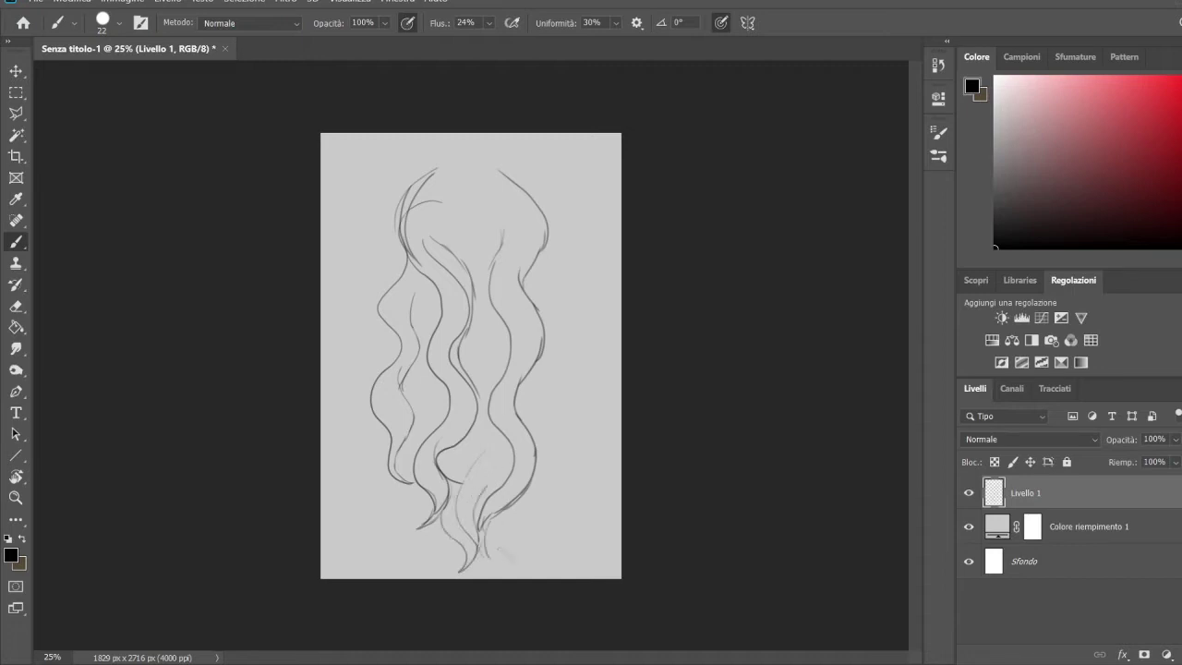
pyautogui.moveTo(523, 495); pyautogui.dragTo(501, 541)
pyautogui.moveTo(494, 456); pyautogui.dragTo(473, 512)
pyautogui.moveTo(492, 436); pyautogui.dragTo(462, 491)
pyautogui.moveTo(562, 250)
pyautogui.mouseDown()
pyautogui.moveTo(582, 298)
pyautogui.moveTo(576, 397)
pyautogui.moveTo(589, 518)
pyautogui.moveTo(545, 570)
pyautogui.moveTo(562, 498)
pyautogui.mouseUp()
pyautogui.moveTo(535, 475); pyautogui.dragTo(559, 523)
pyautogui.moveTo(539, 481); pyautogui.dragTo(513, 528)
pyautogui.moveTo(383, 473); pyautogui.dragTo(397, 552)
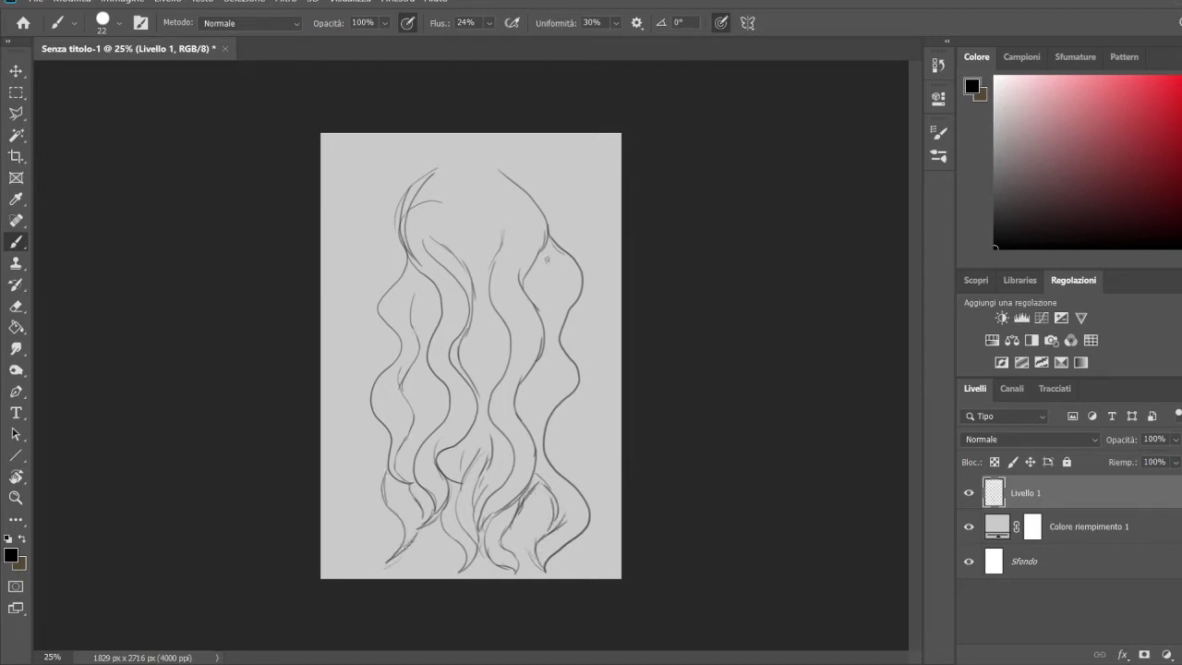
pyautogui.moveTo(551, 297)
pyautogui.mouseDown()
pyautogui.moveTo(523, 401)
pyautogui.moveTo(560, 310)
pyautogui.moveTo(554, 240)
pyautogui.mouseUp()
# Step: Outline the rounded crown of the head and add left-side and lower-right strands
pyautogui.moveTo(403, 235)
pyautogui.mouseDown()
pyautogui.moveTo(467, 153)
pyautogui.moveTo(547, 257)
pyautogui.mouseUp()
pyautogui.moveTo(508, 161); pyautogui.dragTo(560, 242)
pyautogui.moveTo(469, 155)
pyautogui.mouseDown()
pyautogui.moveTo(552, 209)
pyautogui.moveTo(395, 260)
pyautogui.moveTo(372, 303)
pyautogui.mouseUp()
pyautogui.moveTo(399, 225); pyautogui.dragTo(374, 280)
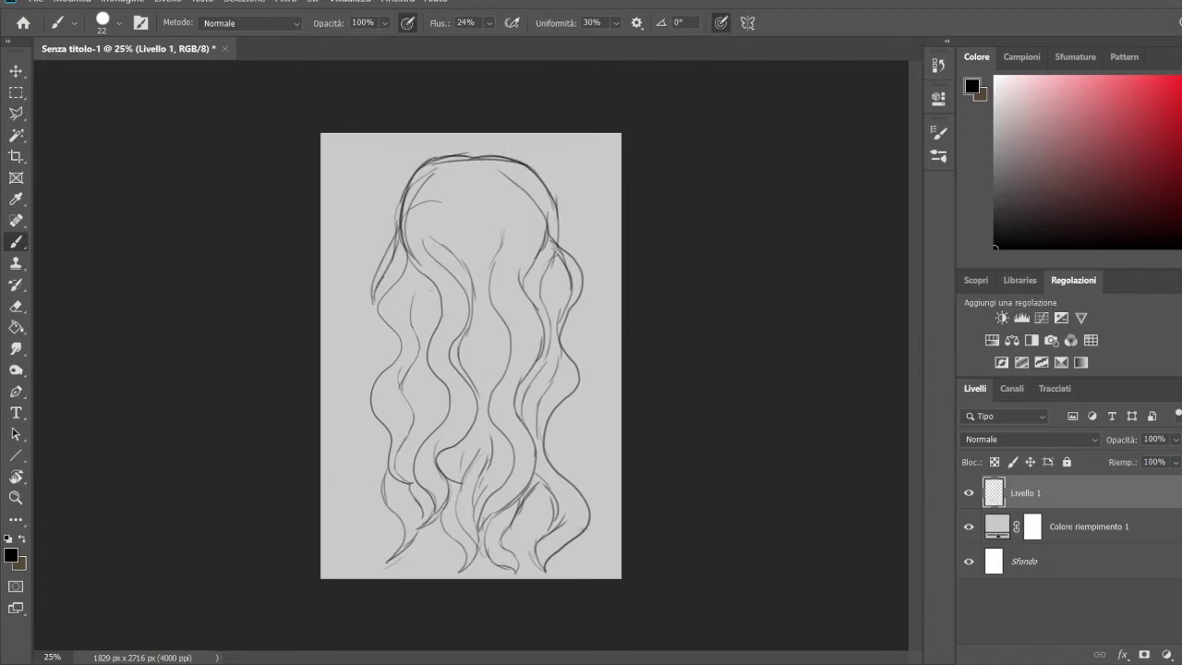
pyautogui.moveTo(545, 491); pyautogui.dragTo(530, 549)
# Step: Cancel the warp and block soft dark shading over the crown with an enlarged brush
pyautogui.hotkey('ctrl', 't')
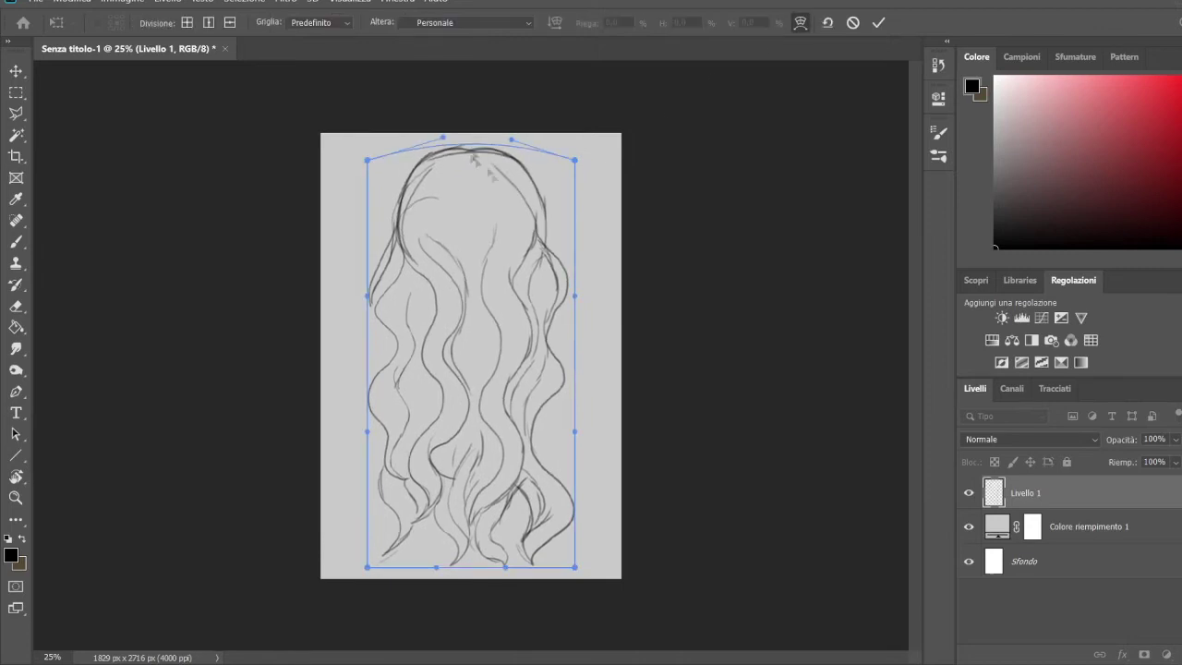
pyautogui.hotkey('ctrl', 'z')
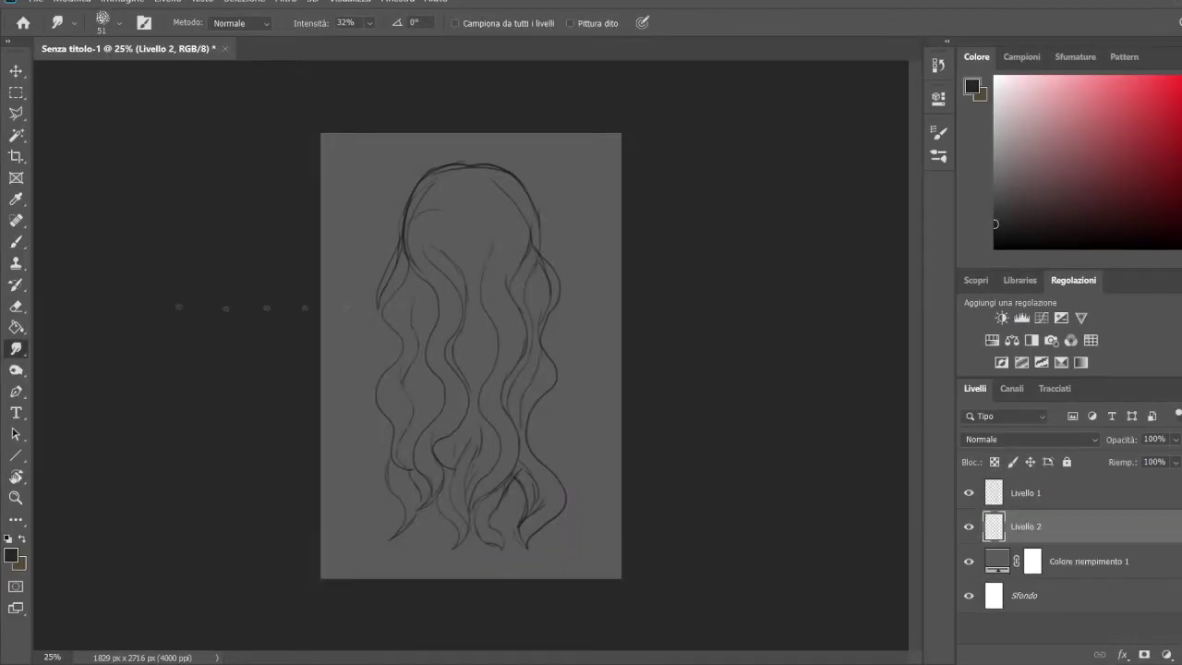
pyautogui.press('b')
pyautogui.press('.')
pyautogui.press('.')
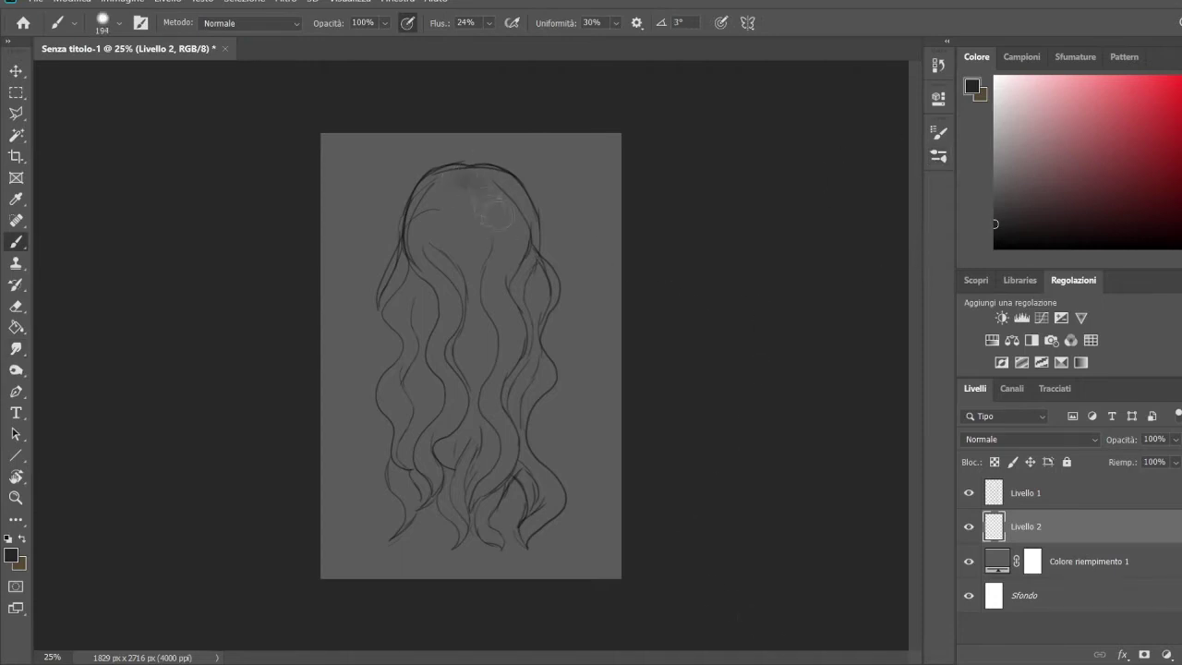
pyautogui.moveTo(459, 180)
pyautogui.mouseDown()
pyautogui.moveTo(457, 217)
pyautogui.moveTo(485, 245)
pyautogui.moveTo(448, 208)
pyautogui.moveTo(460, 305)
pyautogui.mouseUp()
pyautogui.moveTo(489, 208); pyautogui.dragTo(478, 305)
# Step: Paint light grey and near-black shading down the centre of the hair
pyautogui.keyDown('alt'); pyautogui.click(491, 354); pyautogui.keyUp('alt')
pyautogui.moveTo(474, 373); pyautogui.dragTo(474, 406)
pyautogui.keyDown('alt'); pyautogui.click(471, 370); pyautogui.keyUp('alt')
pyautogui.moveTo(472, 342); pyautogui.dragTo(472, 381)
pyautogui.keyDown('alt'); pyautogui.click(461, 332); pyautogui.keyUp('alt')
pyautogui.moveTo(476, 305); pyautogui.dragTo(478, 362)
pyautogui.moveTo(490, 438); pyautogui.dragTo(448, 467)
pyautogui.moveTo(480, 406)
pyautogui.mouseDown()
pyautogui.moveTo(485, 462)
pyautogui.moveTo(479, 355)
pyautogui.mouseUp()
# Step: Shade the upper centre, crown, right-centre and left hair strands dark
pyautogui.moveTo(445, 268)
pyautogui.mouseDown()
pyautogui.moveTo(455, 186)
pyautogui.moveTo(532, 248)
pyautogui.moveTo(488, 177)
pyautogui.moveTo(422, 222)
pyautogui.mouseUp()
pyautogui.moveTo(458, 159); pyautogui.dragTo(448, 213)
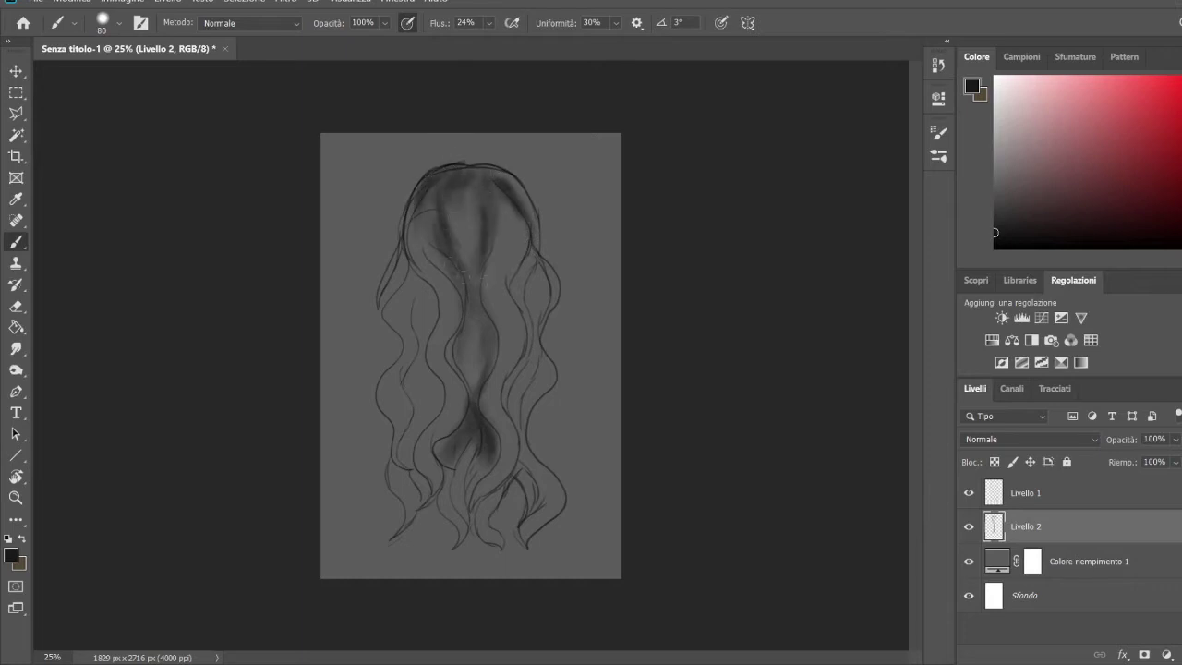
pyautogui.moveTo(476, 339); pyautogui.dragTo(480, 268)
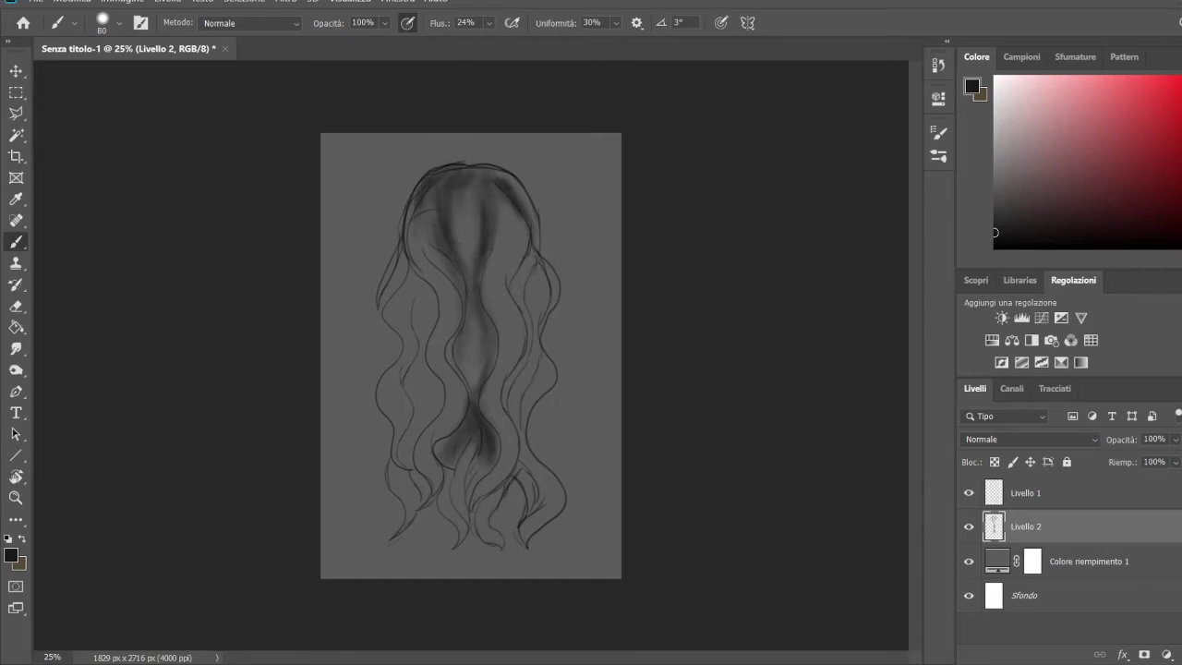
pyautogui.moveTo(518, 464); pyautogui.dragTo(524, 300)
pyautogui.moveTo(428, 330)
pyautogui.mouseDown()
pyautogui.moveTo(417, 277)
pyautogui.moveTo(433, 383)
pyautogui.moveTo(416, 282)
pyautogui.moveTo(386, 314)
pyautogui.mouseUp()
pyautogui.moveTo(407, 229); pyautogui.dragTo(393, 333)
pyautogui.moveTo(425, 199)
pyautogui.mouseDown()
pyautogui.moveTo(421, 286)
pyautogui.moveTo(429, 249)
pyautogui.mouseUp()
# Step: Toggle the Livello 1 line art and shade the left, central and right strands darker
pyautogui.click(969, 494)
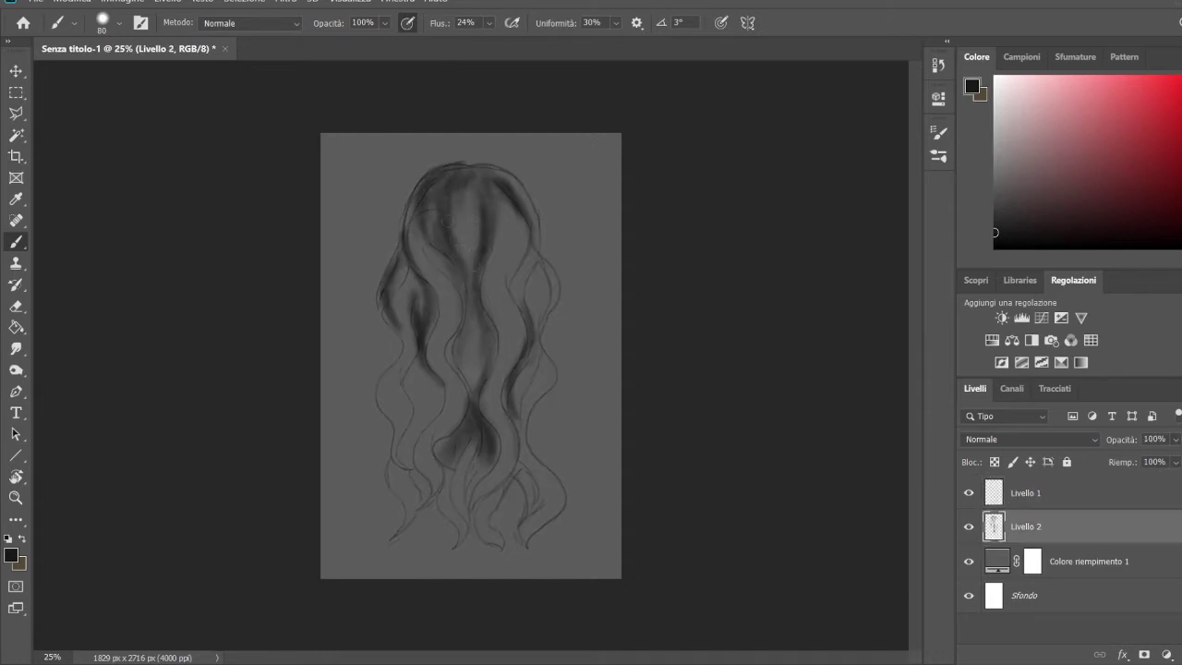
pyautogui.moveTo(448, 190)
pyautogui.mouseDown()
pyautogui.moveTo(397, 304)
pyautogui.moveTo(404, 365)
pyautogui.mouseUp()
pyautogui.moveTo(474, 393)
pyautogui.mouseDown()
pyautogui.moveTo(466, 406)
pyautogui.moveTo(473, 286)
pyautogui.moveTo(473, 386)
pyautogui.moveTo(461, 324)
pyautogui.moveTo(470, 334)
pyautogui.mouseUp()
pyautogui.keyDown('alt'); pyautogui.click(491, 364); pyautogui.keyUp('alt')
pyautogui.moveTo(534, 254); pyautogui.dragTo(543, 319)
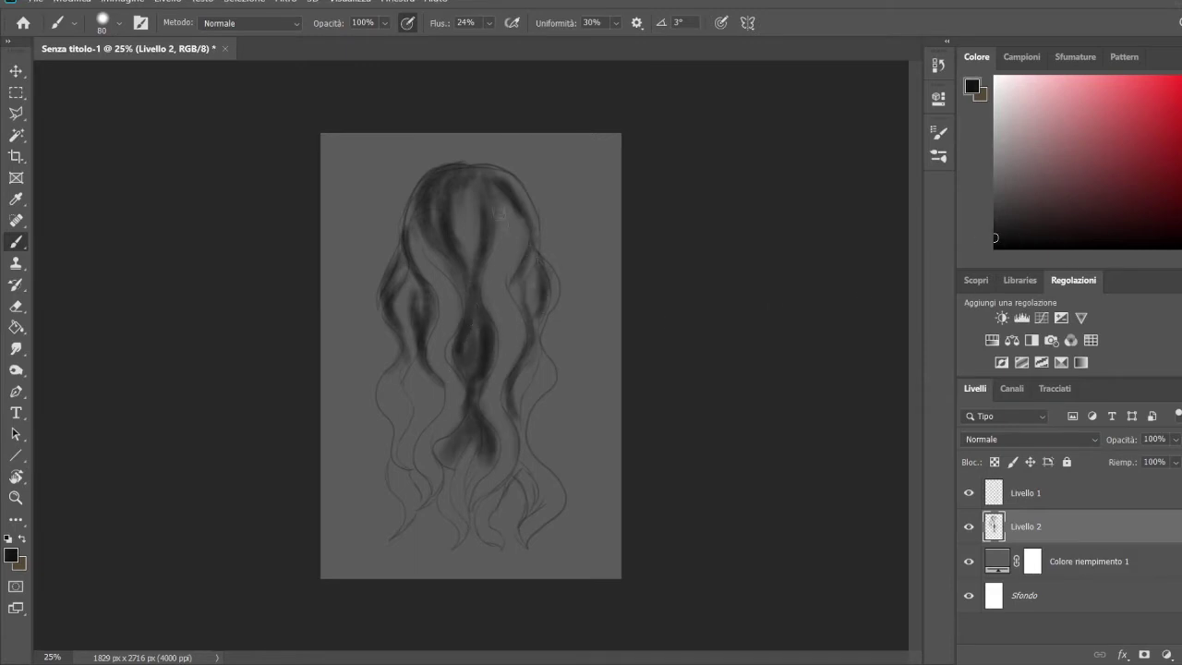
# Step: With a textured hair-strand brush, darken strands on the crown, left side and centre
pyautogui.press('.')
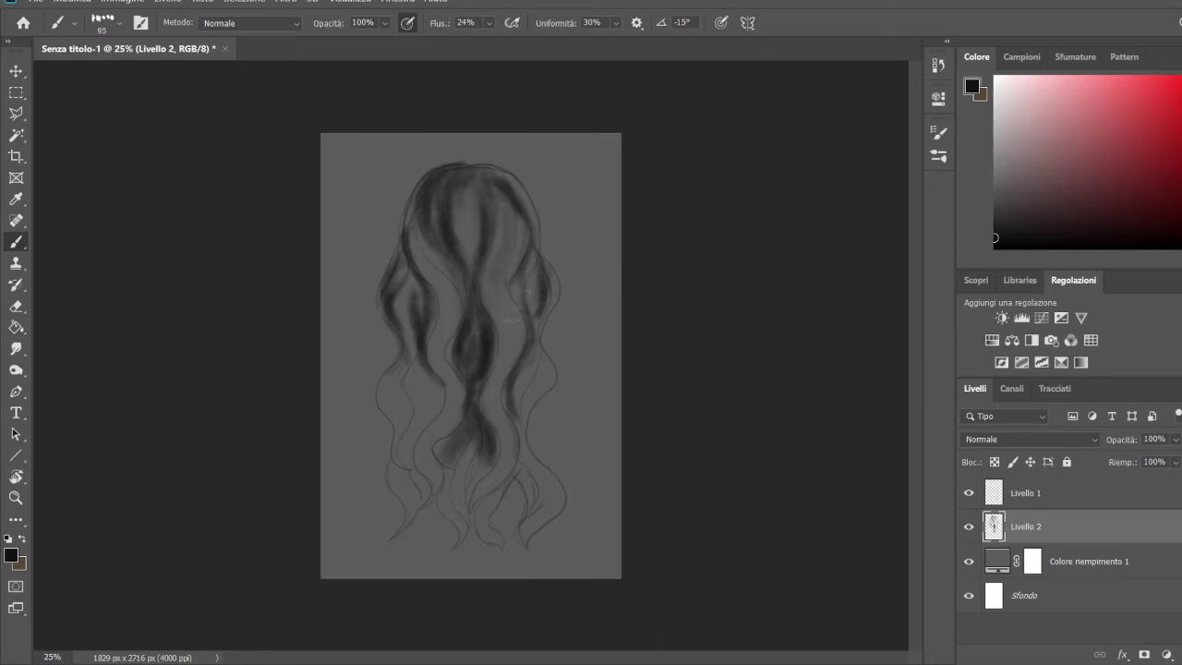
pyautogui.moveTo(503, 260); pyautogui.dragTo(493, 229)
pyautogui.moveTo(503, 188); pyautogui.dragTo(516, 268)
pyautogui.moveTo(486, 204)
pyautogui.mouseDown()
pyautogui.moveTo(469, 219)
pyautogui.moveTo(459, 205)
pyautogui.moveTo(476, 242)
pyautogui.mouseUp()
pyautogui.moveTo(476, 183); pyautogui.dragTo(478, 252)
pyautogui.moveTo(416, 223); pyautogui.dragTo(432, 334)
pyautogui.moveTo(414, 248); pyautogui.dragTo(434, 323)
pyautogui.moveTo(460, 229)
pyautogui.mouseDown()
pyautogui.moveTo(449, 406)
pyautogui.moveTo(427, 445)
pyautogui.moveTo(418, 512)
pyautogui.mouseUp()
# Step: Add thin dark strands with a smaller brush and paint a light grey highlight strand
pyautogui.press('[')
pyautogui.press('[')
pyautogui.press('[')
pyautogui.moveTo(450, 421); pyautogui.dragTo(434, 485)
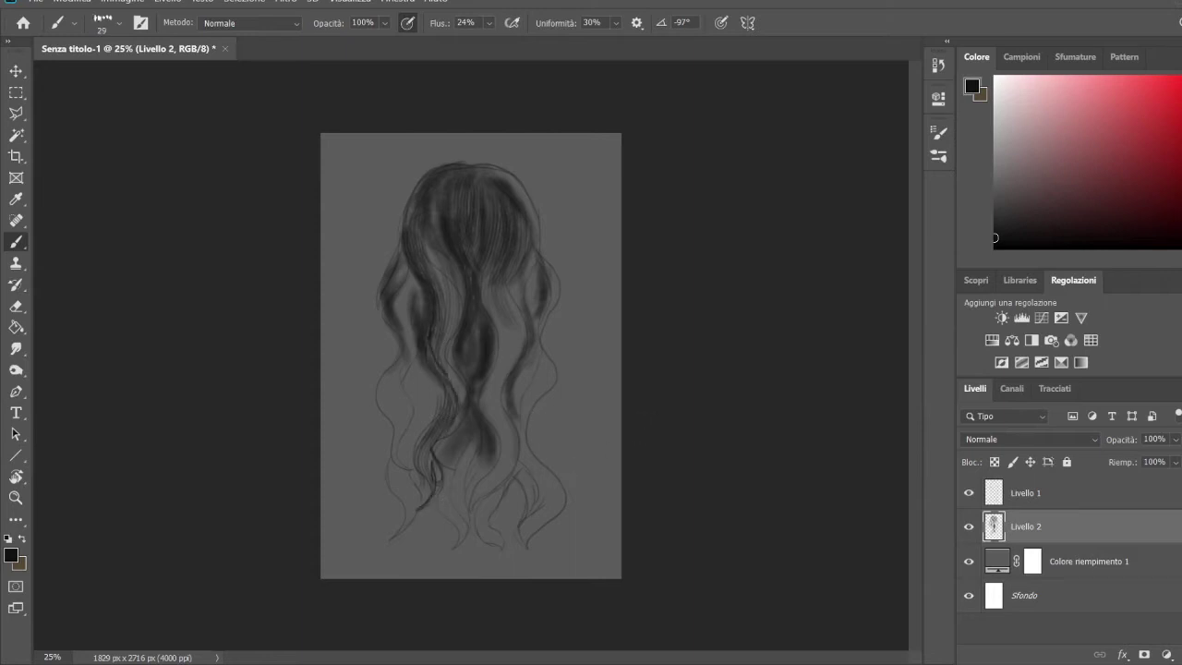
pyautogui.moveTo(446, 278); pyautogui.dragTo(436, 335)
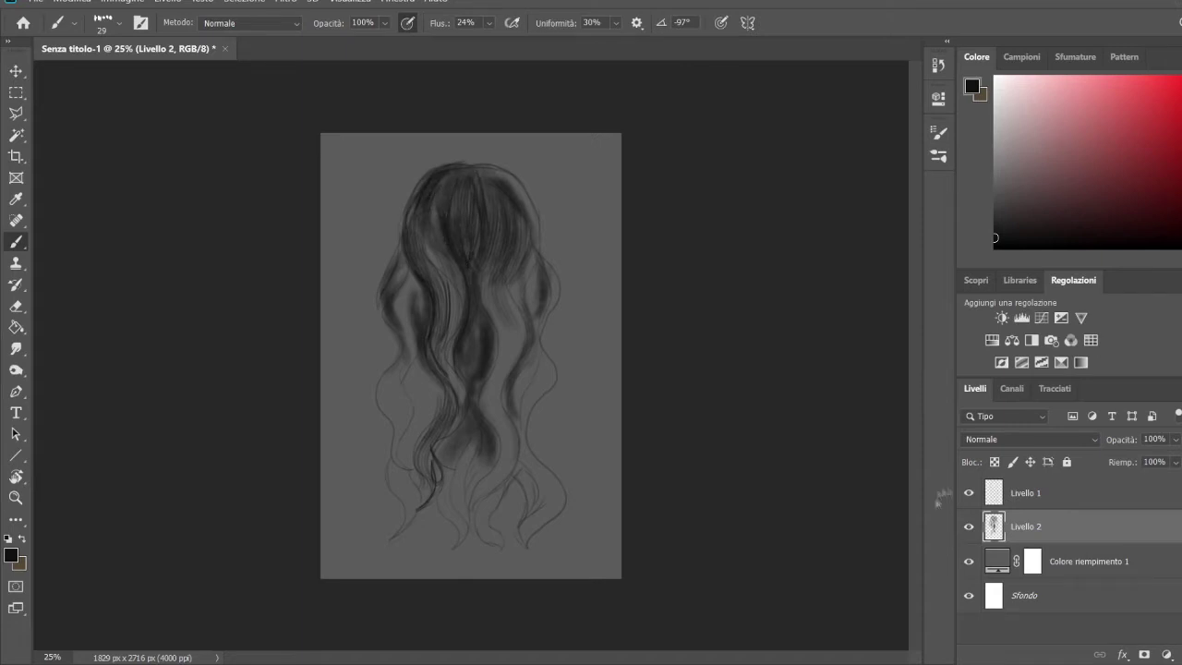
pyautogui.click(996, 146)
pyautogui.click(996, 169)
pyautogui.moveTo(508, 249); pyautogui.dragTo(502, 196)
pyautogui.click(996, 223)
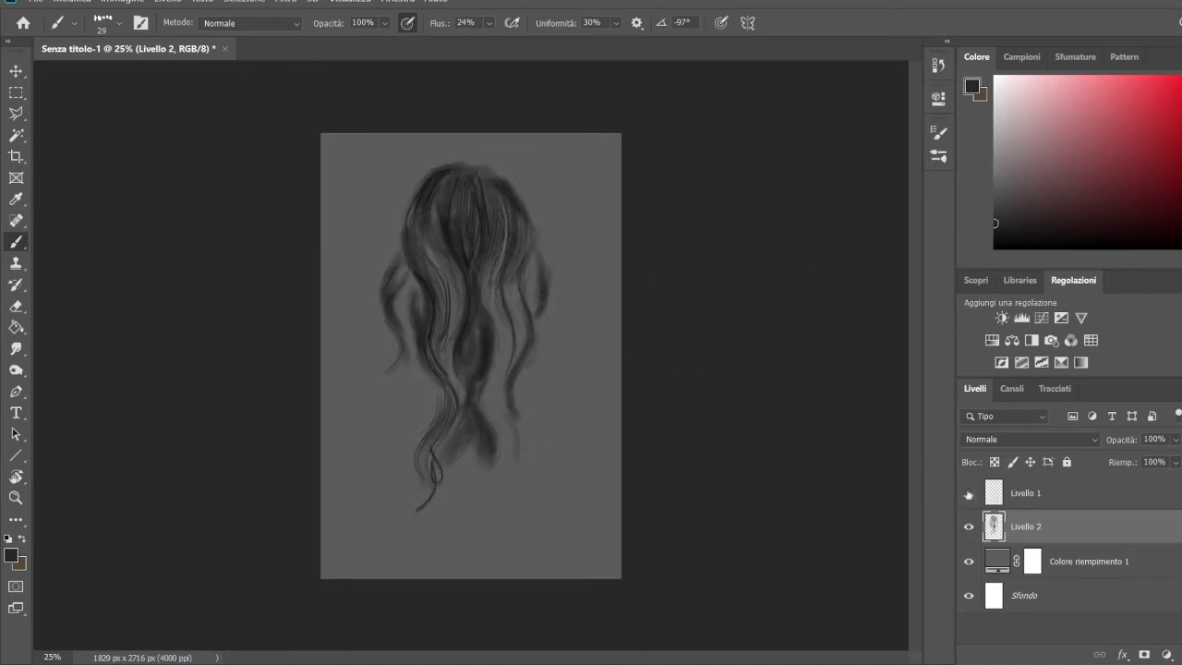
# Step: Paint a light grey highlight on the upper left with a larger brush, then choose darker grey
pyautogui.press('.')
pyautogui.click(995, 178)
pyautogui.moveTo(406, 246); pyautogui.dragTo(420, 196)
pyautogui.click(996, 223)
pyautogui.click(996, 231)
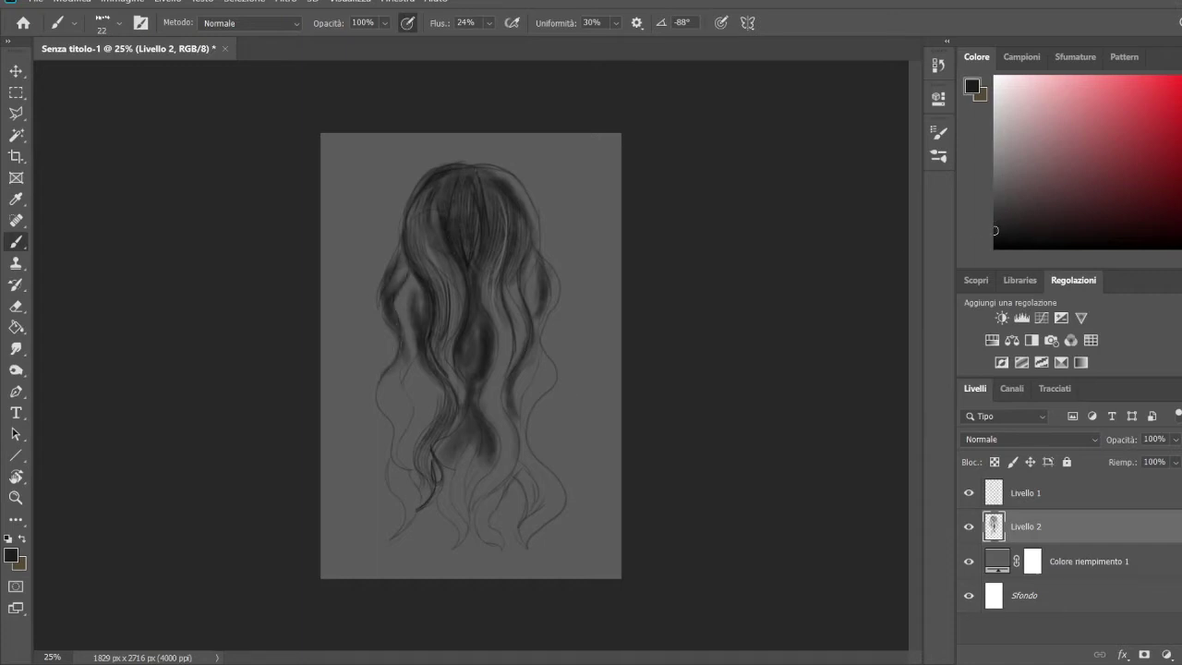
# Step: Darken the left side and centre of the hair with a large round brush
pyautogui.press('.')
pyautogui.moveTo(407, 281)
pyautogui.mouseDown()
pyautogui.moveTo(416, 342)
pyautogui.moveTo(386, 429)
pyautogui.mouseUp()
pyautogui.moveTo(406, 364); pyautogui.dragTo(396, 445)
pyautogui.moveTo(442, 386)
pyautogui.mouseDown()
pyautogui.moveTo(444, 423)
pyautogui.moveTo(421, 477)
pyautogui.mouseUp()
pyautogui.moveTo(449, 390); pyautogui.dragTo(440, 434)
pyautogui.moveTo(473, 298); pyautogui.dragTo(469, 396)
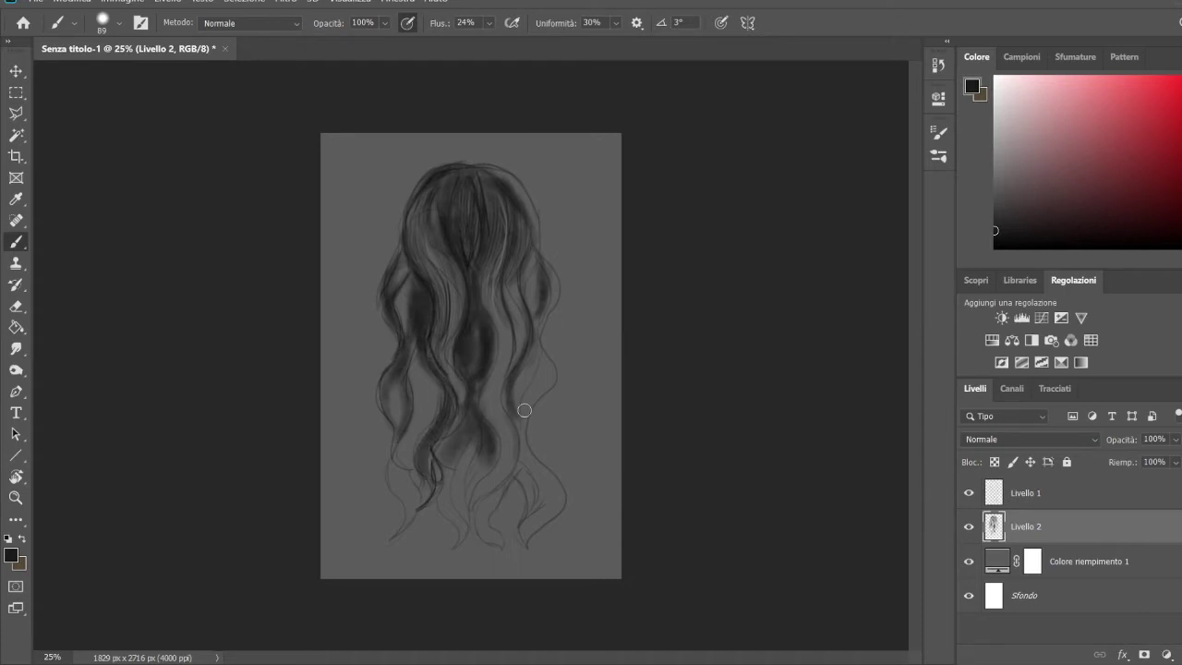
# Step: Paint light highlight strands across the upper left and middle with the textured brush
pyautogui.press(',')
pyautogui.moveTo(420, 203); pyautogui.dragTo(418, 236)
pyautogui.moveTo(435, 224); pyautogui.dragTo(435, 238)
pyautogui.moveTo(414, 194); pyautogui.dragTo(412, 277)
pyautogui.moveTo(435, 175)
pyautogui.mouseDown()
pyautogui.moveTo(417, 233)
pyautogui.moveTo(436, 326)
pyautogui.mouseUp()
pyautogui.moveTo(494, 187)
pyautogui.mouseDown()
pyautogui.moveTo(494, 266)
pyautogui.moveTo(452, 368)
pyautogui.moveTo(384, 431)
pyautogui.mouseUp()
# Step: Darken the left side of the hair in near-black and sample a dark grey
pyautogui.keyDown('alt'); pyautogui.click(425, 377); pyautogui.keyUp('alt')
pyautogui.moveTo(414, 338); pyautogui.dragTo(401, 529)
pyautogui.moveTo(414, 449)
pyautogui.mouseDown()
pyautogui.moveTo(399, 473)
pyautogui.moveTo(417, 377)
pyautogui.moveTo(414, 427)
pyautogui.mouseUp()
pyautogui.keyDown('alt'); pyautogui.click(407, 458); pyautogui.keyUp('alt')
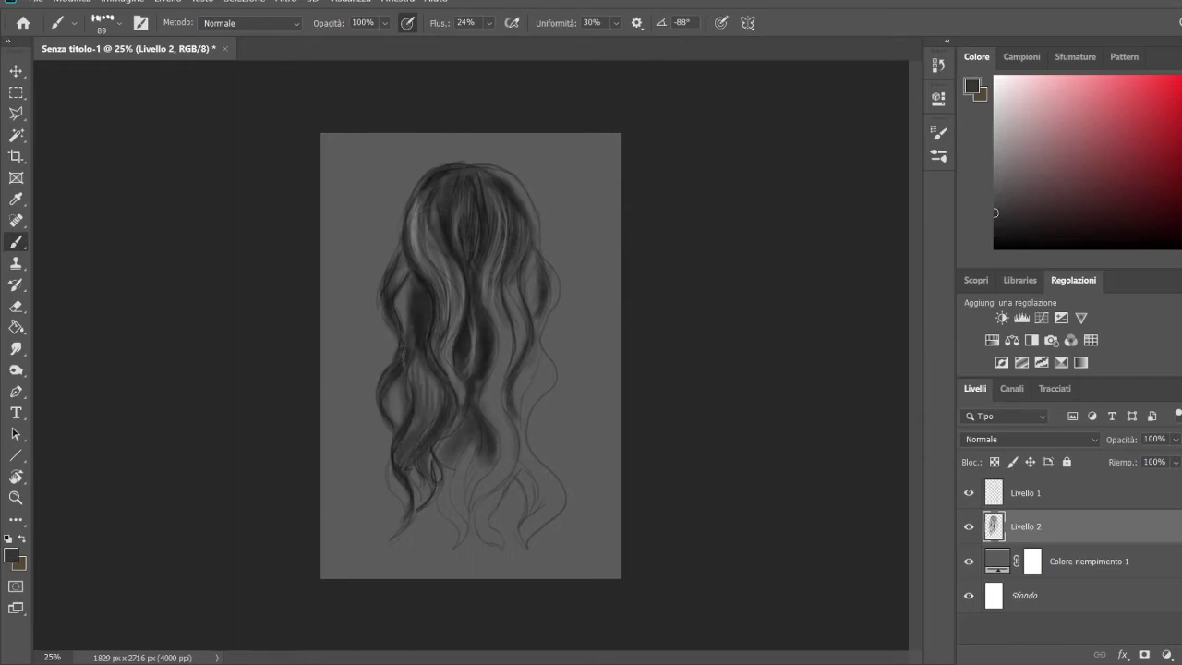
# Step: Sample dark and mid greys from the hair and paint dark strands on the left
pyautogui.keyDown('alt'); pyautogui.click(431, 388); pyautogui.keyUp('alt')
pyautogui.keyDown('alt'); pyautogui.click(422, 333); pyautogui.keyUp('alt')
pyautogui.moveTo(411, 344); pyautogui.dragTo(412, 407)
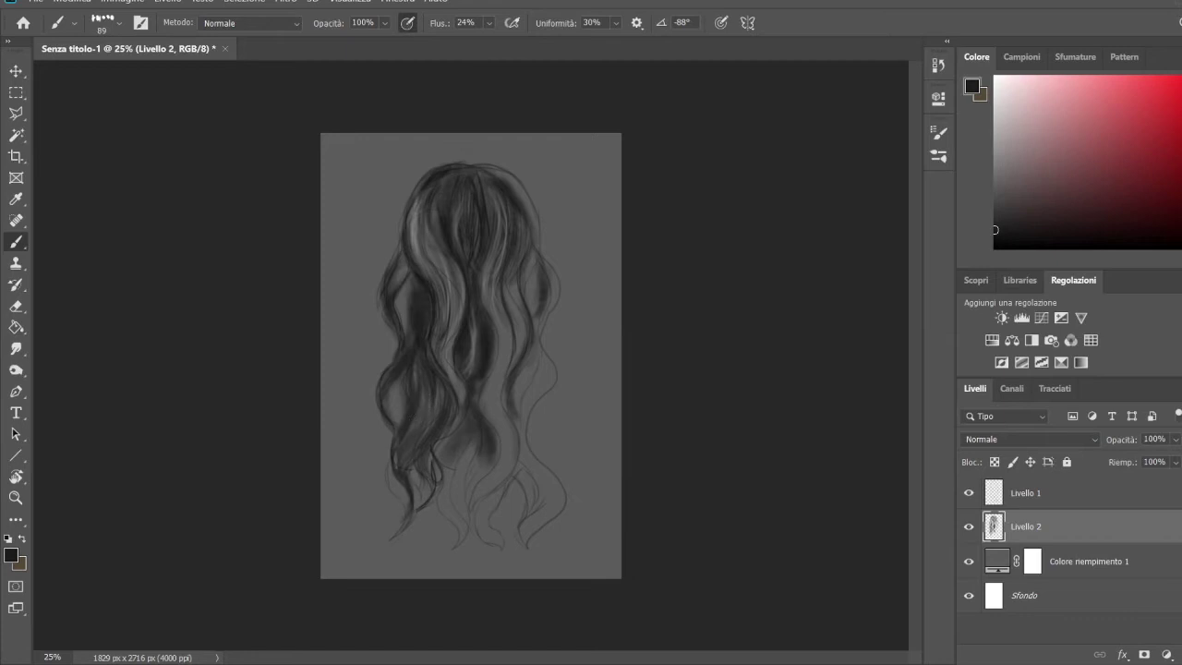
pyautogui.keyDown('alt'); pyautogui.click(398, 458); pyautogui.keyUp('alt')
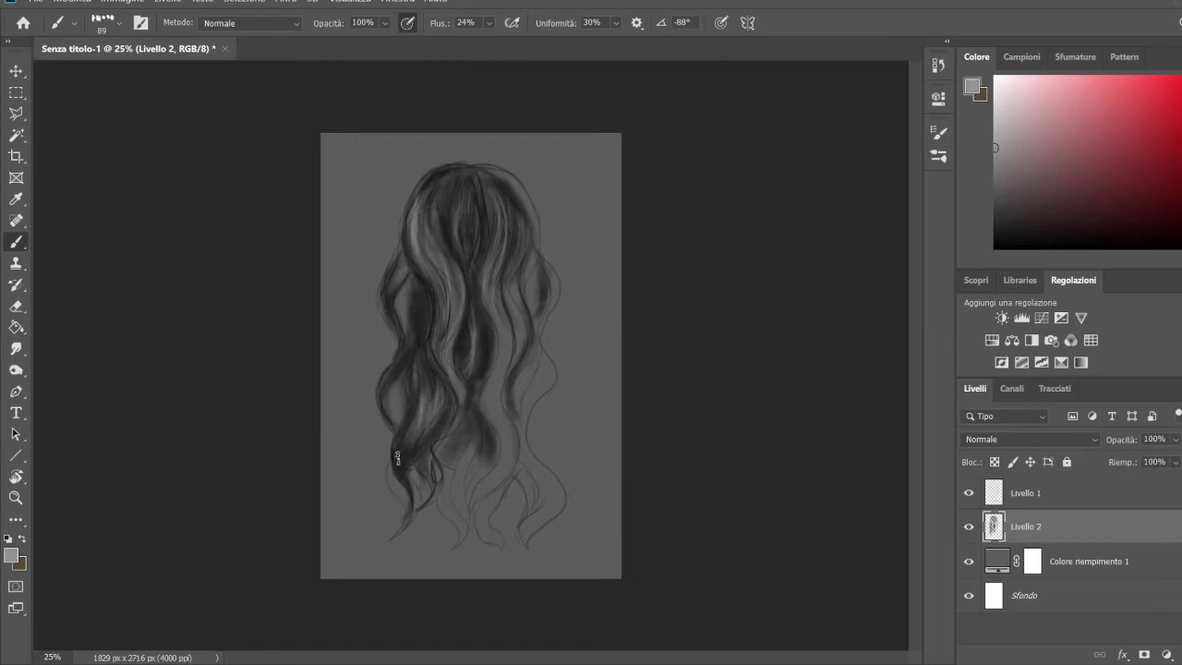
pyautogui.keyDown('alt'); pyautogui.click(398, 312); pyautogui.keyUp('alt')
pyautogui.keyDown('alt'); pyautogui.click(396, 351); pyautogui.keyUp('alt')
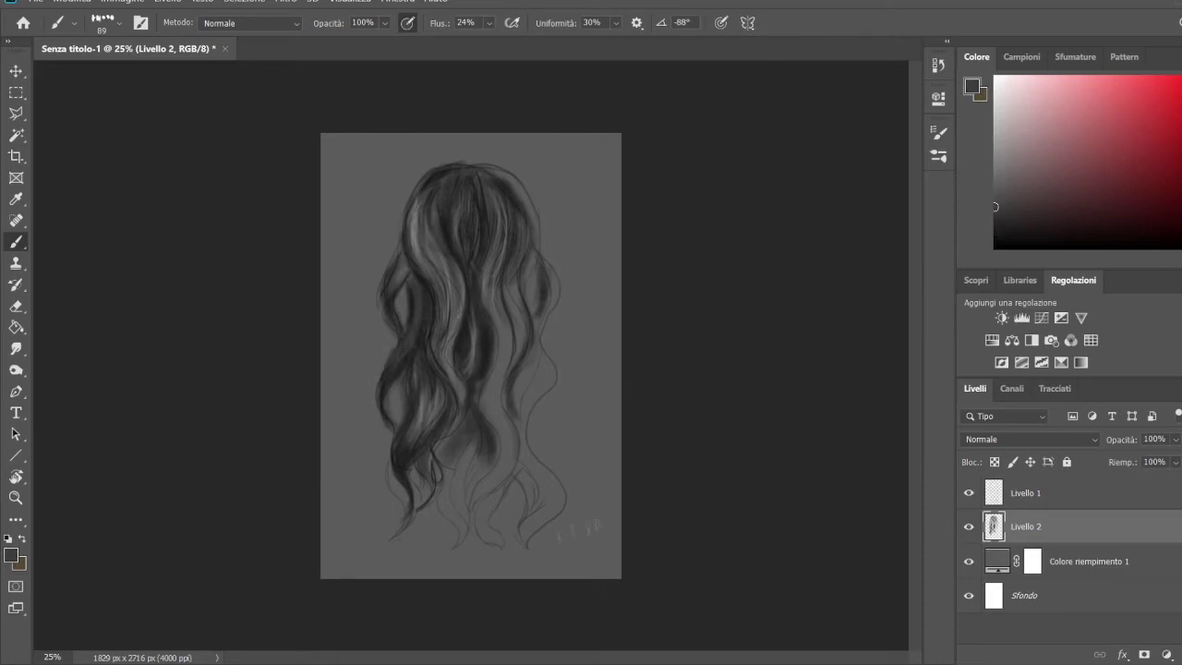
pyautogui.keyDown('alt'); pyautogui.click(428, 377); pyautogui.keyUp('alt')
pyautogui.keyDown('alt'); pyautogui.click(442, 402); pyautogui.keyUp('alt')
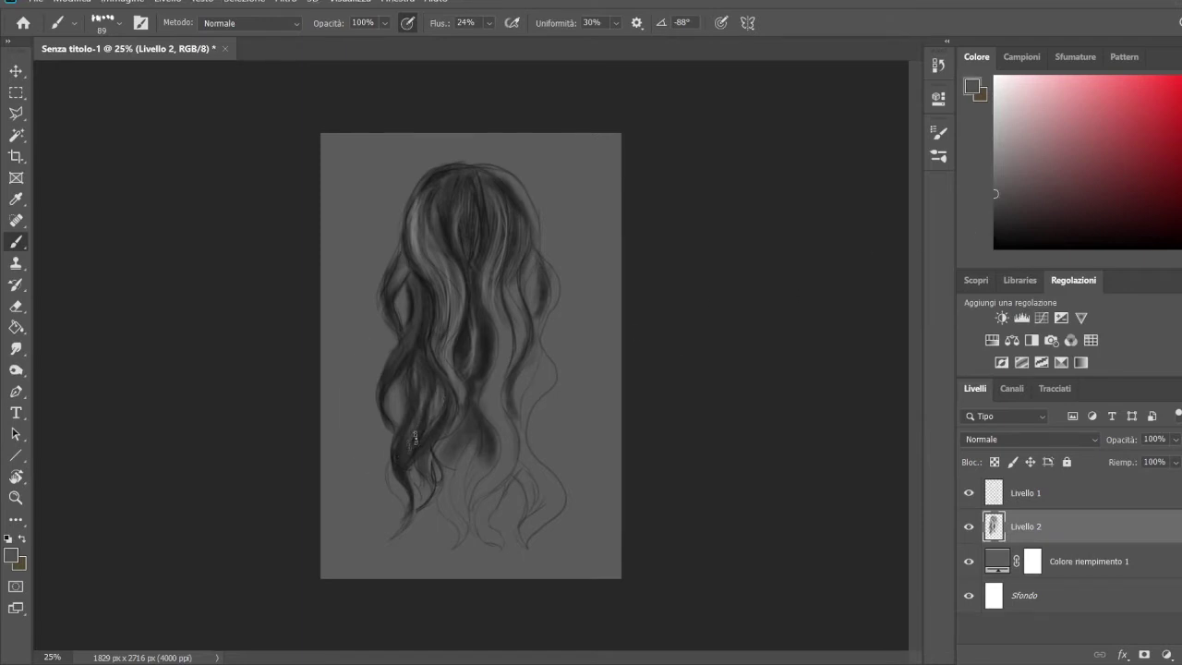
pyautogui.keyDown('alt'); pyautogui.click(425, 406); pyautogui.keyUp('alt')
pyautogui.keyDown('alt'); pyautogui.click(425, 346); pyautogui.keyUp('alt')
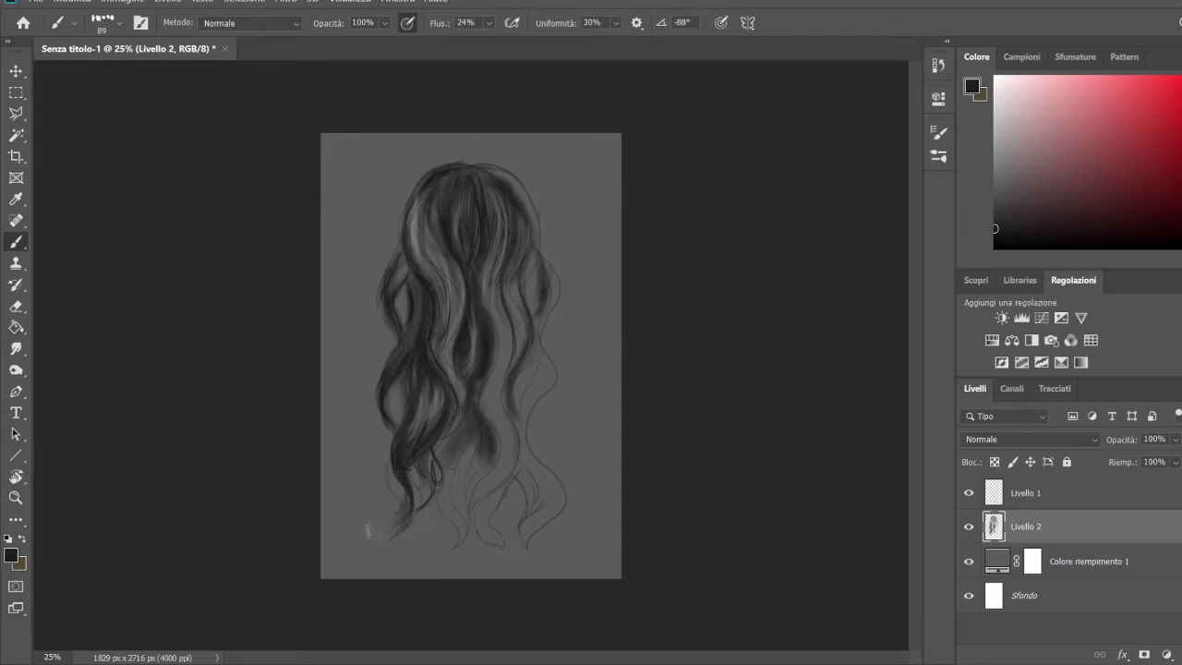
# Step: Deepen the lower-left, left, mid and right-middle strands with dark strokes
pyautogui.moveTo(425, 453); pyautogui.dragTo(432, 545)
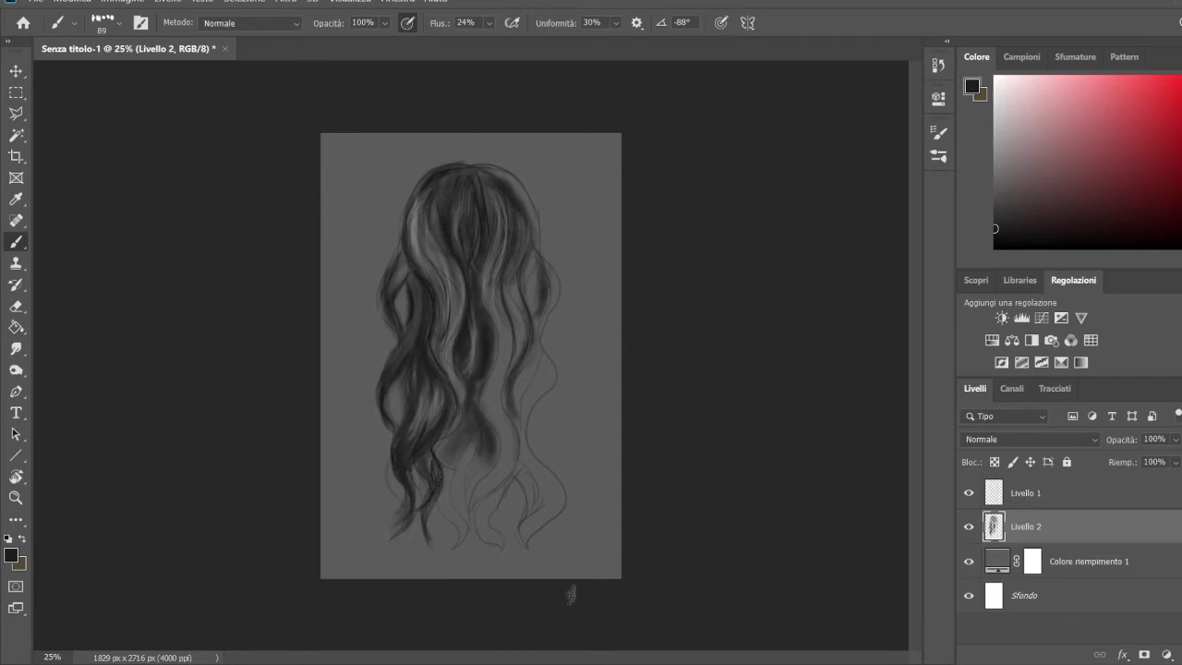
pyautogui.moveTo(399, 238); pyautogui.dragTo(382, 297)
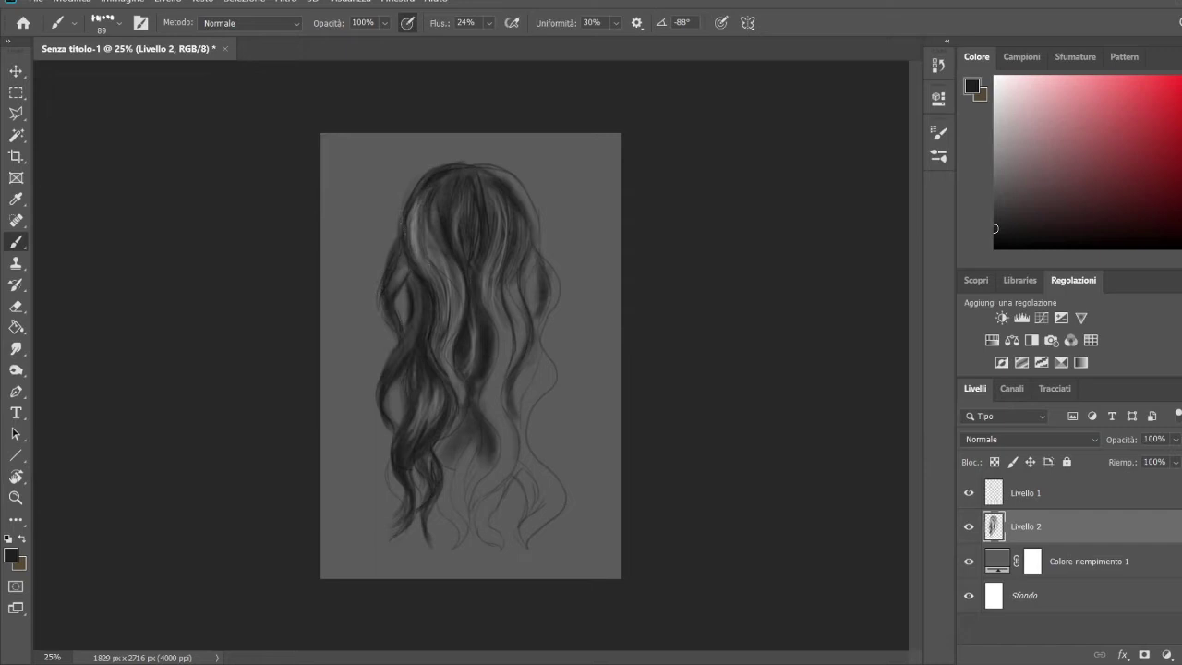
pyautogui.moveTo(457, 242); pyautogui.dragTo(462, 187)
pyautogui.moveTo(447, 304); pyautogui.dragTo(427, 242)
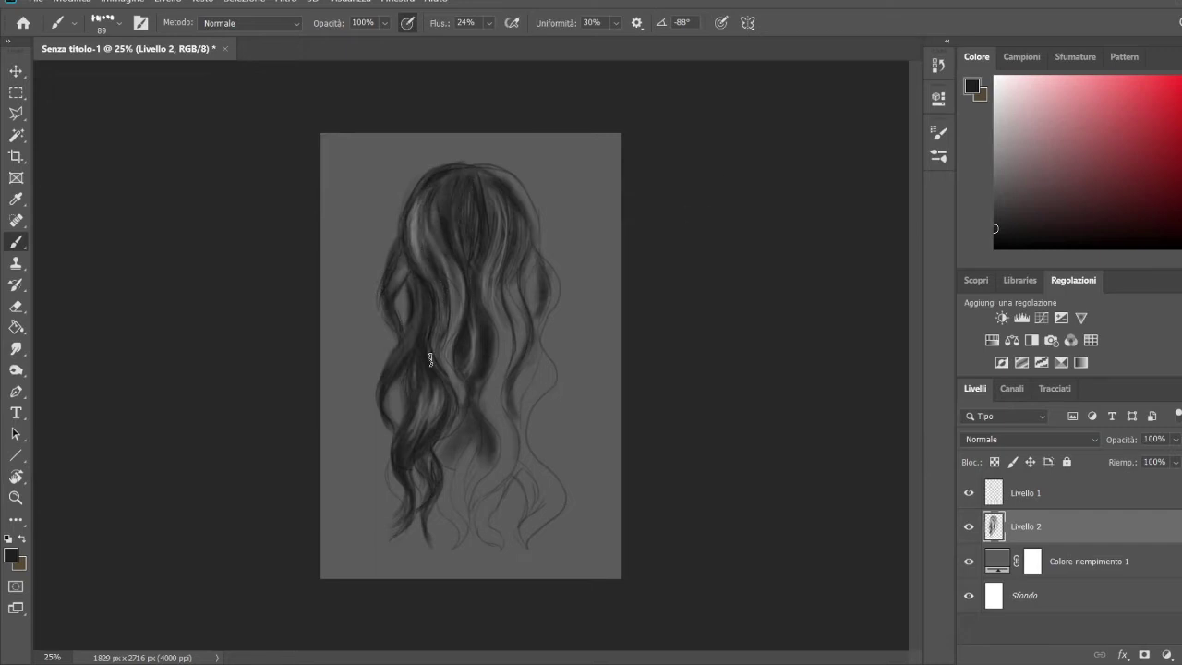
pyautogui.moveTo(491, 282)
pyautogui.mouseDown()
pyautogui.moveTo(493, 397)
pyautogui.moveTo(496, 233)
pyautogui.mouseUp()
# Step: Paint near-black and grey strokes at the top centre of the crown
pyautogui.keyDown('alt'); pyautogui.click(510, 268); pyautogui.keyUp('alt')
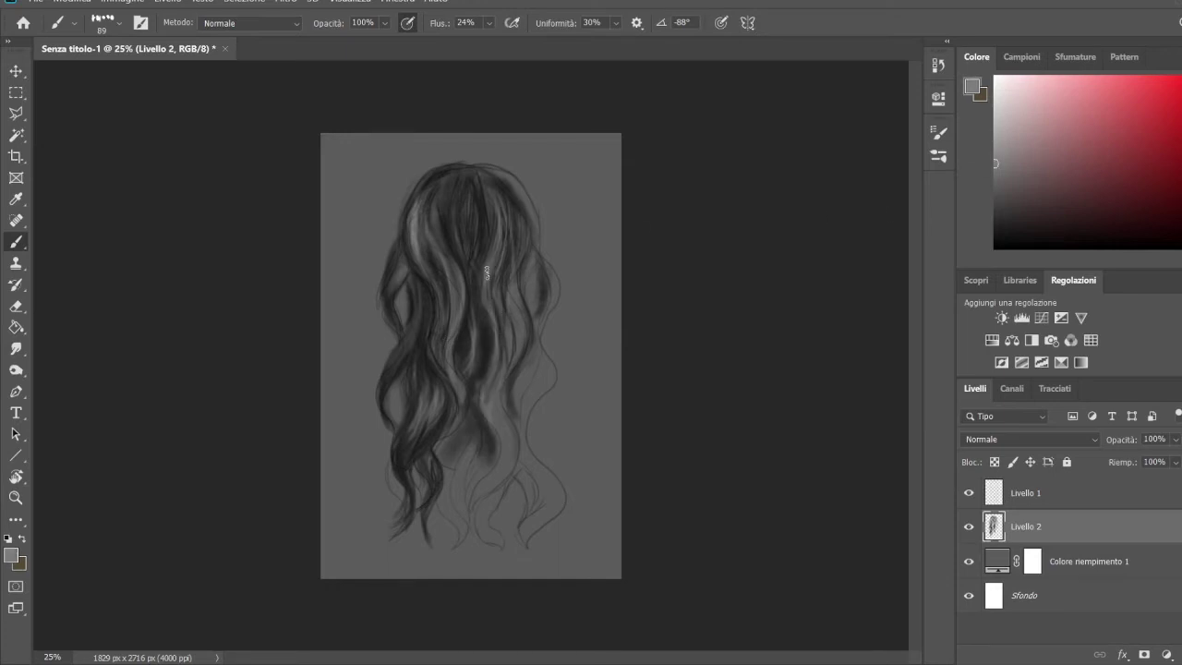
pyautogui.keyDown('alt'); pyautogui.click(460, 190); pyautogui.keyUp('alt')
pyautogui.moveTo(466, 185)
pyautogui.mouseDown()
pyautogui.moveTo(467, 238)
pyautogui.moveTo(471, 178)
pyautogui.mouseUp()
pyautogui.keyDown('alt'); pyautogui.click(433, 225); pyautogui.keyUp('alt')
pyautogui.moveTo(460, 222); pyautogui.dragTo(467, 248)
pyautogui.keyDown('alt'); pyautogui.click(466, 222); pyautogui.keyUp('alt')
# Step: Add lighter grey highlight strokes on the crown, then return to near-black
pyautogui.keyDown('alt'); pyautogui.click(452, 242); pyautogui.keyUp('alt')
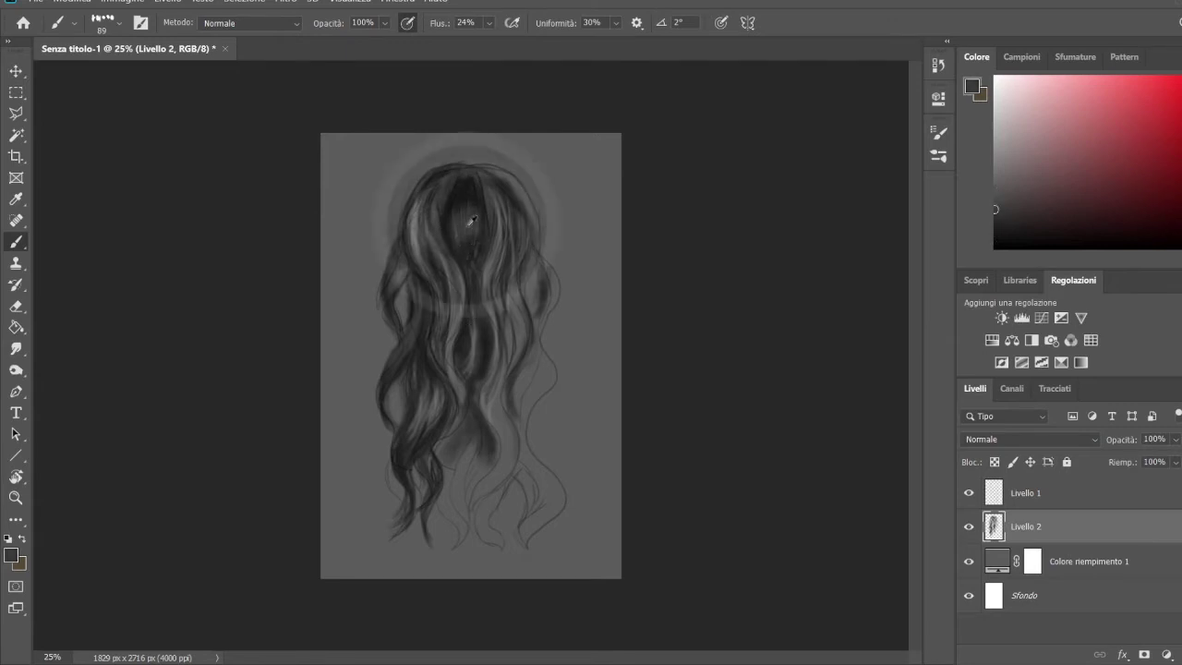
pyautogui.keyDown('alt'); pyautogui.click(453, 231); pyautogui.keyUp('alt')
pyautogui.moveTo(481, 168); pyautogui.dragTo(471, 228)
pyautogui.moveTo(455, 185); pyautogui.dragTo(443, 238)
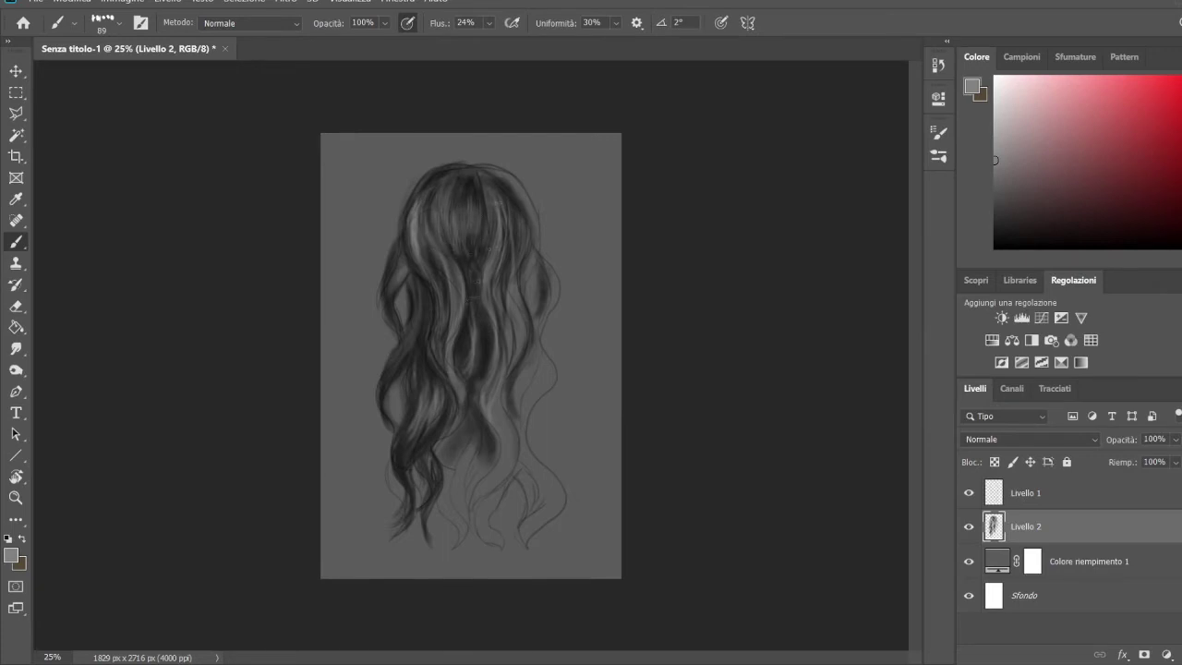
pyautogui.keyDown('alt'); pyautogui.click(478, 194); pyautogui.keyUp('alt')
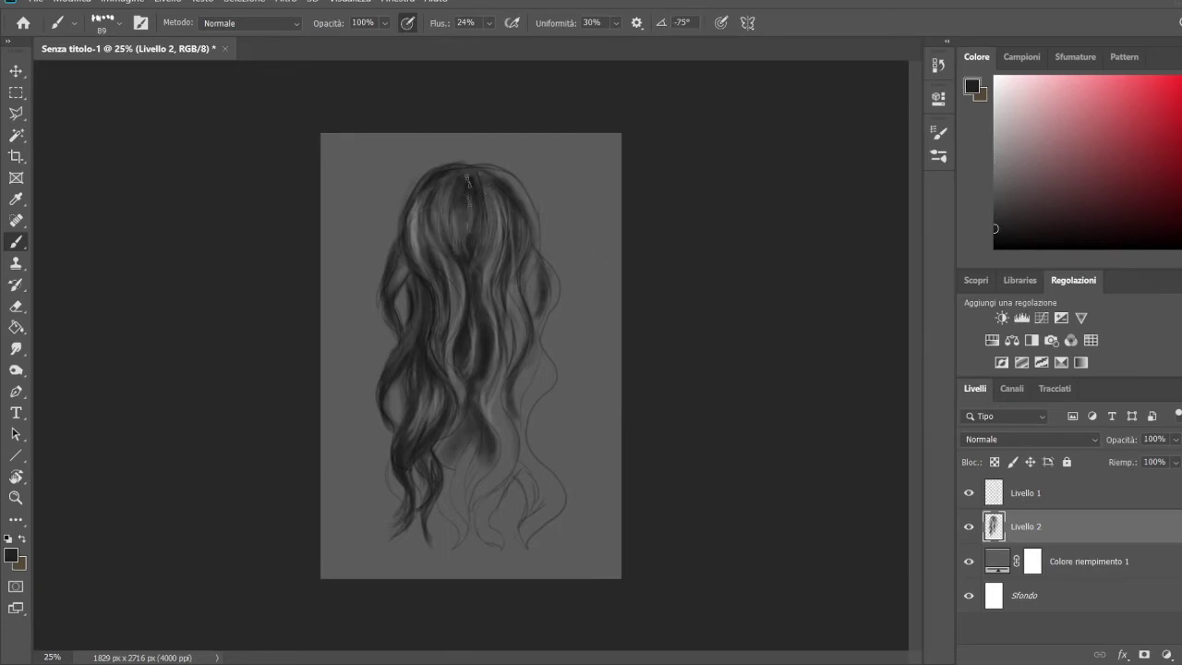
# Step: Paint dark strands on the crown and lower-middle hair, briefly toggling Livello 1's visibility
pyautogui.moveTo(452, 183); pyautogui.dragTo(441, 234)
pyautogui.moveTo(484, 162)
pyautogui.mouseDown()
pyautogui.moveTo(526, 216)
pyautogui.moveTo(506, 181)
pyautogui.moveTo(524, 241)
pyautogui.mouseUp()
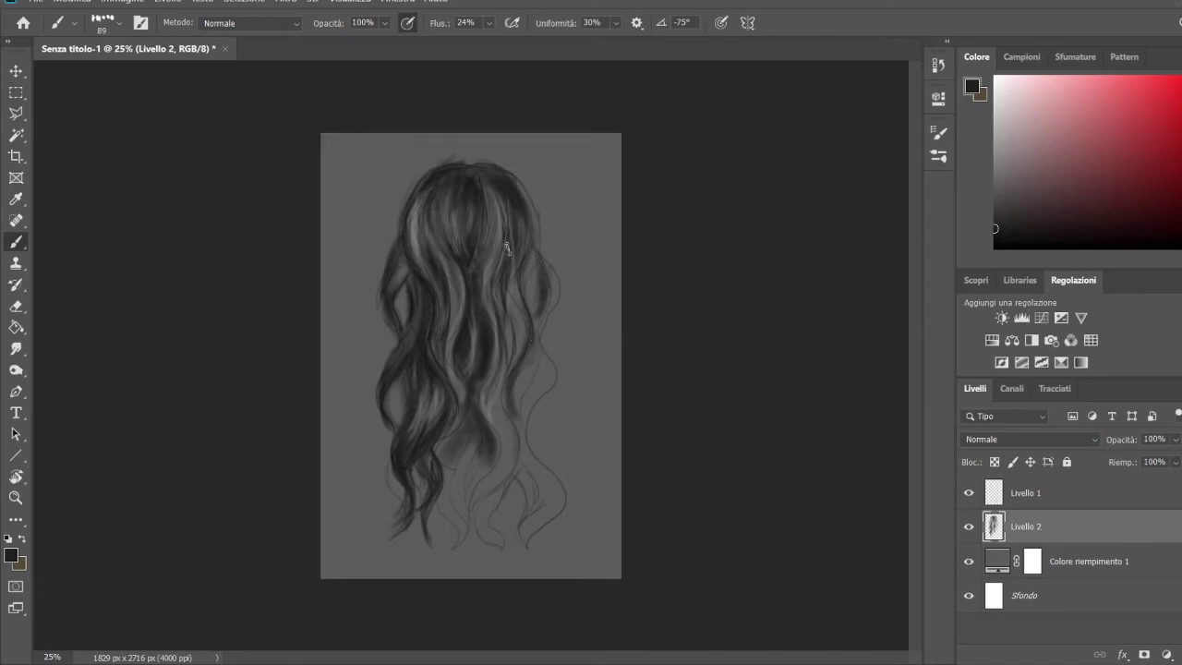
pyautogui.click(969, 492)
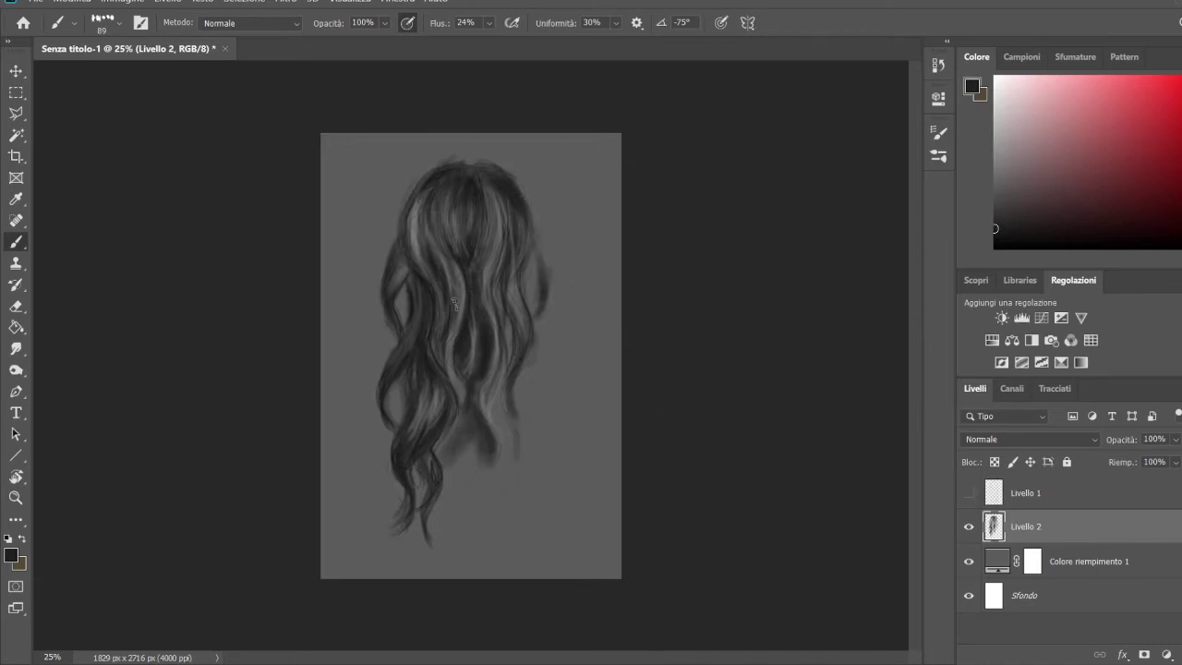
pyautogui.click(969, 492)
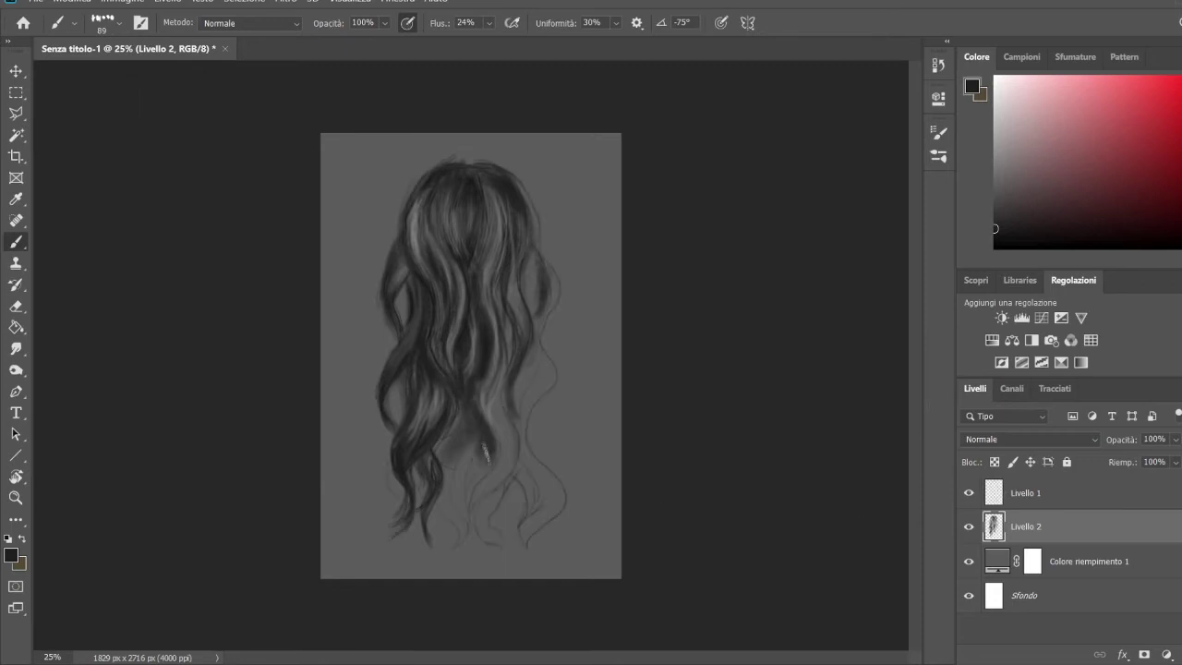
pyautogui.moveTo(470, 425); pyautogui.dragTo(458, 545)
pyautogui.moveTo(462, 482); pyautogui.dragTo(436, 543)
pyautogui.moveTo(456, 447); pyautogui.dragTo(447, 543)
pyautogui.moveTo(462, 417); pyautogui.dragTo(454, 451)
# Step: Add a medium-grey strand at lower left, then near-black strands on the right and lower middle
pyautogui.keyDown('alt'); pyautogui.click(458, 475); pyautogui.keyUp('alt')
pyautogui.moveTo(427, 397); pyautogui.dragTo(424, 441)
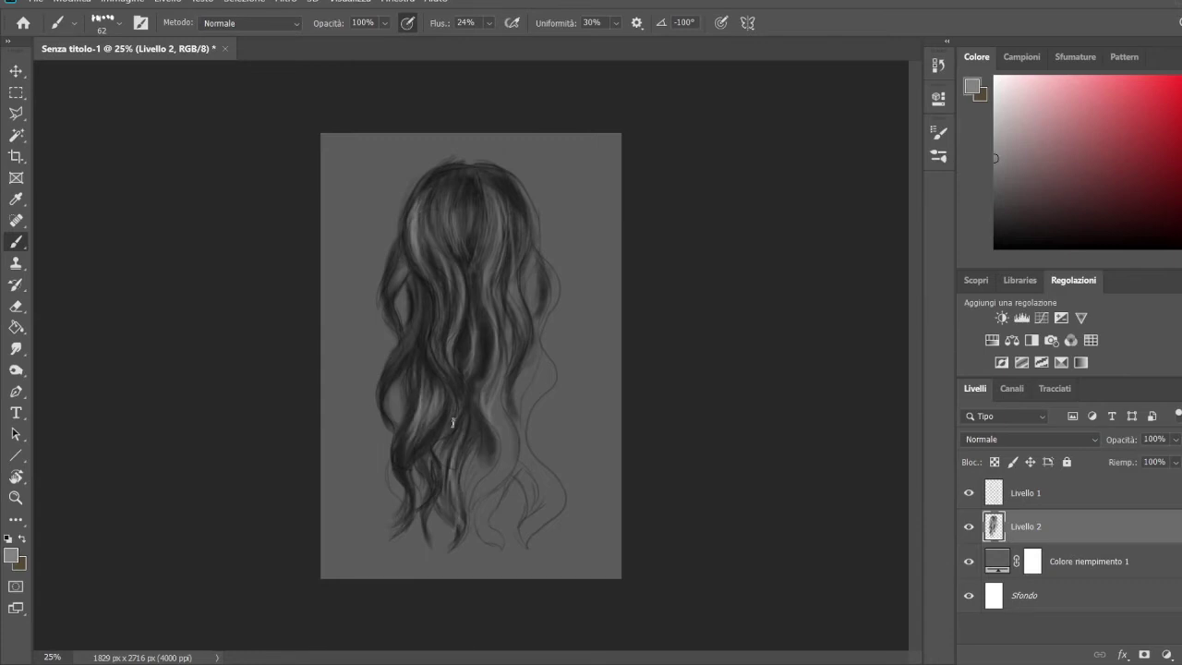
pyautogui.keyDown('alt'); pyautogui.click(465, 263); pyautogui.keyUp('alt')
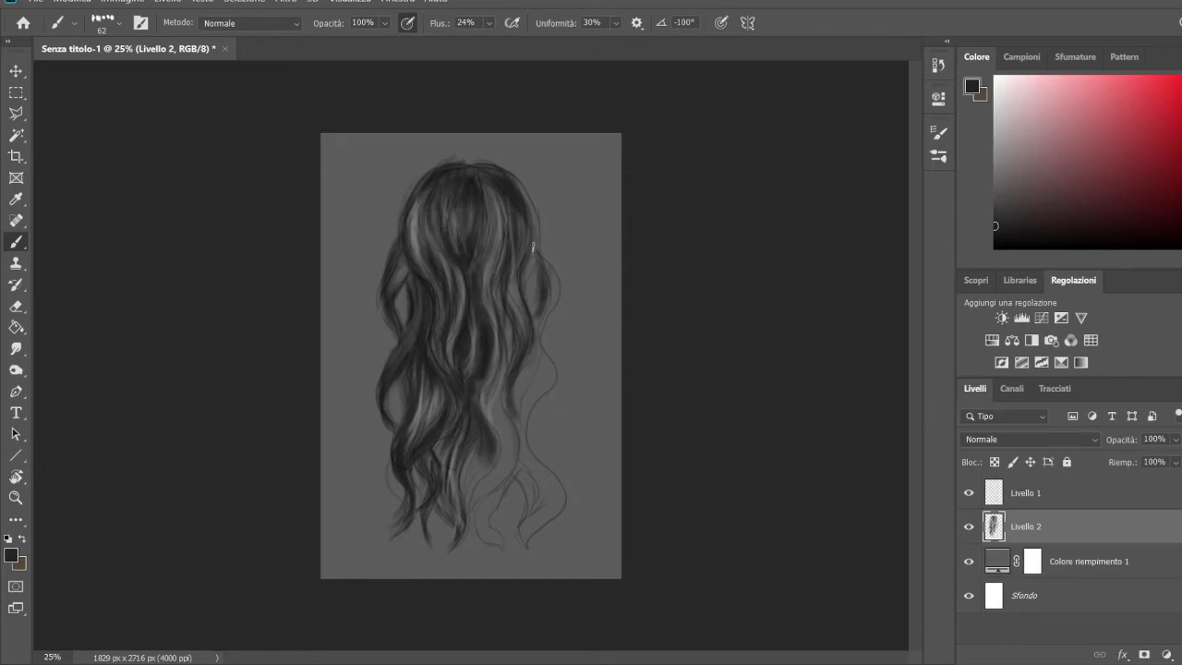
pyautogui.moveTo(545, 333); pyautogui.dragTo(552, 257)
pyautogui.moveTo(552, 318); pyautogui.dragTo(514, 458)
pyautogui.moveTo(504, 377); pyautogui.dragTo(516, 457)
pyautogui.moveTo(481, 416)
pyautogui.mouseDown()
pyautogui.moveTo(470, 499)
pyautogui.moveTo(488, 521)
pyautogui.moveTo(499, 453)
pyautogui.mouseUp()
pyautogui.moveTo(476, 510); pyautogui.dragTo(506, 430)
pyautogui.moveTo(499, 476)
pyautogui.mouseDown()
pyautogui.moveTo(489, 383)
pyautogui.moveTo(499, 430)
pyautogui.moveTo(487, 495)
pyautogui.mouseUp()
# Step: Paint a light grey strand on the right and dark strokes in the lower-middle hair
pyautogui.keyDown('alt'); pyautogui.click(489, 389); pyautogui.keyUp('alt')
pyautogui.keyDown('alt'); pyautogui.click(441, 413); pyautogui.keyUp('alt')
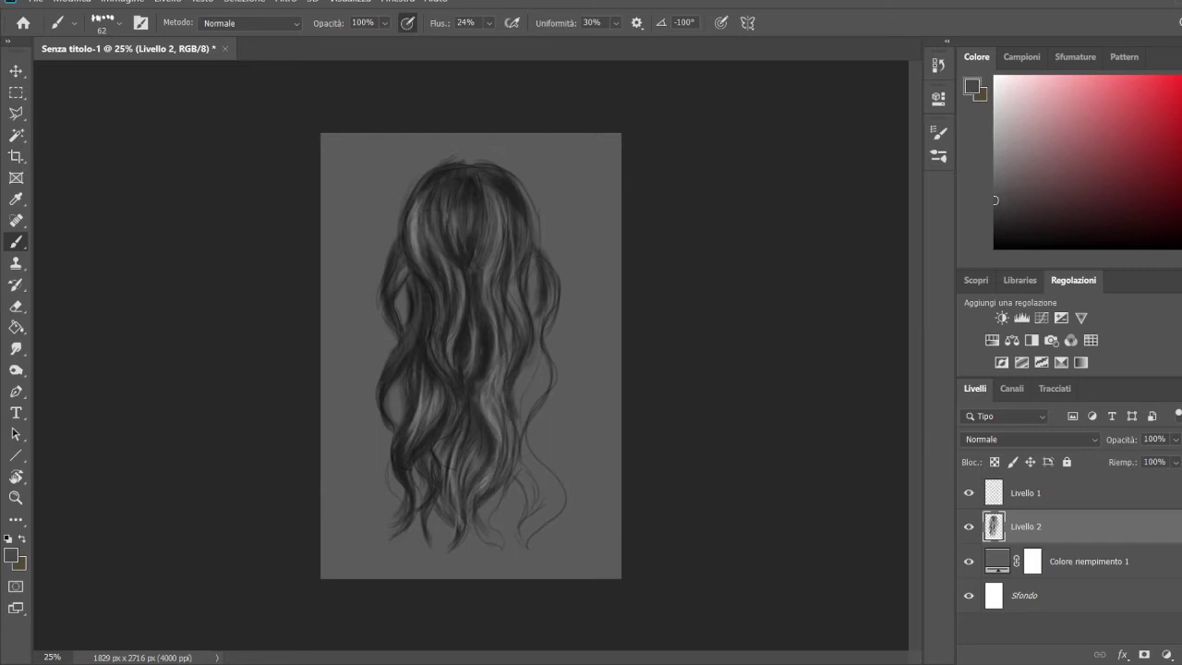
pyautogui.keyDown('alt'); pyautogui.click(450, 459); pyautogui.keyUp('alt')
pyautogui.moveTo(488, 496)
pyautogui.mouseDown()
pyautogui.moveTo(510, 553)
pyautogui.moveTo(472, 538)
pyautogui.mouseUp()
pyautogui.keyDown('alt'); pyautogui.click(501, 538); pyautogui.keyUp('alt')
# Step: With Livello 1 hidden, paint darker strokes near the top centre and upper right hair
pyautogui.click(969, 492)
pyautogui.click(996, 215)
pyautogui.keyDown('alt'); pyautogui.click(471, 480); pyautogui.keyUp('alt')
pyautogui.keyDown('alt'); pyautogui.click(491, 360); pyautogui.keyUp('alt')
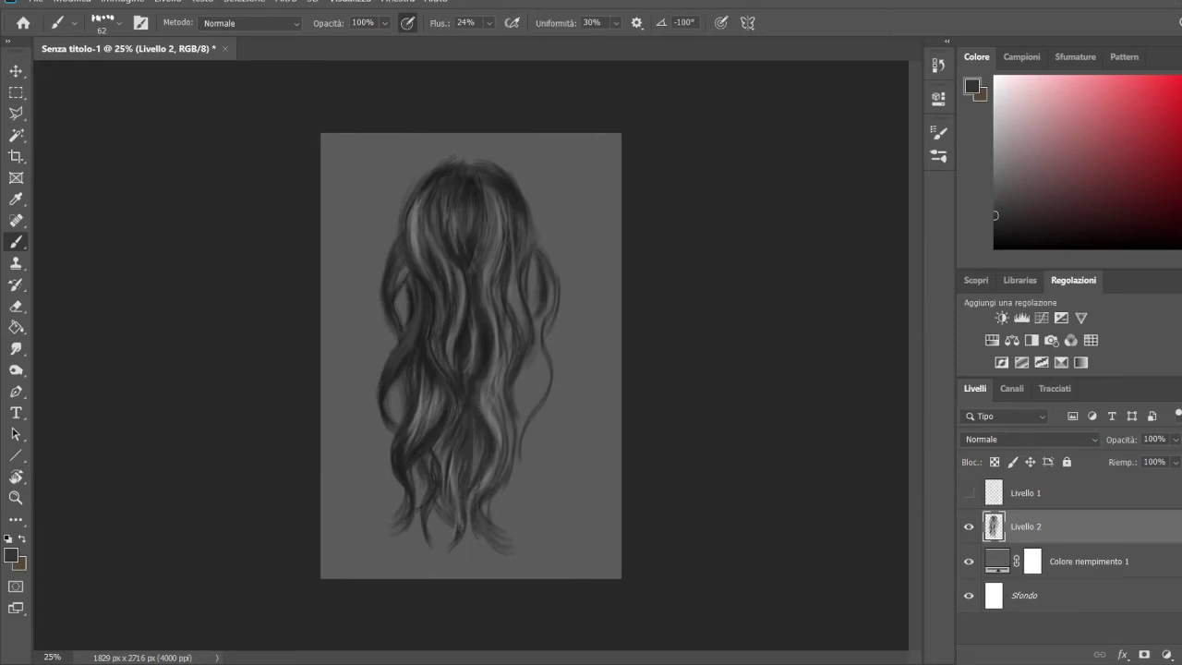
pyautogui.keyDown('alt'); pyautogui.click(455, 262); pyautogui.keyUp('alt')
pyautogui.moveTo(449, 196)
pyautogui.mouseDown()
pyautogui.moveTo(451, 244)
pyautogui.moveTo(473, 257)
pyautogui.moveTo(434, 237)
pyautogui.mouseUp()
pyautogui.moveTo(492, 210); pyautogui.dragTo(491, 244)
pyautogui.moveTo(488, 190); pyautogui.dragTo(486, 264)
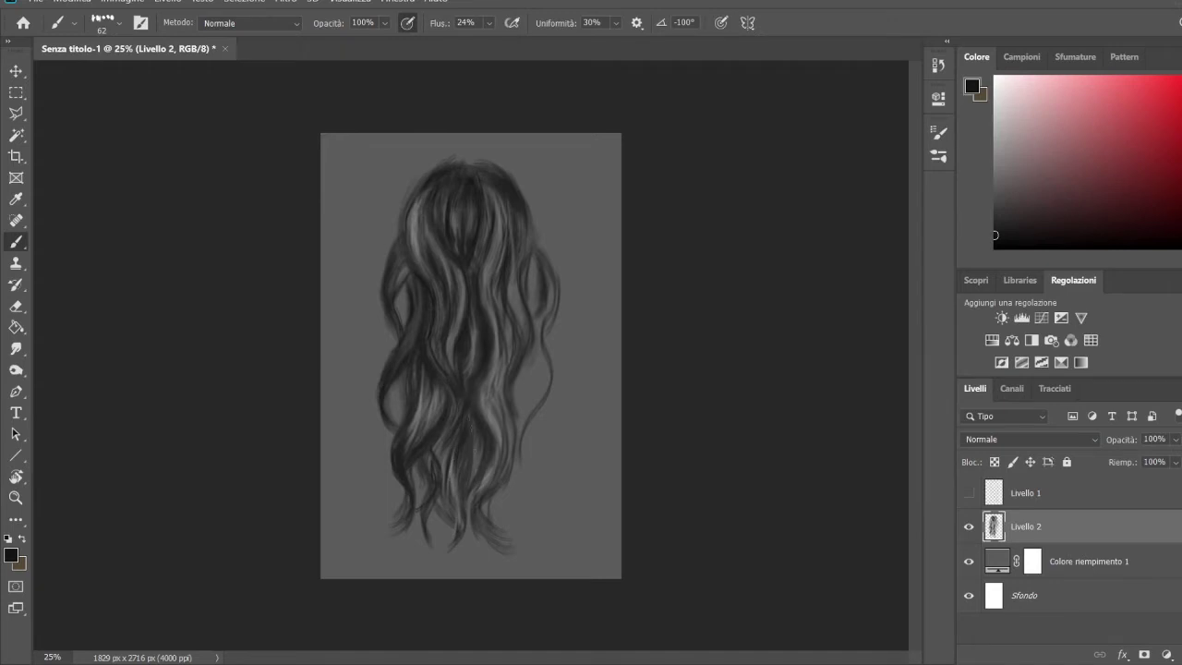
# Step: Create Livello 3 and paint dark strands along the lower right hair with Livello 1 shown
pyautogui.hotkey('ctrl', 'shift', 'alt', 'n')
pyautogui.click(969, 493)
pyautogui.moveTo(551, 451); pyautogui.dragTo(558, 523)
pyautogui.moveTo(527, 361)
pyautogui.mouseDown()
pyautogui.moveTo(560, 495)
pyautogui.moveTo(519, 545)
pyautogui.mouseUp()
pyautogui.moveTo(521, 443)
pyautogui.mouseDown()
pyautogui.moveTo(523, 536)
pyautogui.moveTo(530, 484)
pyautogui.mouseUp()
# Step: Hide Livello 1, make Livello 2 active, and add a short light stroke at the hair top
pyautogui.click(969, 493)
pyautogui.click(995, 202)
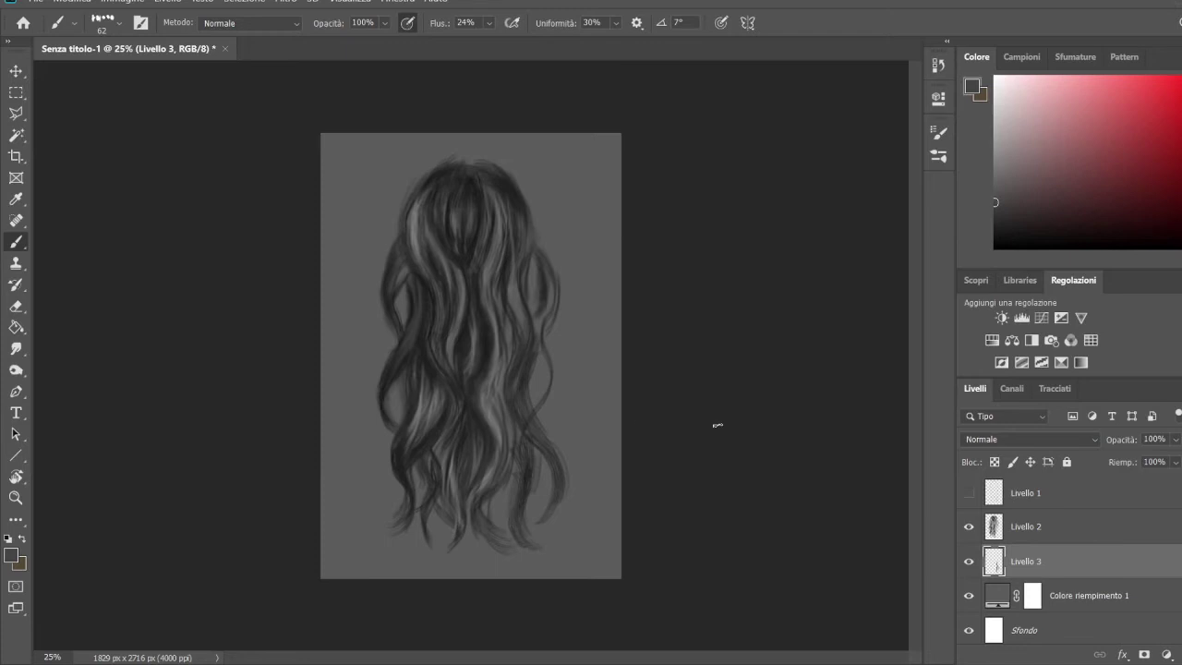
pyautogui.click(994, 130)
pyautogui.moveTo(451, 176); pyautogui.dragTo(450, 198)
pyautogui.keyDown('alt'); pyautogui.click(464, 250); pyautogui.keyUp('alt')
pyautogui.hotkey('alt', ']')
pyautogui.keyDown('alt'); pyautogui.click(447, 189); pyautogui.keyUp('alt')
# Step: Fill gaps with light grey strokes on the right, mid-right and left strands
pyautogui.moveTo(523, 376); pyautogui.dragTo(554, 500)
pyautogui.moveTo(521, 349); pyautogui.dragTo(527, 410)
pyautogui.moveTo(519, 477); pyautogui.dragTo(517, 536)
pyautogui.moveTo(520, 438); pyautogui.dragTo(516, 502)
pyautogui.moveTo(493, 516); pyautogui.dragTo(486, 536)
pyautogui.moveTo(497, 438); pyautogui.dragTo(499, 482)
pyautogui.moveTo(403, 434)
pyautogui.mouseDown()
pyautogui.moveTo(401, 478)
pyautogui.moveTo(401, 462)
pyautogui.moveTo(430, 541)
pyautogui.mouseUp()
# Step: Paint near-black strokes down the centre-left, right-centre and upper right hair
pyautogui.click(995, 233)
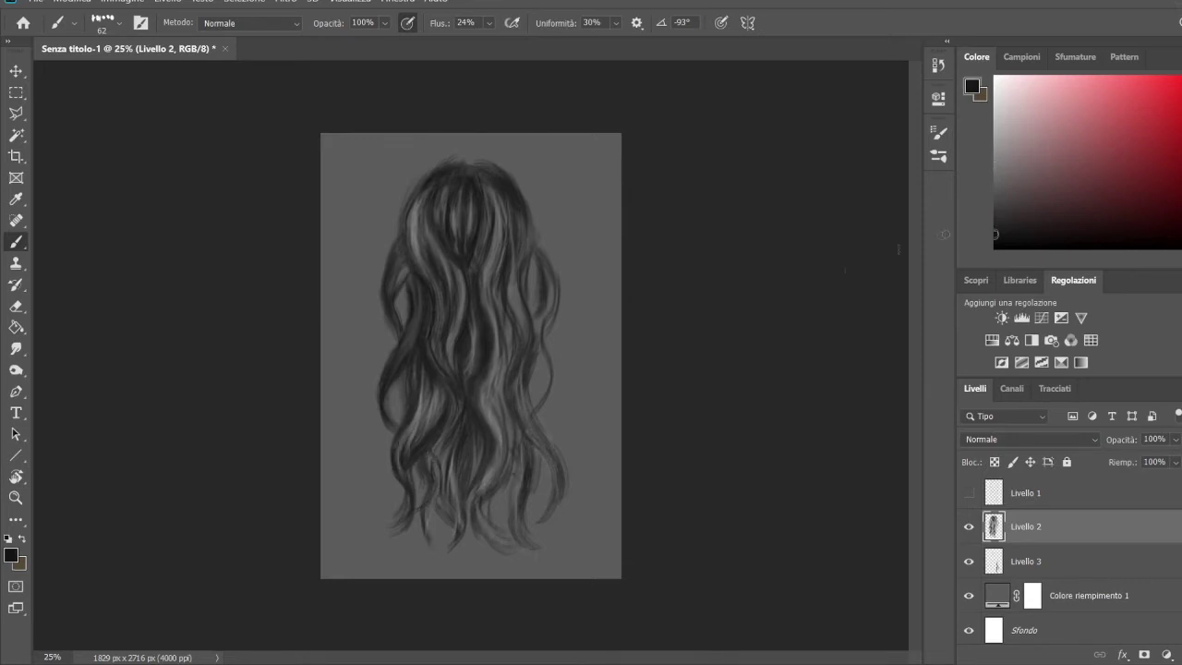
pyautogui.moveTo(421, 298)
pyautogui.mouseDown()
pyautogui.moveTo(431, 421)
pyautogui.moveTo(453, 422)
pyautogui.moveTo(466, 486)
pyautogui.moveTo(441, 545)
pyautogui.mouseUp()
pyautogui.moveTo(493, 351); pyautogui.dragTo(498, 452)
pyautogui.moveTo(510, 378)
pyautogui.mouseDown()
pyautogui.moveTo(515, 490)
pyautogui.moveTo(506, 400)
pyautogui.mouseUp()
pyautogui.keyDown('alt'); pyautogui.click(509, 471); pyautogui.keyUp('alt')
pyautogui.keyDown('alt'); pyautogui.click(467, 242); pyautogui.keyUp('alt')
pyautogui.moveTo(523, 218); pyautogui.dragTo(536, 305)
# Step: Darken strands along the right edge and in the lower right and lower middle hair
pyautogui.moveTo(534, 332); pyautogui.dragTo(569, 438)
pyautogui.moveTo(554, 379); pyautogui.dragTo(535, 423)
pyautogui.moveTo(553, 325); pyautogui.dragTo(554, 395)
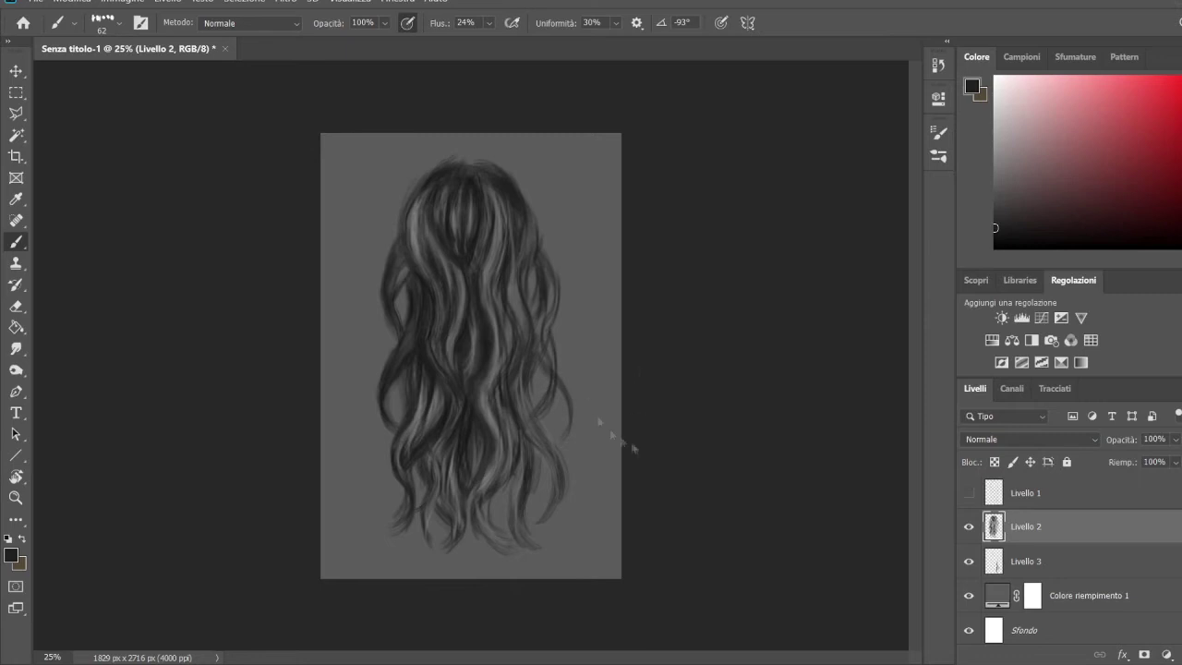
pyautogui.keyDown('alt'); pyautogui.click(550, 445); pyautogui.keyUp('alt')
pyautogui.keyDown('alt'); pyautogui.click(558, 473); pyautogui.keyUp('alt')
pyautogui.moveTo(521, 422); pyautogui.dragTo(490, 523)
pyautogui.moveTo(478, 454)
pyautogui.mouseDown()
pyautogui.moveTo(445, 552)
pyautogui.moveTo(449, 515)
pyautogui.mouseUp()
pyautogui.moveTo(434, 445); pyautogui.dragTo(442, 501)
# Step: Add light grey strokes along the hair top, then dark strokes on the lower-right hair
pyautogui.keyDown('alt'); pyautogui.click(459, 410); pyautogui.keyUp('alt')
pyautogui.moveTo(467, 181); pyautogui.dragTo(467, 248)
pyautogui.moveTo(441, 178); pyautogui.dragTo(423, 249)
pyautogui.moveTo(506, 174); pyautogui.dragTo(523, 218)
pyautogui.moveTo(526, 252); pyautogui.dragTo(517, 325)
pyautogui.keyDown('alt'); pyautogui.click(524, 420); pyautogui.keyUp('alt')
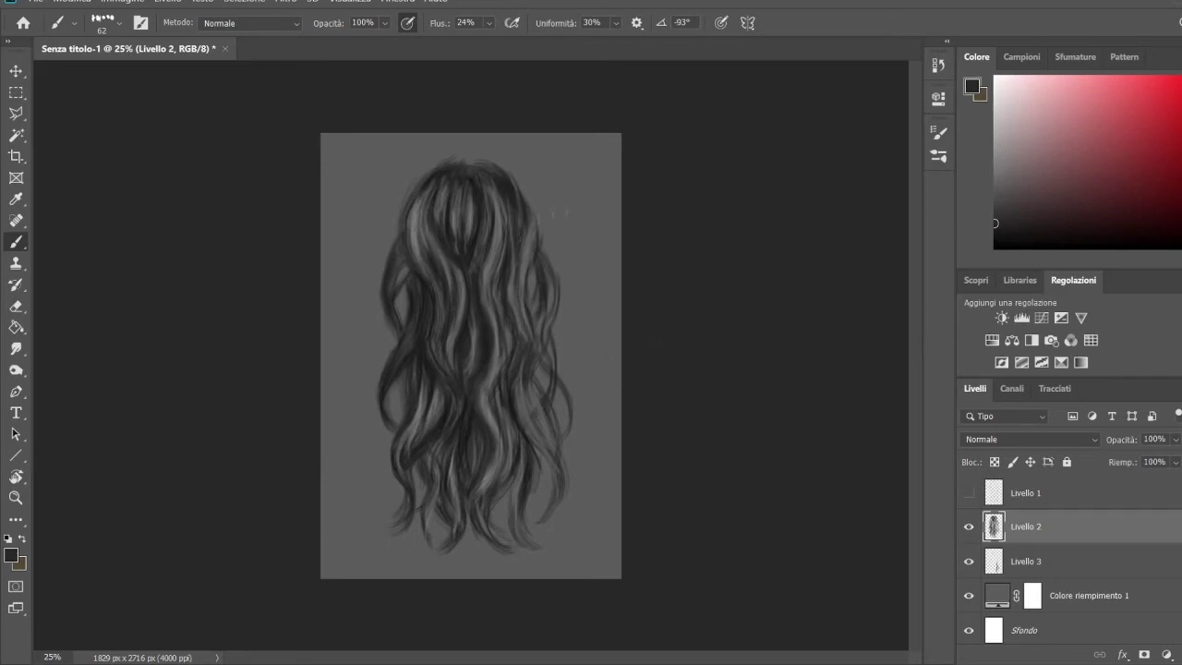
pyautogui.moveTo(547, 473); pyautogui.dragTo(552, 505)
pyautogui.moveTo(549, 453); pyautogui.dragTo(545, 490)
# Step: Brighten strands on the right, left-centre, left side and across the lower hair
pyautogui.keyDown('alt'); pyautogui.click(523, 406); pyautogui.keyUp('alt')
pyautogui.moveTo(519, 386)
pyautogui.mouseDown()
pyautogui.moveTo(525, 434)
pyautogui.moveTo(560, 498)
pyautogui.mouseUp()
pyautogui.moveTo(519, 273); pyautogui.dragTo(558, 379)
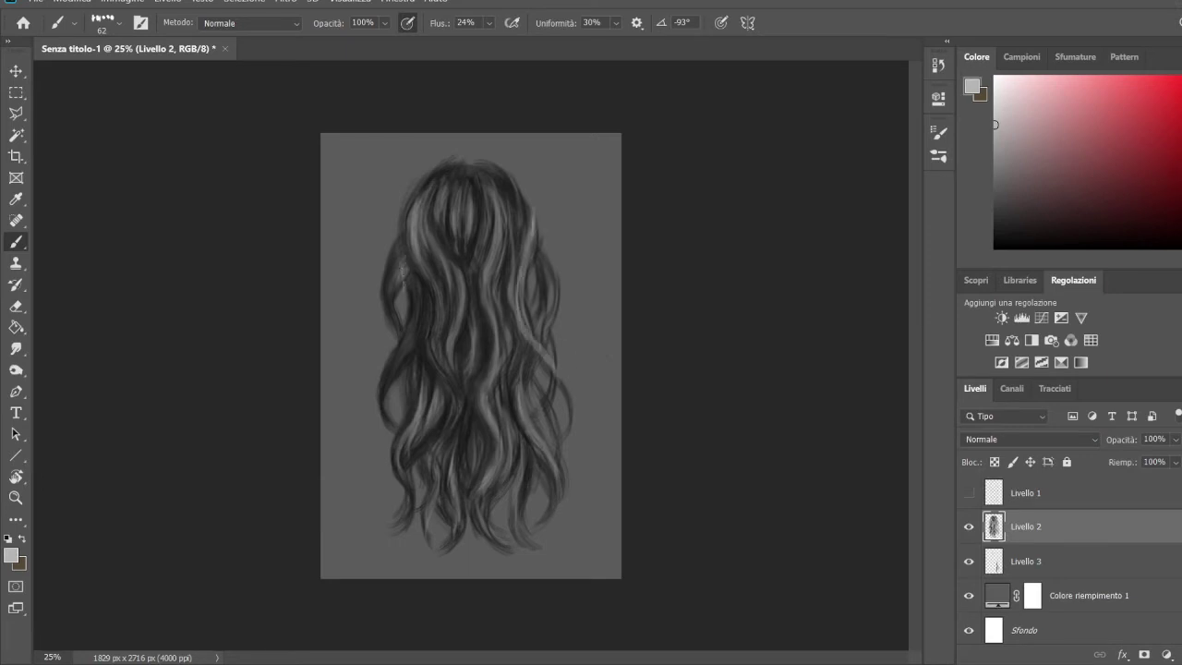
pyautogui.moveTo(431, 305); pyautogui.dragTo(449, 365)
pyautogui.moveTo(397, 331); pyautogui.dragTo(399, 423)
pyautogui.moveTo(460, 460); pyautogui.dragTo(488, 539)
pyautogui.moveTo(430, 458); pyautogui.dragTo(432, 549)
pyautogui.moveTo(395, 469)
pyautogui.mouseDown()
pyautogui.moveTo(388, 546)
pyautogui.moveTo(440, 408)
pyautogui.moveTo(424, 426)
pyautogui.mouseUp()
# Step: Add a dark grey stroke along the hair top, then choose a lighter grey
pyautogui.keyDown('alt'); pyautogui.click(527, 208); pyautogui.keyUp('alt')
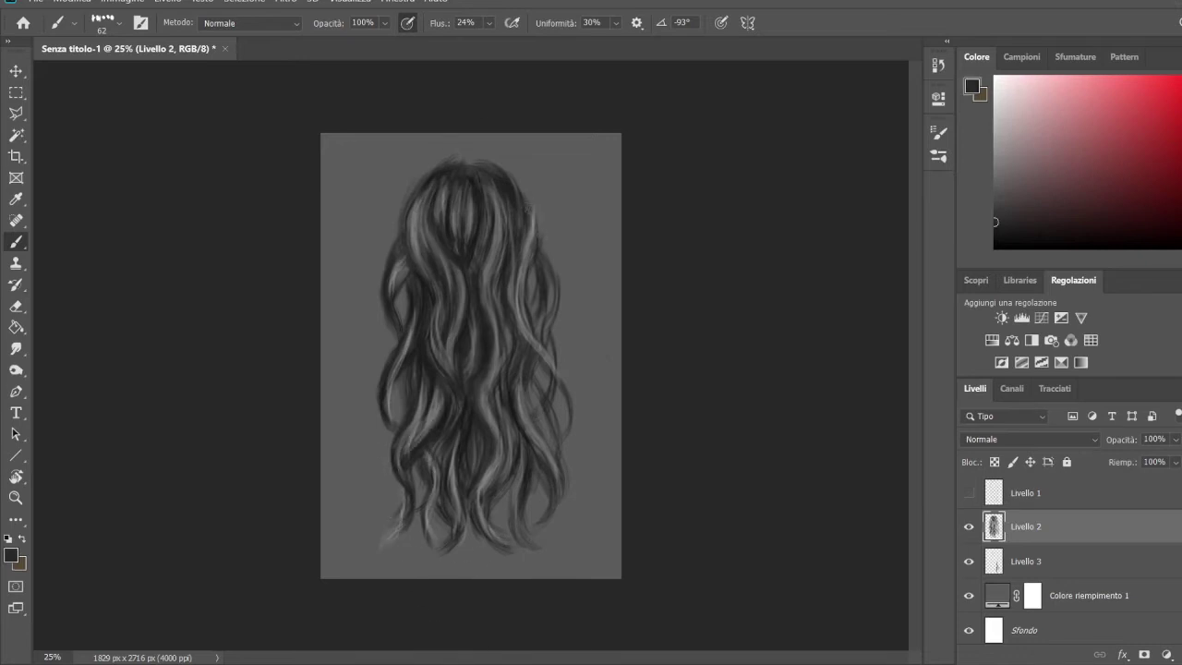
pyautogui.moveTo(449, 164); pyautogui.dragTo(482, 163)
pyautogui.keyDown('alt'); pyautogui.click(456, 172); pyautogui.keyUp('alt')
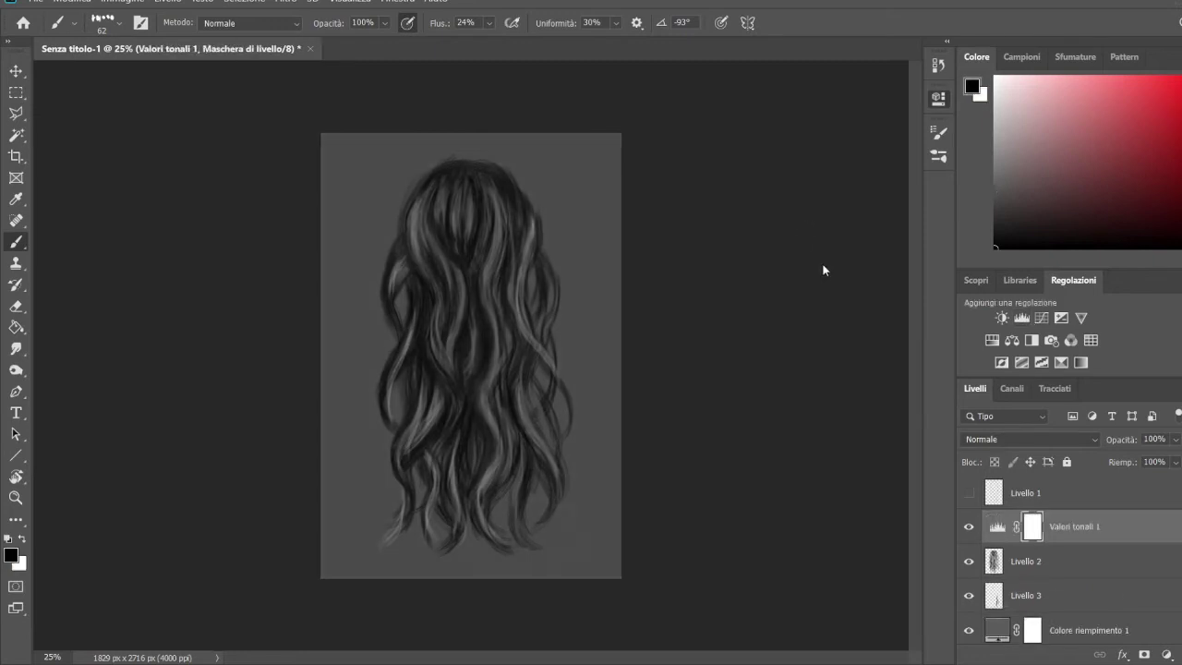
# Step: Reveal Valori tonali 1's brightening on middle and lower-middle strands via its inverted mask, then add Valori tonali 2
pyautogui.hotkey('ctrl', 'i')
pyautogui.press('.')
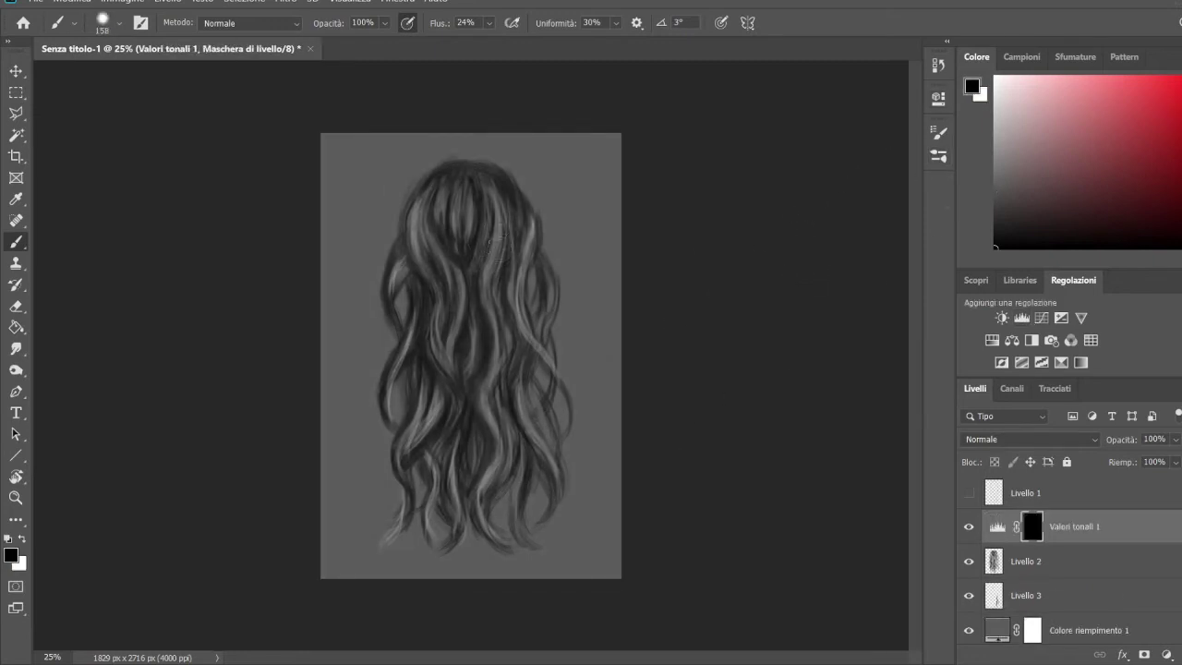
pyautogui.press('x')
pyautogui.moveTo(444, 349); pyautogui.dragTo(536, 352)
pyautogui.moveTo(405, 453); pyautogui.dragTo(450, 420)
pyautogui.press('x')
pyautogui.press('x')
pyautogui.press('x')
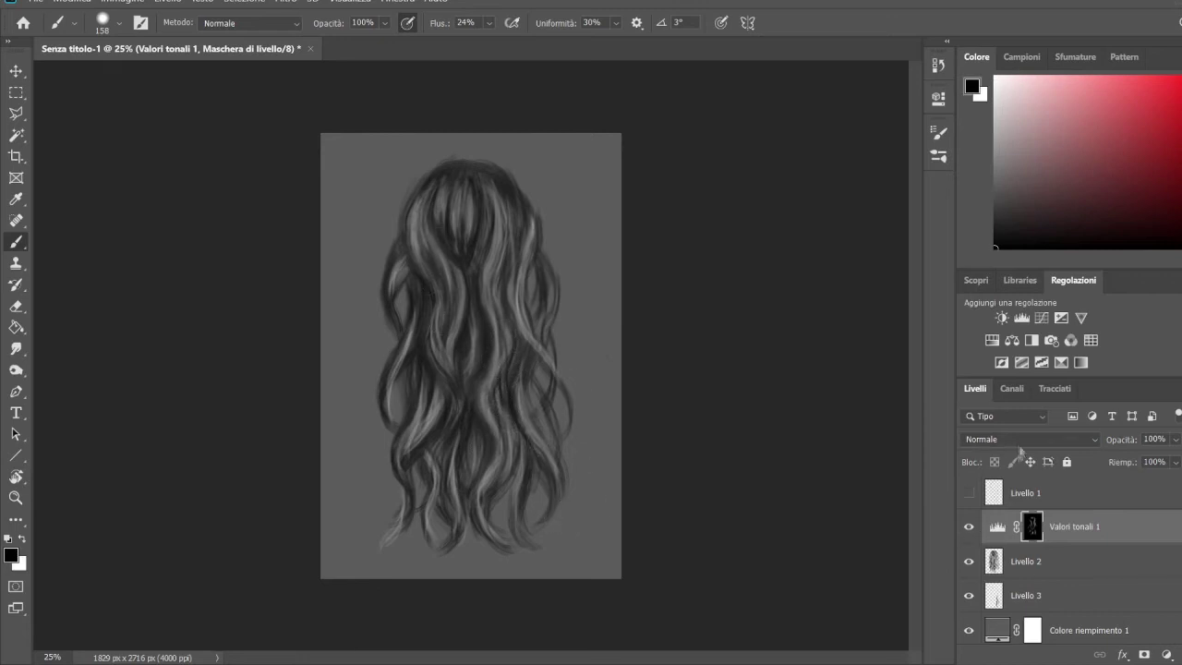
pyautogui.click(1022, 318)
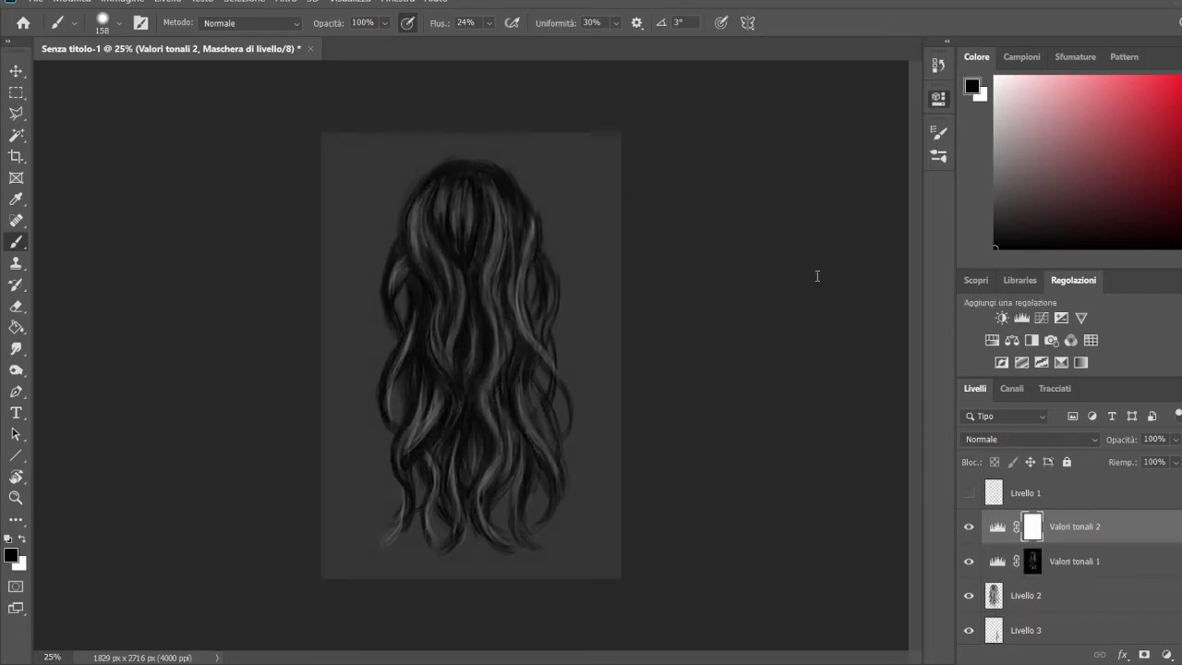
# Step: Invert the Valori tonali 2 mask and paint white to darken strands at top, centre, right and lower right
pyautogui.hotkey('ctrl', 'i')
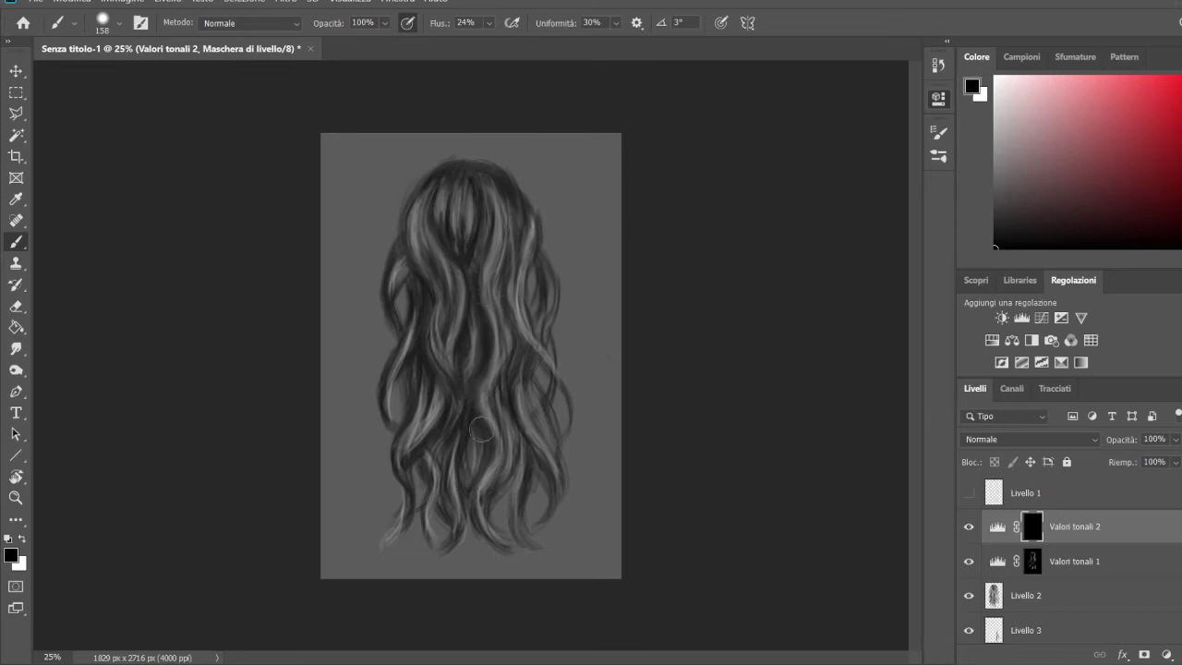
pyautogui.press('x')
pyautogui.moveTo(470, 351); pyautogui.dragTo(471, 318)
pyautogui.moveTo(458, 235)
pyautogui.mouseDown()
pyautogui.moveTo(414, 370)
pyautogui.moveTo(418, 391)
pyautogui.mouseUp()
pyautogui.moveTo(429, 459); pyautogui.dragTo(507, 392)
pyautogui.moveTo(558, 478); pyautogui.dragTo(551, 507)
pyautogui.moveTo(443, 232); pyautogui.dragTo(468, 189)
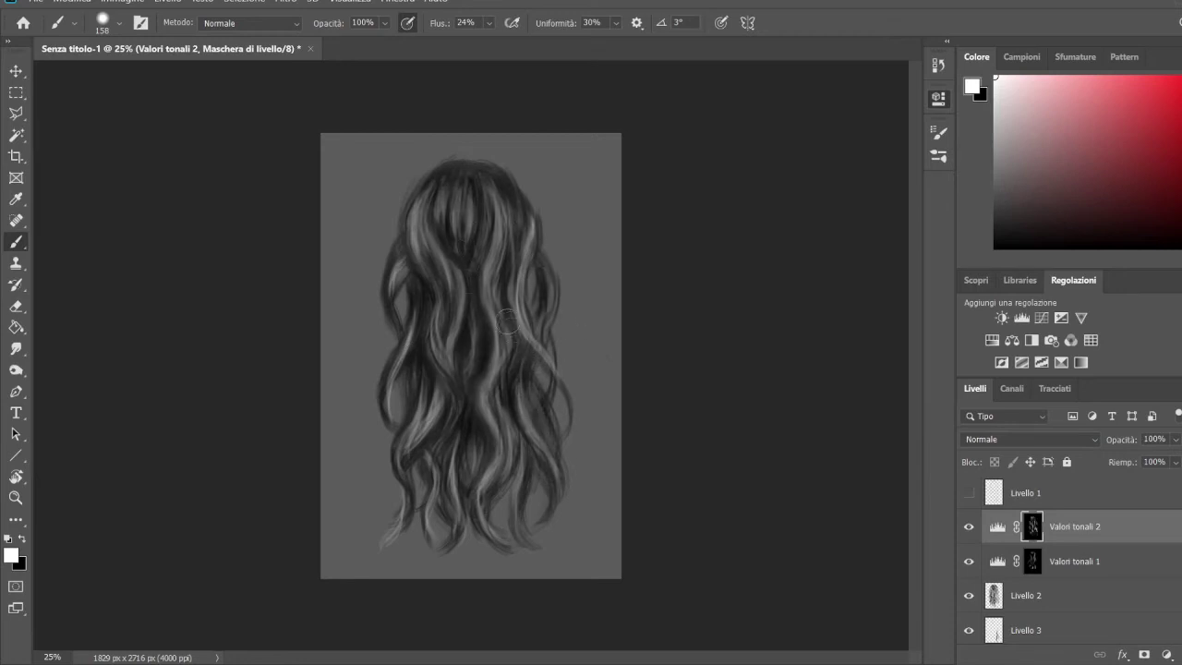
pyautogui.moveTo(531, 314); pyautogui.dragTo(532, 274)
# Step: Reset colours to black and white with white in front, and create the empty Livello 4 layer
pyautogui.keyDown('alt'); pyautogui.click(547, 319); pyautogui.keyUp('alt')
pyautogui.press('d')
pyautogui.press('x')
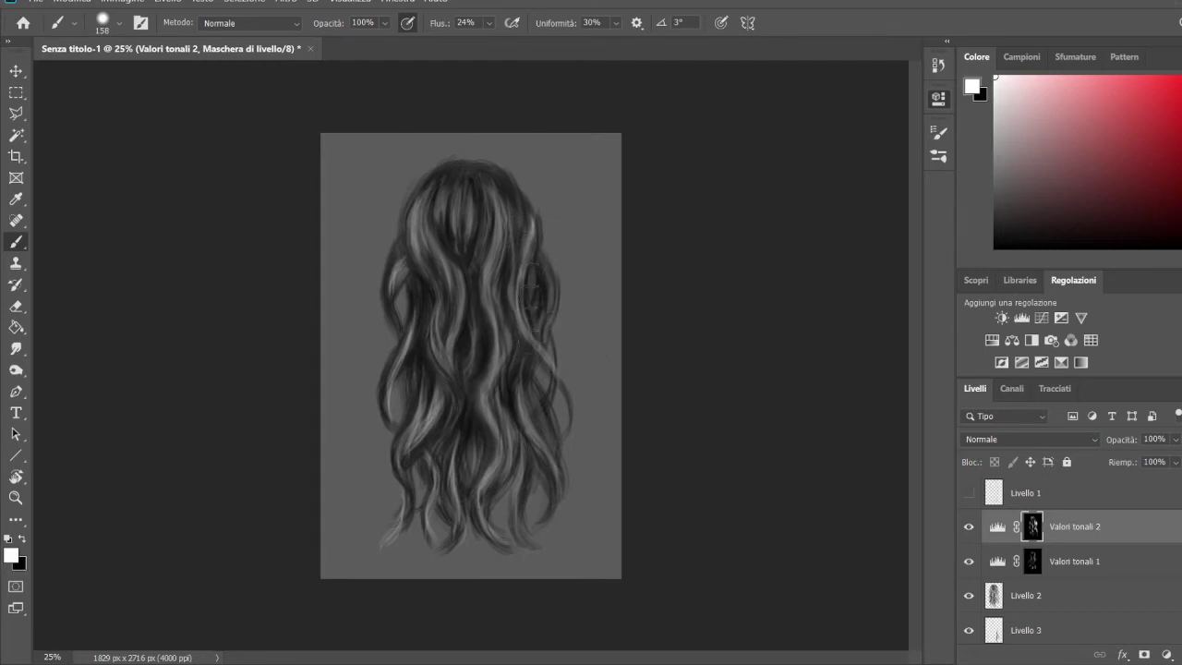
pyautogui.hotkey('ctrl', 'shift', 'alt', 'n')
pyautogui.press('.')
# Step: Paint thin light flyaway strands across the right, left, centre and upper hair on Livello 4
pyautogui.moveTo(538, 323); pyautogui.dragTo(532, 274)
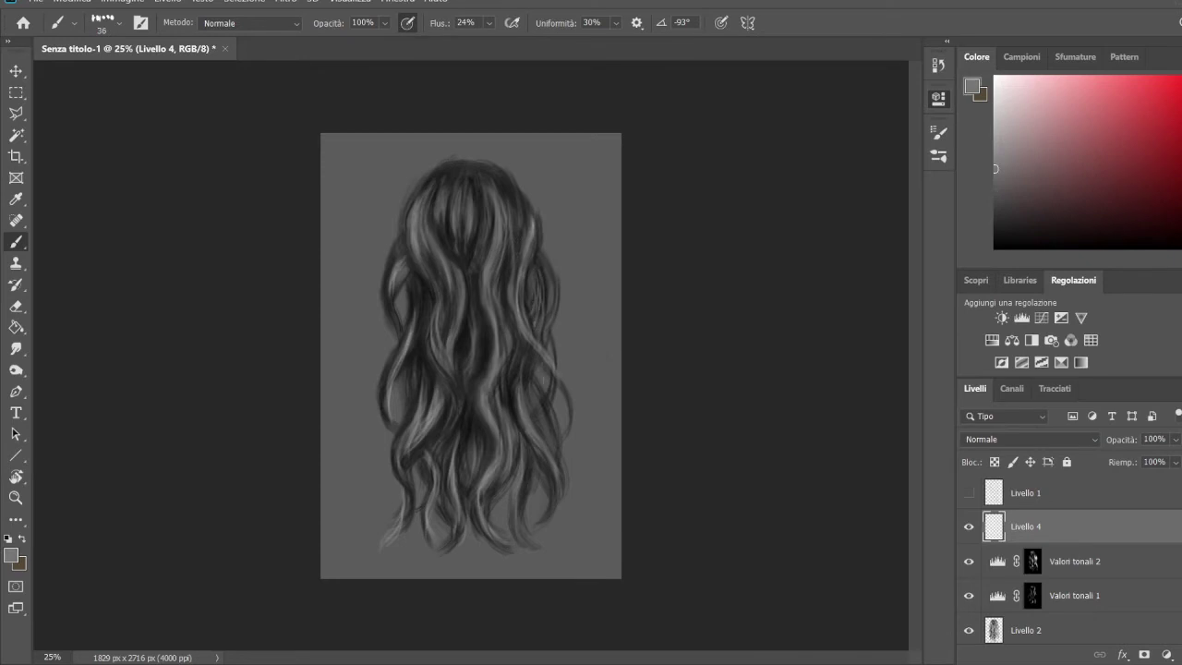
pyautogui.moveTo(417, 347); pyautogui.dragTo(414, 419)
pyautogui.moveTo(462, 346)
pyautogui.mouseDown()
pyautogui.moveTo(481, 445)
pyautogui.moveTo(476, 314)
pyautogui.mouseUp()
pyautogui.moveTo(458, 254); pyautogui.dragTo(467, 345)
pyautogui.moveTo(420, 446)
pyautogui.mouseDown()
pyautogui.moveTo(432, 486)
pyautogui.moveTo(410, 383)
pyautogui.mouseUp()
pyautogui.moveTo(449, 235); pyautogui.dragTo(420, 374)
# Step: Switch to a near-black colour and zoom in closer on the hair for detail work
pyautogui.keyDown('alt'); pyautogui.click(559, 319); pyautogui.keyUp('alt')
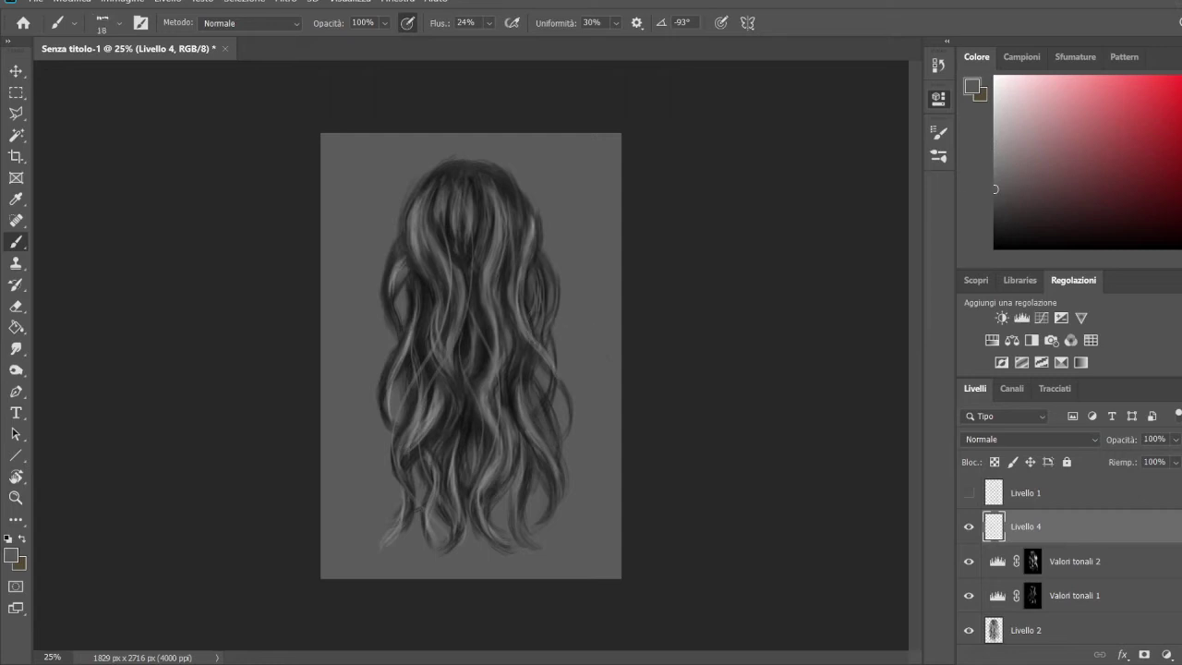
pyautogui.keyDown('alt'); pyautogui.click(471, 323); pyautogui.keyUp('alt')
pyautogui.keyDown('alt'); pyautogui.click(730, 243); pyautogui.keyUp('alt')
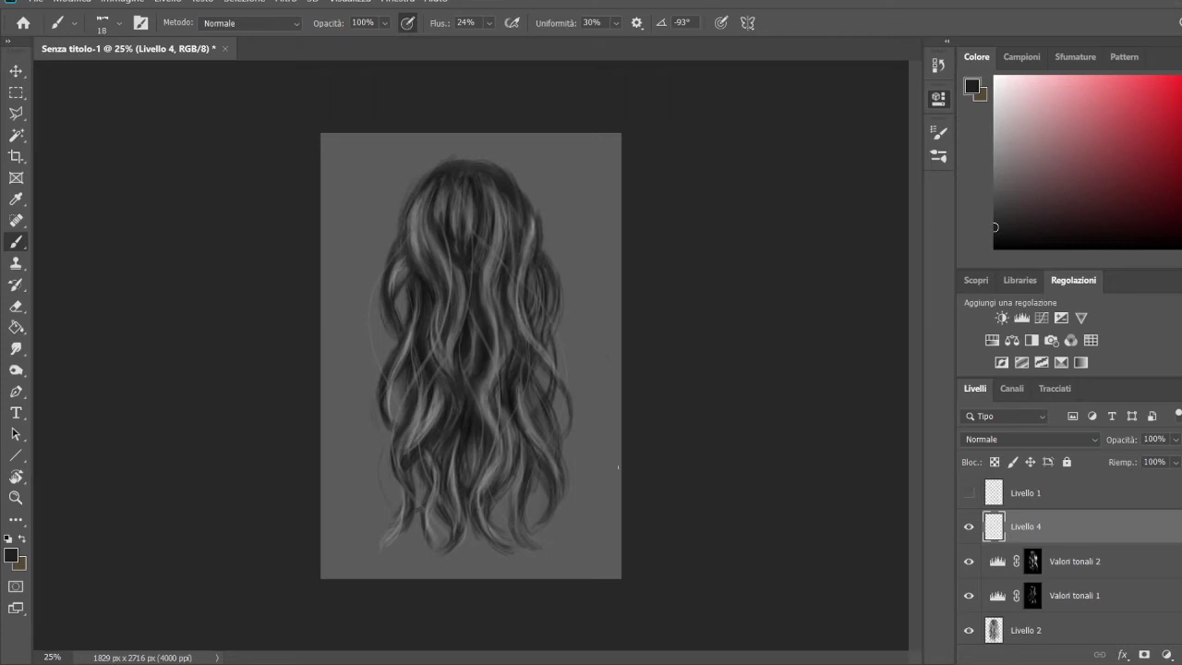
pyautogui.hotkey('ctrl', '+')
pyautogui.press('.')
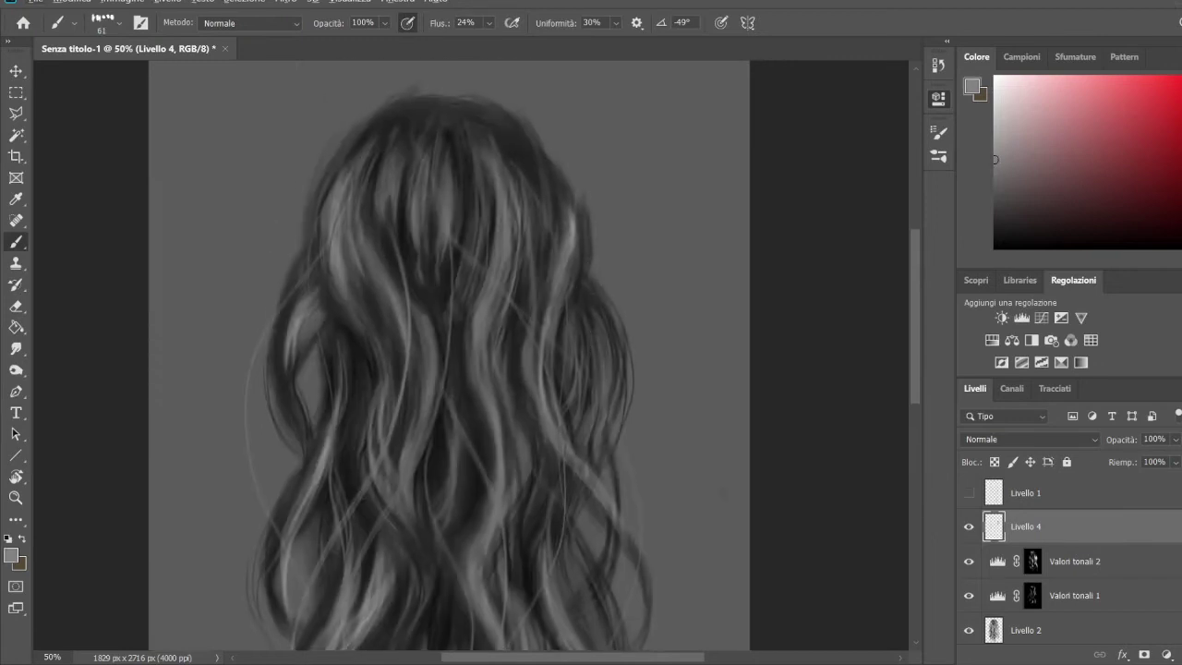
# Step: Paint near-black and dark strands, sampled from the hair, down its left side
pyautogui.keyDown('alt'); pyautogui.click(537, 248); pyautogui.keyUp('alt')
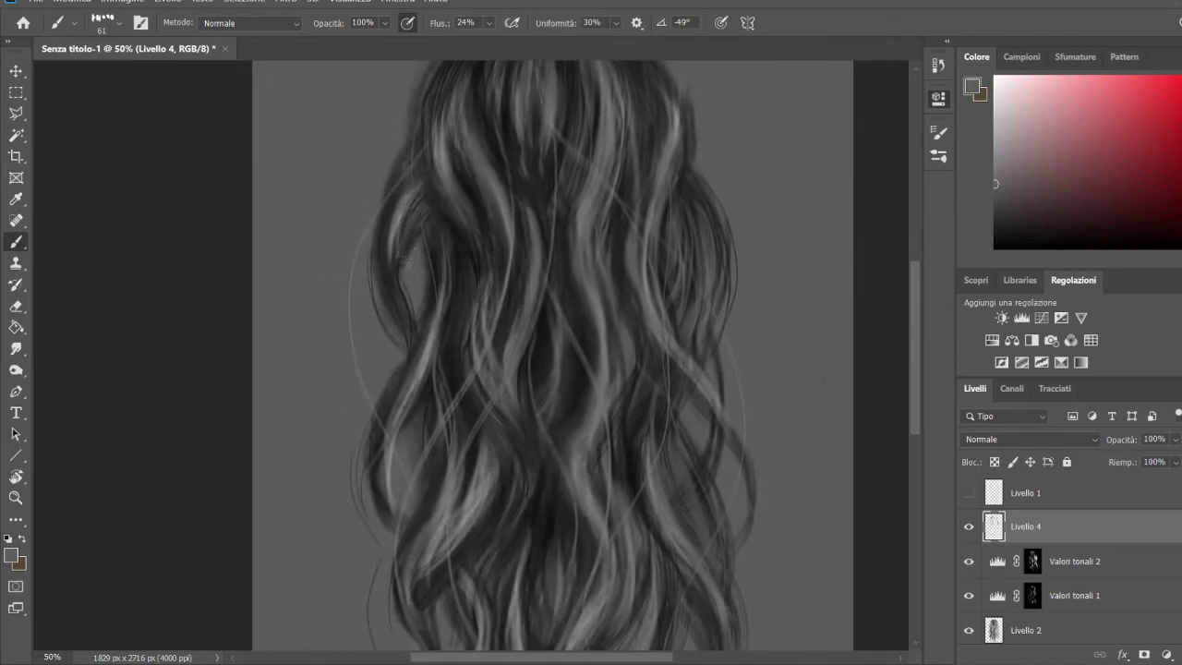
pyautogui.moveTo(396, 226); pyautogui.dragTo(381, 300)
pyautogui.keyDown('alt'); pyautogui.click(440, 215); pyautogui.keyUp('alt')
pyautogui.moveTo(397, 220); pyautogui.dragTo(406, 291)
pyautogui.moveTo(418, 240); pyautogui.dragTo(404, 310)
pyautogui.keyDown('alt'); pyautogui.click(447, 220); pyautogui.keyUp('alt')
pyautogui.moveTo(434, 204); pyautogui.dragTo(426, 294)
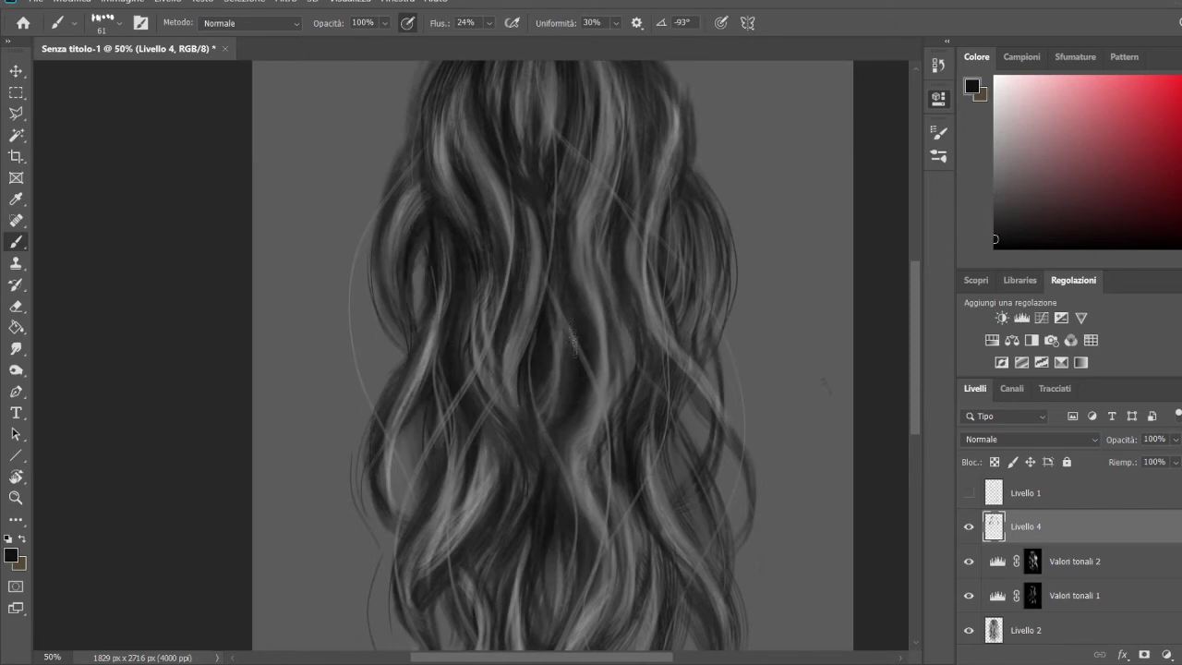
# Step: Add light grey strands along the hair's left side
pyautogui.keyDown('alt'); pyautogui.click(396, 379); pyautogui.keyUp('alt')
pyautogui.moveTo(399, 362)
pyautogui.mouseDown()
pyautogui.moveTo(384, 508)
pyautogui.moveTo(379, 499)
pyautogui.mouseUp()
pyautogui.keyDown('alt'); pyautogui.click(406, 369); pyautogui.keyUp('alt')
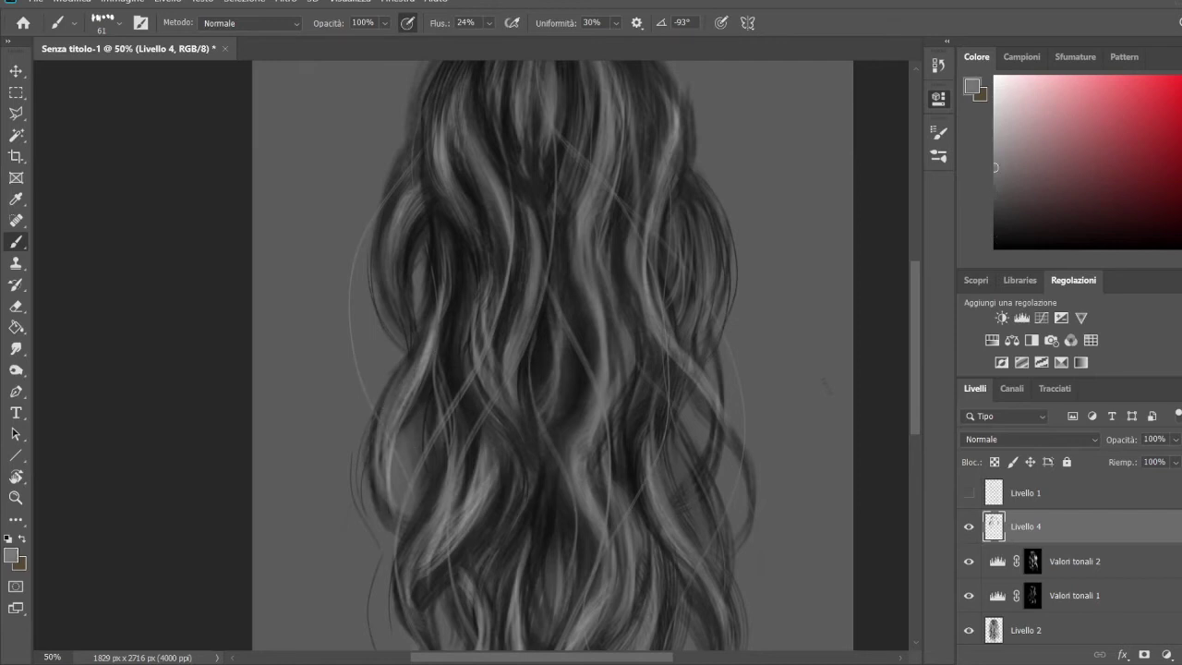
pyautogui.moveTo(554, 416); pyautogui.dragTo(521, 305)
pyautogui.moveTo(397, 380); pyautogui.dragTo(386, 453)
pyautogui.moveTo(406, 332); pyautogui.dragTo(379, 545)
# Step: Add darker strands across the left and middle of the hair
pyautogui.keyDown('alt'); pyautogui.click(441, 332); pyautogui.keyUp('alt')
pyautogui.moveTo(444, 324); pyautogui.dragTo(411, 434)
pyautogui.moveTo(439, 365); pyautogui.dragTo(406, 443)
pyautogui.moveTo(462, 415)
pyautogui.mouseDown()
pyautogui.moveTo(477, 333)
pyautogui.moveTo(480, 439)
pyautogui.mouseUp()
pyautogui.moveTo(432, 193); pyautogui.dragTo(399, 277)
pyautogui.moveTo(425, 157); pyautogui.dragTo(393, 287)
# Step: Paint light grey strands on the left, then dark strands at the lower left
pyautogui.keyDown('alt'); pyautogui.click(398, 277); pyautogui.keyUp('alt')
pyautogui.moveTo(411, 342); pyautogui.dragTo(379, 462)
pyautogui.keyDown('alt'); pyautogui.click(416, 499); pyautogui.keyUp('alt')
pyautogui.moveTo(448, 489)
pyautogui.mouseDown()
pyautogui.moveTo(436, 543)
pyautogui.moveTo(447, 571)
pyautogui.mouseUp()
# Step: Add light strands and one dark strand in the hair's centre
pyautogui.keyDown('alt'); pyautogui.click(486, 432); pyautogui.keyUp('alt')
pyautogui.moveTo(499, 406); pyautogui.dragTo(503, 473)
pyautogui.keyDown('alt'); pyautogui.click(517, 406); pyautogui.keyUp('alt')
pyautogui.moveTo(531, 323); pyautogui.dragTo(510, 434)
pyautogui.moveTo(534, 264); pyautogui.dragTo(523, 388)
pyautogui.keyDown('alt'); pyautogui.click(536, 388); pyautogui.keyUp('alt')
pyautogui.moveTo(549, 342)
pyautogui.mouseDown()
pyautogui.moveTo(522, 430)
pyautogui.moveTo(446, 303)
pyautogui.mouseUp()
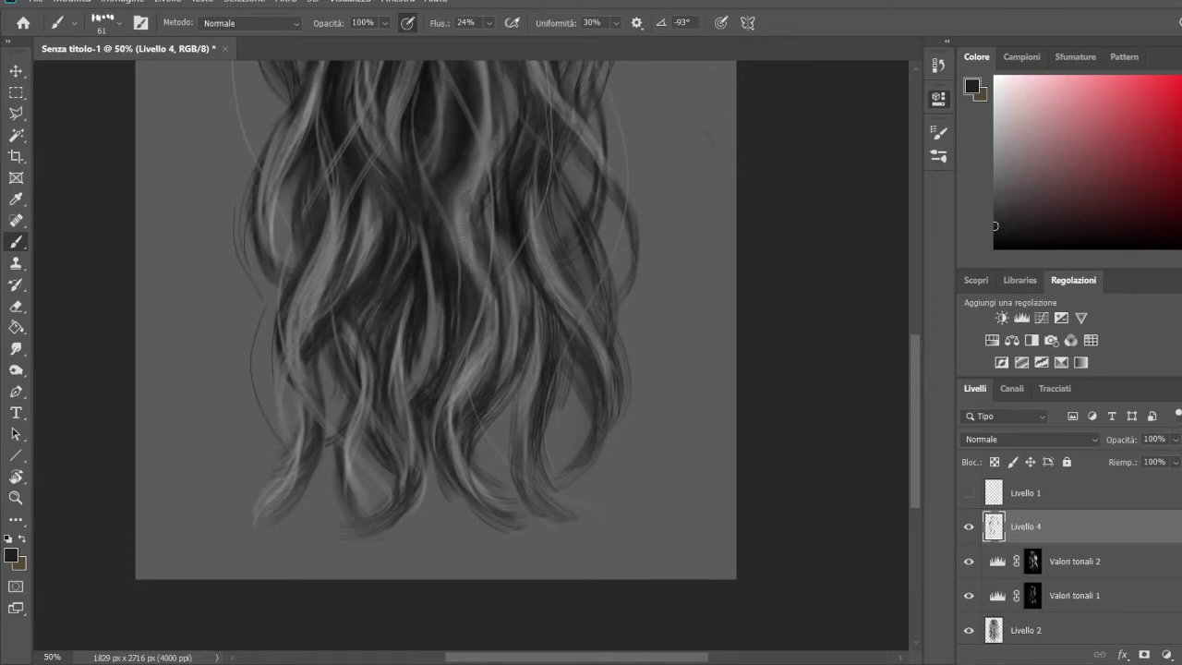
# Step: Sample several light and dark greys from the hair for the next strokes
pyautogui.keyDown('alt'); pyautogui.click(489, 491); pyautogui.keyUp('alt')
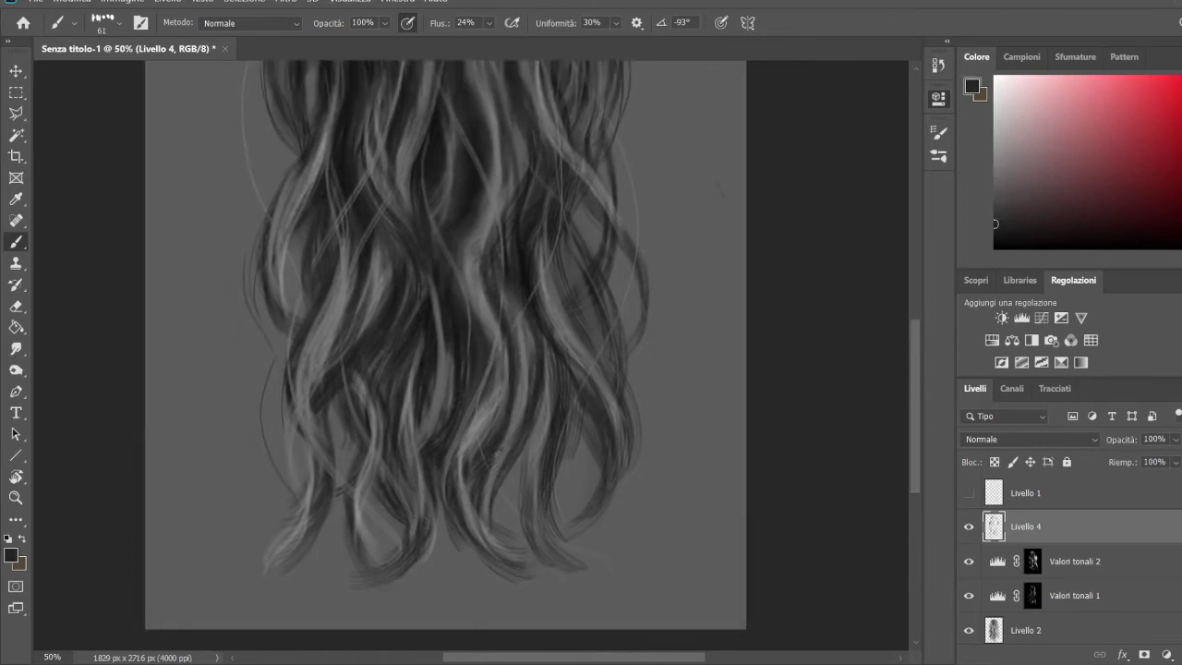
pyautogui.keyDown('alt'); pyautogui.click(458, 494); pyautogui.keyUp('alt')
pyautogui.scroll(-1, 490, 454)
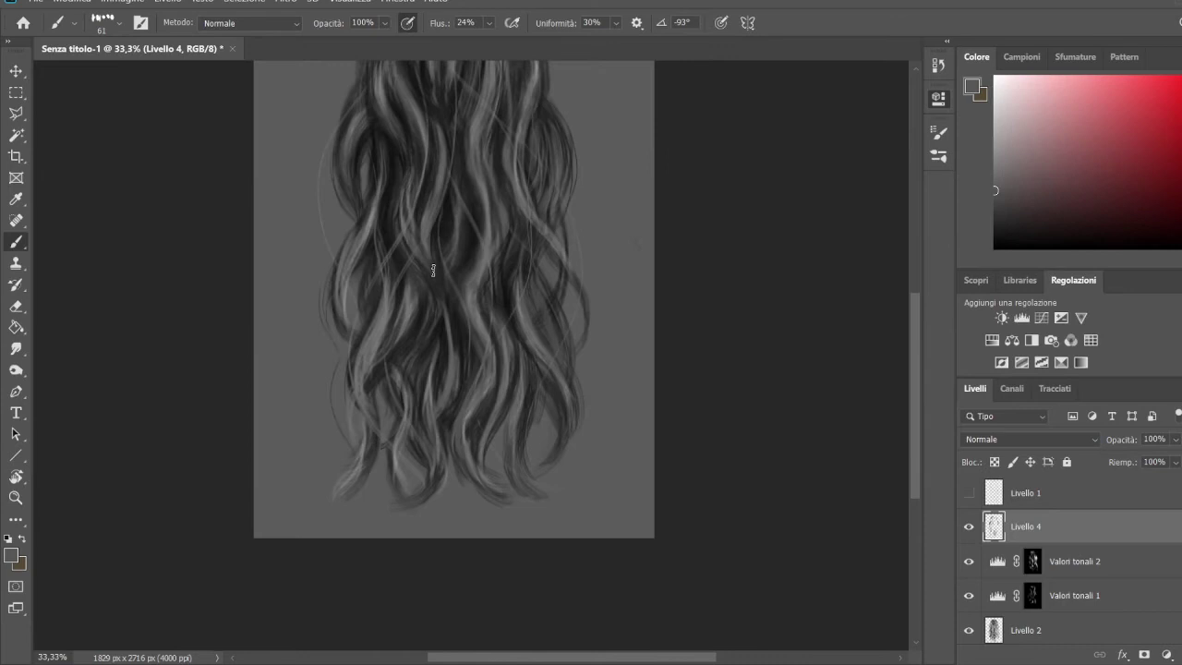
pyautogui.scroll(2, 434, 270)
pyautogui.keyDown('alt'); pyautogui.click(509, 196); pyautogui.keyUp('alt')
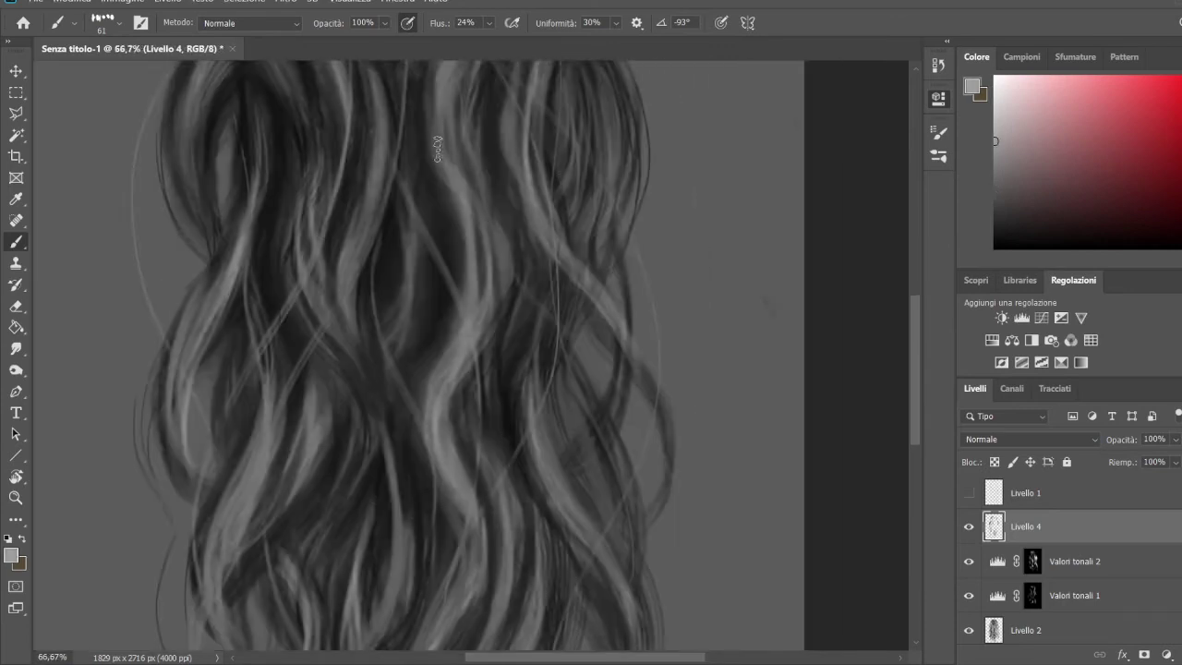
pyautogui.scroll(-3, 536, 388)
pyautogui.scroll(-3, 531, 416)
# Step: Add small dark strokes to the lower centre hair and scroll to review it
pyautogui.keyDown('alt'); pyautogui.click(533, 428); pyautogui.keyUp('alt')
pyautogui.moveTo(499, 485); pyautogui.dragTo(503, 552)
pyautogui.scroll(-1, 541, 367)
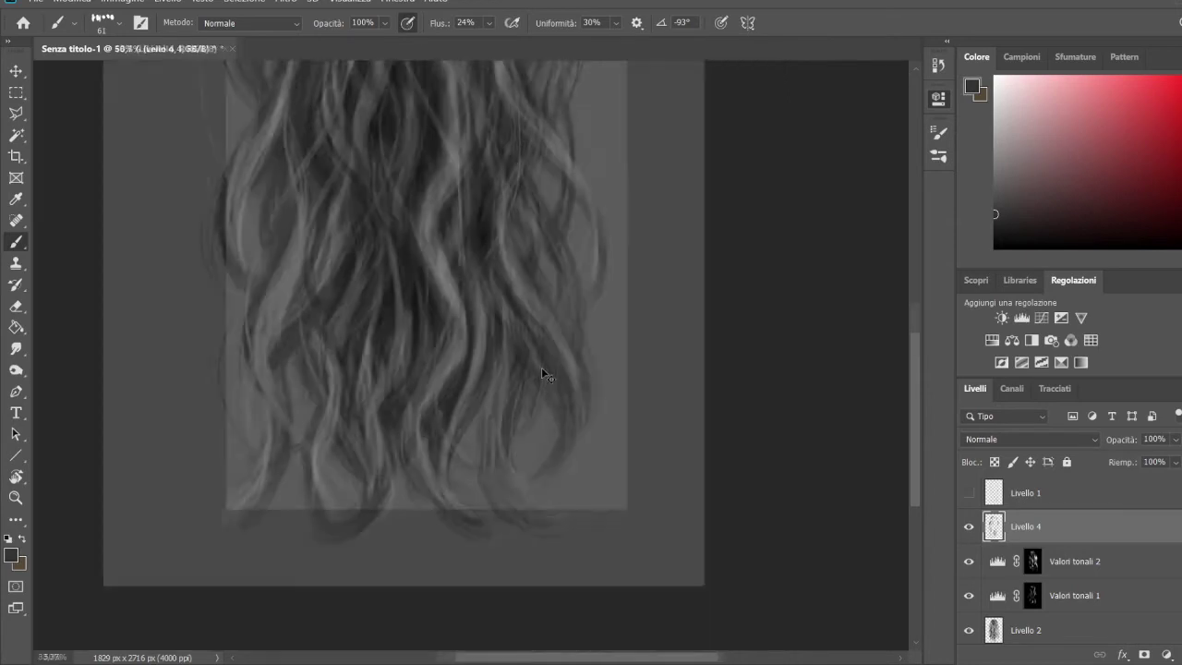
pyautogui.scroll(-1, 542, 371)
pyautogui.scroll(3, 542, 369)
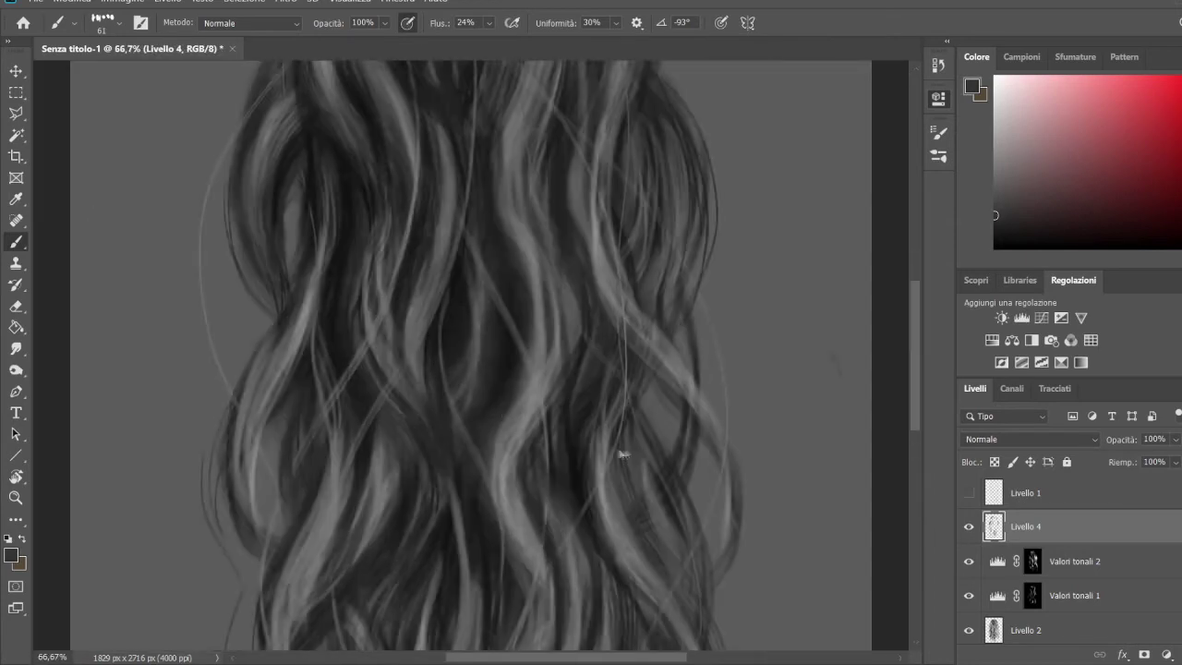
pyautogui.scroll(1, 527, 290)
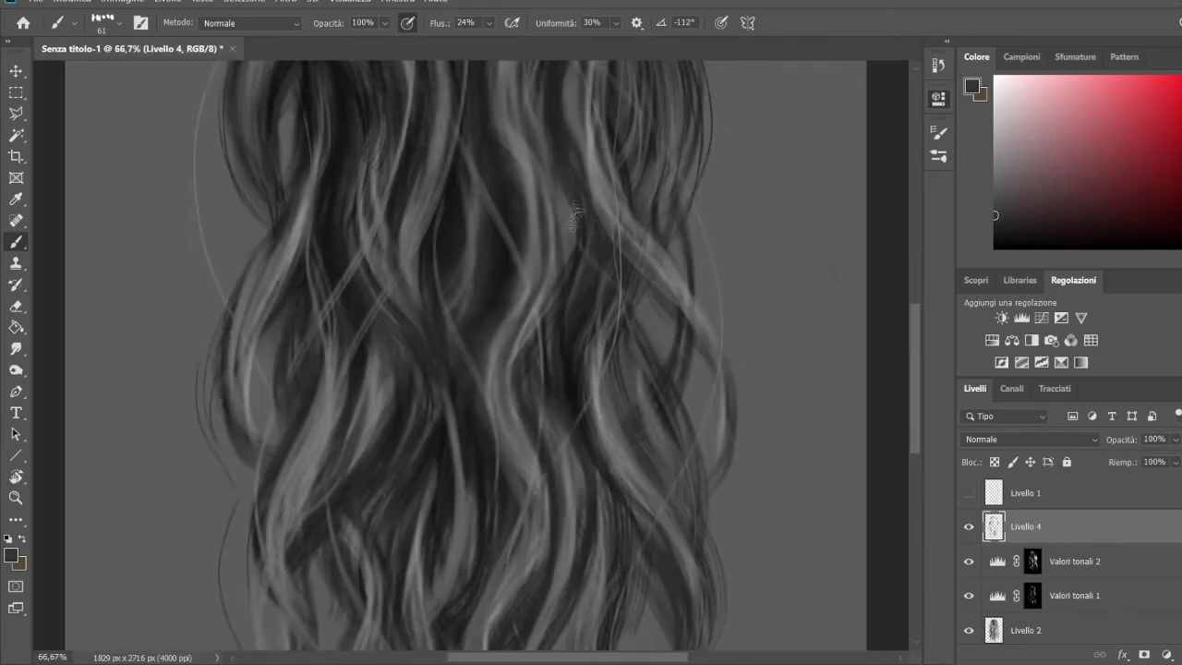
pyautogui.scroll(1, 545, 258)
pyautogui.scroll(1, 560, 217)
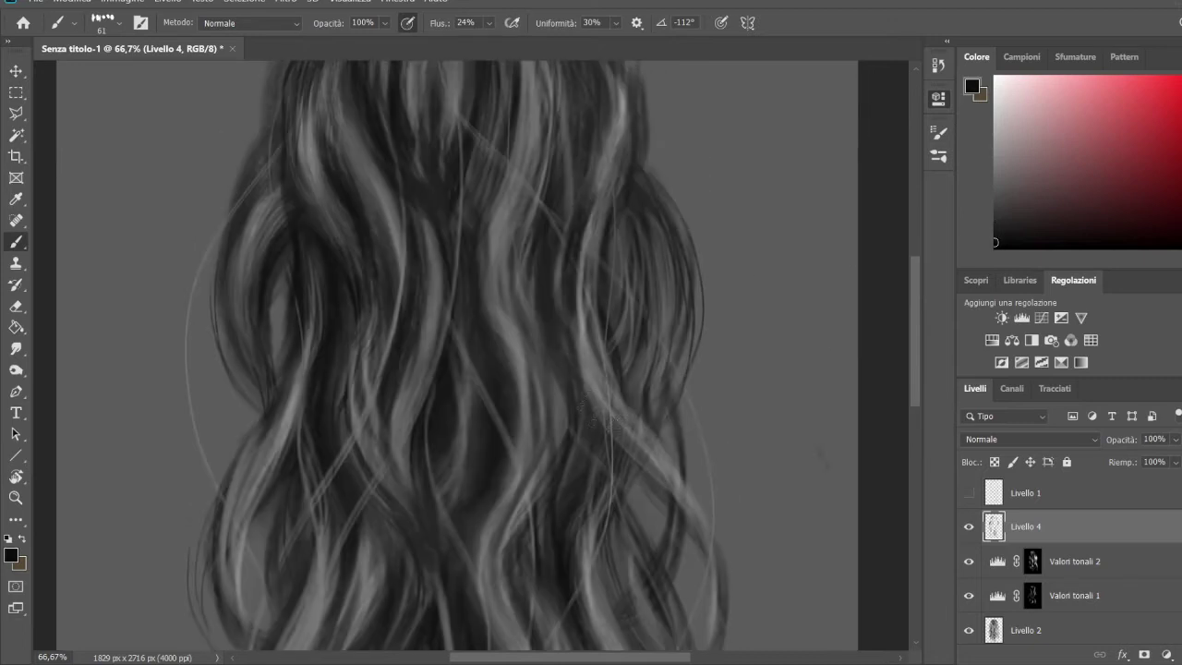
pyautogui.scroll(2, 563, 277)
pyautogui.scroll(-1, 596, 166)
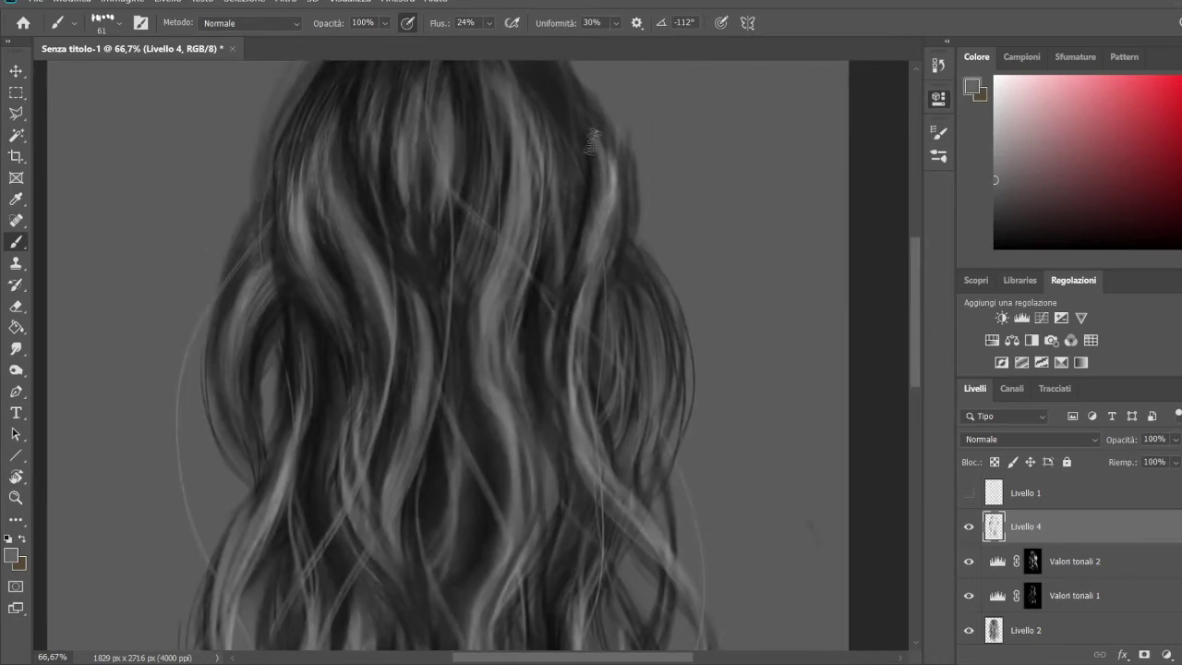
pyautogui.scroll(2, 617, 191)
pyautogui.hscroll(2, 617, 191)
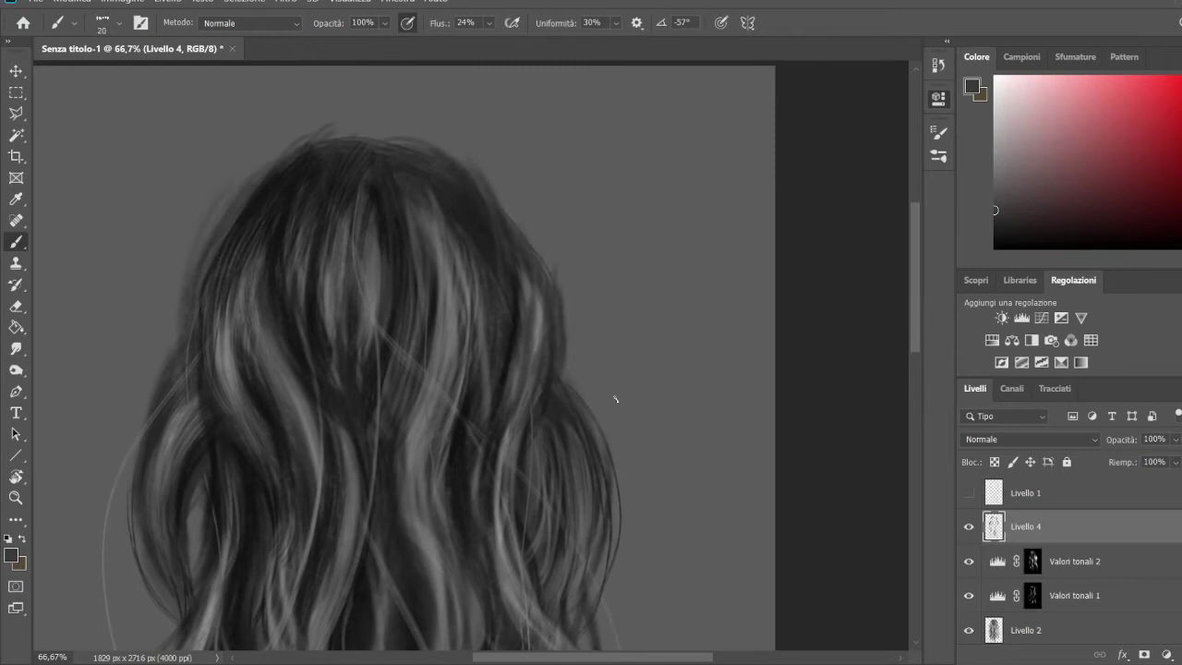
# Step: Darken the hair's upper-right edge and add a small light stroke at the top
pyautogui.keyDown('alt'); pyautogui.click(503, 211); pyautogui.keyUp('alt')
pyautogui.moveTo(503, 205); pyautogui.dragTo(554, 282)
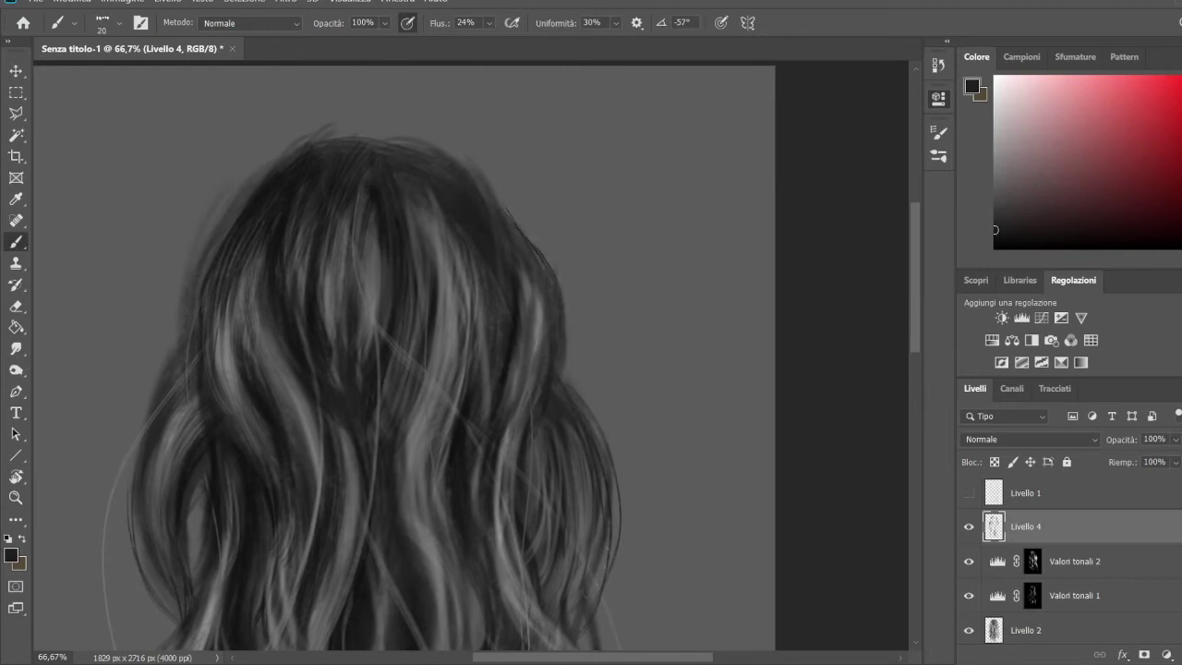
pyautogui.scroll(2, 554, 185)
pyautogui.hscroll(-2, 554, 184)
pyautogui.press('e')
pyautogui.press('b')
pyautogui.keyDown('alt'); pyautogui.click(458, 180); pyautogui.keyUp('alt')
pyautogui.moveTo(388, 203); pyautogui.dragTo(373, 208)
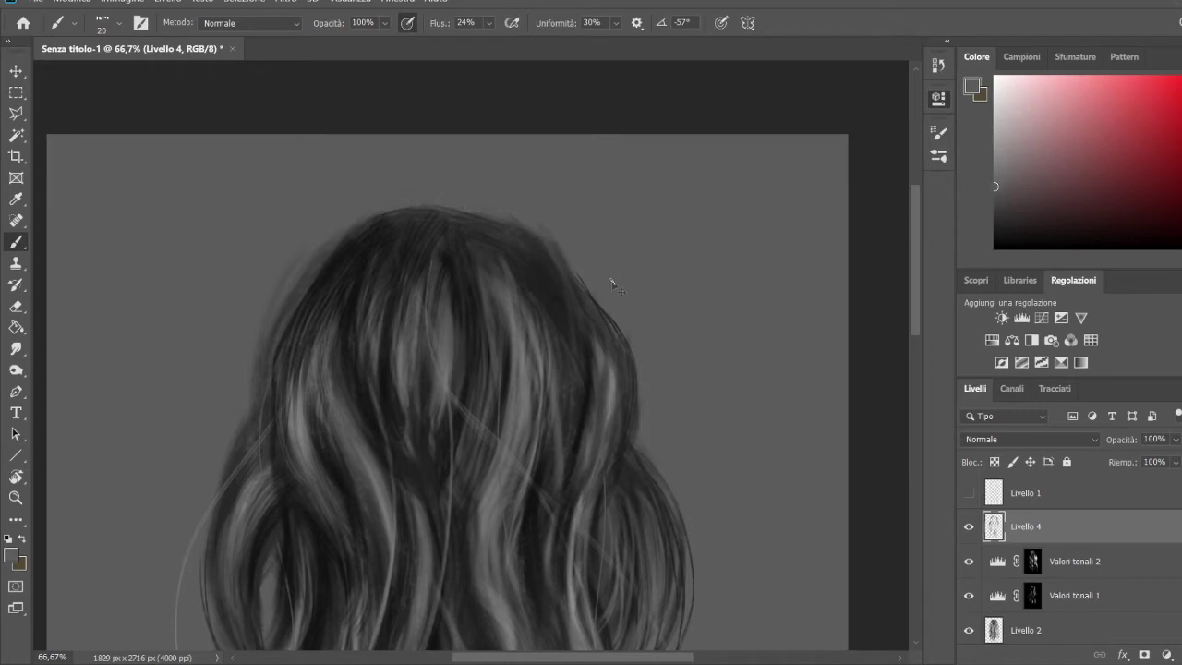
pyautogui.moveTo(612, 284); pyautogui.dragTo(505, 190)
# Step: Paint long light strands through the middle and right of the hair
pyautogui.keyDown('alt'); pyautogui.click(420, 466); pyautogui.keyUp('alt')
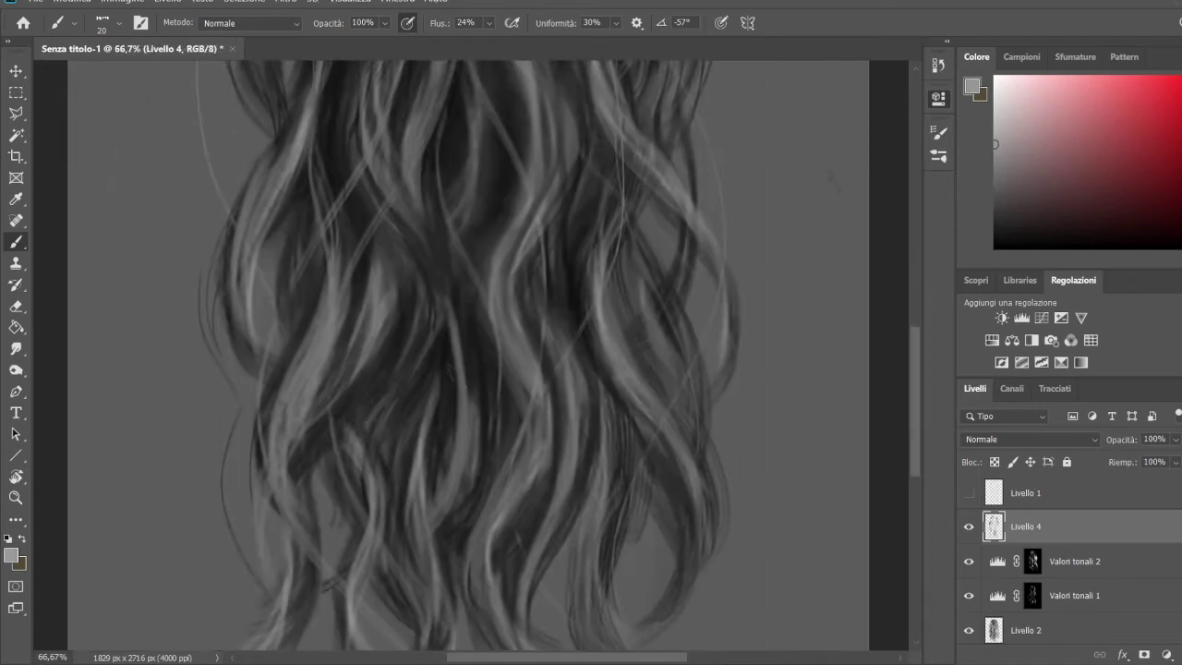
pyautogui.moveTo(466, 335); pyautogui.dragTo(450, 444)
pyautogui.moveTo(531, 344); pyautogui.dragTo(503, 554)
pyautogui.moveTo(554, 404); pyautogui.dragTo(544, 427)
pyautogui.moveTo(578, 227)
pyautogui.mouseDown()
pyautogui.moveTo(551, 395)
pyautogui.moveTo(545, 638)
pyautogui.mouseUp()
pyautogui.moveTo(382, 272)
pyautogui.mouseDown()
pyautogui.moveTo(337, 429)
pyautogui.moveTo(338, 573)
pyautogui.mouseUp()
pyautogui.moveTo(425, 251)
pyautogui.mouseDown()
pyautogui.moveTo(333, 461)
pyautogui.moveTo(319, 593)
pyautogui.mouseUp()
# Step: Add black strands near the centre and lower left, then faint light strands at the ends
pyautogui.click(995, 238)
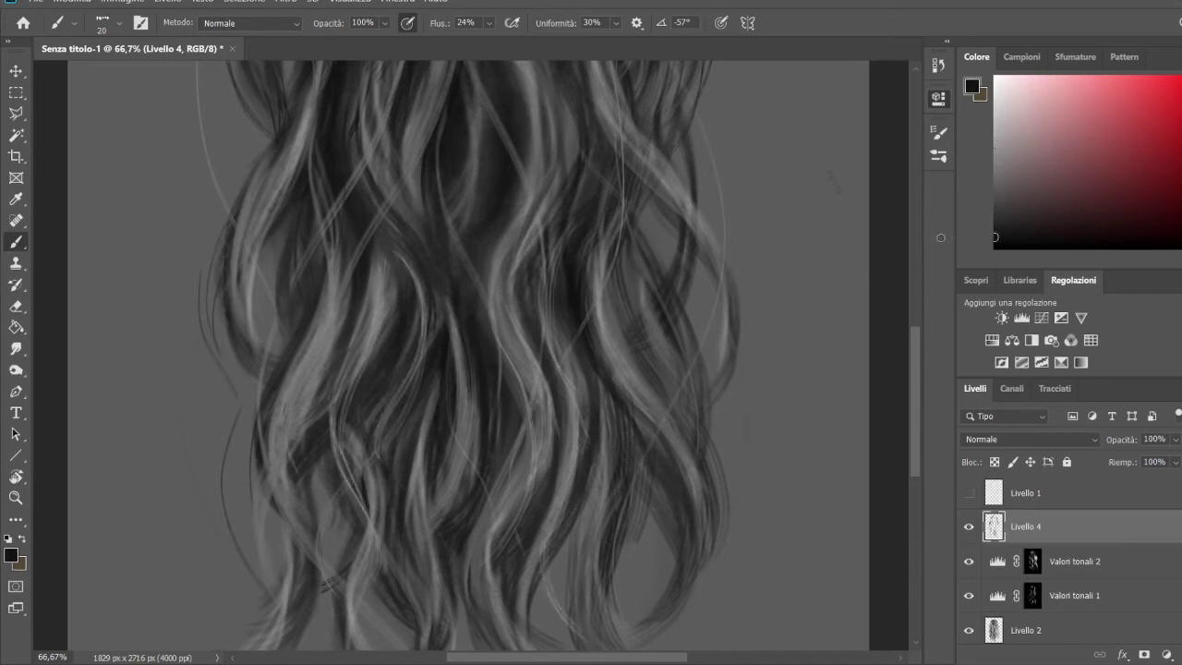
pyautogui.moveTo(418, 406); pyautogui.dragTo(401, 462)
pyautogui.moveTo(499, 415); pyautogui.dragTo(488, 510)
pyautogui.moveTo(469, 414)
pyautogui.mouseDown()
pyautogui.moveTo(439, 519)
pyautogui.moveTo(449, 490)
pyautogui.mouseUp()
pyautogui.moveTo(483, 388); pyautogui.dragTo(534, 305)
pyautogui.moveTo(334, 499); pyautogui.dragTo(277, 554)
pyautogui.moveTo(354, 399); pyautogui.dragTo(289, 549)
pyautogui.keyDown('alt'); pyautogui.click(262, 553); pyautogui.keyUp('alt')
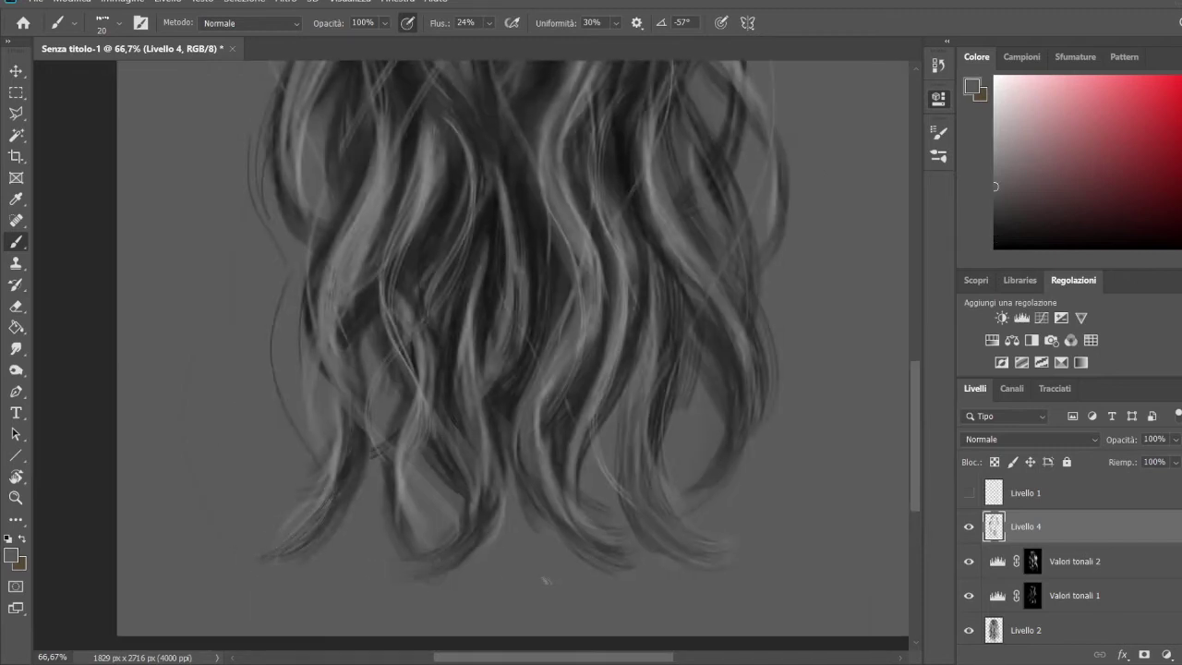
pyautogui.moveTo(560, 523)
pyautogui.mouseDown()
pyautogui.moveTo(632, 567)
pyautogui.moveTo(647, 591)
pyautogui.mouseUp()
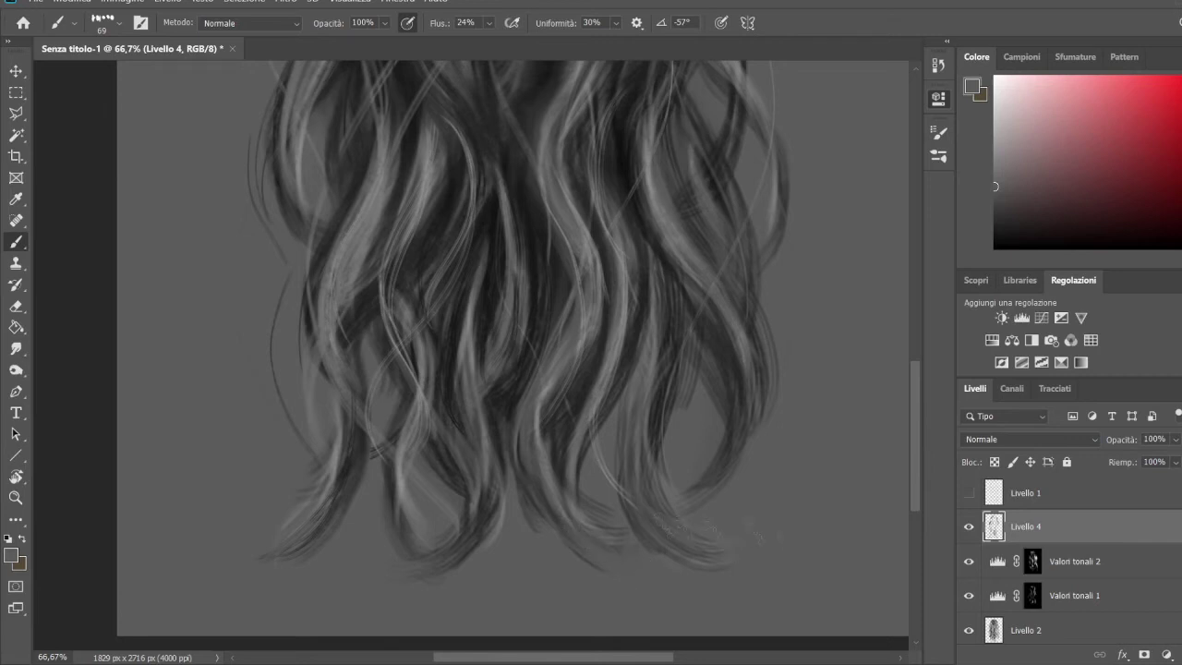
# Step: Shrink the brush to size 27 and paint black strands through the hair centre
pyautogui.keyDown('alt'); pyautogui.click(769, 421); pyautogui.keyUp('alt')
pyautogui.press('[')
pyautogui.press('[')
pyautogui.press('[')
pyautogui.moveTo(444, 305); pyautogui.dragTo(462, 451)
pyautogui.moveTo(455, 381); pyautogui.dragTo(473, 479)
pyautogui.moveTo(497, 377); pyautogui.dragTo(464, 486)
pyautogui.moveTo(563, 344)
pyautogui.mouseDown()
pyautogui.moveTo(528, 433)
pyautogui.moveTo(525, 501)
pyautogui.mouseUp()
pyautogui.moveTo(525, 309); pyautogui.dragTo(504, 471)
pyautogui.moveTo(558, 448); pyautogui.dragTo(510, 530)
# Step: Add dark strands on the centre-right and right, plus small dark strokes at left
pyautogui.moveTo(567, 395); pyautogui.dragTo(554, 442)
pyautogui.moveTo(638, 388)
pyautogui.mouseDown()
pyautogui.moveTo(628, 527)
pyautogui.moveTo(683, 540)
pyautogui.mouseUp()
pyautogui.moveTo(636, 210); pyautogui.dragTo(621, 317)
pyautogui.moveTo(561, 168); pyautogui.dragTo(572, 314)
pyautogui.moveTo(591, 208); pyautogui.dragTo(555, 361)
pyautogui.hotkey('ctrl', '-')
pyautogui.hotkey('ctrl', '-')
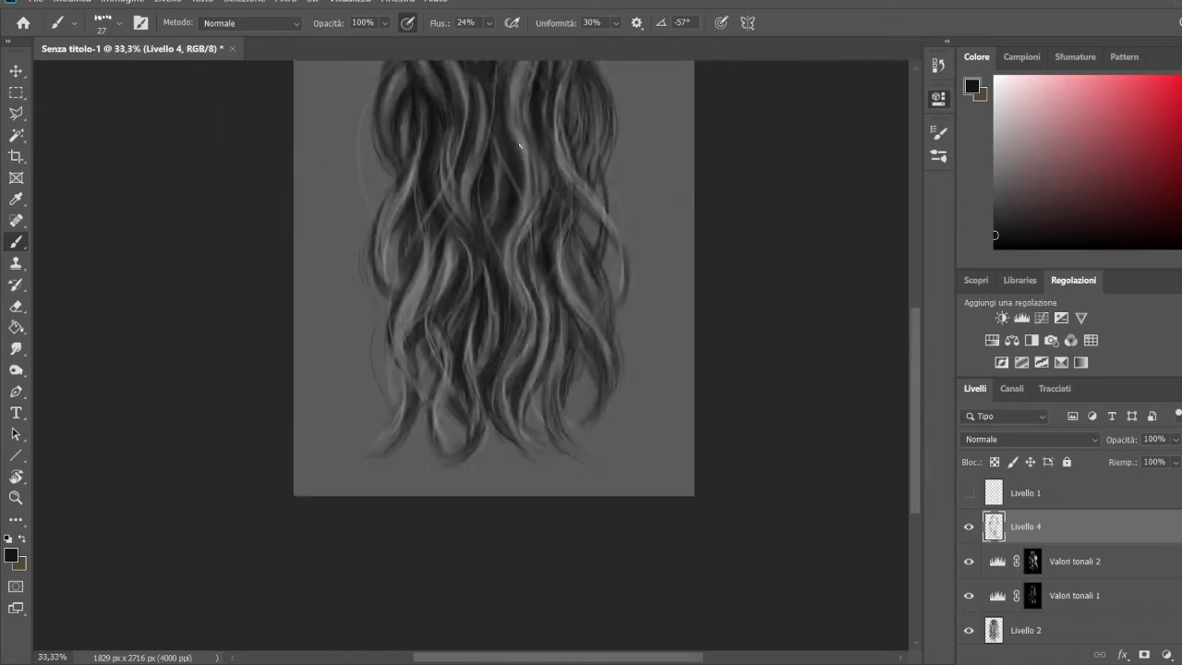
pyautogui.hotkey('ctrl', '+')
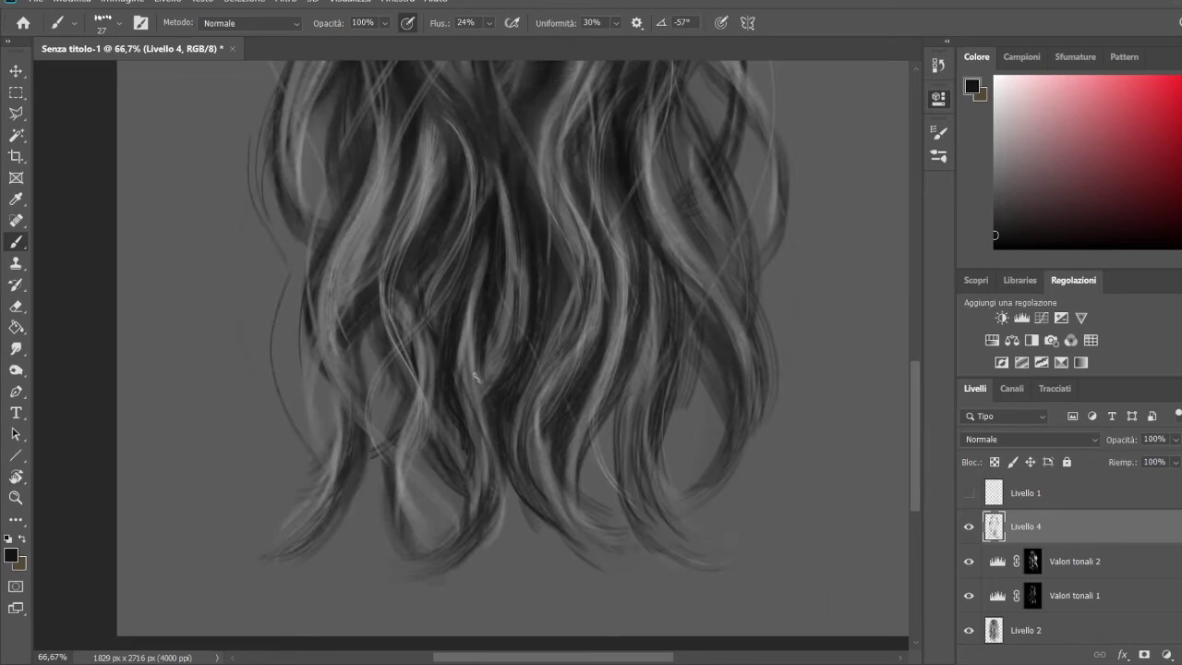
pyautogui.moveTo(416, 212)
pyautogui.mouseDown()
pyautogui.moveTo(467, 277)
pyautogui.moveTo(402, 320)
pyautogui.mouseUp()
pyautogui.moveTo(434, 235)
pyautogui.mouseDown()
pyautogui.moveTo(383, 381)
pyautogui.moveTo(410, 318)
pyautogui.mouseUp()
# Step: Paint light grey strands down the left and centre, plus a faint dark stroke
pyautogui.keyDown('alt'); pyautogui.click(408, 410); pyautogui.keyUp('alt')
pyautogui.moveTo(371, 407); pyautogui.dragTo(358, 513)
pyautogui.moveTo(430, 253); pyautogui.dragTo(379, 388)
pyautogui.moveTo(518, 117); pyautogui.dragTo(464, 272)
pyautogui.moveTo(545, 185)
pyautogui.mouseDown()
pyautogui.moveTo(595, 369)
pyautogui.moveTo(545, 526)
pyautogui.moveTo(506, 139)
pyautogui.mouseUp()
pyautogui.keyDown('alt'); pyautogui.click(534, 128); pyautogui.keyUp('alt')
pyautogui.moveTo(563, 239); pyautogui.dragTo(584, 312)
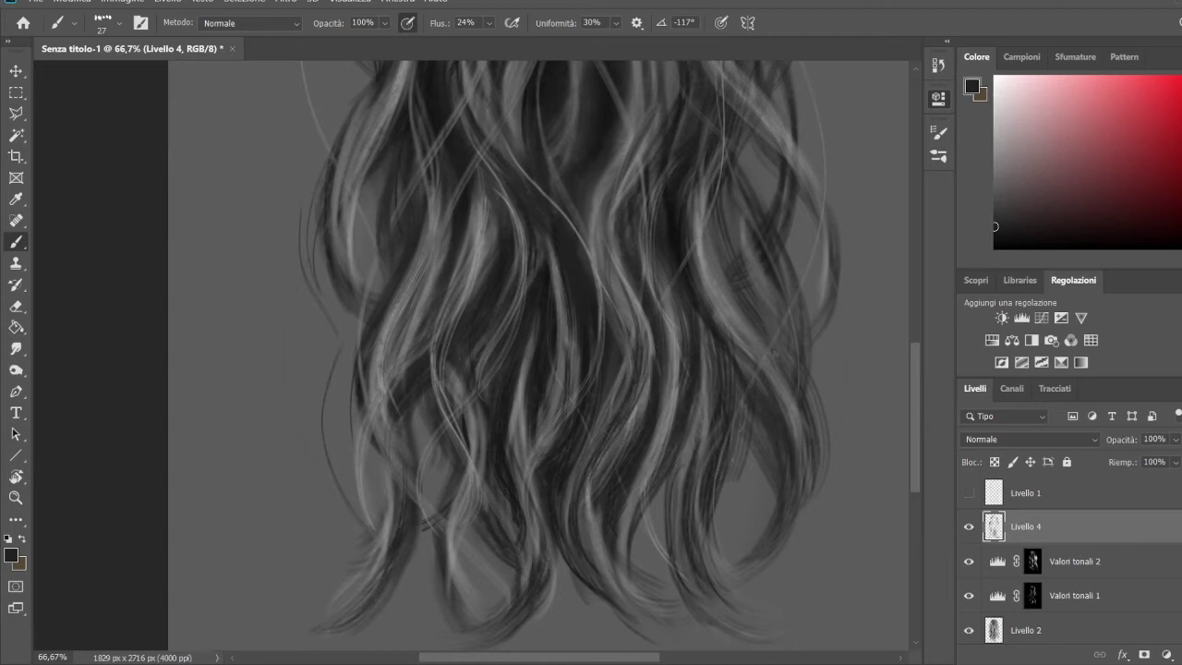
# Step: Layer light and faint dark strands on the hair's right side
pyautogui.keyDown('alt'); pyautogui.click(785, 507); pyautogui.keyUp('alt')
pyautogui.moveTo(716, 236); pyautogui.dragTo(799, 448)
pyautogui.moveTo(743, 199); pyautogui.dragTo(836, 415)
pyautogui.keyDown('alt'); pyautogui.click(841, 390); pyautogui.keyUp('alt')
pyautogui.moveTo(711, 185)
pyautogui.mouseDown()
pyautogui.moveTo(843, 388)
pyautogui.moveTo(716, 272)
pyautogui.moveTo(785, 379)
pyautogui.mouseUp()
pyautogui.moveTo(762, 301); pyautogui.dragTo(817, 435)
pyautogui.keyDown('alt'); pyautogui.click(776, 480); pyautogui.keyUp('alt')
pyautogui.moveTo(729, 356); pyautogui.dragTo(776, 467)
pyautogui.moveTo(712, 268); pyautogui.dragTo(785, 448)
# Step: Check the whole hair, add faint light strokes near the top and black strands
pyautogui.hotkey('ctrl', '-')
pyautogui.hotkey('ctrl', '-')
pyautogui.moveTo(611, 109)
pyautogui.mouseDown()
pyautogui.moveTo(626, 211)
pyautogui.moveTo(634, 146)
pyautogui.mouseUp()
pyautogui.keyDown('alt'); pyautogui.click(624, 157); pyautogui.keyUp('alt')
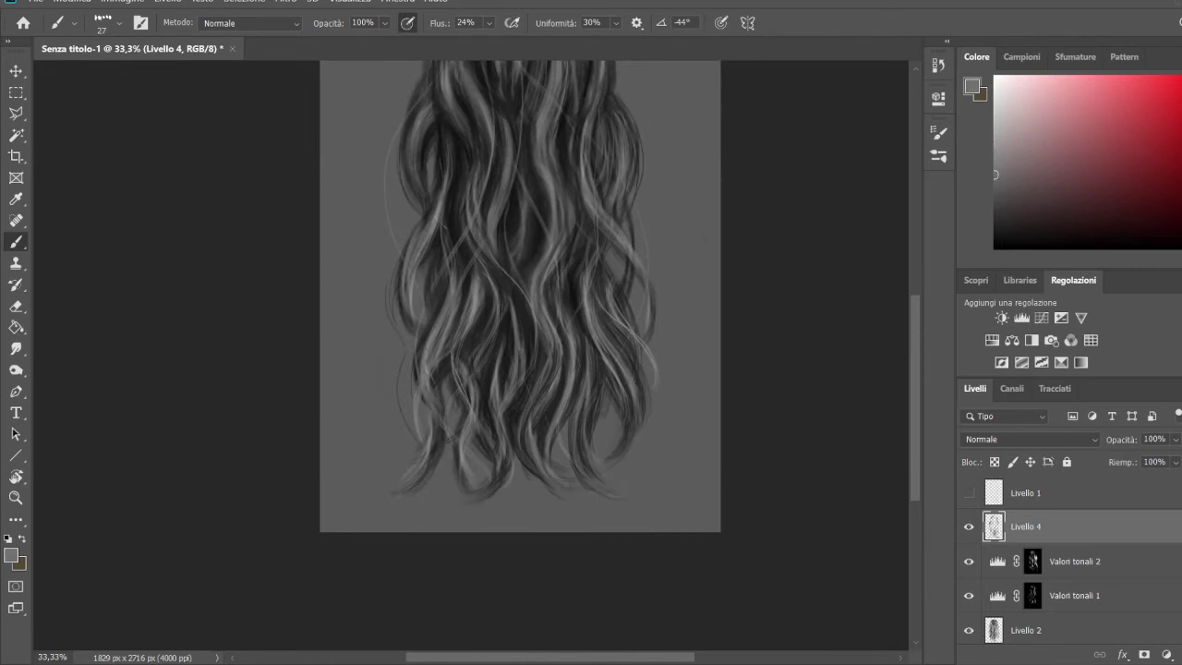
pyautogui.hotkey('ctrl', '-')
pyautogui.hotkey('ctrl', '-')
pyautogui.hotkey('ctrl', '+')
pyautogui.hotkey('ctrl', '+')
pyautogui.hotkey('ctrl', '+')
pyautogui.keyDown('alt'); pyautogui.click(516, 314); pyautogui.keyUp('alt')
pyautogui.moveTo(510, 207); pyautogui.dragTo(539, 342)
pyautogui.moveTo(515, 410)
pyautogui.mouseDown()
pyautogui.moveTo(532, 297)
pyautogui.moveTo(505, 165)
pyautogui.mouseUp()
# Step: Add mid-grey strands across the middle-left of the hair
pyautogui.keyDown('alt'); pyautogui.click(528, 318); pyautogui.keyUp('alt')
pyautogui.moveTo(446, 331); pyautogui.dragTo(431, 213)
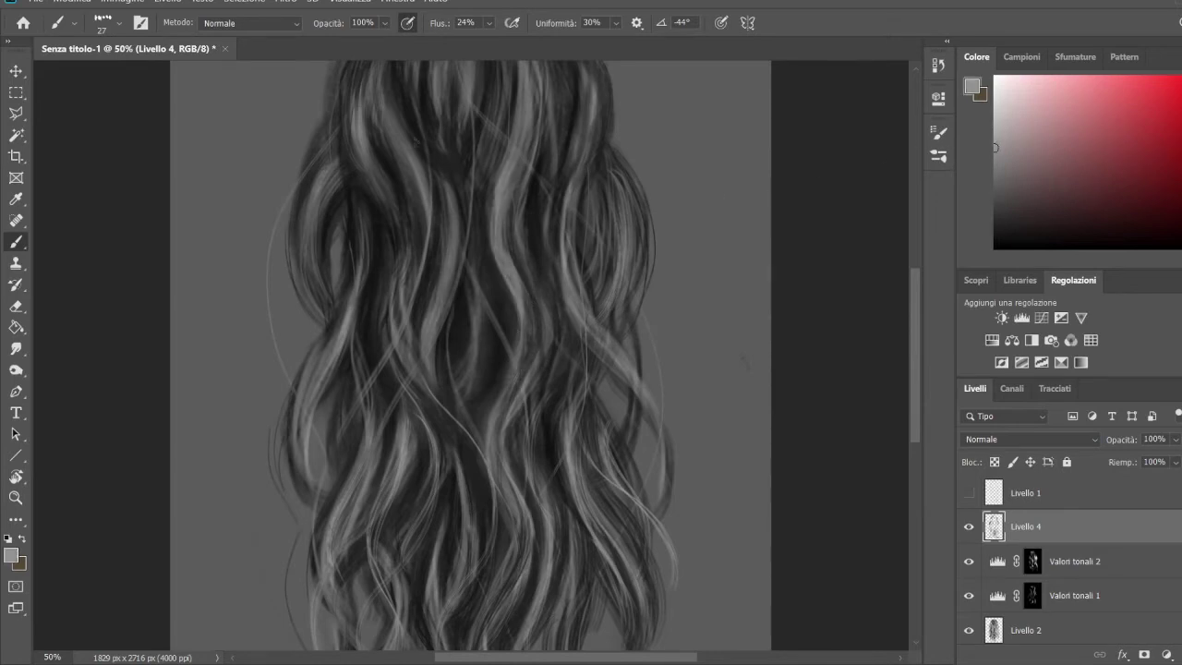
pyautogui.moveTo(454, 343)
pyautogui.mouseDown()
pyautogui.moveTo(449, 196)
pyautogui.moveTo(355, 131)
pyautogui.mouseUp()
pyautogui.moveTo(320, 297); pyautogui.dragTo(310, 186)
pyautogui.moveTo(429, 462); pyautogui.dragTo(369, 350)
# Step: Paint thin dark strands near the top of the hair and the crown
pyautogui.keyDown('alt'); pyautogui.click(477, 229); pyautogui.keyUp('alt')
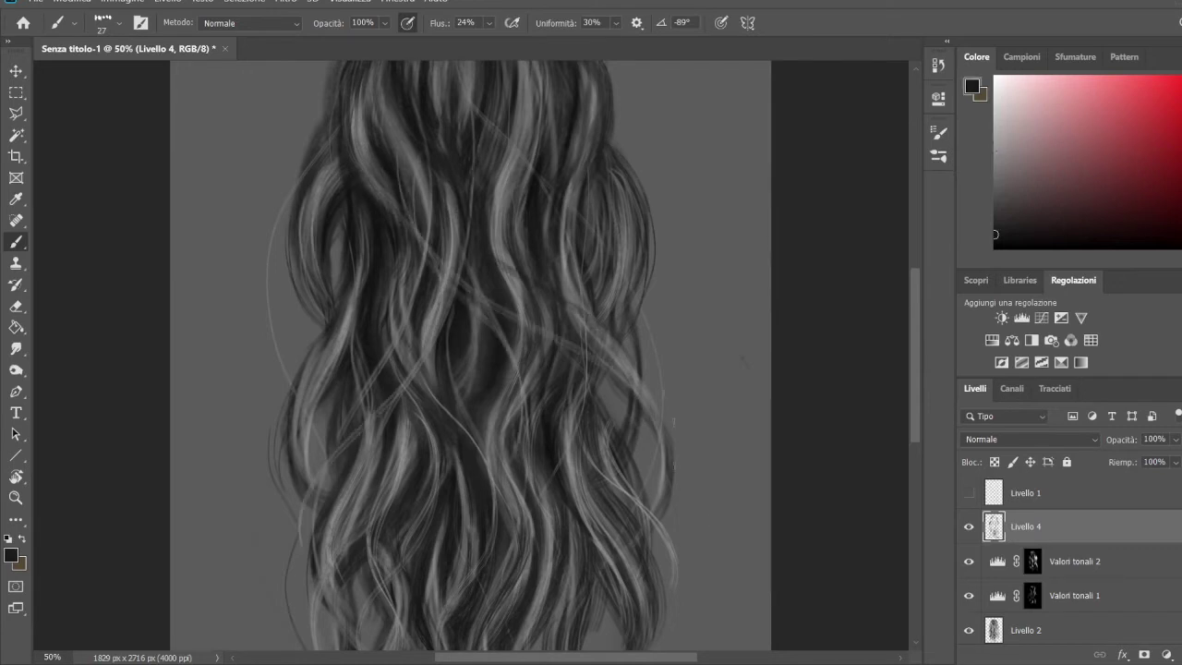
pyautogui.moveTo(464, 262); pyautogui.dragTo(451, 320)
pyautogui.moveTo(483, 403); pyautogui.dragTo(462, 244)
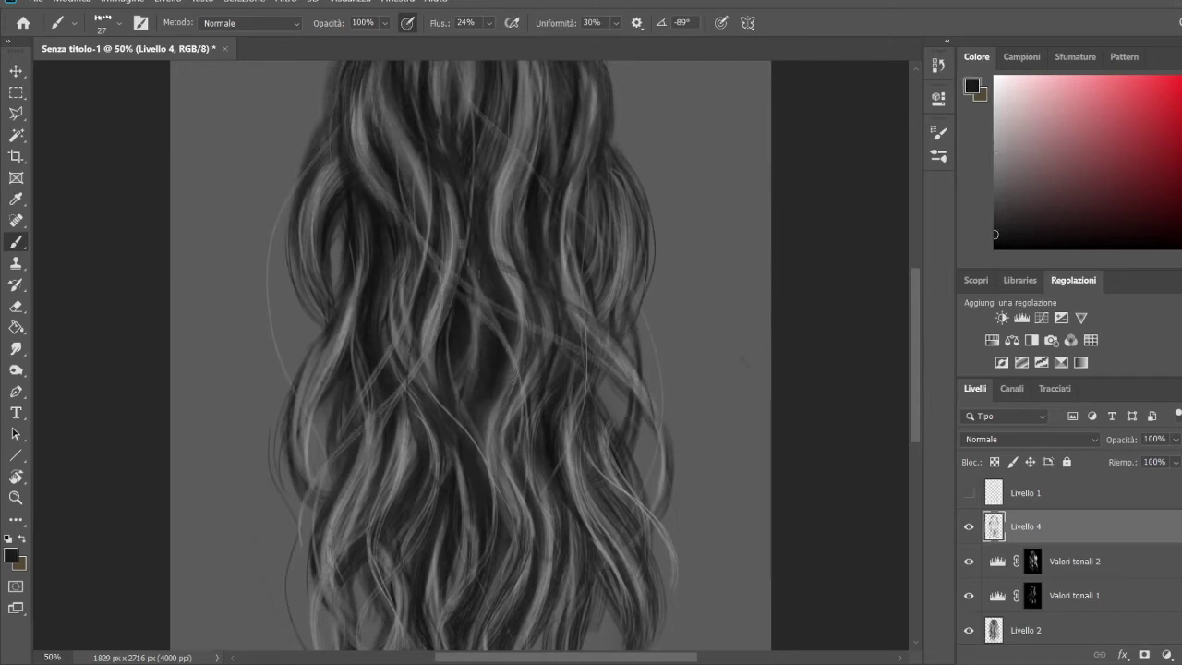
pyautogui.moveTo(446, 122); pyautogui.dragTo(431, 81)
pyautogui.moveTo(506, 225); pyautogui.dragTo(517, 391)
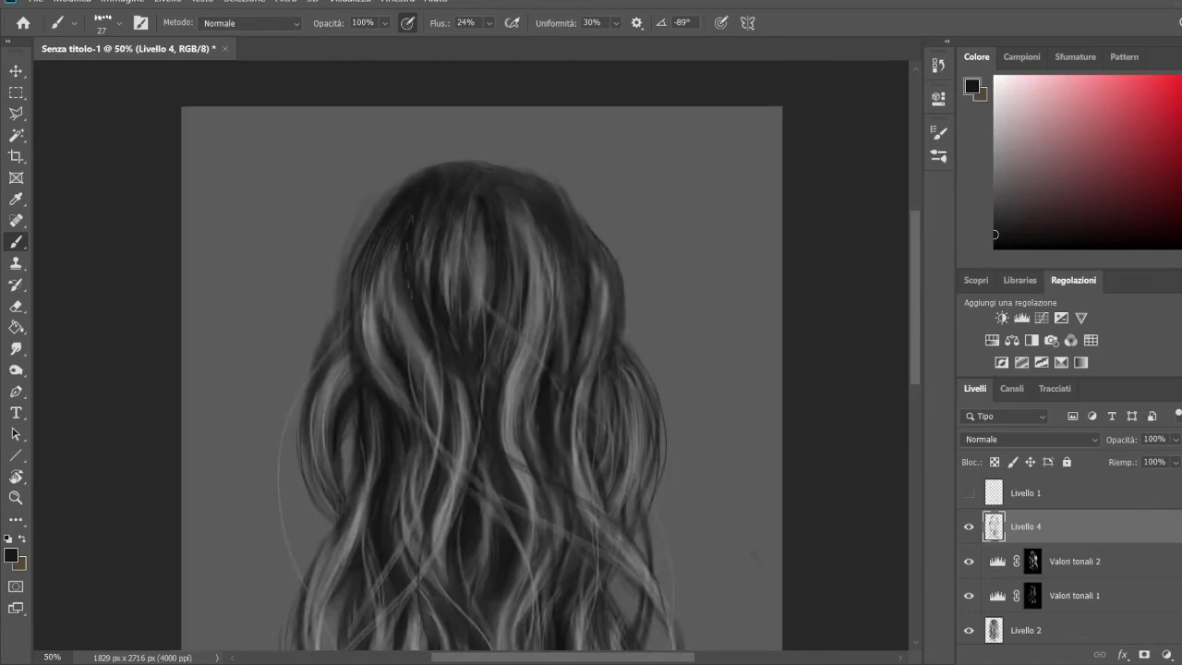
pyautogui.moveTo(467, 278); pyautogui.dragTo(460, 201)
pyautogui.moveTo(515, 336); pyautogui.dragTo(523, 234)
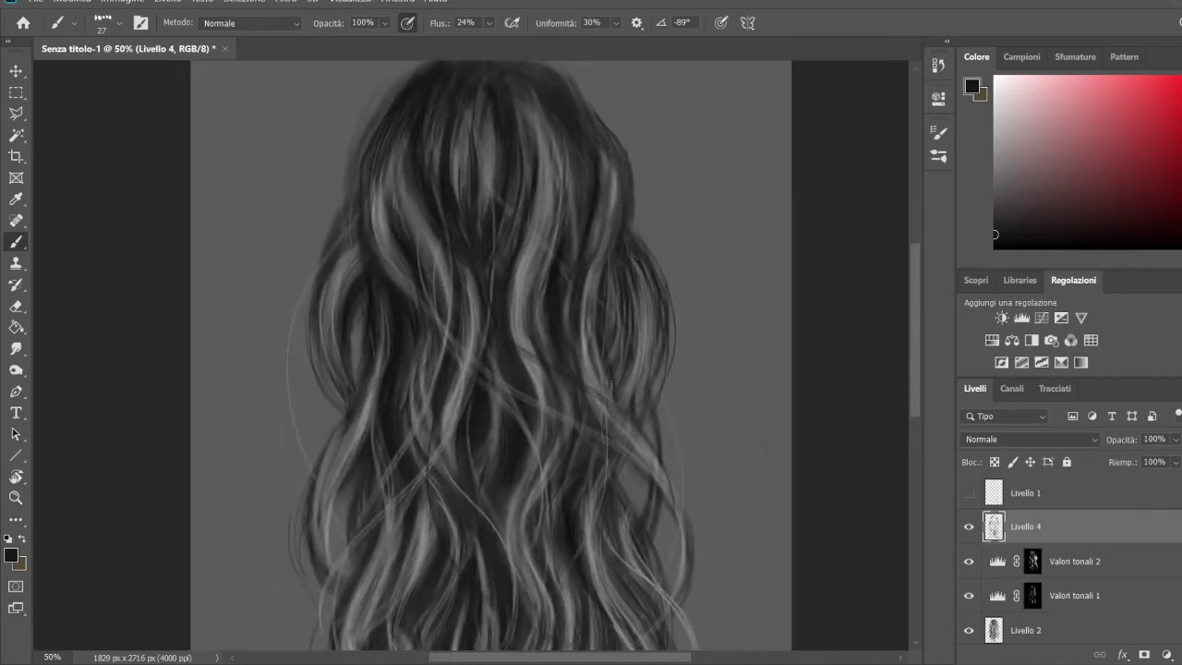
# Step: Zoom out to view the whole painting and add a new empty layer above Livello 4
pyautogui.keyDown('alt'); pyautogui.click(613, 314); pyautogui.keyUp('alt')
pyautogui.keyDown('alt'); pyautogui.click(619, 369); pyautogui.keyUp('alt')
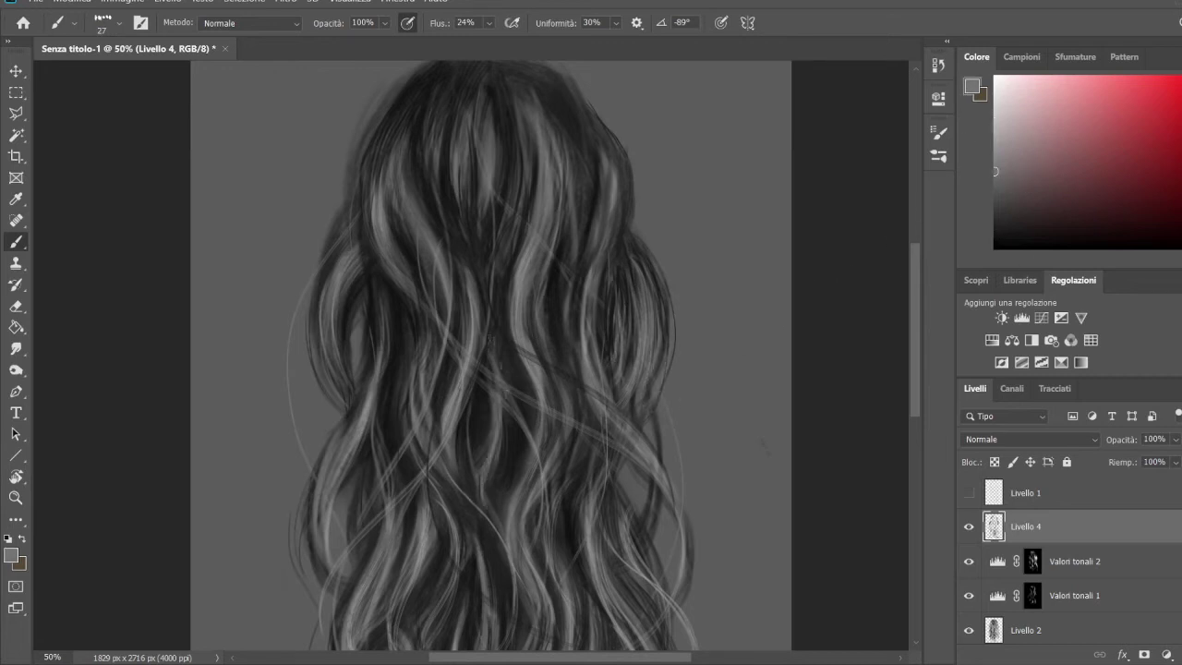
pyautogui.hotkey('ctrl', '-')
pyautogui.hotkey('ctrl', '-')
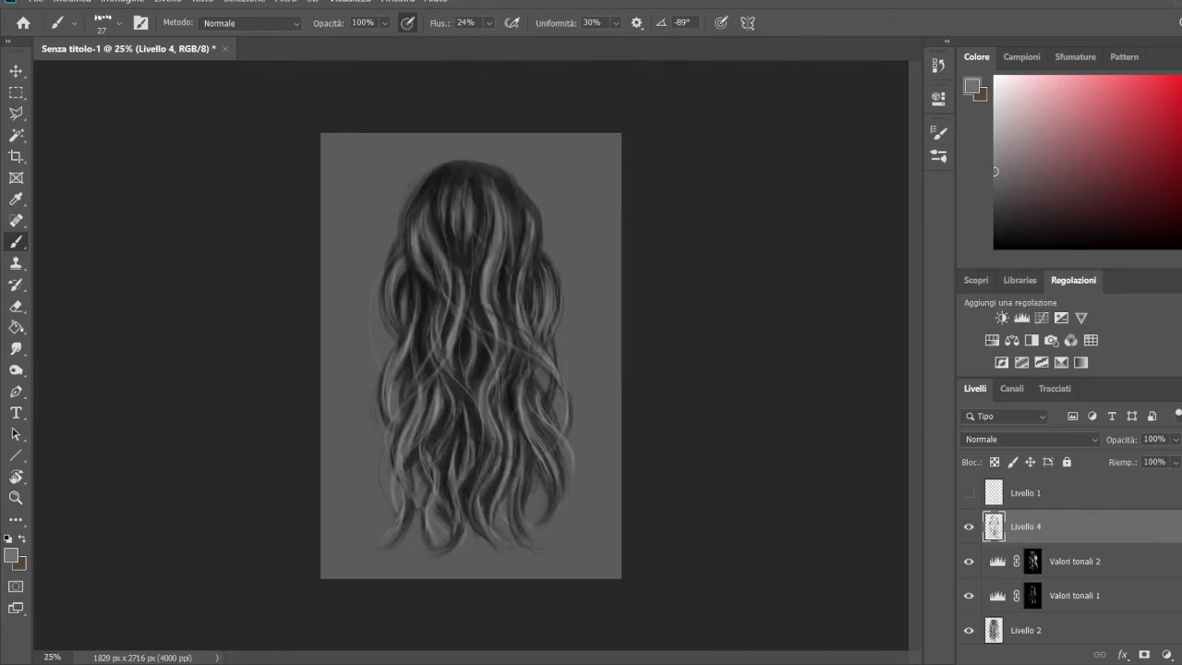
pyautogui.keyDown('alt'); pyautogui.click(480, 346); pyautogui.keyUp('alt')
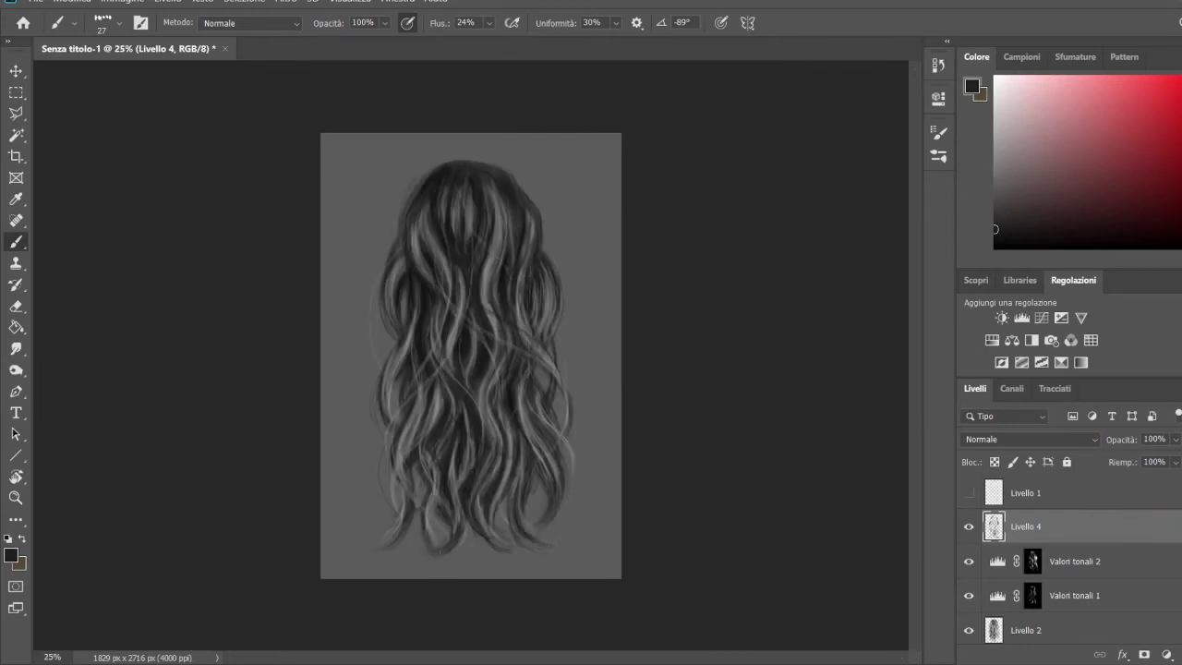
pyautogui.keyDown('alt'); pyautogui.click(388, 520); pyautogui.keyUp('alt')
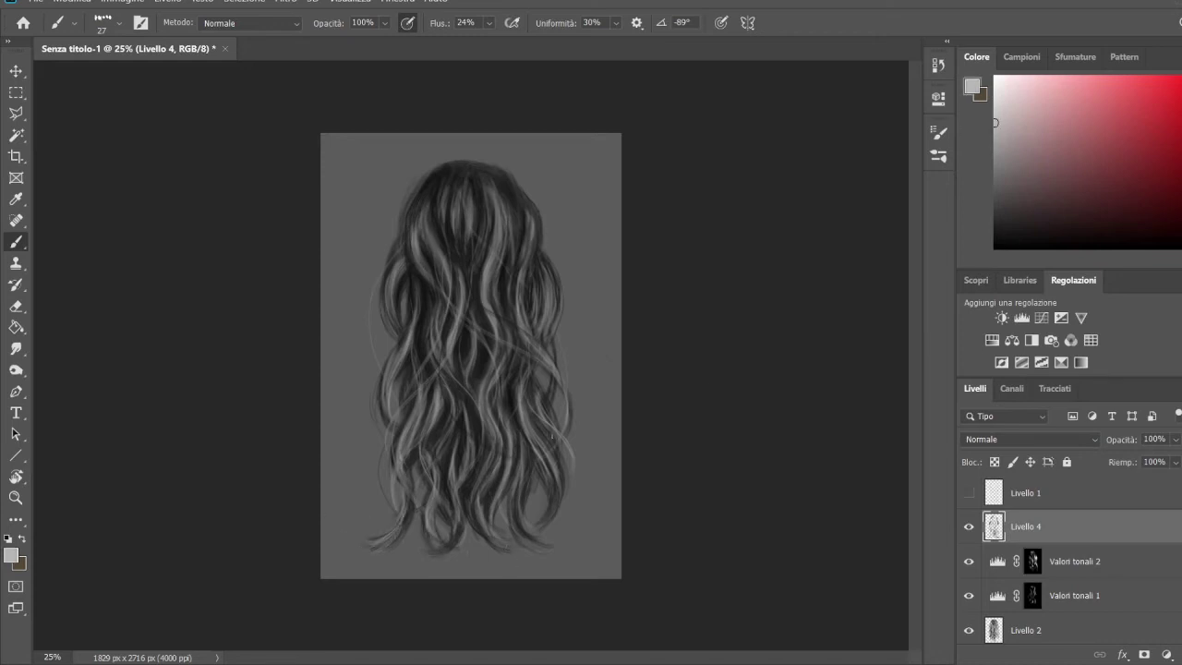
pyautogui.hotkey('ctrl', 'shift', 'alt', 'n')
# Step: Switch to a large soft round brush at 10% flow with white as the foreground colour
pyautogui.press('.')
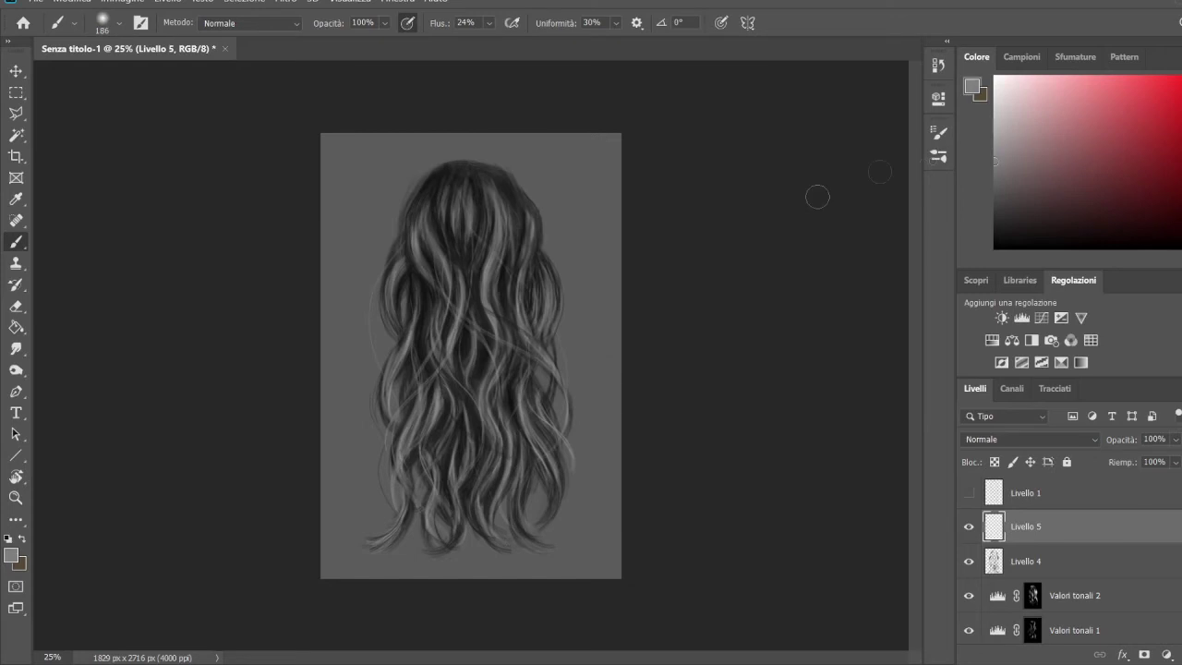
pyautogui.hotkey('shift', '1')
pyautogui.press(']')
pyautogui.press(']')
pyautogui.press(']')
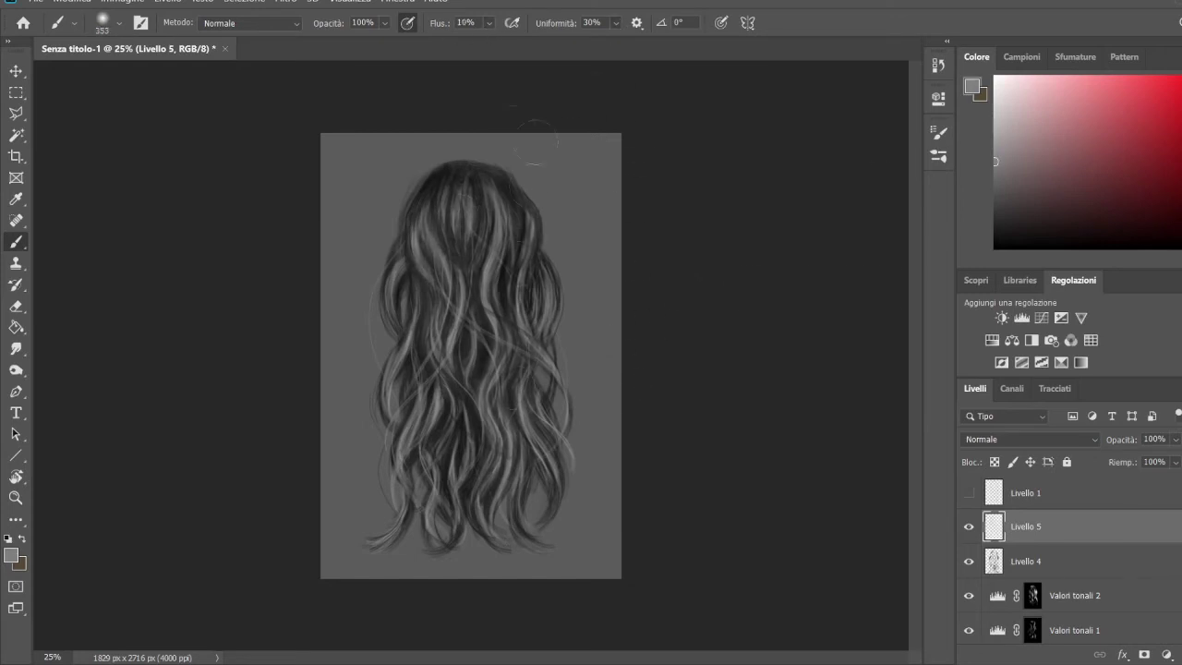
pyautogui.keyDown('alt'); pyautogui.click(481, 183); pyautogui.keyUp('alt')
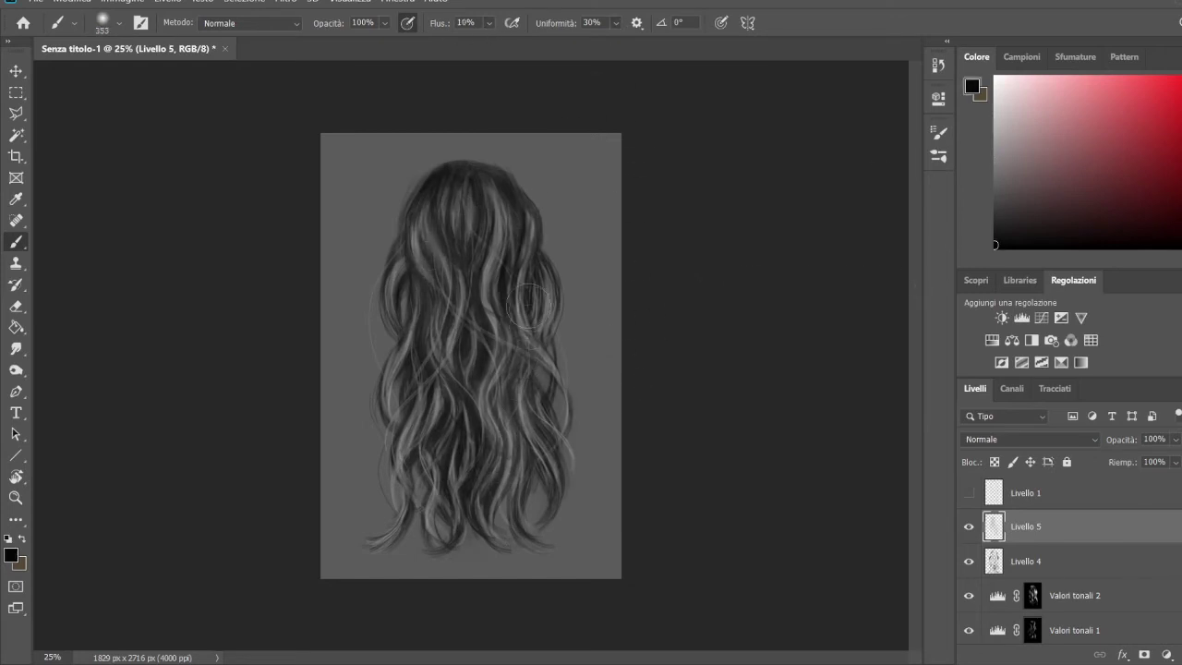
pyautogui.click(1024, 85)
pyautogui.click(995, 76)
# Step: Shrink the brush, lower Livello 5's opacity to 78% and add a Levels adjustment
pyautogui.press('[')
pyautogui.press('[')
pyautogui.press('[')
pyautogui.moveTo(1176, 439); pyautogui.dragTo(1175, 464)
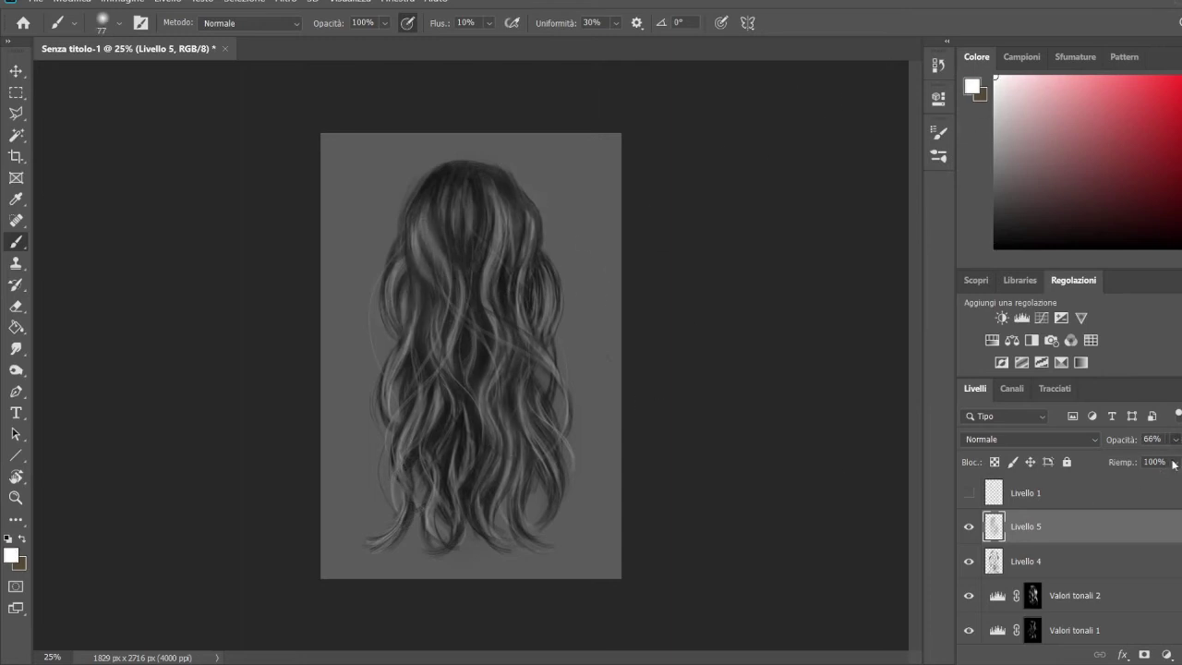
pyautogui.click(1022, 318)
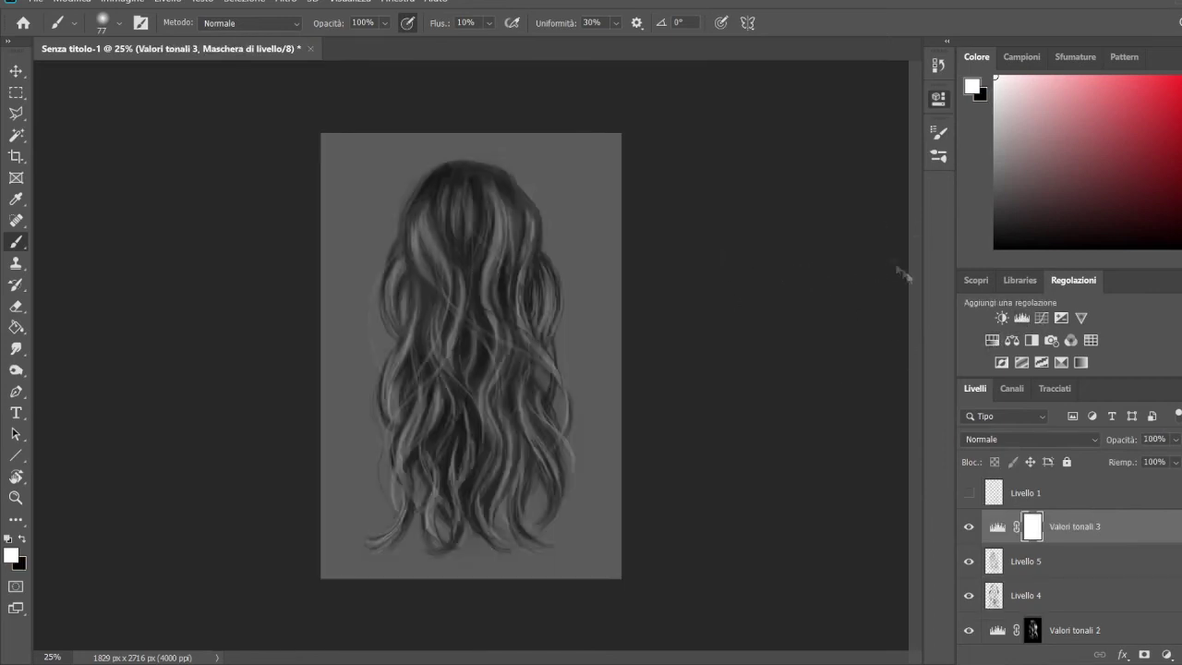
# Step: Invert the Valori tonali 3 mask to black and paint white over the first upper hair strands
pyautogui.hotkey('ctrl', 'i')
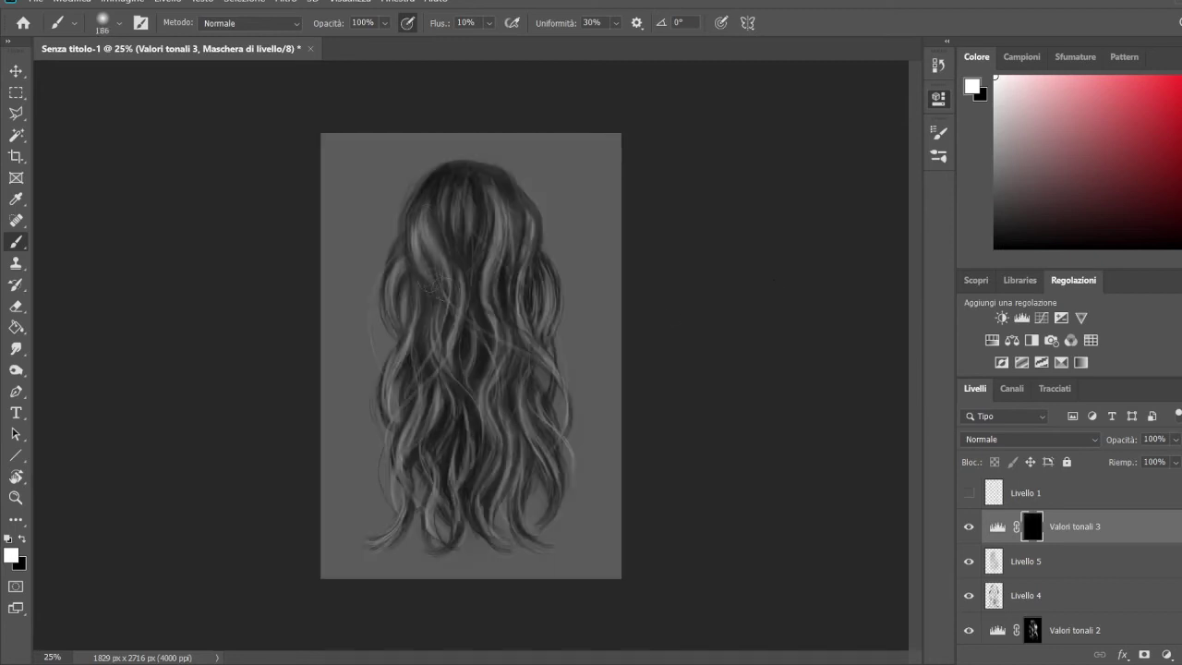
pyautogui.moveTo(425, 231)
pyautogui.mouseDown()
pyautogui.moveTo(393, 365)
pyautogui.moveTo(476, 473)
pyautogui.mouseUp()
pyautogui.moveTo(476, 332); pyautogui.dragTo(462, 379)
pyautogui.moveTo(457, 208); pyautogui.dragTo(508, 282)
pyautogui.moveTo(407, 254); pyautogui.dragTo(444, 281)
# Step: Reveal more brightened strands at the centre-right, lower-right and top, then select the Levels layer
pyautogui.moveTo(490, 361); pyautogui.dragTo(499, 407)
pyautogui.moveTo(416, 429); pyautogui.dragTo(434, 388)
pyautogui.moveTo(496, 443); pyautogui.dragTo(499, 351)
pyautogui.moveTo(552, 481); pyautogui.dragTo(526, 407)
pyautogui.moveTo(462, 526)
pyautogui.mouseDown()
pyautogui.moveTo(457, 407)
pyautogui.moveTo(418, 369)
pyautogui.mouseUp()
pyautogui.moveTo(434, 277); pyautogui.dragTo(434, 213)
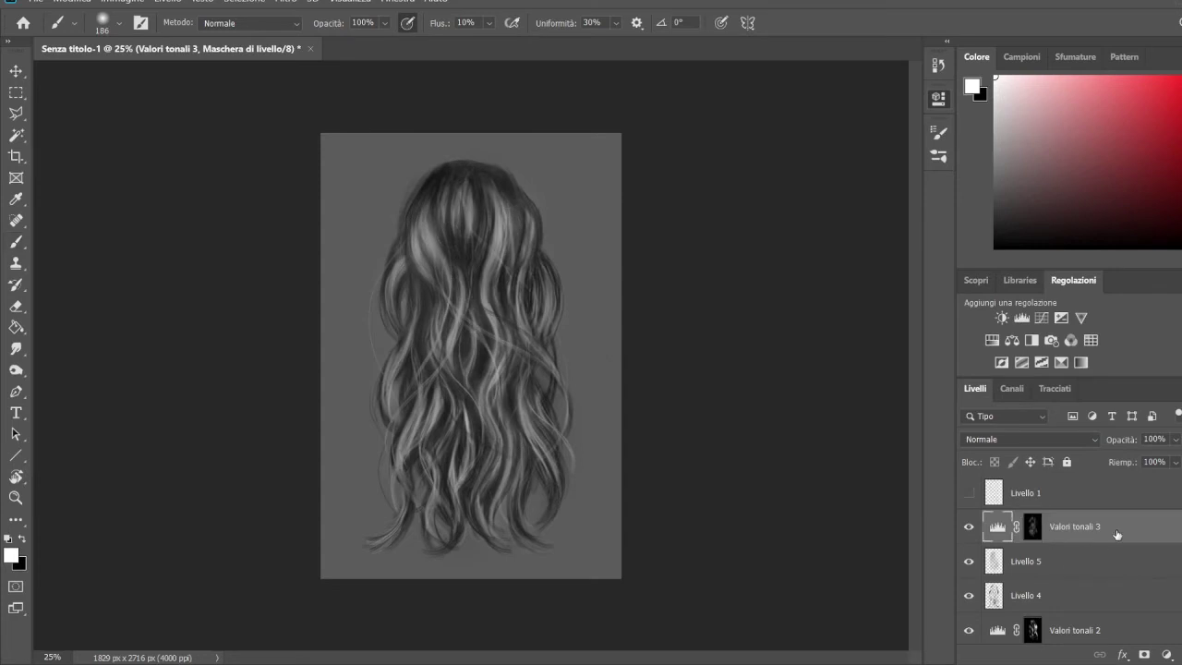
pyautogui.click(997, 527)
pyautogui.press('h')
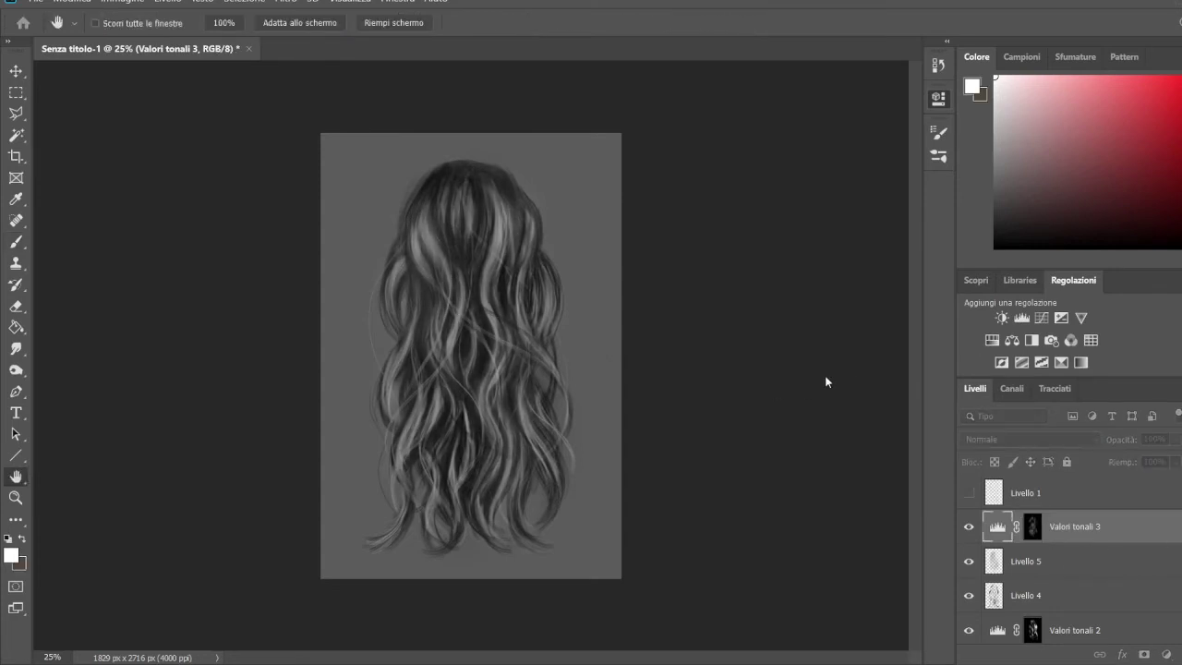
pyautogui.press('b')
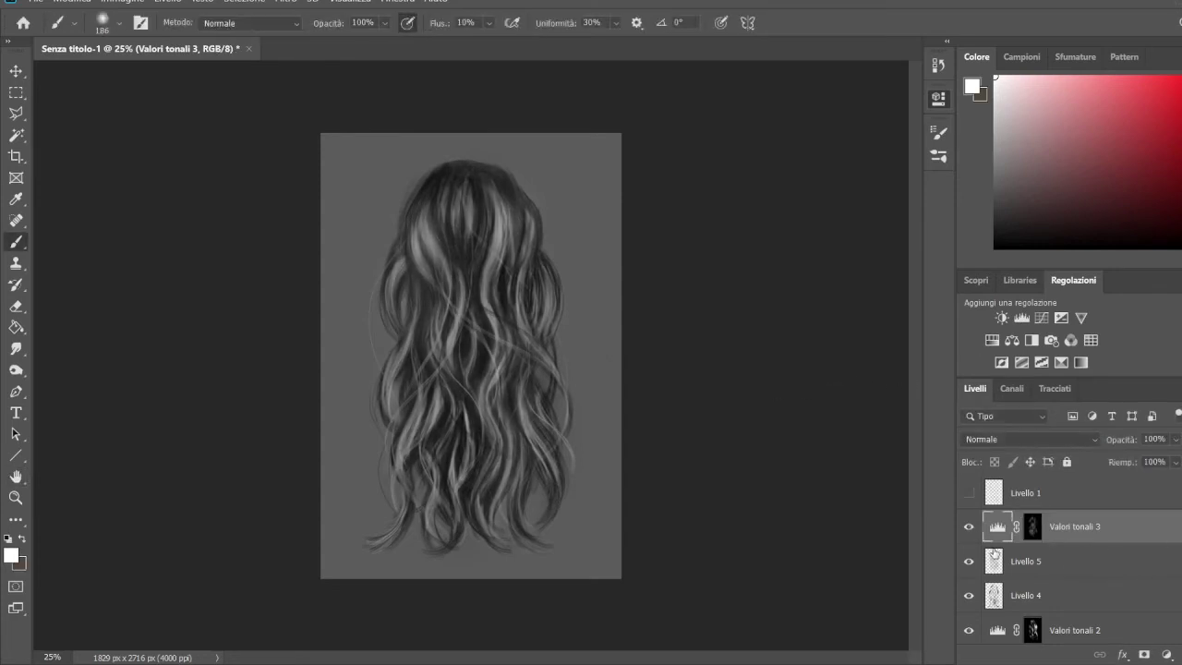
# Step: Create Livello 6 with the thin hair-strand brush and sample dark, grey and white tones
pyautogui.hotkey('ctrl', 'shift', 'alt', 'n')
pyautogui.keyDown('alt'); pyautogui.click(554, 559); pyautogui.keyUp('alt')
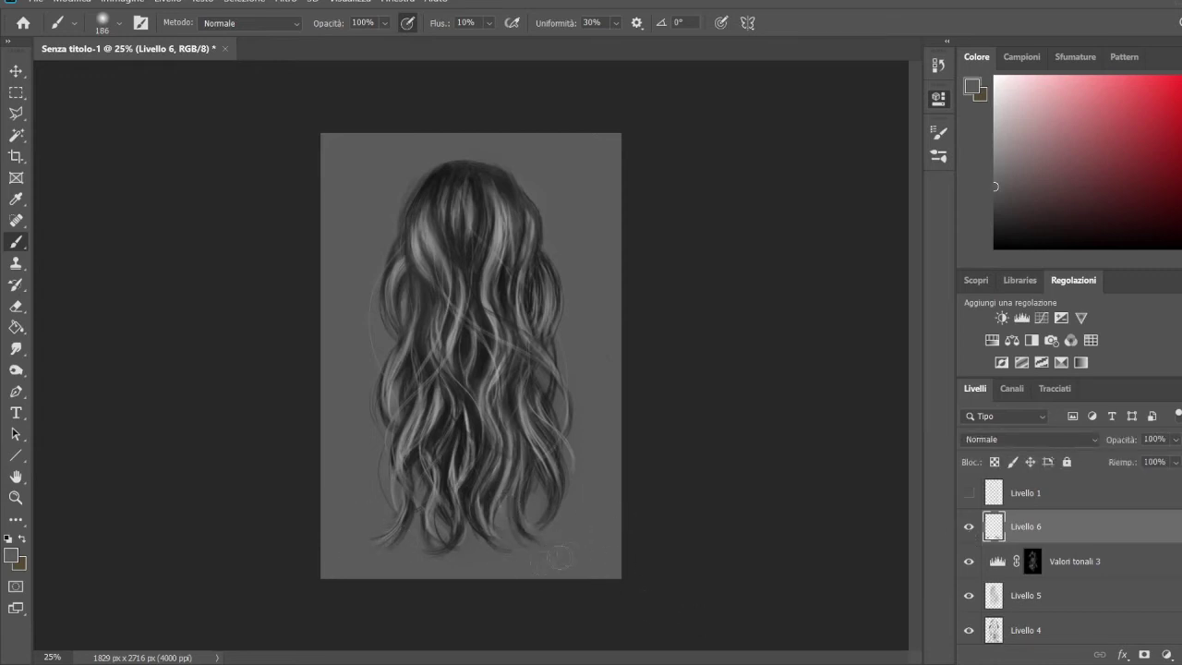
pyautogui.press('.')
pyautogui.keyDown('alt'); pyautogui.click(430, 194); pyautogui.keyUp('alt')
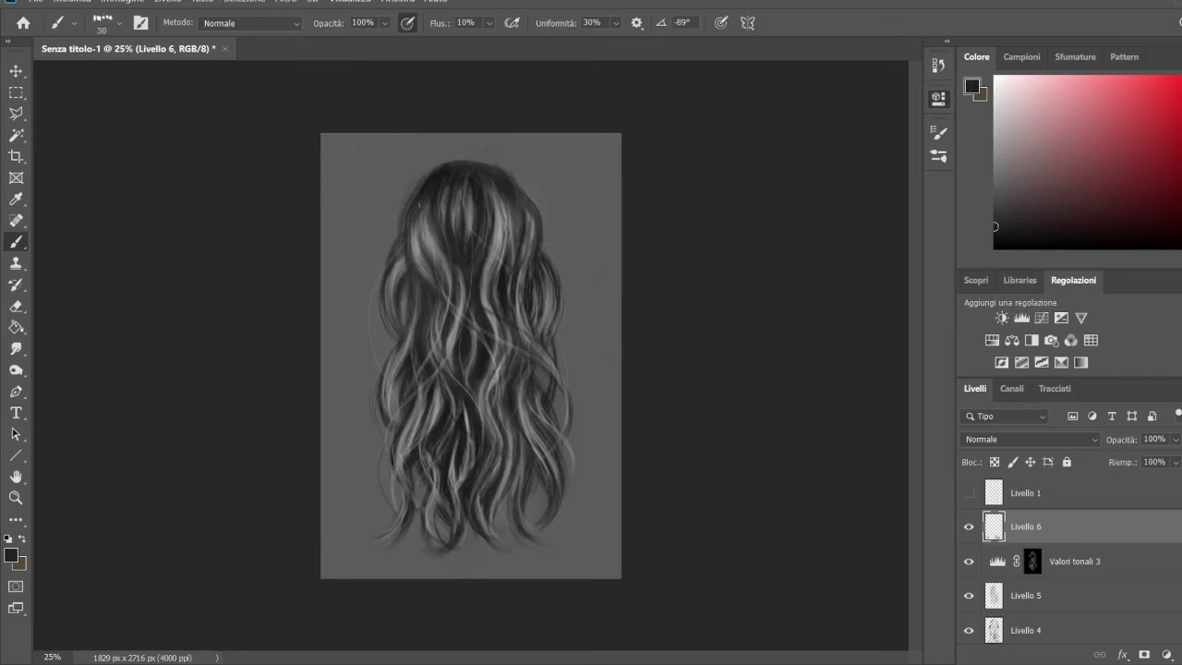
pyautogui.keyDown('alt'); pyautogui.click(408, 524); pyautogui.keyUp('alt')
pyautogui.keyDown('alt'); pyautogui.click(518, 258); pyautogui.keyUp('alt')
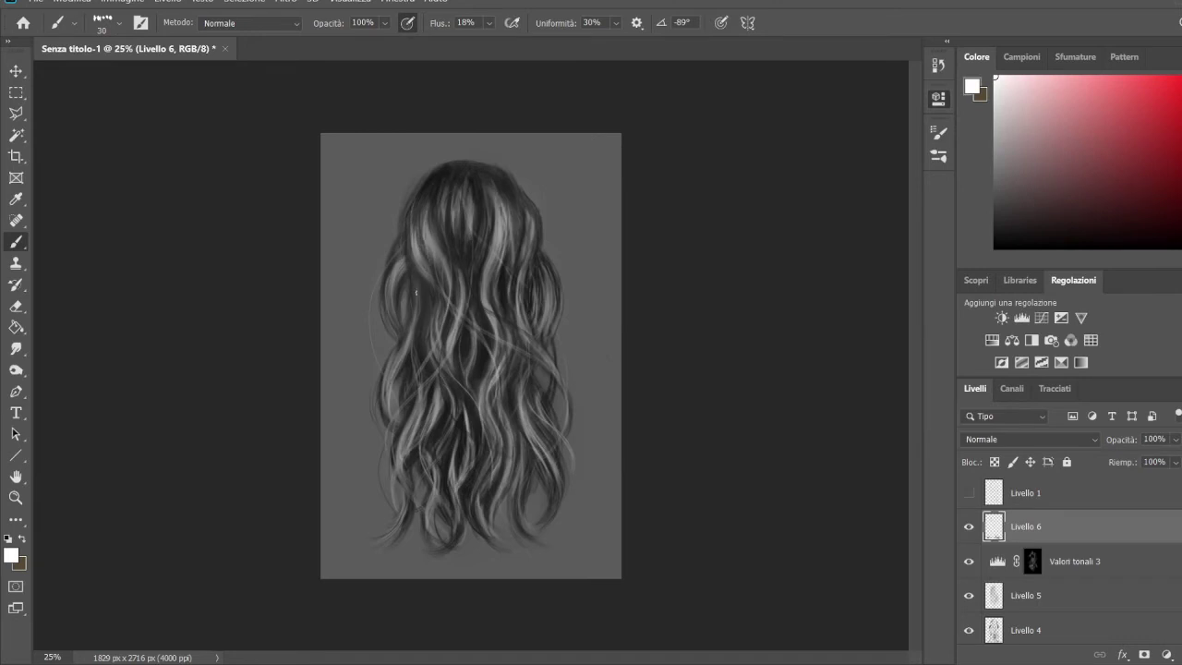
pyautogui.keyDown('alt'); pyautogui.click(410, 456); pyautogui.keyUp('alt')
pyautogui.click(995, 188)
pyautogui.keyDown('alt'); pyautogui.click(486, 481); pyautogui.keyUp('alt')
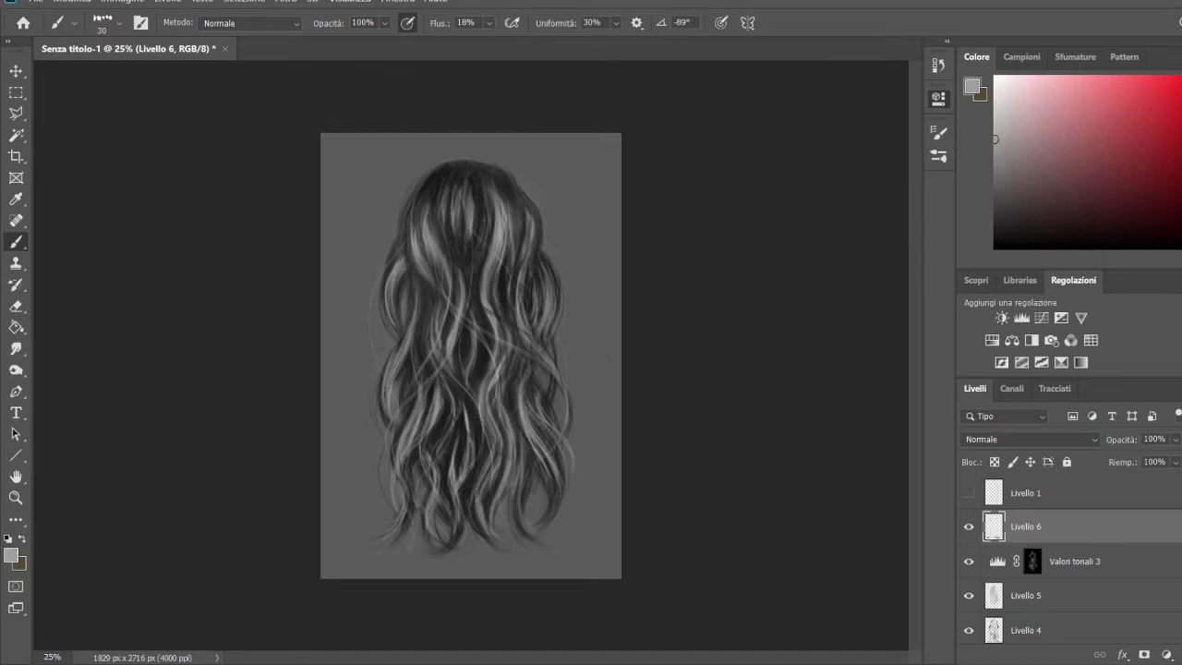
pyautogui.keyDown('alt'); pyautogui.click(491, 169); pyautogui.keyUp('alt')
pyautogui.keyDown('alt'); pyautogui.click(409, 468); pyautogui.keyUp('alt')
# Step: Try further near-black, mid and light grey painting colours, settling on a light grey
pyautogui.keyDown('alt'); pyautogui.click(507, 473); pyautogui.keyUp('alt')
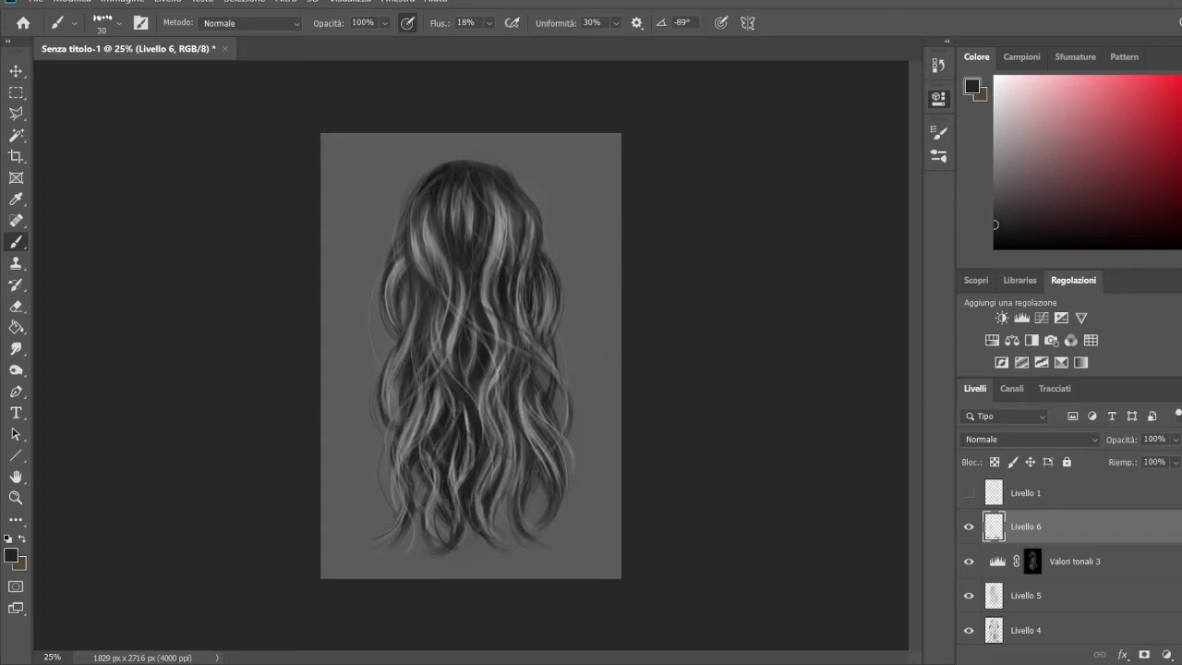
pyautogui.scroll(1, 518, 542)
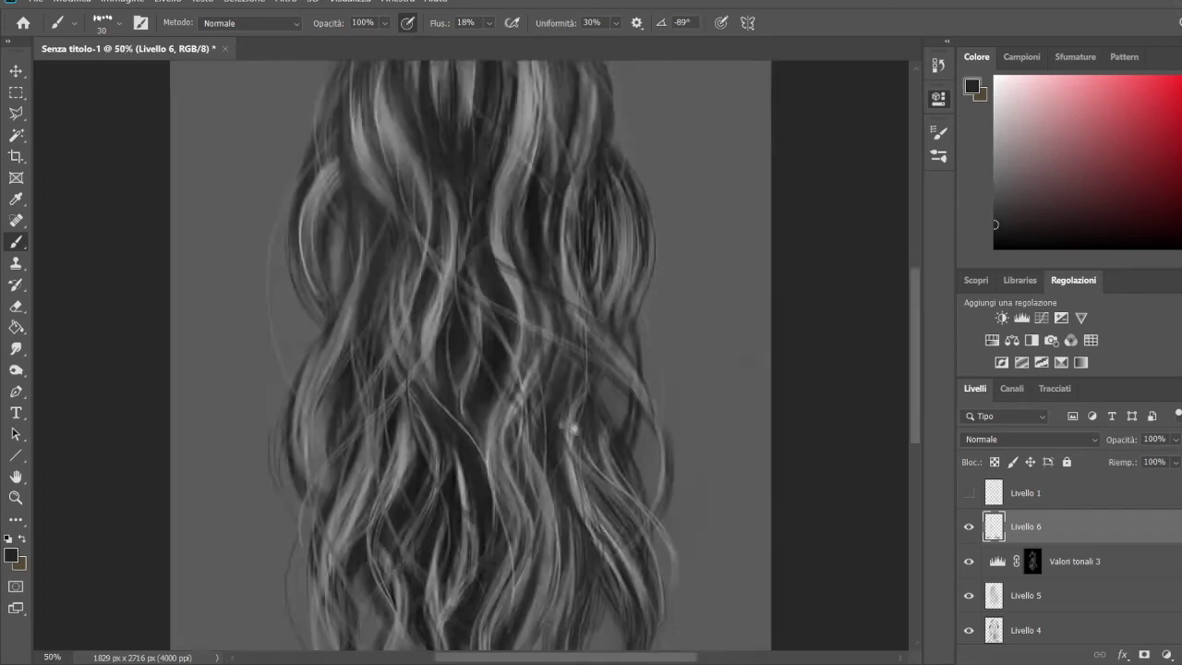
pyautogui.keyDown('alt'); pyautogui.click(477, 450); pyautogui.keyUp('alt')
pyautogui.keyDown('alt'); pyautogui.click(519, 478); pyautogui.keyUp('alt')
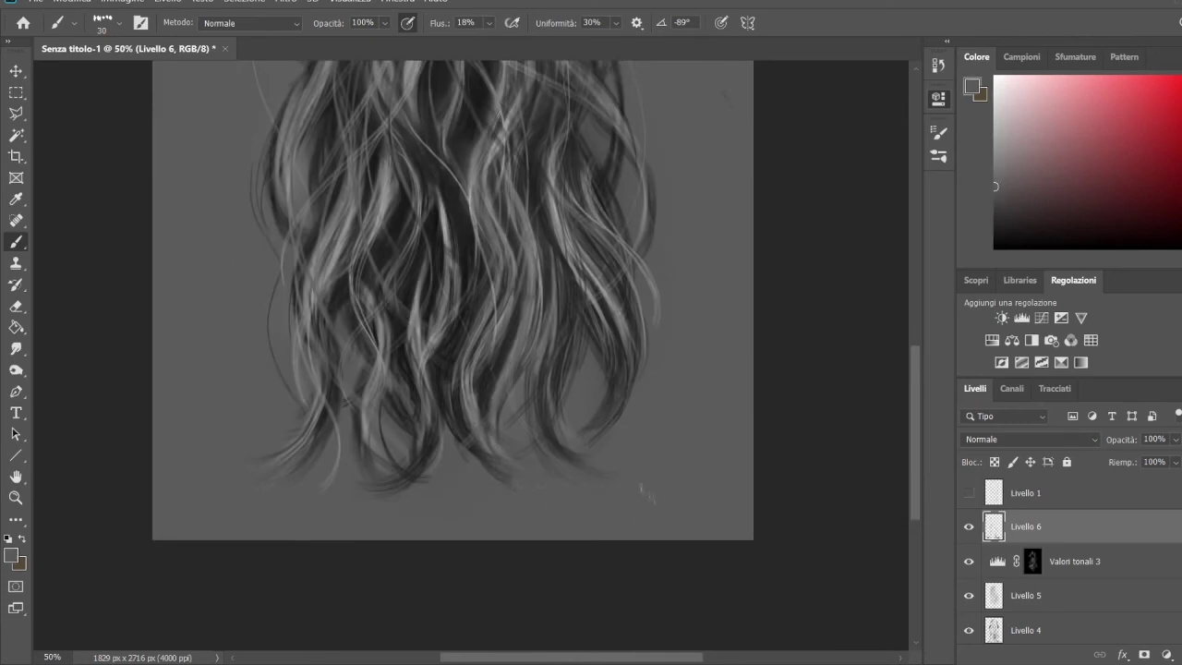
pyautogui.scroll(-1, 323, 388)
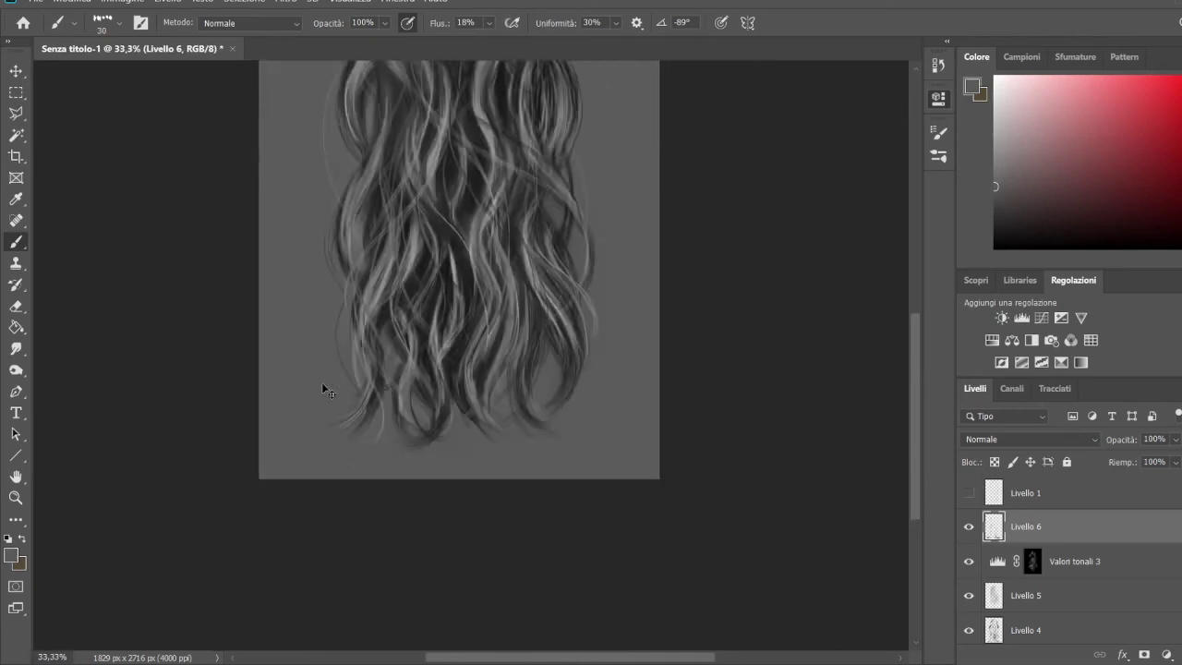
pyautogui.scroll(2, 323, 388)
pyautogui.keyDown('alt'); pyautogui.click(321, 386); pyautogui.keyUp('alt')
pyautogui.keyDown('alt'); pyautogui.click(522, 441); pyautogui.keyUp('alt')
pyautogui.keyDown('alt'); pyautogui.click(549, 520); pyautogui.keyUp('alt')
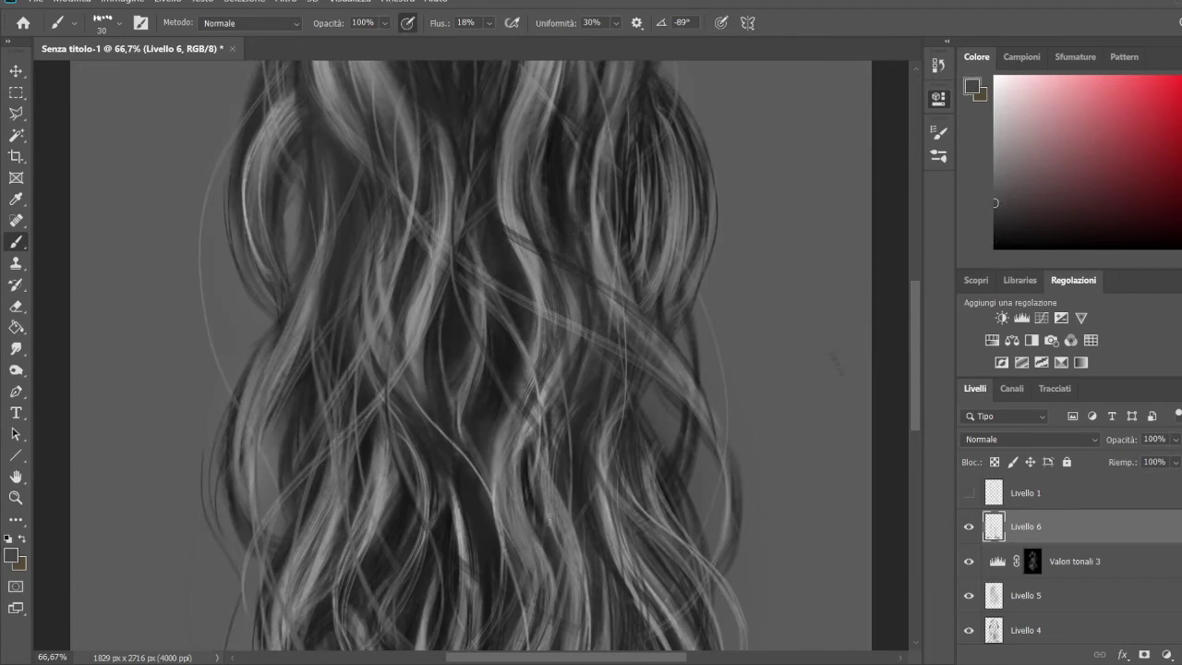
pyautogui.scroll(-3, 612, 429)
pyautogui.keyDown('alt'); pyautogui.click(490, 388); pyautogui.keyUp('alt')
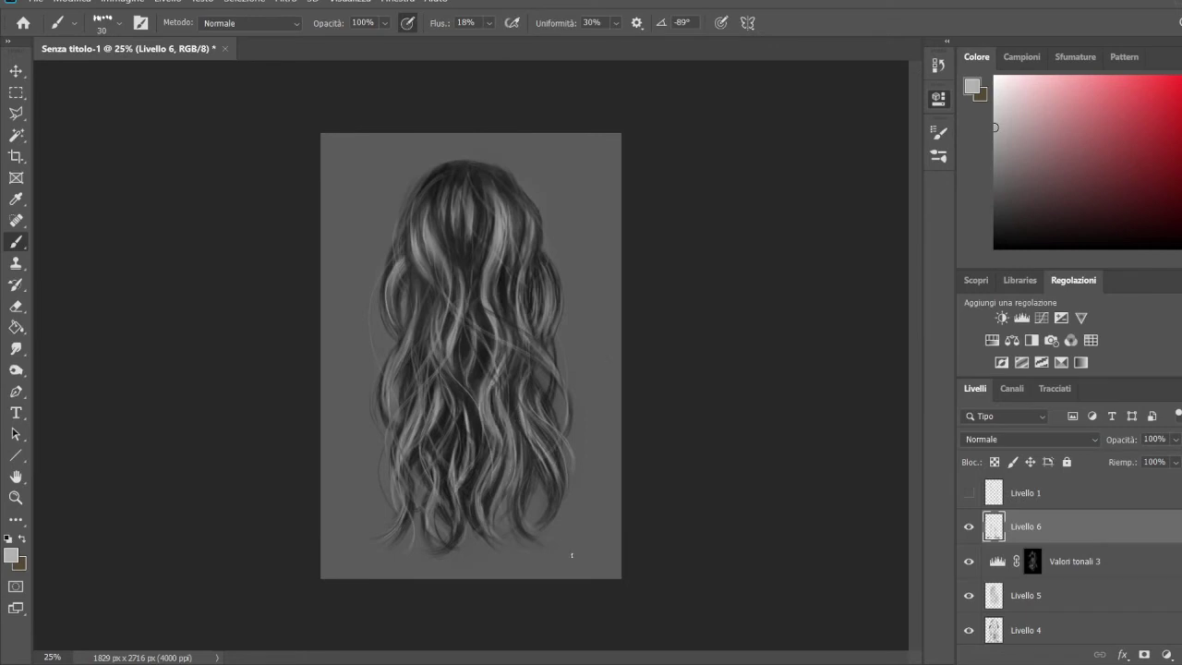
pyautogui.click(995, 230)
pyautogui.keyDown('alt'); pyautogui.click(392, 397); pyautogui.keyUp('alt')
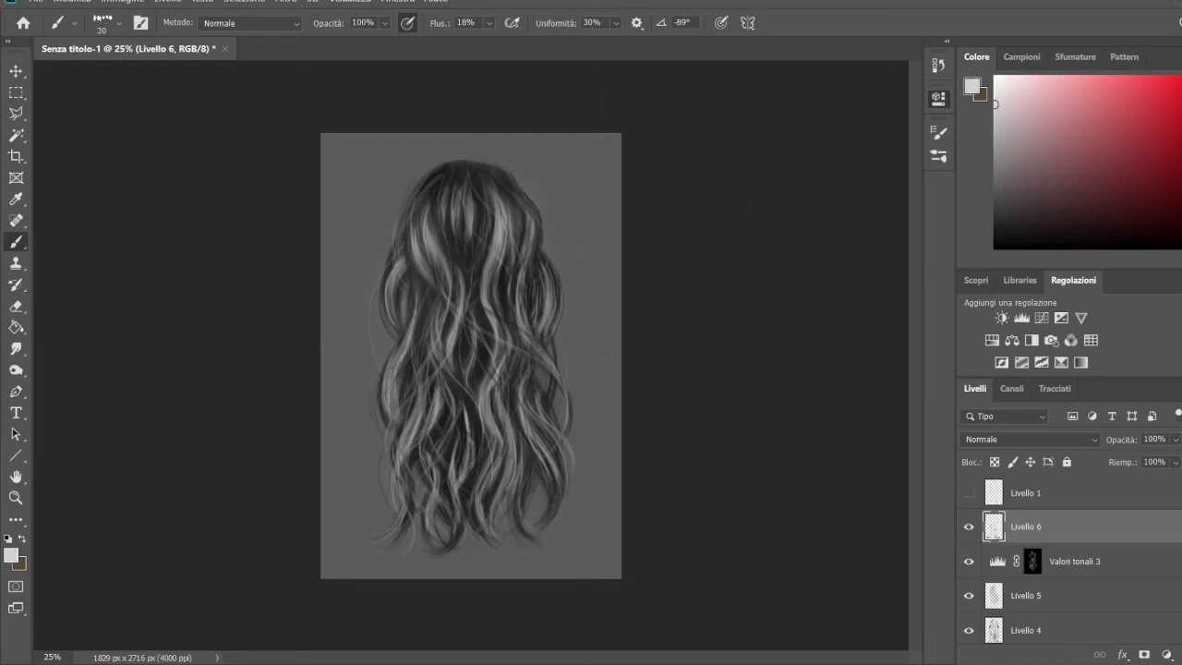
# Step: Paint light strands into the middle and lower hair, then thin dark strands in the middle
pyautogui.moveTo(490, 359); pyautogui.dragTo(433, 453)
pyautogui.moveTo(457, 334); pyautogui.dragTo(540, 503)
pyautogui.moveTo(466, 416); pyautogui.dragTo(494, 522)
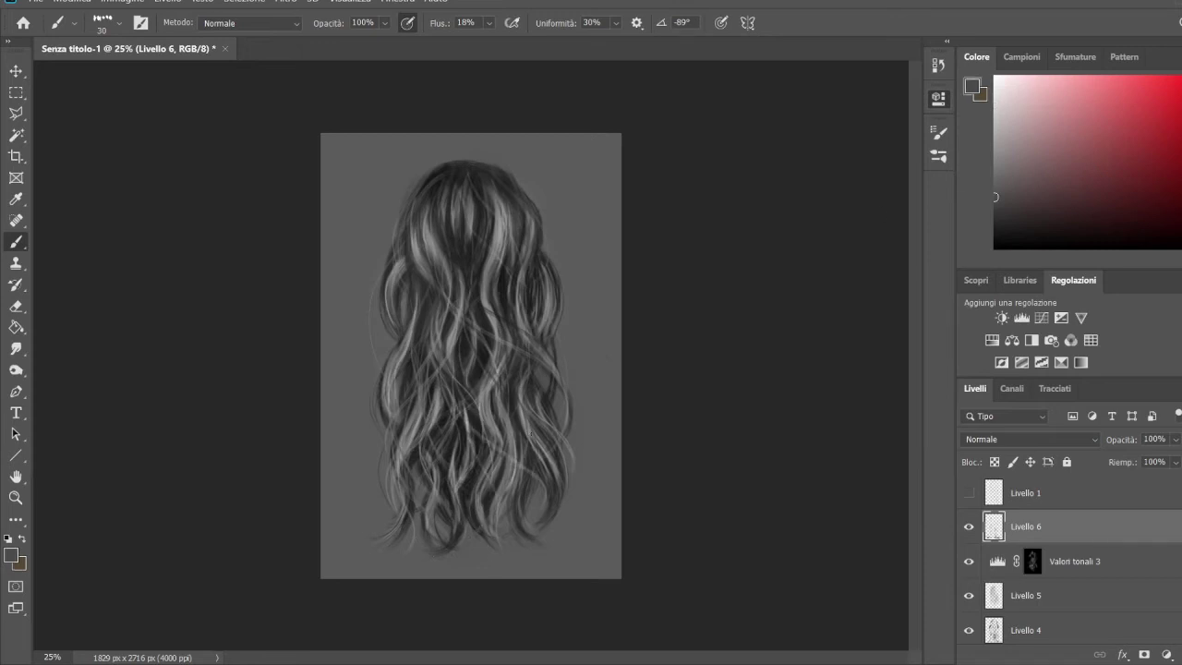
pyautogui.keyDown('alt'); pyautogui.click(584, 544); pyautogui.keyUp('alt')
pyautogui.keyDown('alt'); pyautogui.click(436, 212); pyautogui.keyUp('alt')
pyautogui.moveTo(489, 380); pyautogui.dragTo(491, 426)
pyautogui.moveTo(508, 440); pyautogui.dragTo(508, 475)
# Step: Darken the stray light mark at the upper right of the hair, pick mid greys, and add Livello 7
pyautogui.keyDown('alt'); pyautogui.click(499, 416); pyautogui.keyUp('alt')
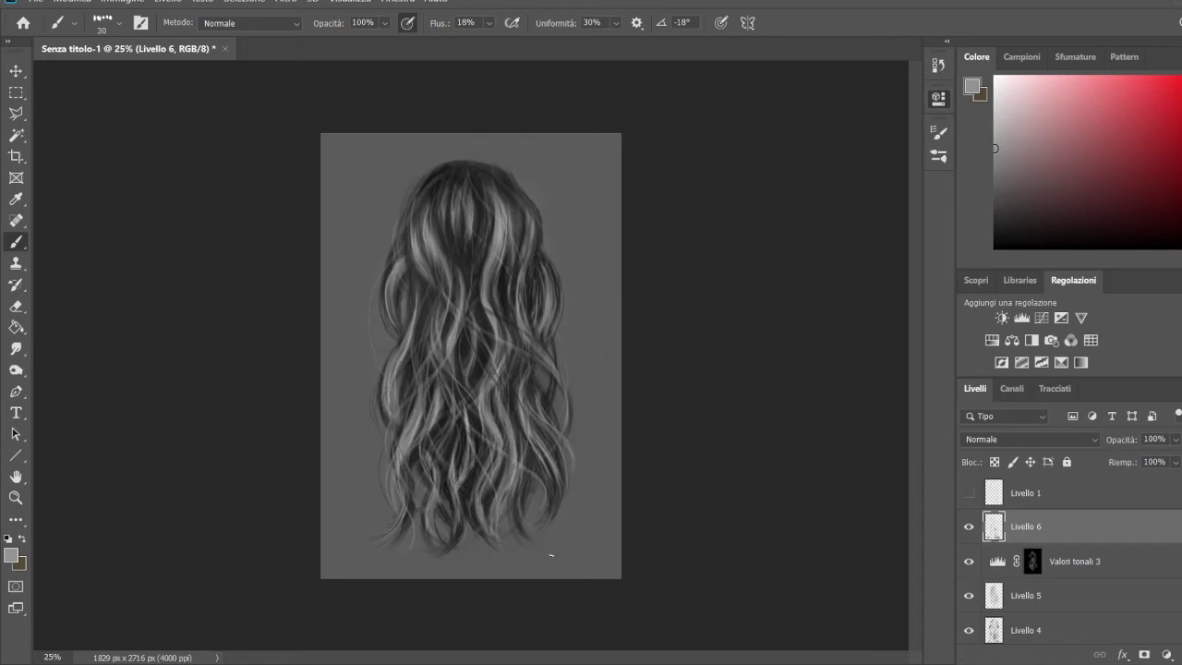
pyautogui.keyDown('alt'); pyautogui.click(404, 375); pyautogui.keyUp('alt')
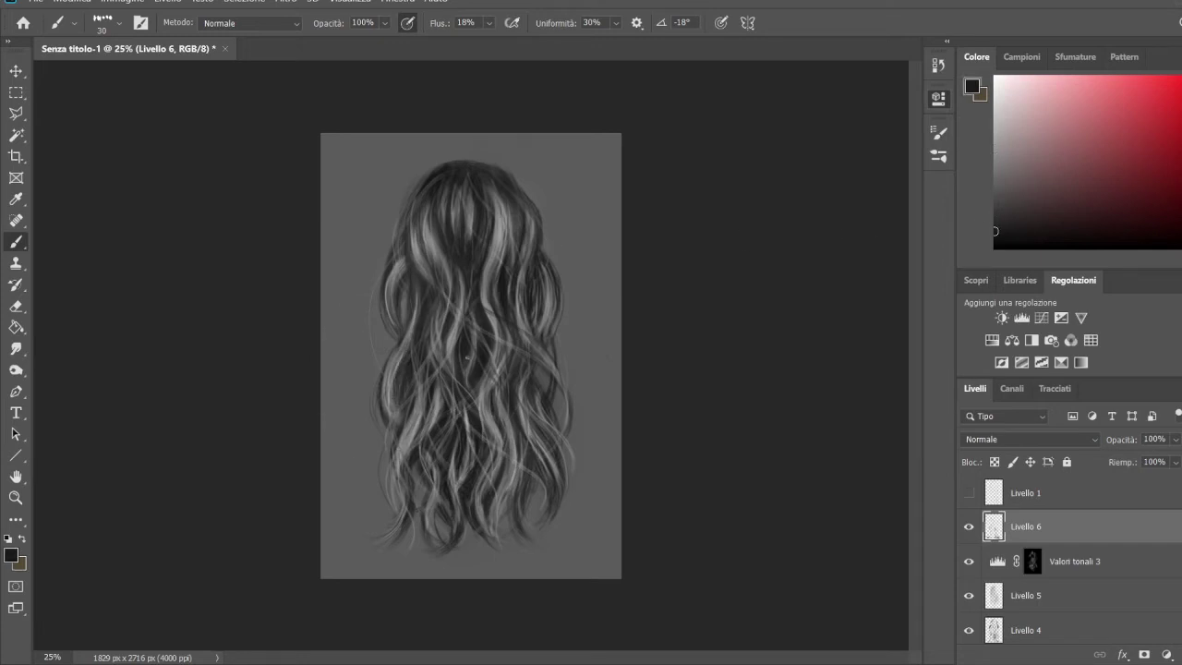
pyautogui.moveTo(523, 209); pyautogui.dragTo(516, 233)
pyautogui.keyDown('alt'); pyautogui.click(557, 465); pyautogui.keyUp('alt')
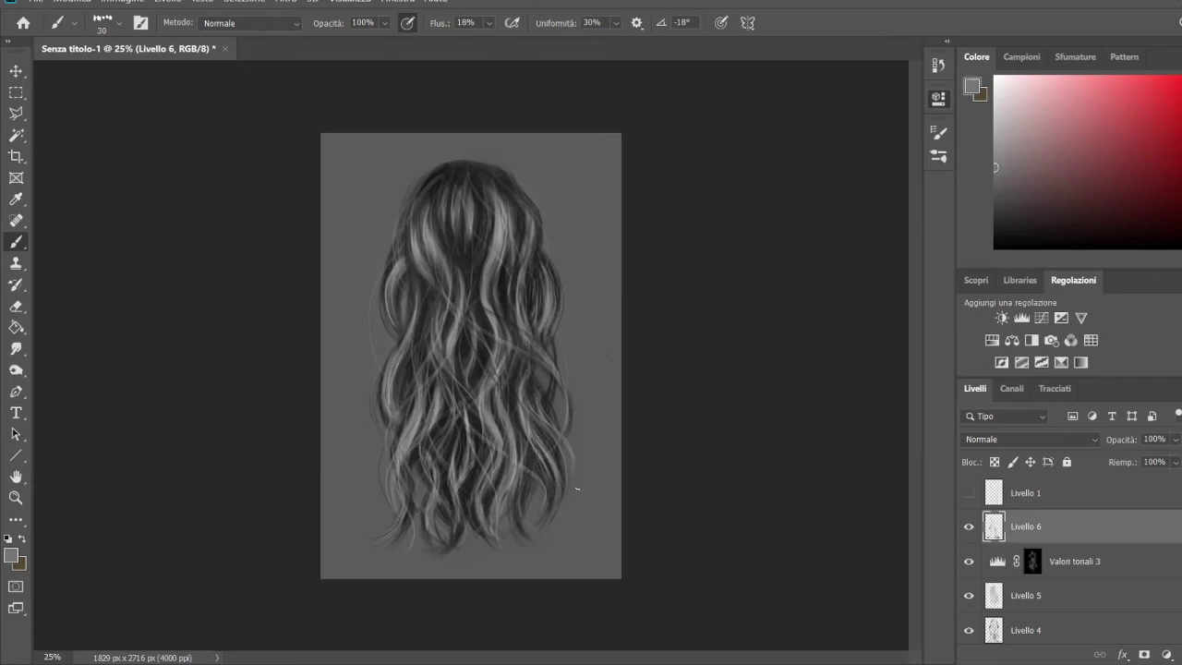
pyautogui.keyDown('alt'); pyautogui.click(478, 490); pyautogui.keyUp('alt')
pyautogui.keyDown('alt'); pyautogui.click(481, 531); pyautogui.keyUp('alt')
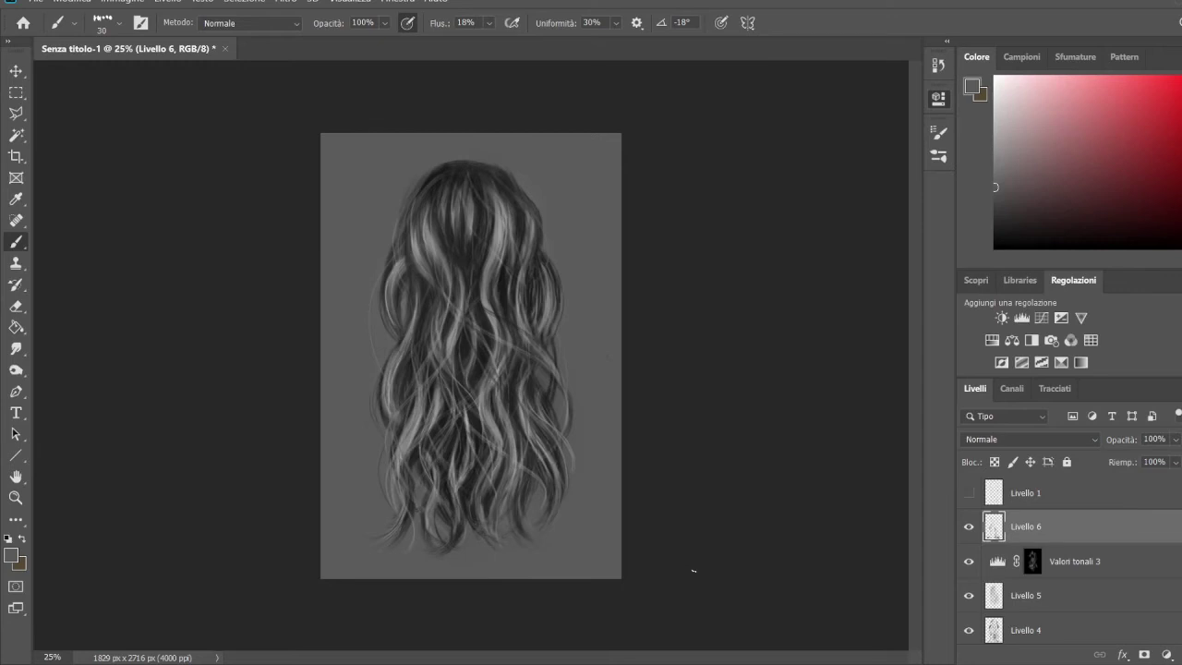
pyautogui.hotkey('ctrl', 'shift', 'alt', 'n')
# Step: Paint soft dark shading into the centre-right hair with a large, low-flow black brush
pyautogui.press('.')
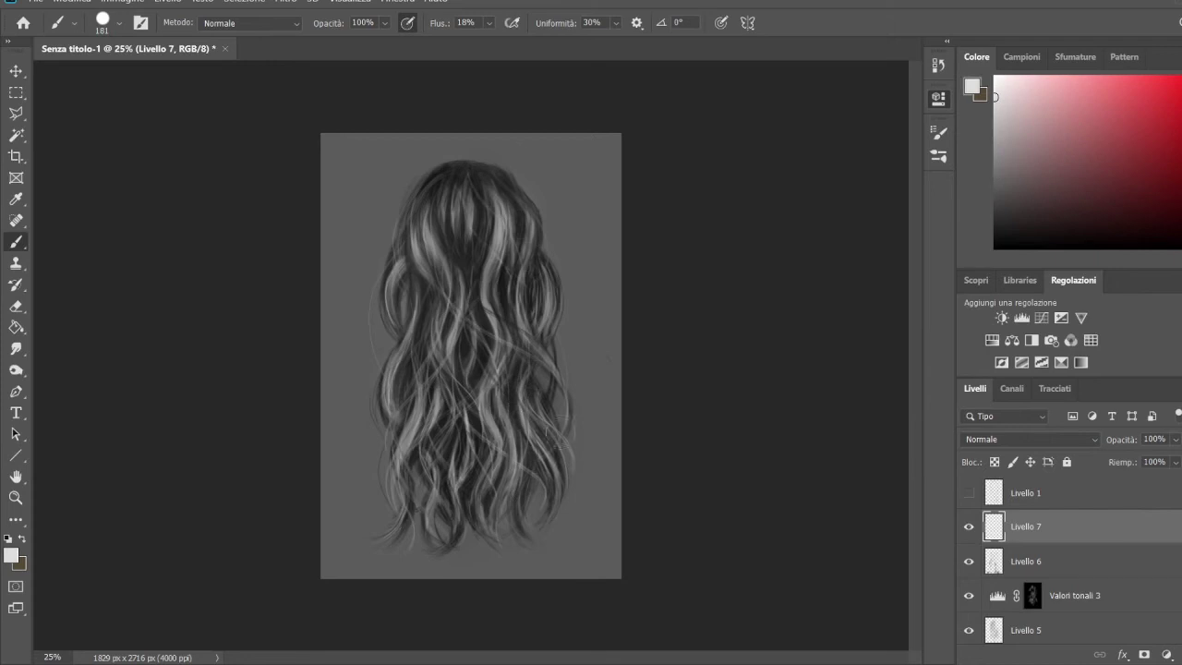
pyautogui.hotkey('shift', '0')
pyautogui.hotkey('shift', '9')
pyautogui.moveTo(519, 414); pyautogui.dragTo(494, 462)
pyautogui.moveTo(523, 353); pyautogui.dragTo(478, 488)
pyautogui.keyDown('alt'); pyautogui.click(493, 480); pyautogui.keyUp('alt')
pyautogui.moveTo(493, 392); pyautogui.dragTo(510, 499)
pyautogui.press('2')
pyautogui.press('8')
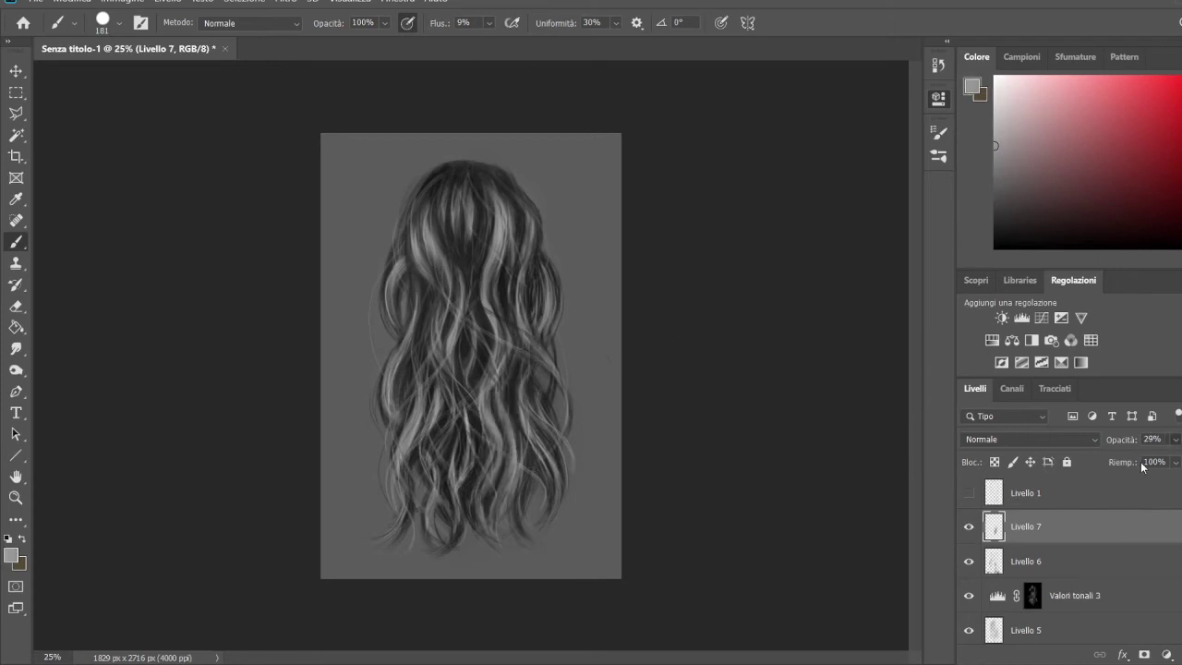
pyautogui.hotkey('ctrl', 'z')
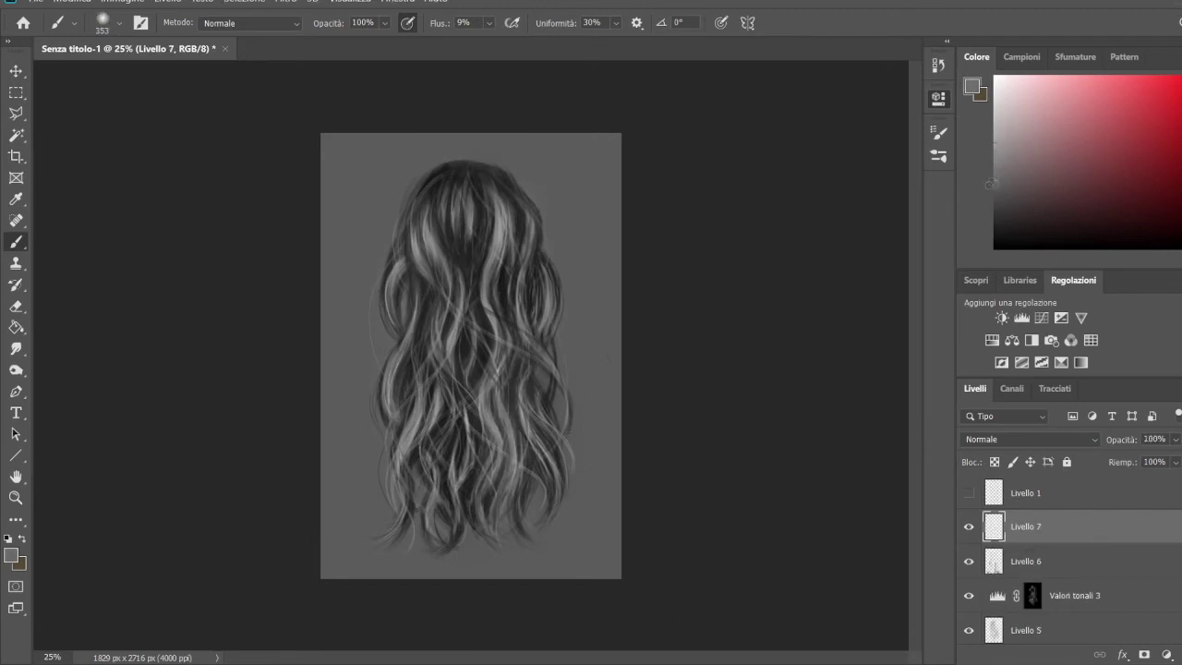
# Step: Paint thin sampled-black strands down the hair centre plus a mid-grey strand
pyautogui.keyDown('alt'); pyautogui.click(504, 444); pyautogui.keyUp('alt')
pyautogui.press('[')
pyautogui.press('[')
pyautogui.press('[')
pyautogui.moveTo(495, 429); pyautogui.dragTo(498, 508)
pyautogui.moveTo(517, 369); pyautogui.dragTo(519, 467)
pyautogui.moveTo(517, 291); pyautogui.dragTo(504, 466)
pyautogui.keyDown('alt'); pyautogui.click(495, 413); pyautogui.keyUp('alt')
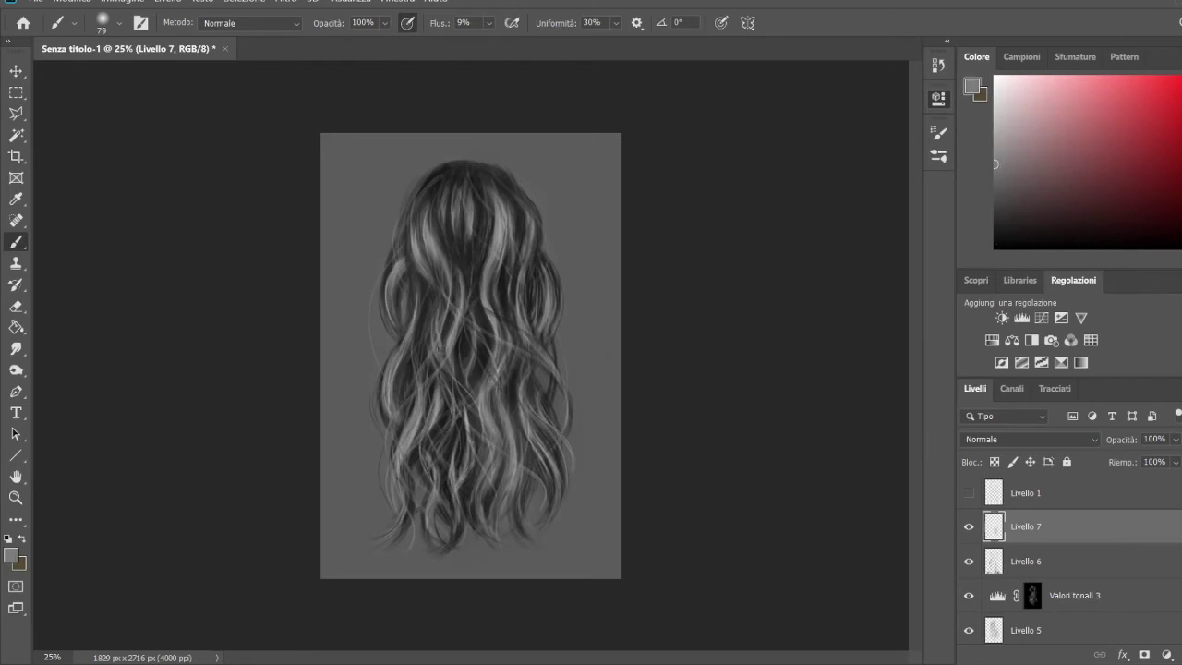
pyautogui.moveTo(1175, 440)
pyautogui.mouseDown()
pyautogui.moveTo(1151, 469)
pyautogui.moveTo(1055, 495)
pyautogui.mouseUp()
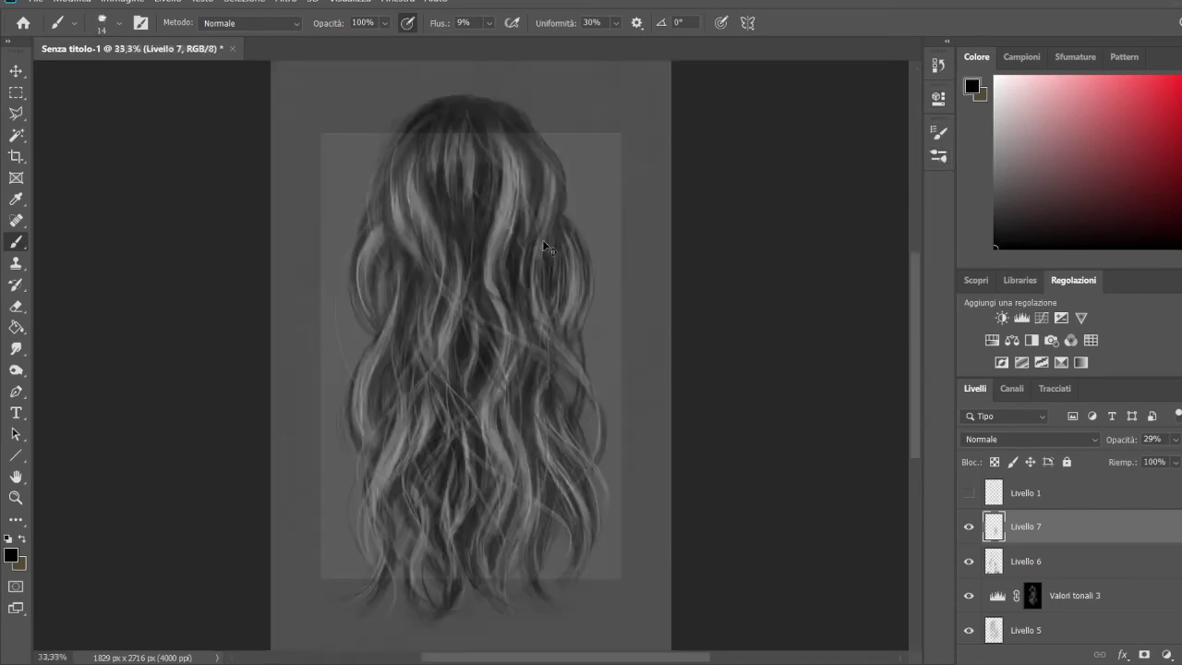
# Step: Add faint dark vertical strands and a faint white strand near the top
pyautogui.scroll(3, 486, 233)
pyautogui.press(']')
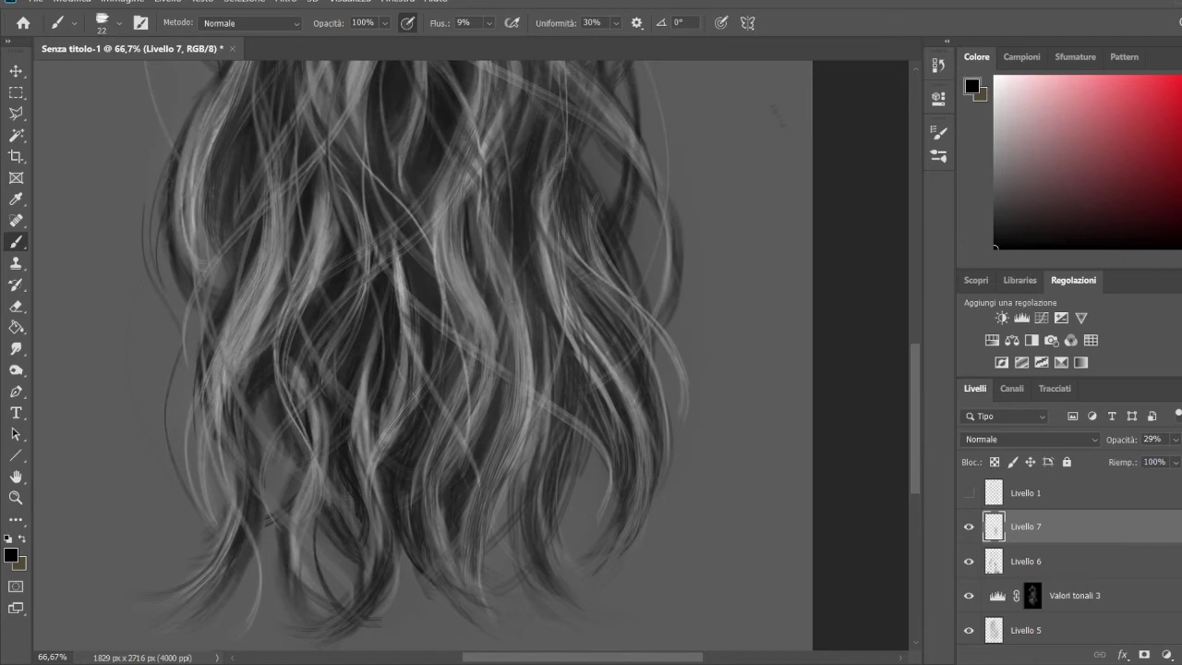
pyautogui.moveTo(465, 298); pyautogui.dragTo(448, 228)
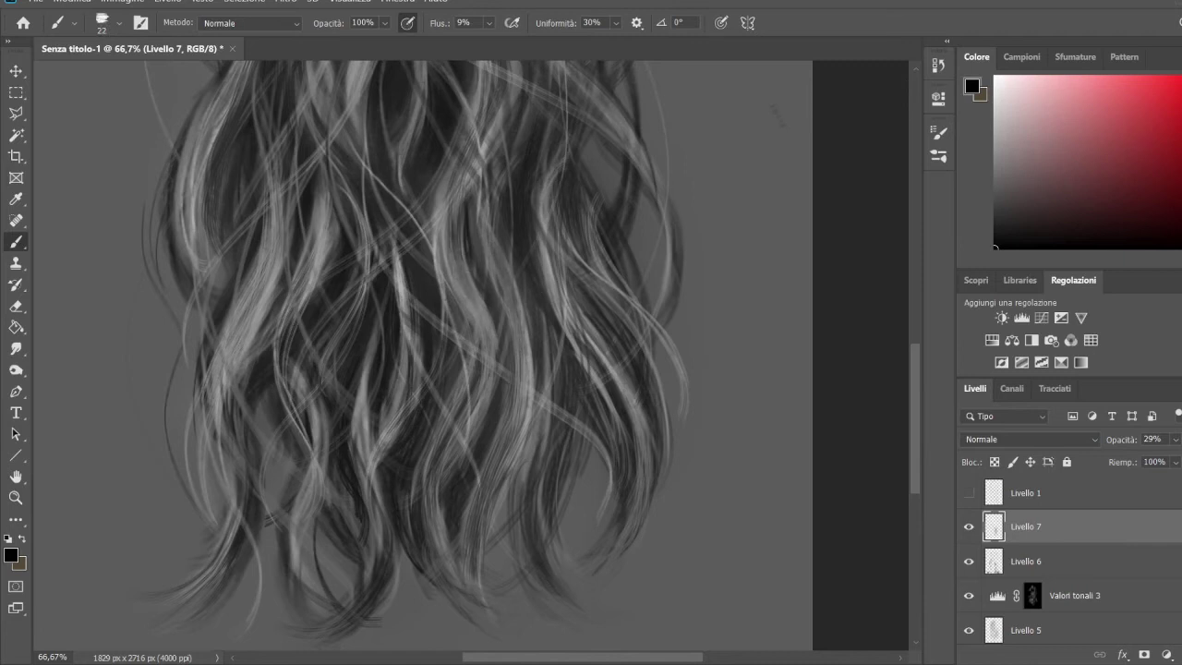
pyautogui.moveTo(513, 449); pyautogui.dragTo(497, 323)
pyautogui.keyDown('alt'); pyautogui.click(505, 450); pyautogui.keyUp('alt')
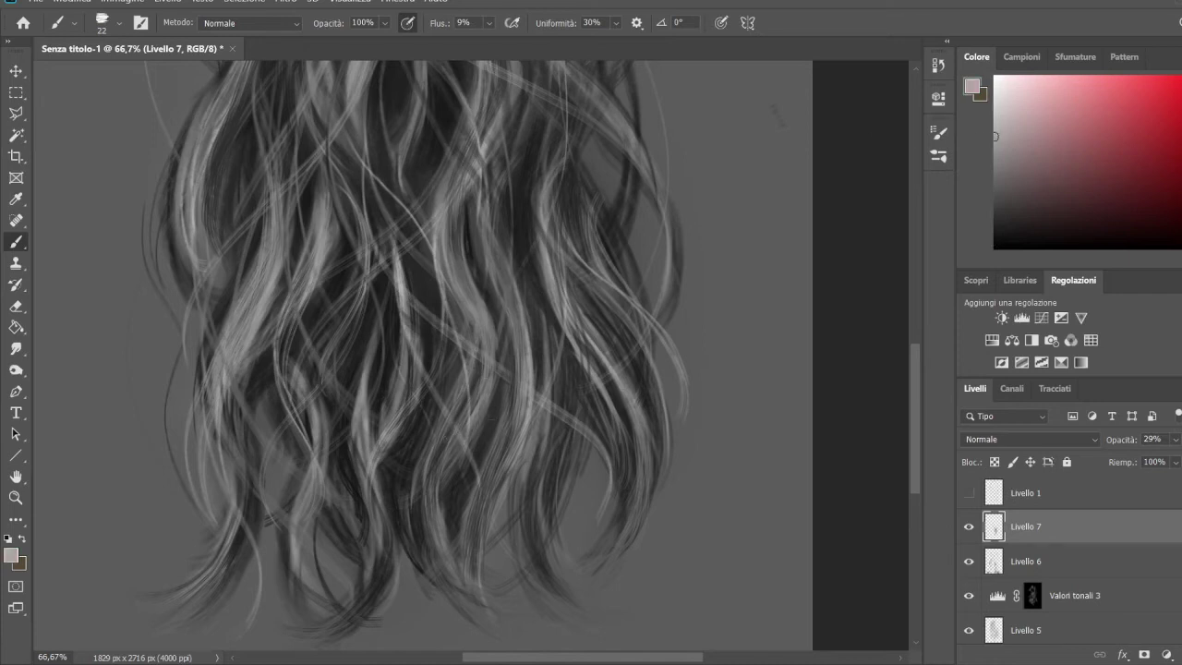
pyautogui.keyDown('alt'); pyautogui.click(521, 139); pyautogui.keyUp('alt')
pyautogui.moveTo(504, 242); pyautogui.dragTo(531, 116)
# Step: Paint faint grey strands, then thin dark strands with the brush shrunk to 11
pyautogui.scroll(4, 489, 24)
pyautogui.keyDown('alt'); pyautogui.click(495, 254); pyautogui.keyUp('alt')
pyautogui.moveTo(495, 255); pyautogui.dragTo(517, 417)
pyautogui.moveTo(454, 473); pyautogui.dragTo(423, 580)
pyautogui.keyDown('alt'); pyautogui.click(511, 541); pyautogui.keyUp('alt')
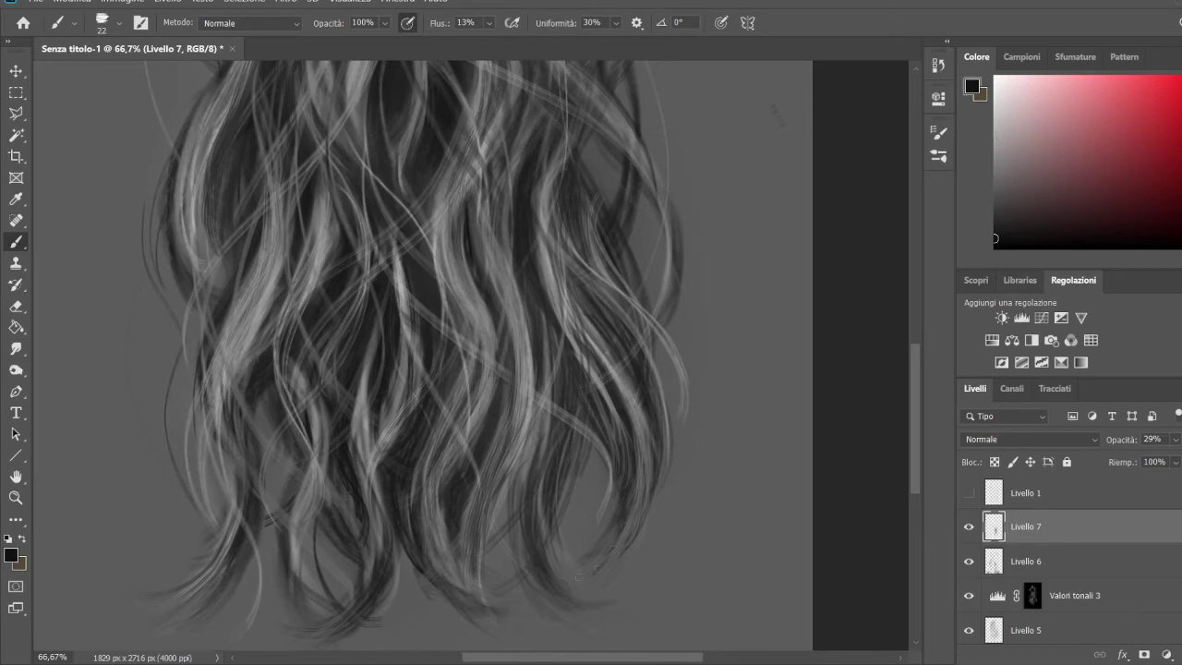
pyautogui.moveTo(606, 551); pyautogui.dragTo(644, 602)
pyautogui.press('[')
pyautogui.press('[')
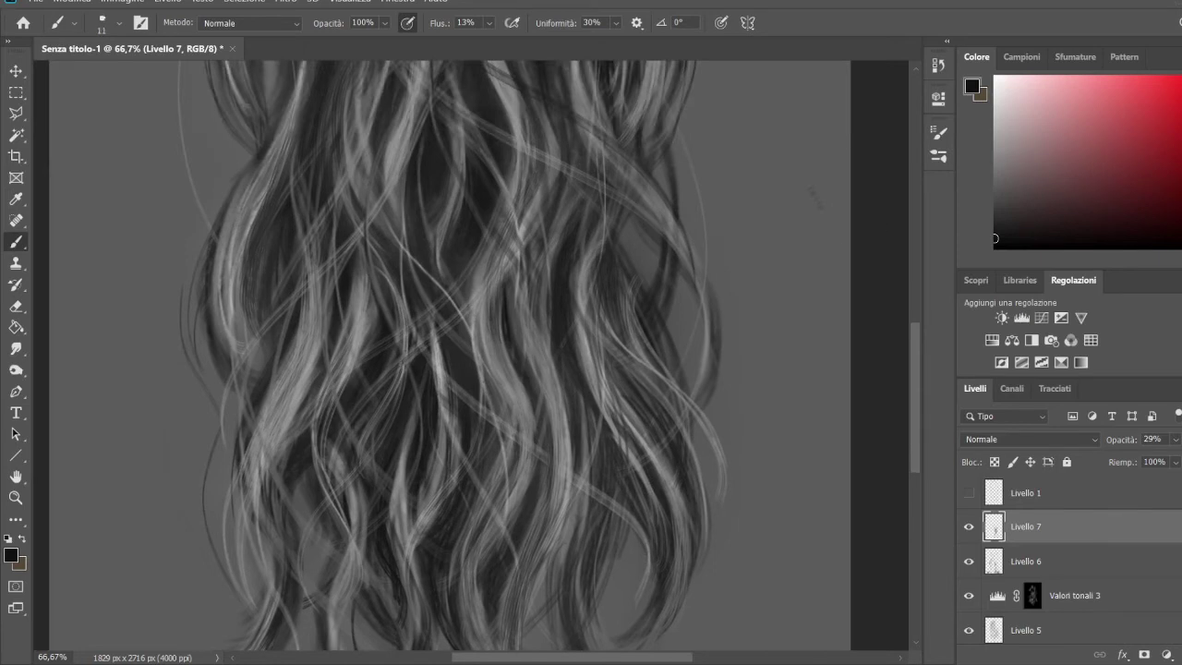
pyautogui.moveTo(523, 312); pyautogui.dragTo(530, 335)
pyautogui.moveTo(537, 106); pyautogui.dragTo(555, 227)
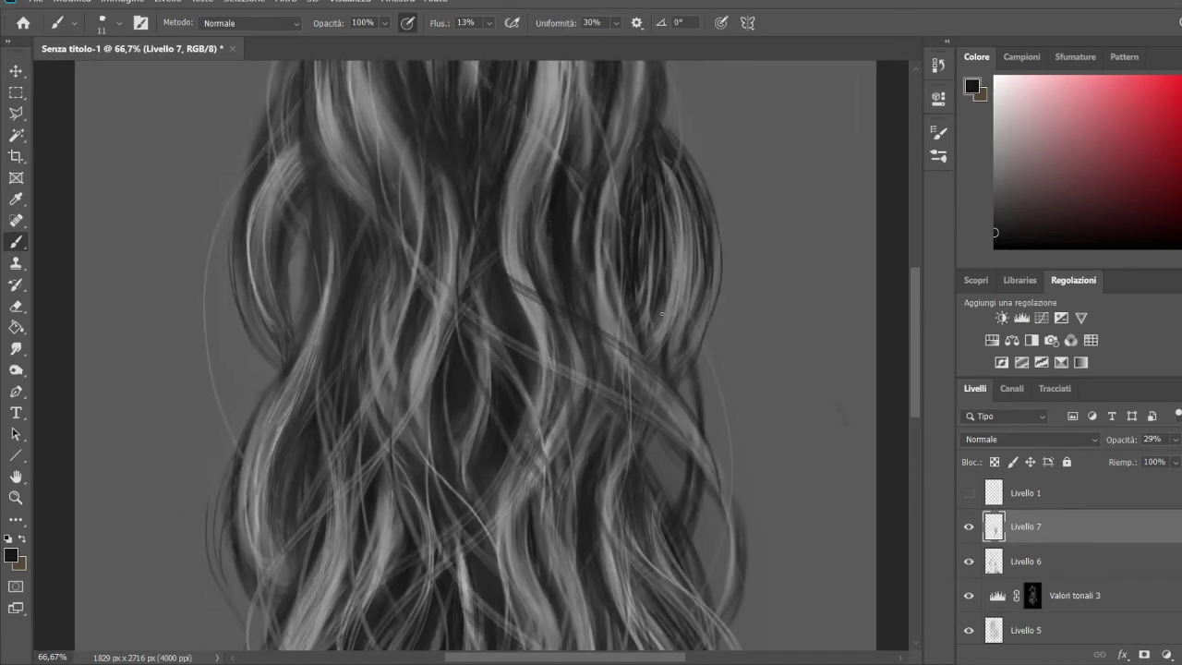
# Step: Paint light grey strands near the top and through the middle of the hair
pyautogui.keyDown('alt'); pyautogui.click(681, 268); pyautogui.keyUp('alt')
pyautogui.keyDown('alt'); pyautogui.click(587, 187); pyautogui.keyUp('alt')
pyautogui.hotkey('ctrl', '-')
pyautogui.hotkey('ctrl', '-')
pyautogui.moveTo(458, 136)
pyautogui.mouseDown()
pyautogui.moveTo(477, 167)
pyautogui.moveTo(406, 207)
pyautogui.mouseUp()
pyautogui.moveTo(505, 146)
pyautogui.mouseDown()
pyautogui.moveTo(517, 183)
pyautogui.moveTo(460, 270)
pyautogui.mouseUp()
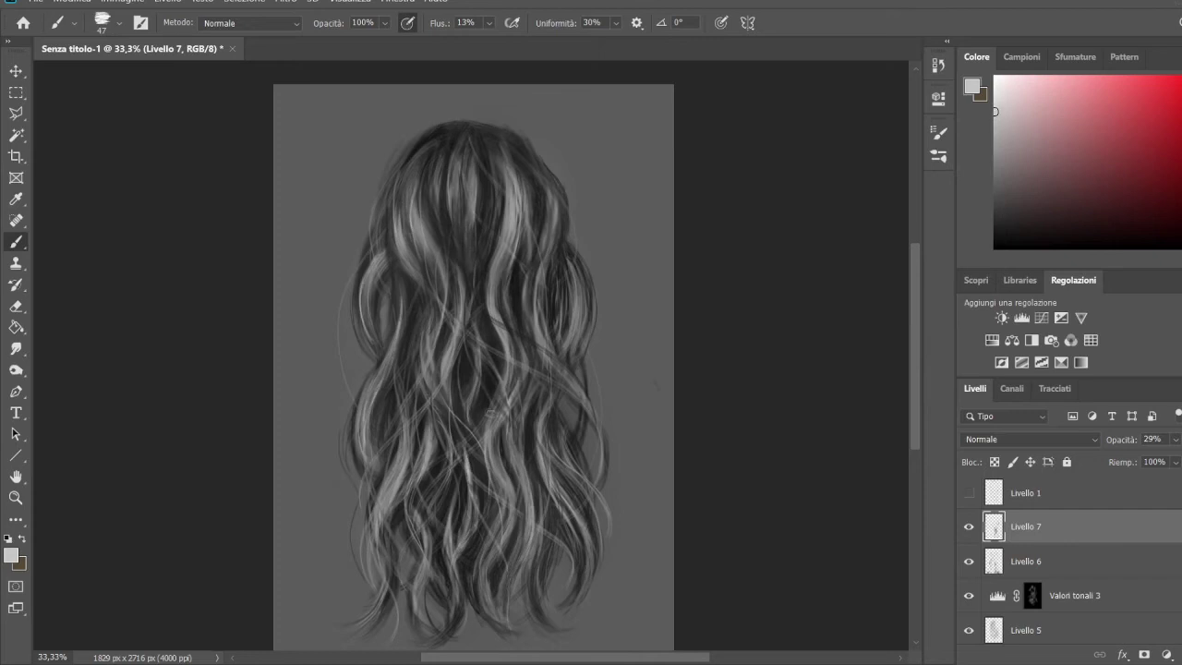
pyautogui.moveTo(494, 413); pyautogui.dragTo(481, 301)
# Step: Make Livello 7 visible again and paint light grey strands on the lower middle hair
pyautogui.keyDown('alt'); pyautogui.click(523, 268); pyautogui.keyUp('alt')
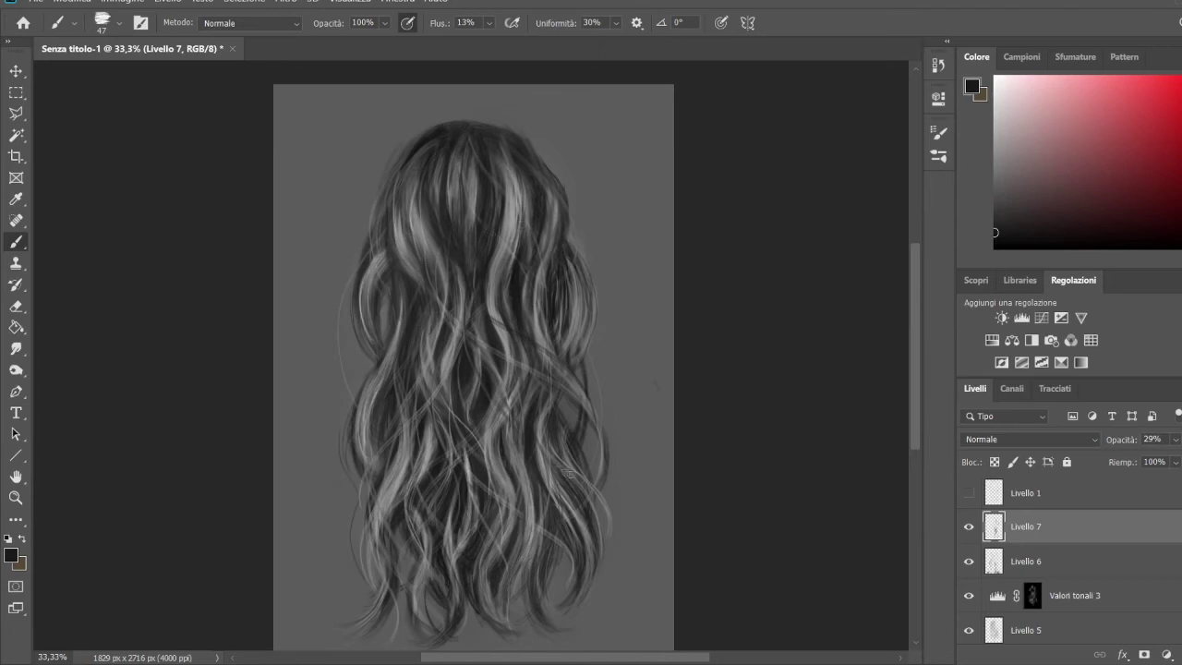
pyautogui.scroll(-1, 569, 474)
pyautogui.click(969, 528)
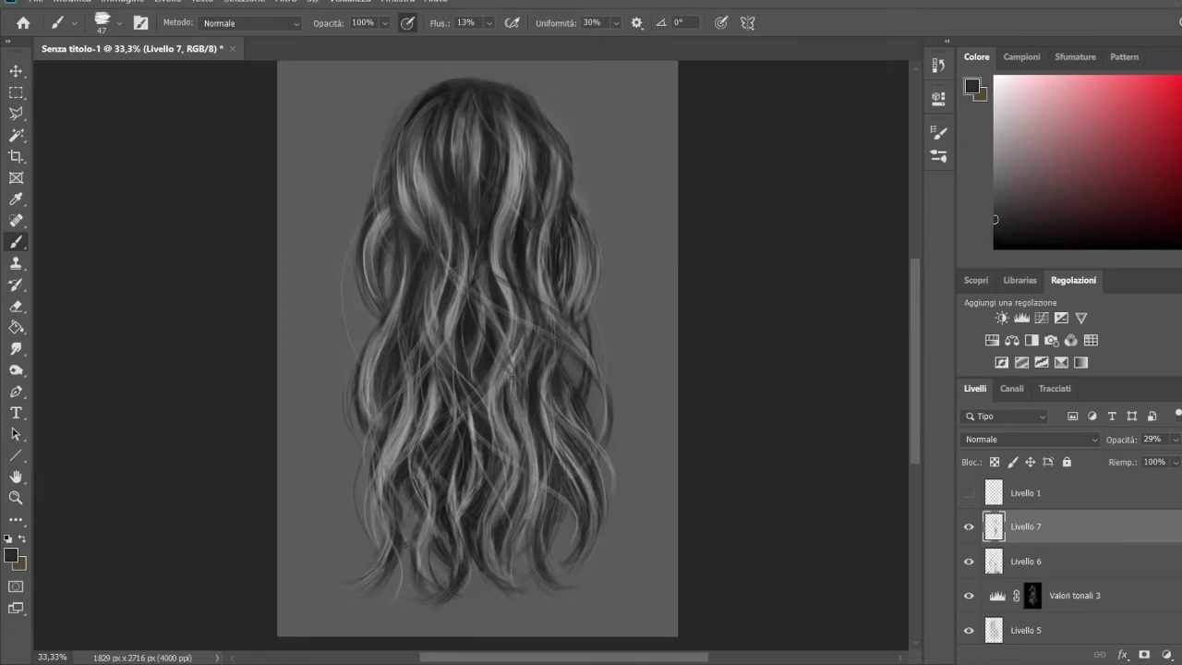
pyautogui.keyDown('alt'); pyautogui.click(569, 516); pyautogui.keyUp('alt')
pyautogui.moveTo(519, 351); pyautogui.dragTo(523, 425)
pyautogui.moveTo(524, 508); pyautogui.dragTo(510, 554)
pyautogui.moveTo(554, 476); pyautogui.dragTo(563, 577)
# Step: Paint near-black strands on the right with the brush at 23, discarding a grey edge stroke
pyautogui.keyDown('alt'); pyautogui.click(492, 226); pyautogui.keyUp('alt')
pyautogui.moveTo(539, 347); pyautogui.dragTo(534, 399)
pyautogui.press('[')
pyautogui.press('[')
pyautogui.press('[')
pyautogui.keyDown('alt'); pyautogui.click(516, 244); pyautogui.keyUp('alt')
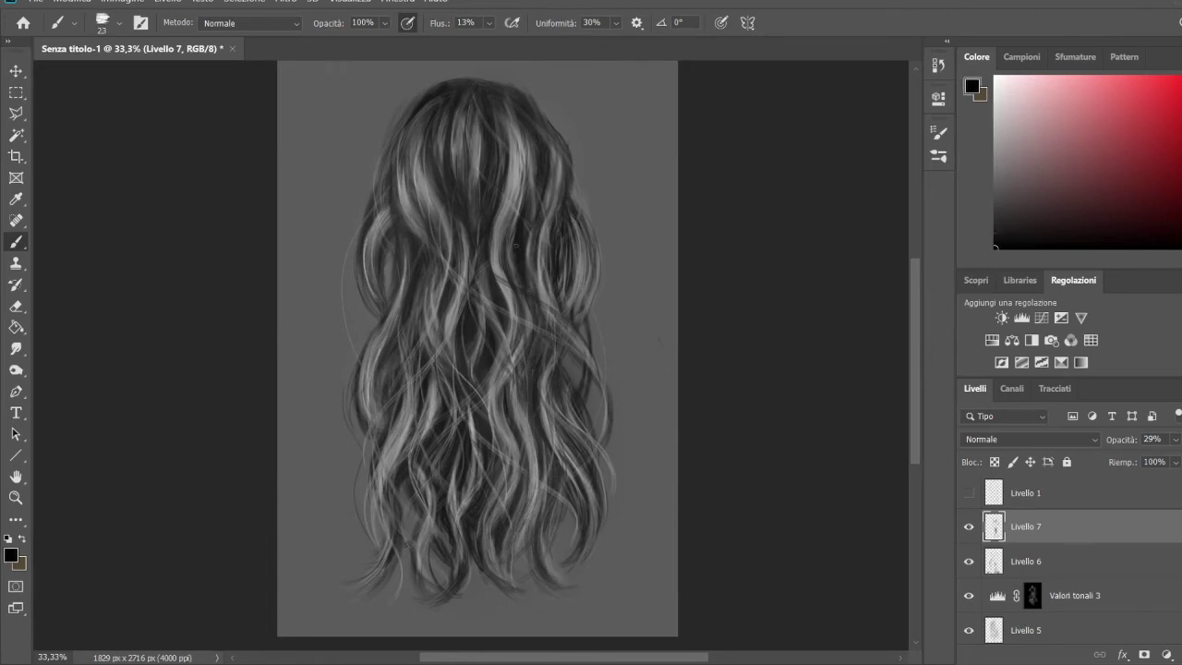
pyautogui.moveTo(478, 246)
pyautogui.mouseDown()
pyautogui.moveTo(485, 288)
pyautogui.moveTo(416, 330)
pyautogui.mouseUp()
pyautogui.keyDown('alt'); pyautogui.click(434, 436); pyautogui.keyUp('alt')
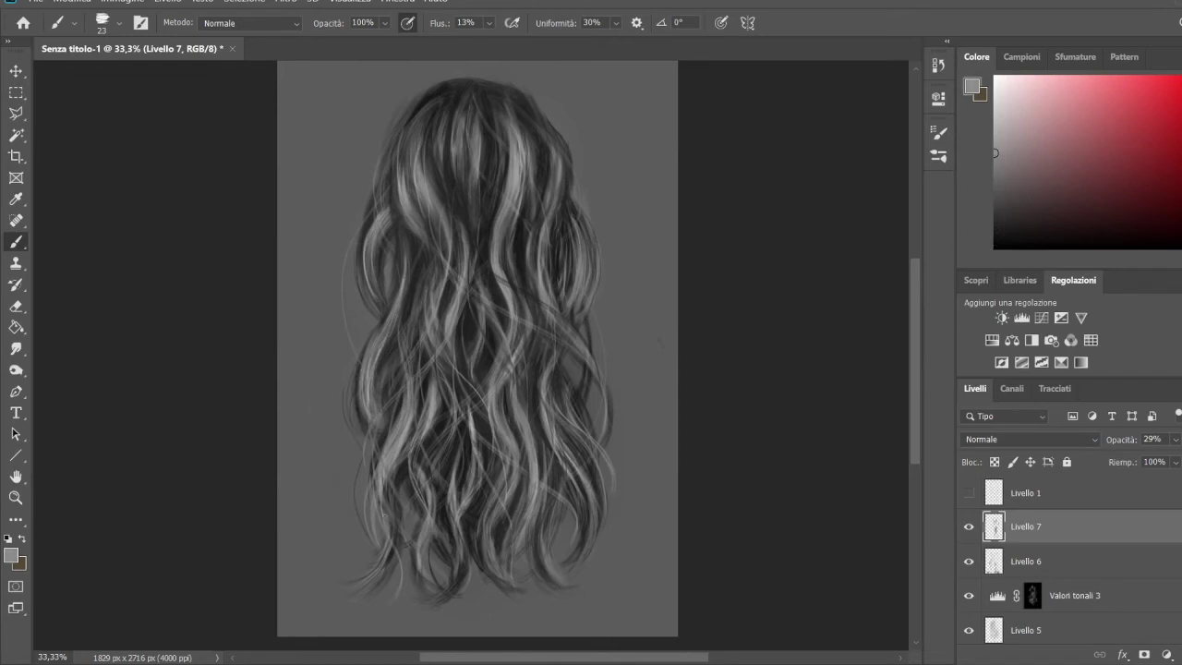
pyautogui.moveTo(609, 452); pyautogui.dragTo(608, 527)
pyautogui.hotkey('ctrl', 'z')
pyautogui.keyDown('alt'); pyautogui.click(458, 480); pyautogui.keyUp('alt')
pyautogui.keyDown('alt'); pyautogui.click(475, 90); pyautogui.keyUp('alt')
# Step: Set brush flow to 28% and paint white highlight strands across the middle hair
pyautogui.hotkey('shift', '2')
pyautogui.hotkey('shift', '8')
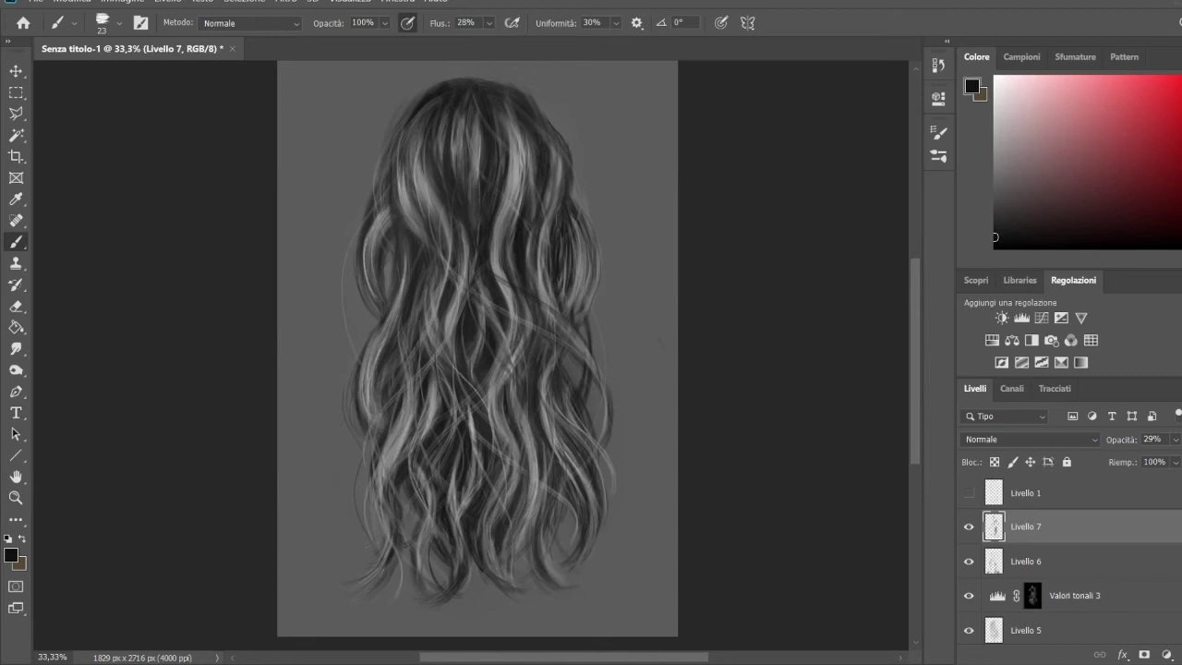
pyautogui.click(995, 81)
pyautogui.moveTo(556, 250); pyautogui.dragTo(571, 318)
pyautogui.moveTo(517, 346); pyautogui.dragTo(443, 453)
pyautogui.moveTo(513, 388); pyautogui.dragTo(495, 528)
pyautogui.moveTo(467, 406); pyautogui.dragTo(439, 545)
pyautogui.moveTo(494, 526); pyautogui.dragTo(482, 565)
pyautogui.moveTo(494, 427); pyautogui.dragTo(446, 545)
pyautogui.moveTo(525, 504); pyautogui.dragTo(467, 566)
pyautogui.moveTo(554, 456); pyautogui.dragTo(519, 595)
# Step: Paint thin black strands on the lower hair and light grey strands on the right-middle
pyautogui.click(995, 248)
pyautogui.moveTo(407, 505); pyautogui.dragTo(388, 556)
pyautogui.moveTo(429, 479); pyautogui.dragTo(428, 495)
pyautogui.moveTo(473, 543); pyautogui.dragTo(467, 586)
pyautogui.keyDown('alt'); pyautogui.click(548, 534); pyautogui.keyUp('alt')
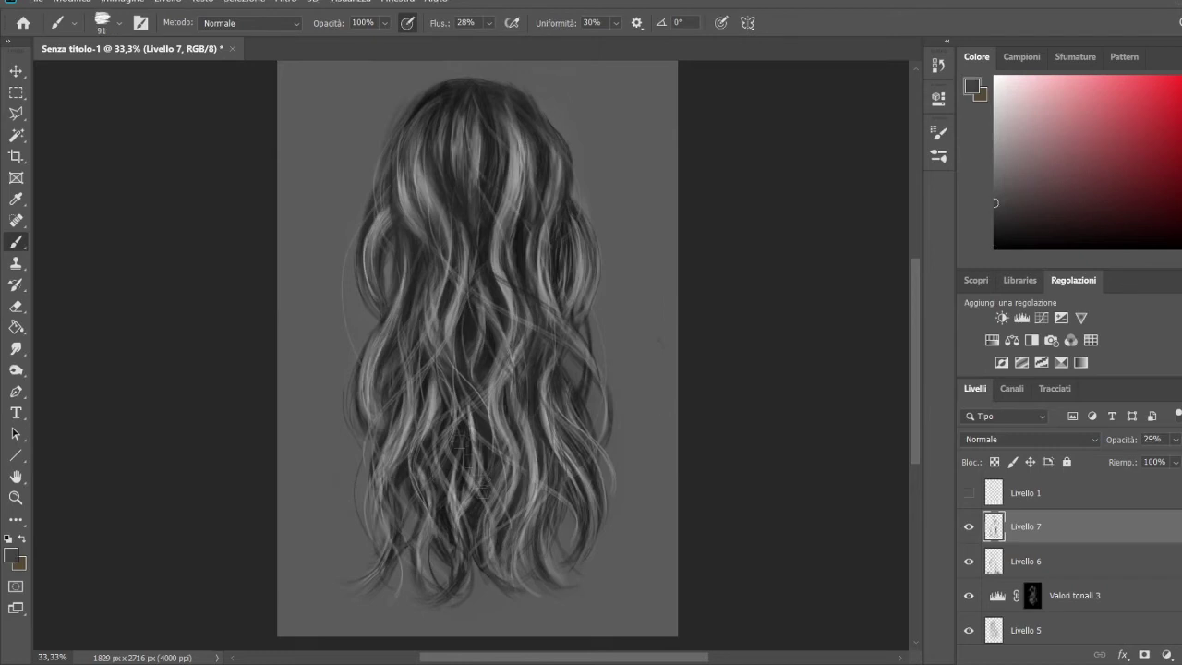
pyautogui.keyDown('alt'); pyautogui.click(494, 434); pyautogui.keyUp('alt')
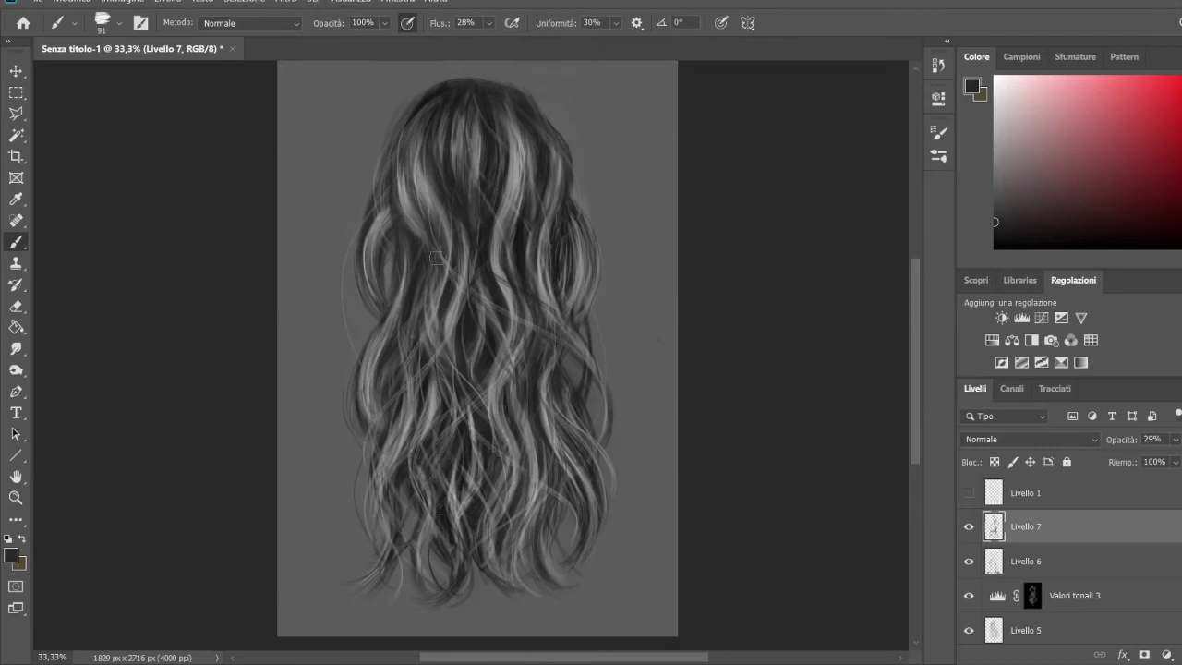
pyautogui.keyDown('alt'); pyautogui.click(434, 441); pyautogui.keyUp('alt')
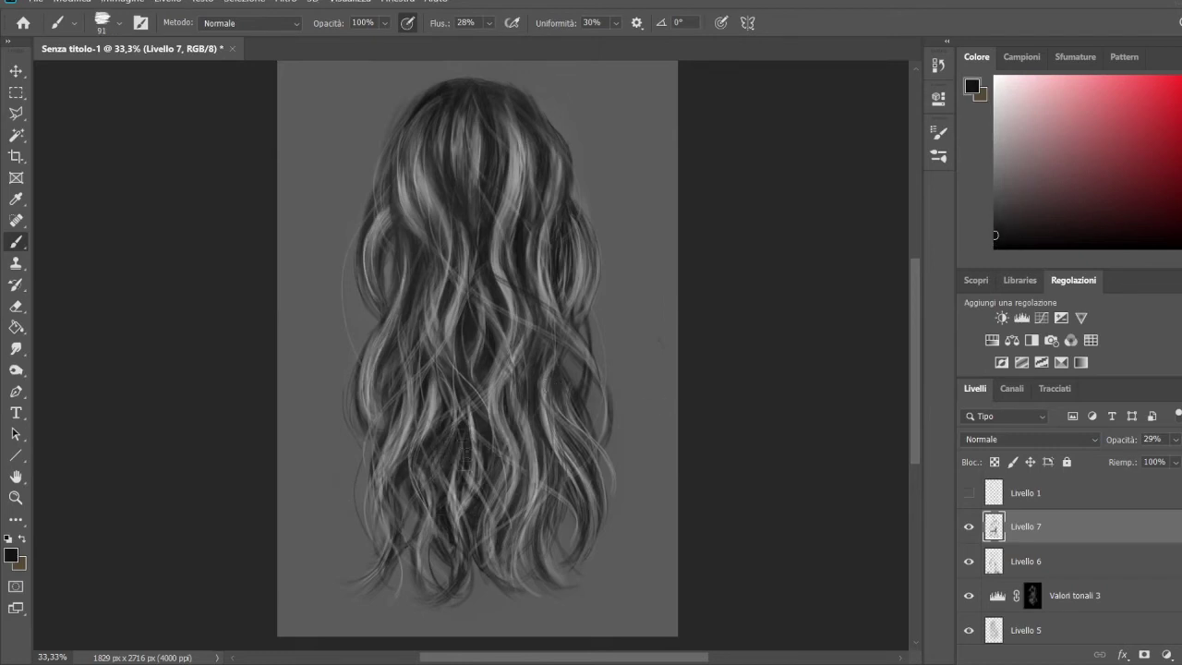
pyautogui.keyDown('alt'); pyautogui.click(407, 332); pyautogui.keyUp('alt')
pyautogui.moveTo(601, 383)
pyautogui.mouseDown()
pyautogui.moveTo(515, 283)
pyautogui.moveTo(586, 213)
pyautogui.mouseUp()
pyautogui.click(995, 241)
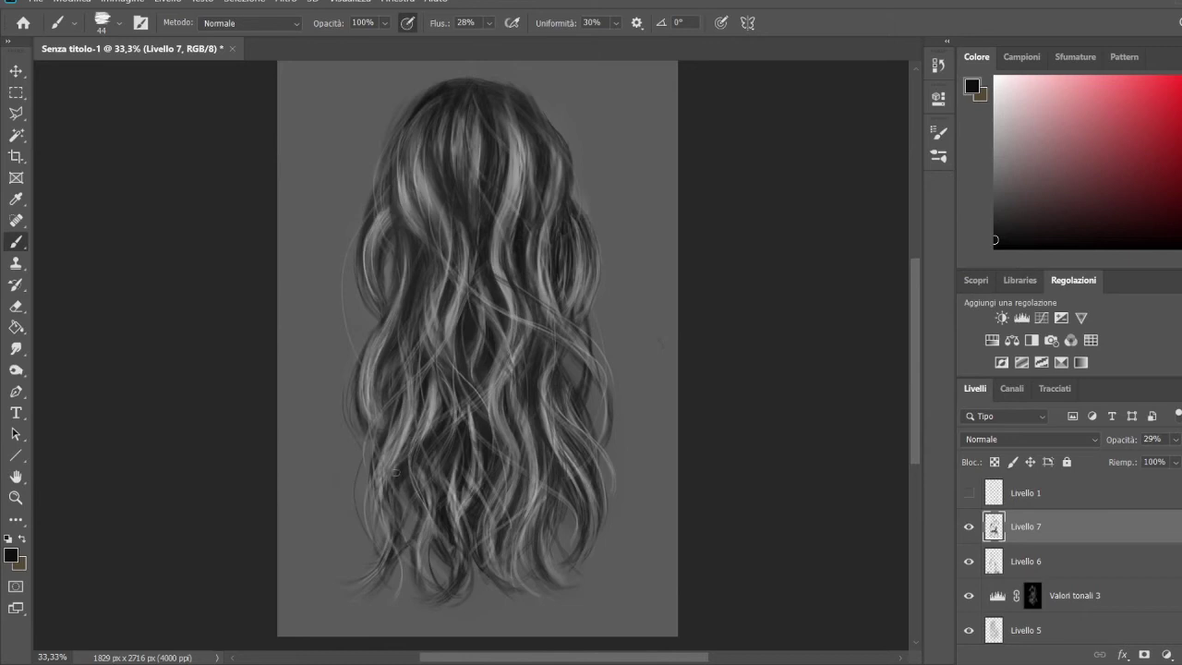
pyautogui.moveTo(382, 469); pyautogui.dragTo(372, 503)
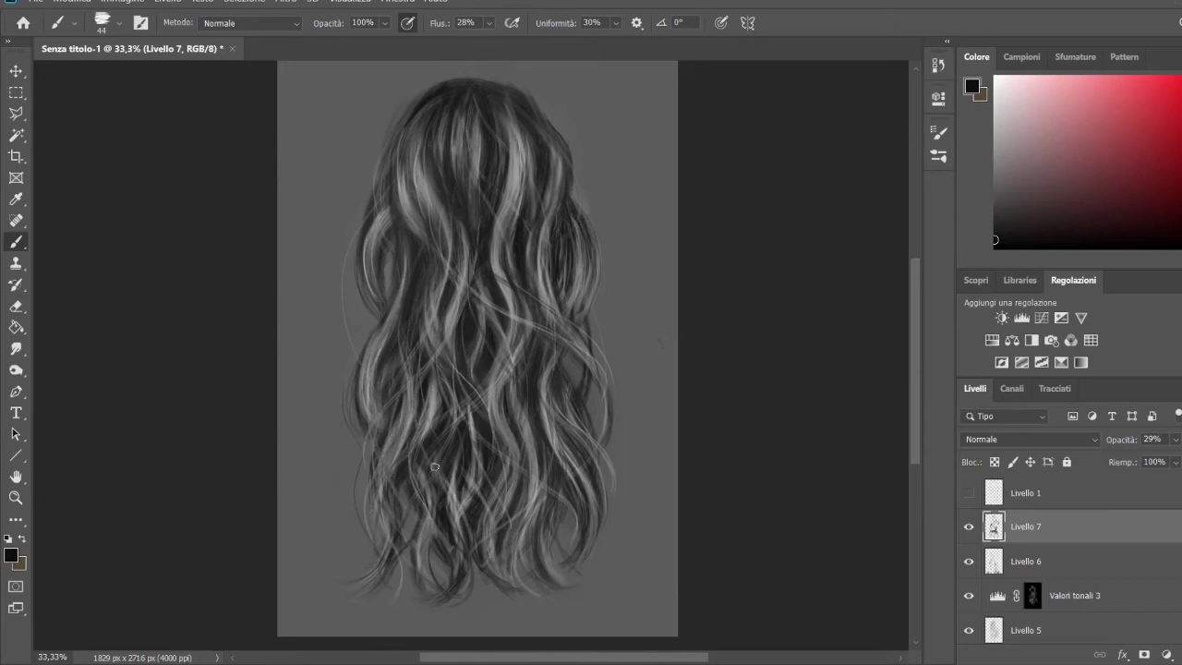
# Step: Paint thin white strands across the width of the hair
pyautogui.keyDown('alt'); pyautogui.click(420, 365); pyautogui.keyUp('alt')
pyautogui.moveTo(407, 366); pyautogui.dragTo(395, 456)
pyautogui.moveTo(507, 397); pyautogui.dragTo(514, 460)
pyautogui.moveTo(523, 404); pyautogui.dragTo(534, 486)
pyautogui.moveTo(565, 460); pyautogui.dragTo(588, 526)
# Step: Add more thin light strands over the lower, lower-right and centre hair
pyautogui.moveTo(441, 506); pyautogui.dragTo(425, 565)
pyautogui.moveTo(399, 430); pyautogui.dragTo(373, 545)
pyautogui.moveTo(515, 455); pyautogui.dragTo(490, 554)
pyautogui.moveTo(505, 418); pyautogui.dragTo(531, 545)
pyautogui.moveTo(528, 541); pyautogui.dragTo(562, 575)
pyautogui.moveTo(538, 517); pyautogui.dragTo(567, 589)
pyautogui.moveTo(543, 497); pyautogui.dragTo(558, 563)
pyautogui.moveTo(593, 504); pyautogui.dragTo(606, 550)
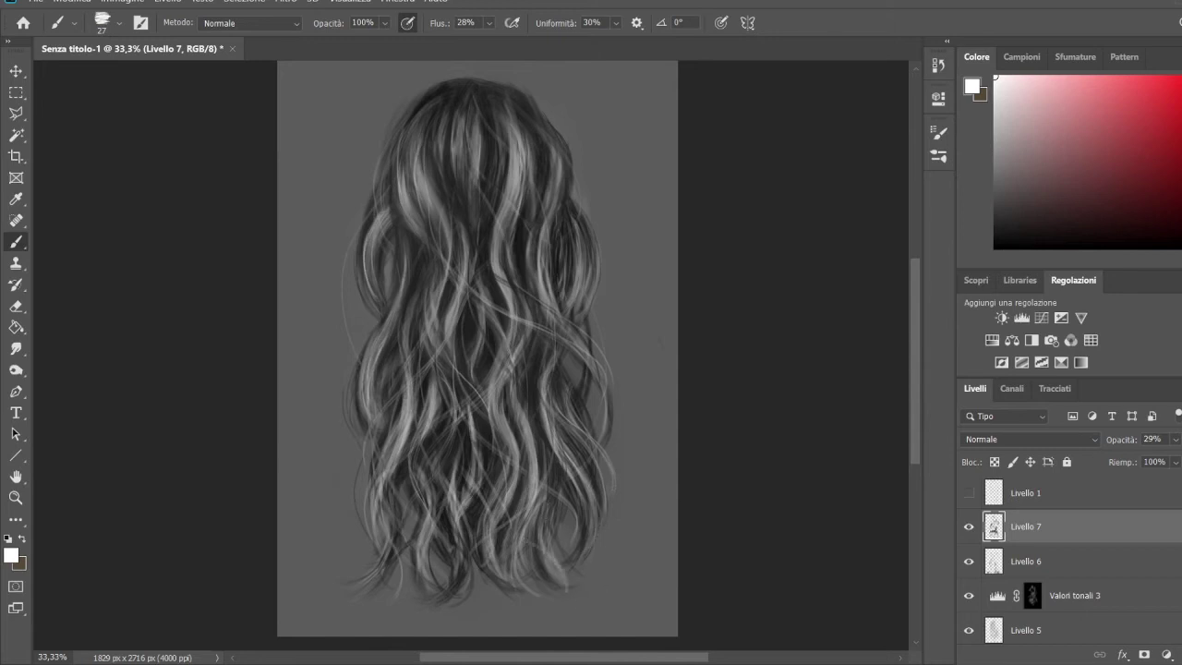
pyautogui.moveTo(437, 378); pyautogui.dragTo(449, 510)
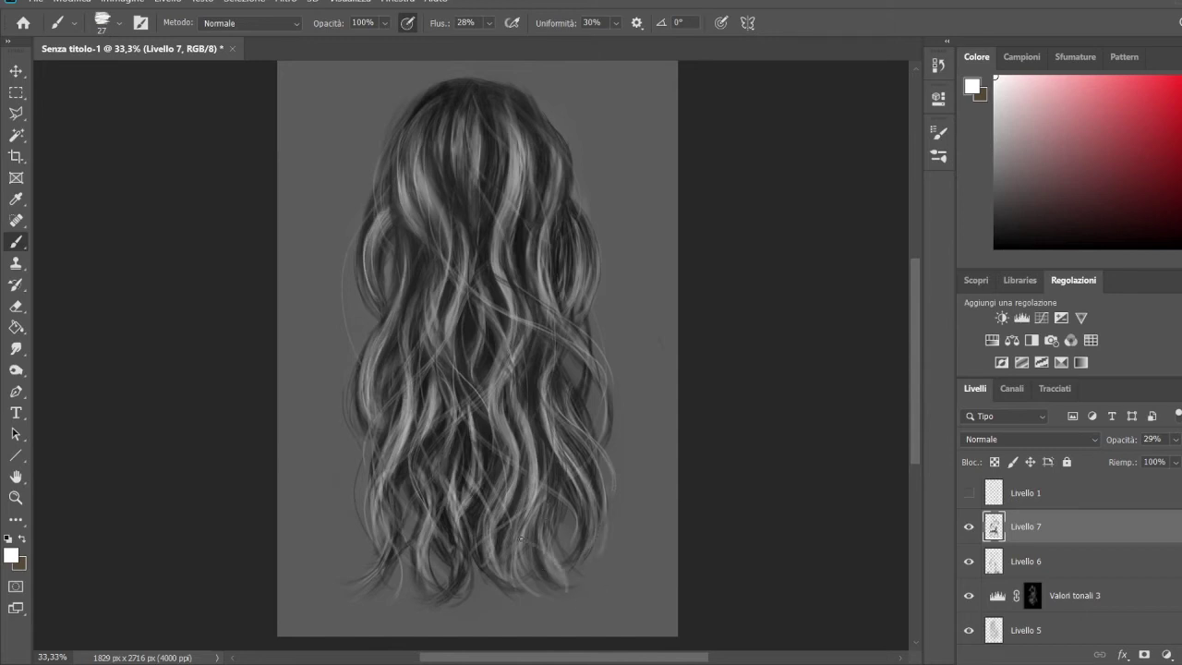
# Step: Switch the foreground to black and paint short dark strokes at the crown
pyautogui.press('x')
pyautogui.moveTo(415, 108); pyautogui.dragTo(423, 159)
pyautogui.moveTo(461, 109); pyautogui.dragTo(469, 159)
pyautogui.moveTo(495, 129); pyautogui.dragTo(495, 148)
pyautogui.moveTo(531, 159); pyautogui.dragTo(502, 253)
# Step: Paint short dark strands through the middle and along the lower and lower-right ends
pyautogui.moveTo(430, 320); pyautogui.dragTo(433, 345)
pyautogui.moveTo(388, 450)
pyautogui.mouseDown()
pyautogui.moveTo(383, 501)
pyautogui.moveTo(398, 501)
pyautogui.mouseUp()
pyautogui.moveTo(522, 503); pyautogui.dragTo(547, 568)
pyautogui.moveTo(521, 492); pyautogui.dragTo(534, 591)
pyautogui.moveTo(515, 515); pyautogui.dragTo(525, 558)
pyautogui.moveTo(569, 520); pyautogui.dragTo(576, 548)
pyautogui.moveTo(552, 504); pyautogui.dragTo(557, 519)
pyautogui.moveTo(557, 568); pyautogui.dragTo(565, 579)
# Step: Enlarge the brush to 55 and add short dark strands on the right and lower hair
pyautogui.press(']')
pyautogui.press(']')
pyautogui.press(']')
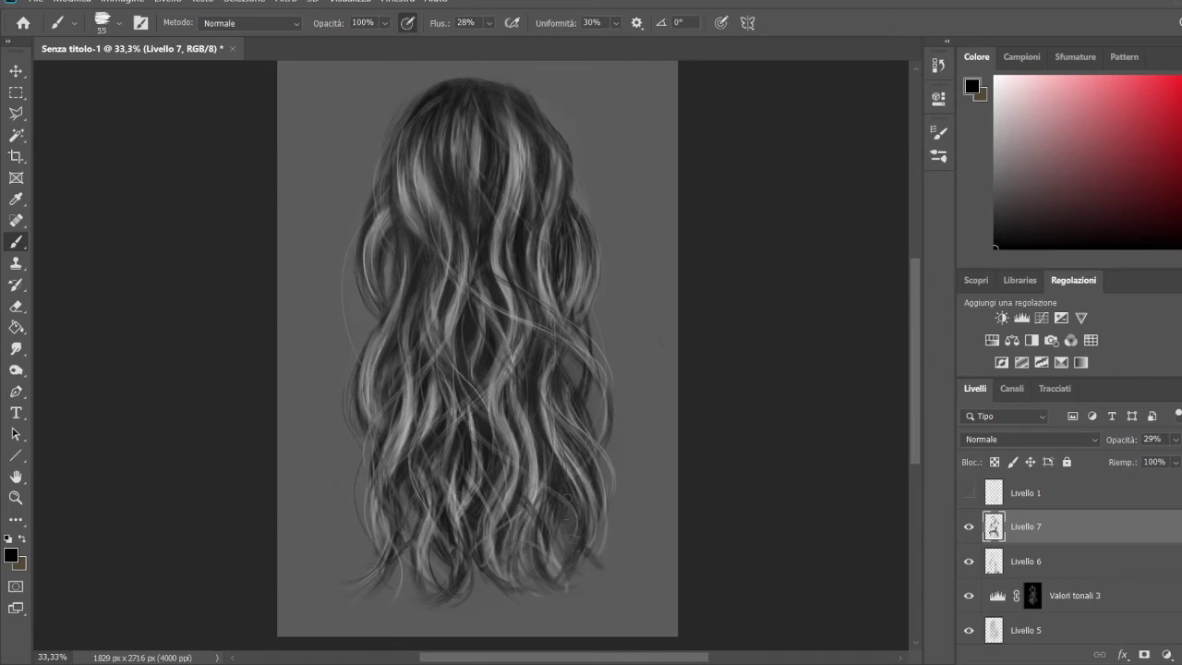
pyautogui.moveTo(541, 331); pyautogui.dragTo(550, 375)
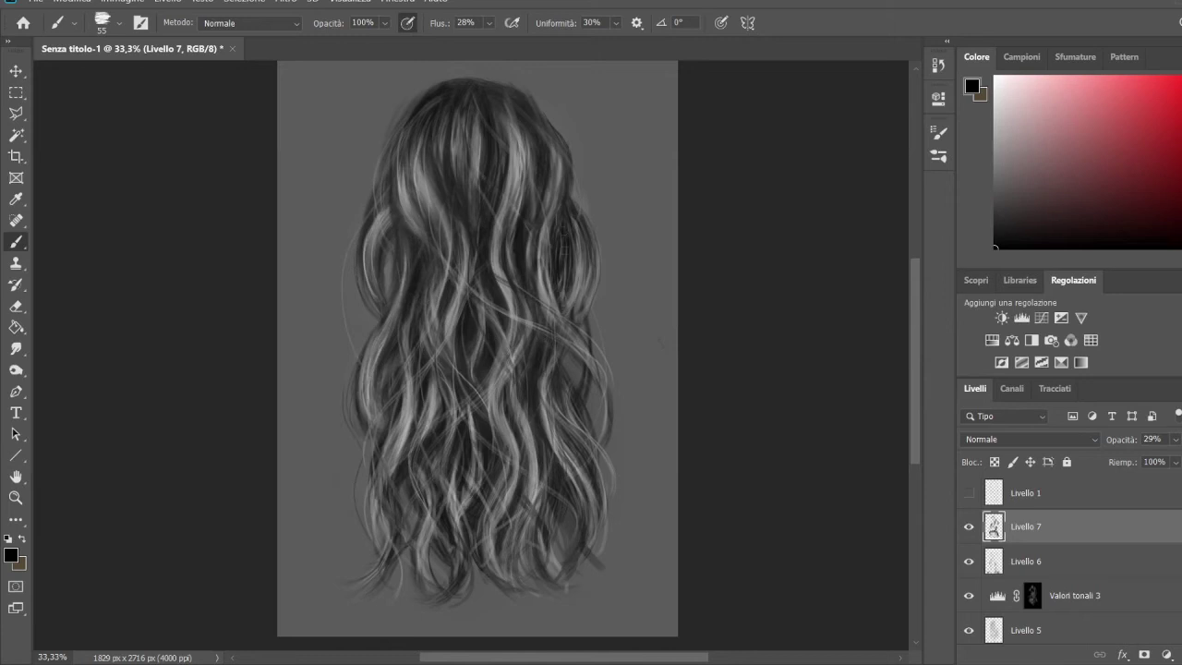
pyautogui.hotkey('ctrl', 'shift', 'z')
pyautogui.hotkey('ctrl', 'z')
pyautogui.keyDown('alt'); pyautogui.click(446, 185); pyautogui.keyUp('alt')
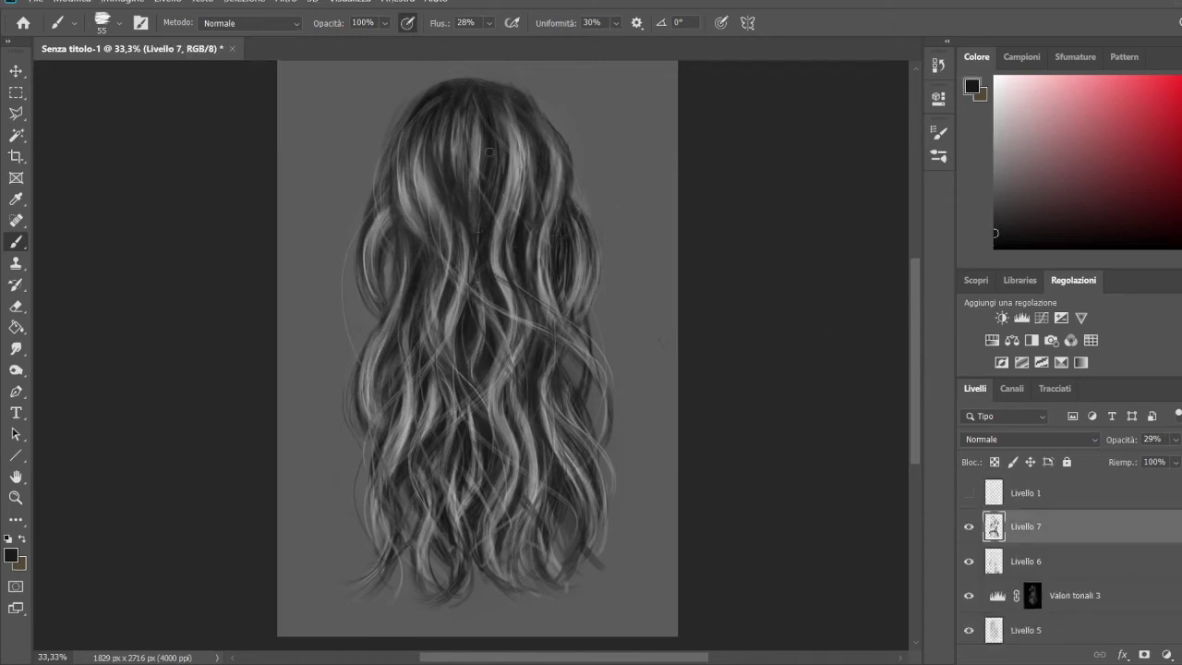
pyautogui.moveTo(444, 452); pyautogui.dragTo(440, 486)
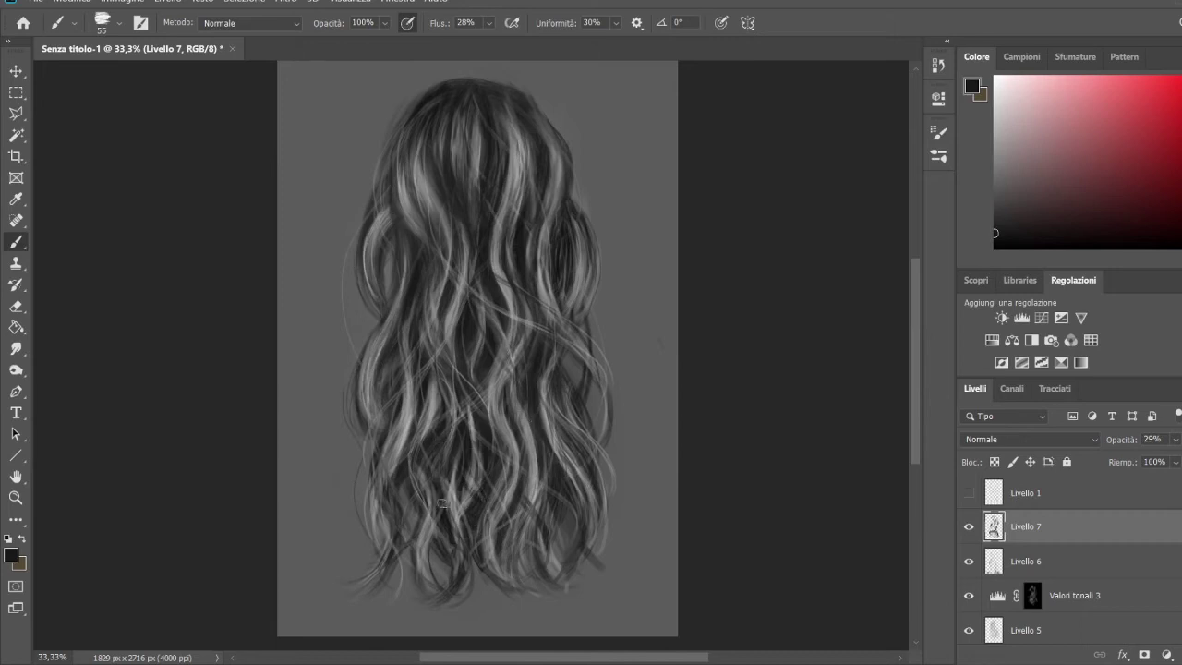
# Step: Add faint near-black strands across the upper hair and small dark marks at the lower right
pyautogui.keyDown('alt'); pyautogui.click(409, 504); pyautogui.keyUp('alt')
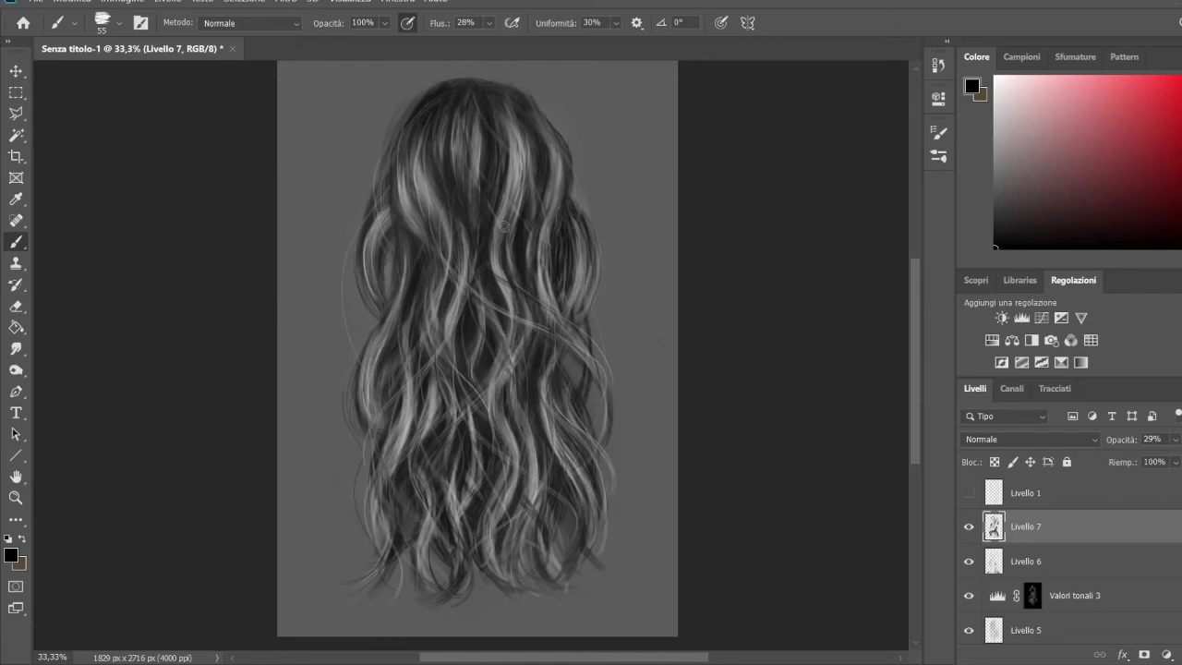
pyautogui.moveTo(417, 186); pyautogui.dragTo(430, 231)
pyautogui.moveTo(554, 179); pyautogui.dragTo(547, 226)
pyautogui.moveTo(477, 212); pyautogui.dragTo(477, 229)
pyautogui.moveTo(432, 291)
pyautogui.mouseDown()
pyautogui.moveTo(431, 323)
pyautogui.moveTo(409, 330)
pyautogui.mouseUp()
pyautogui.moveTo(499, 303); pyautogui.dragTo(503, 338)
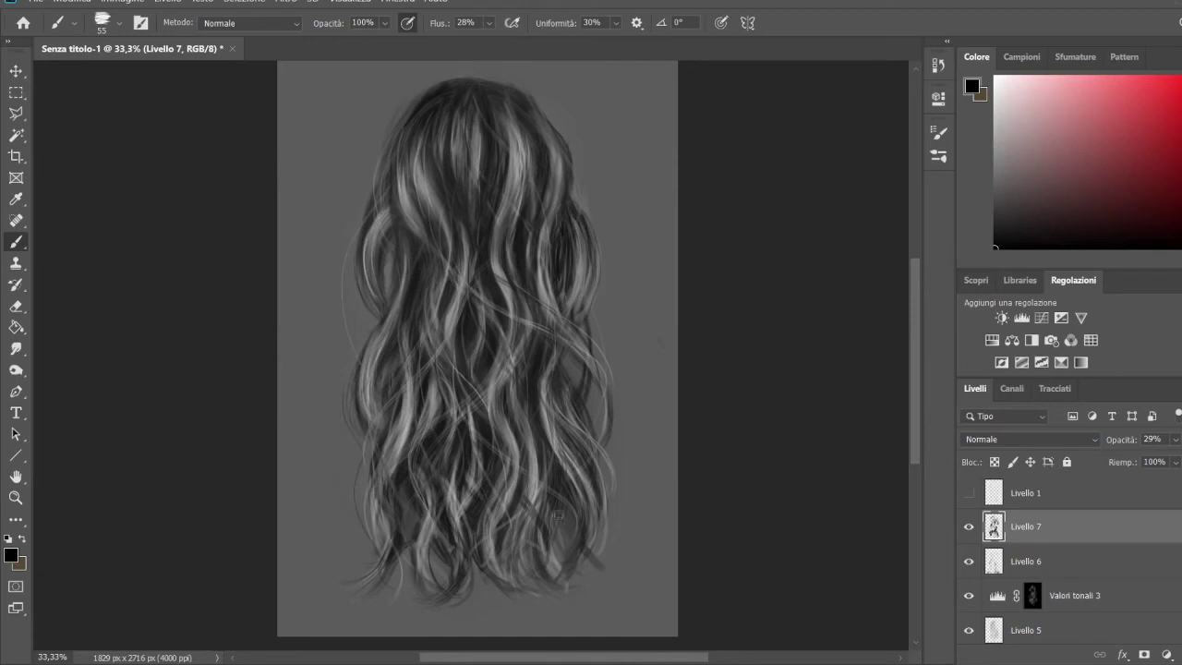
pyautogui.moveTo(562, 557); pyautogui.dragTo(549, 493)
# Step: Add a new empty layer and paint thin light grey strands through the middle hair
pyautogui.hotkey('ctrl', 'shift', 'alt', 'n')
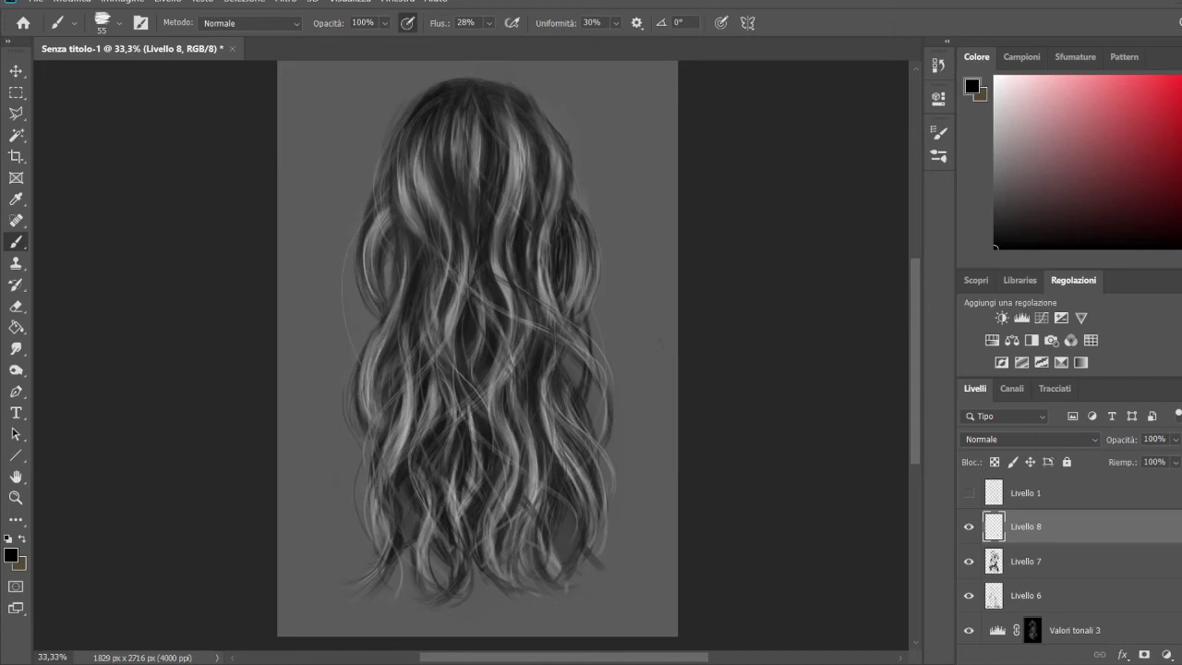
pyautogui.keyDown('alt'); pyautogui.click(615, 499); pyautogui.keyUp('alt')
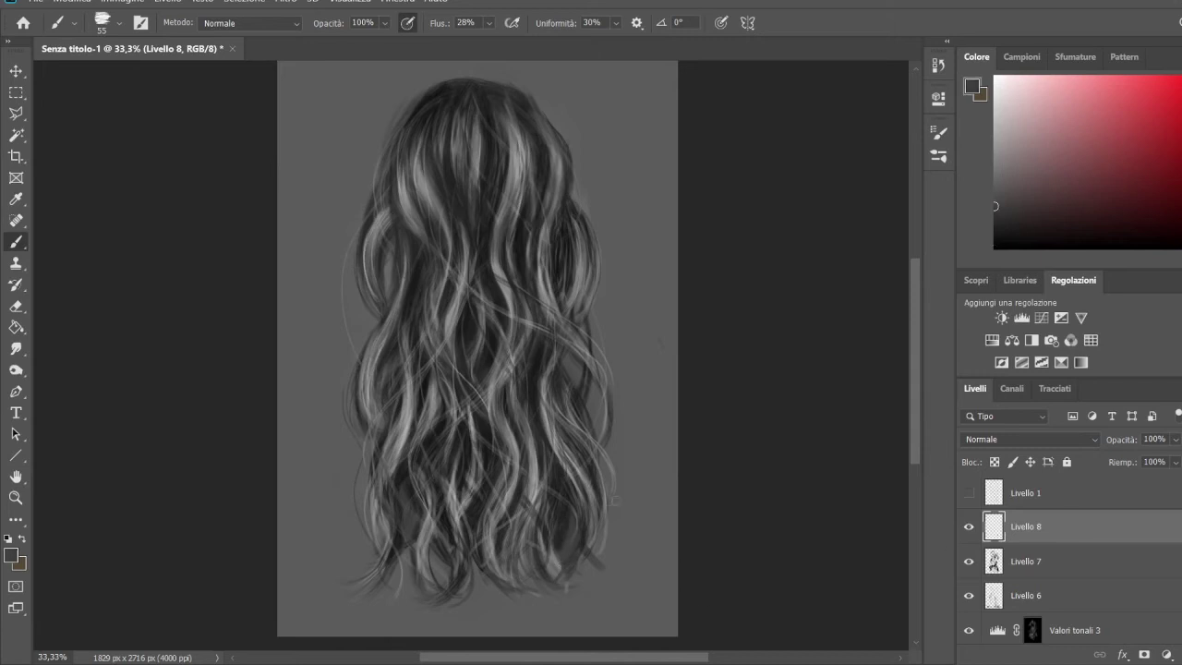
pyautogui.keyDown('alt'); pyautogui.click(564, 585); pyautogui.keyUp('alt')
pyautogui.keyDown('alt'); pyautogui.click(559, 520); pyautogui.keyUp('alt')
pyautogui.keyDown('alt'); pyautogui.click(532, 384); pyautogui.keyUp('alt')
pyautogui.keyDown('alt'); pyautogui.click(460, 161); pyautogui.keyUp('alt')
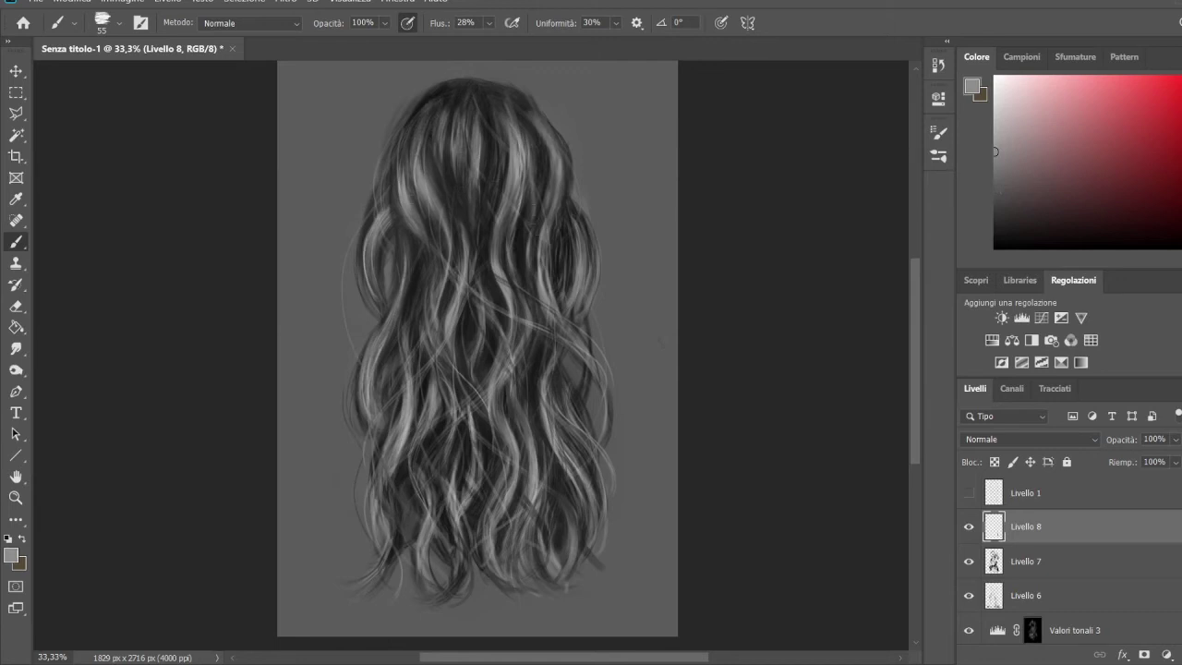
pyautogui.keyDown('alt'); pyautogui.click(414, 495); pyautogui.keyUp('alt')
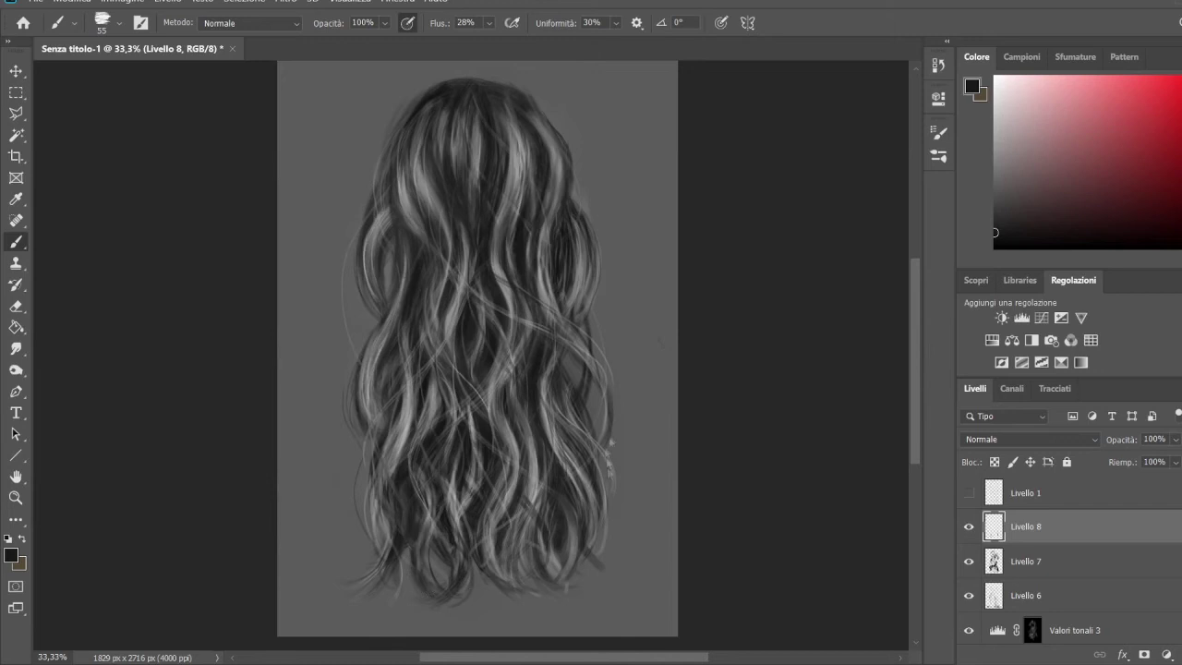
pyautogui.press('x')
pyautogui.moveTo(472, 434)
pyautogui.mouseDown()
pyautogui.moveTo(475, 490)
pyautogui.moveTo(493, 476)
pyautogui.moveTo(484, 569)
pyautogui.mouseUp()
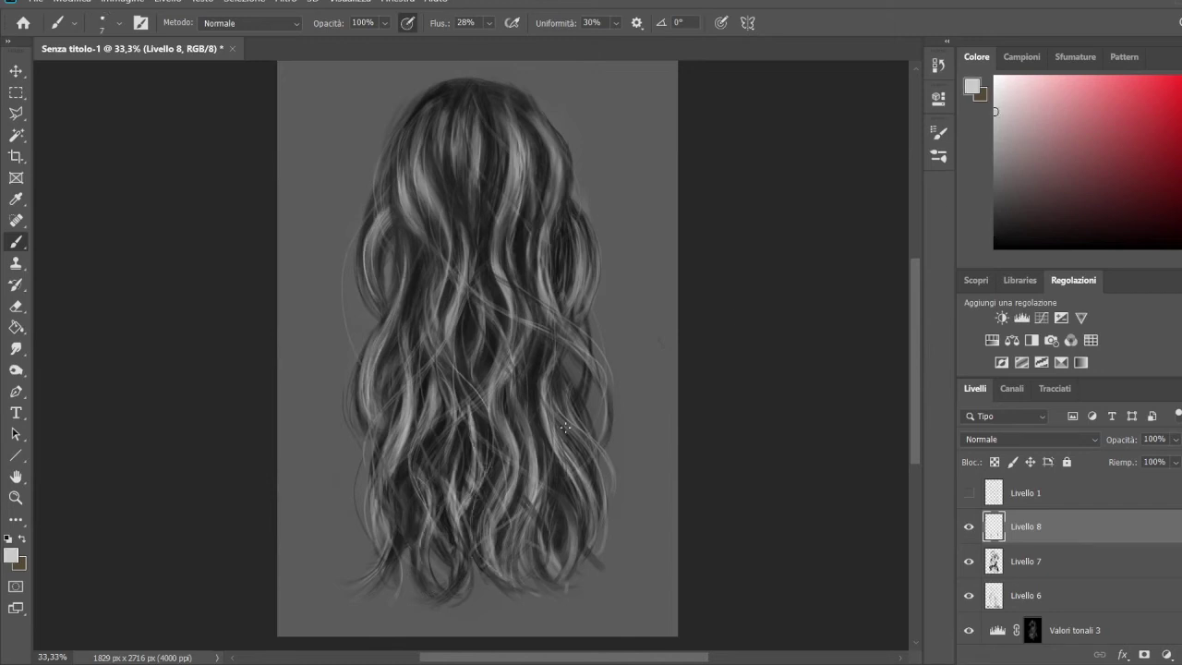
# Step: Paint faint light grey strands in the upper right of the hair
pyautogui.keyDown('alt'); pyautogui.click(614, 583); pyautogui.keyUp('alt')
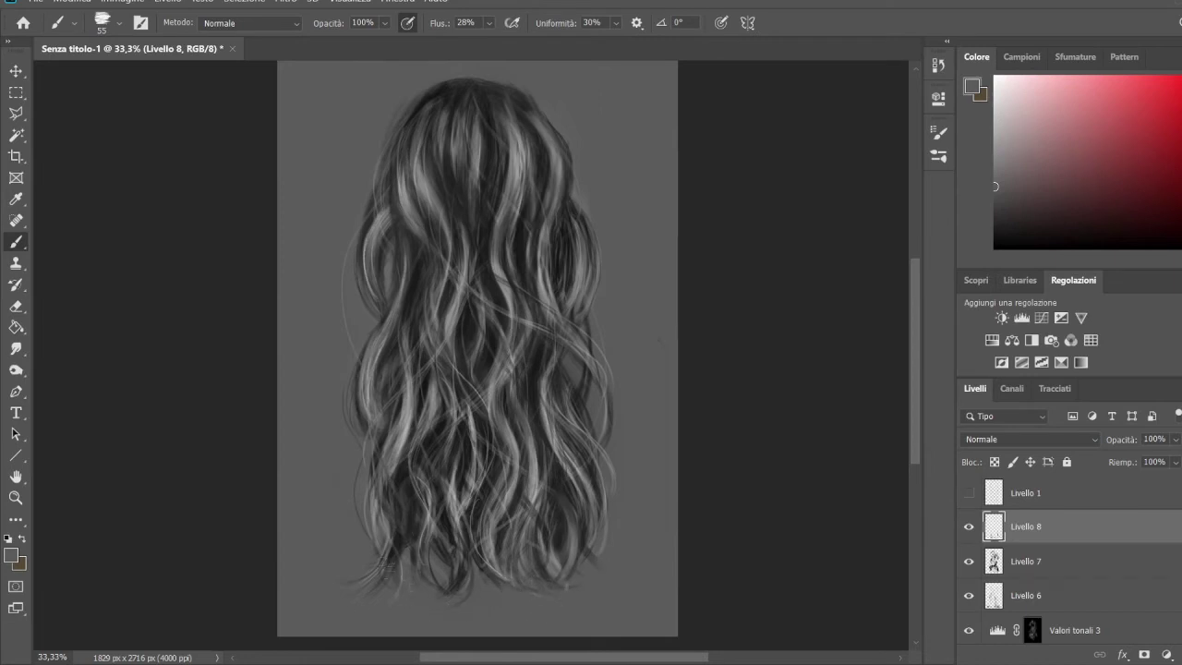
pyautogui.keyDown('alt'); pyautogui.click(541, 474); pyautogui.keyUp('alt')
pyautogui.keyDown('alt'); pyautogui.click(519, 223); pyautogui.keyUp('alt')
pyautogui.moveTo(488, 278); pyautogui.dragTo(495, 175)
pyautogui.moveTo(483, 251); pyautogui.dragTo(488, 174)
pyautogui.keyDown('alt'); pyautogui.click(499, 185); pyautogui.keyUp('alt')
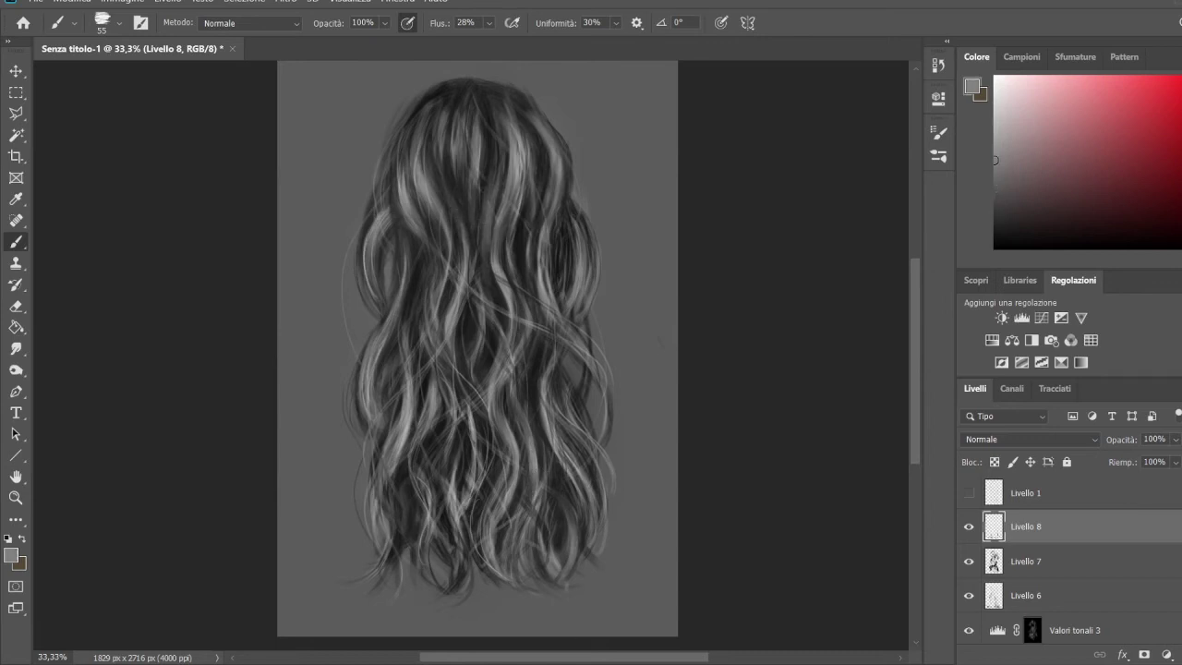
pyautogui.keyDown('alt'); pyautogui.click(498, 240); pyautogui.keyUp('alt')
pyautogui.moveTo(491, 235); pyautogui.dragTo(499, 164)
pyautogui.moveTo(503, 303); pyautogui.dragTo(497, 205)
# Step: Add faint light strands on the right and left of centre, ending with brush size 158
pyautogui.moveTo(551, 446); pyautogui.dragTo(565, 358)
pyautogui.moveTo(578, 412); pyautogui.dragTo(567, 353)
pyautogui.moveTo(425, 349); pyautogui.dragTo(442, 257)
pyautogui.press('[')
pyautogui.press('[')
pyautogui.press('[')
pyautogui.keyDown('alt'); pyautogui.click(544, 320); pyautogui.keyUp('alt')
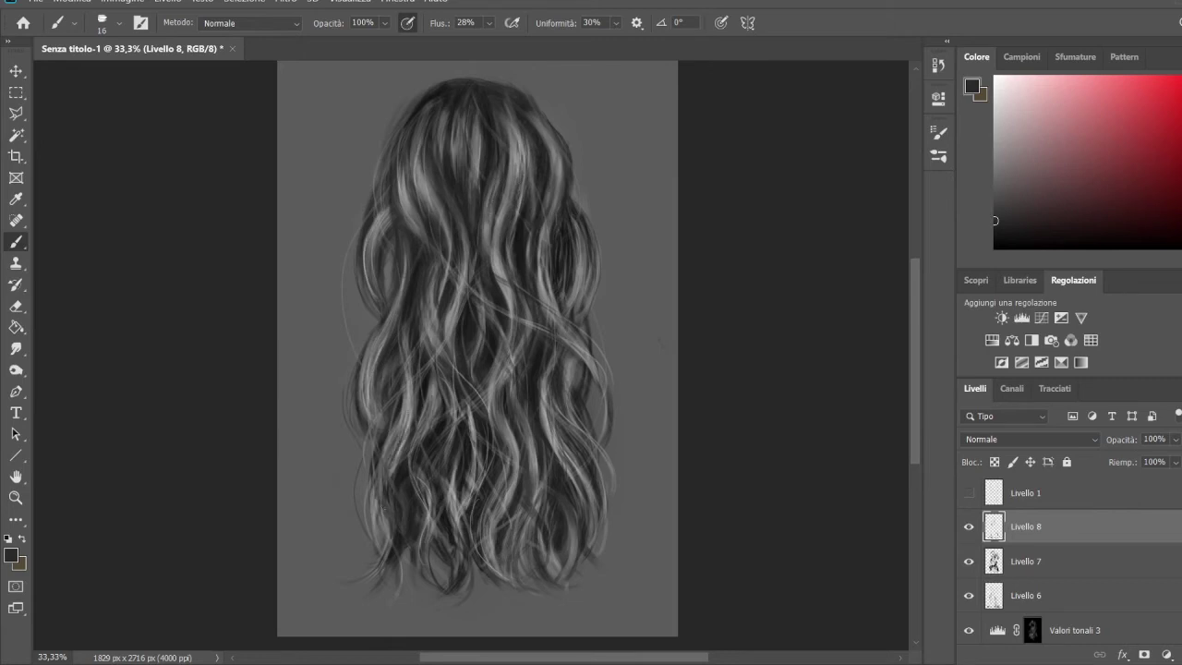
pyautogui.keyDown('alt'); pyautogui.click(634, 514); pyautogui.keyUp('alt')
pyautogui.press(']')
pyautogui.press(']')
pyautogui.press(']')
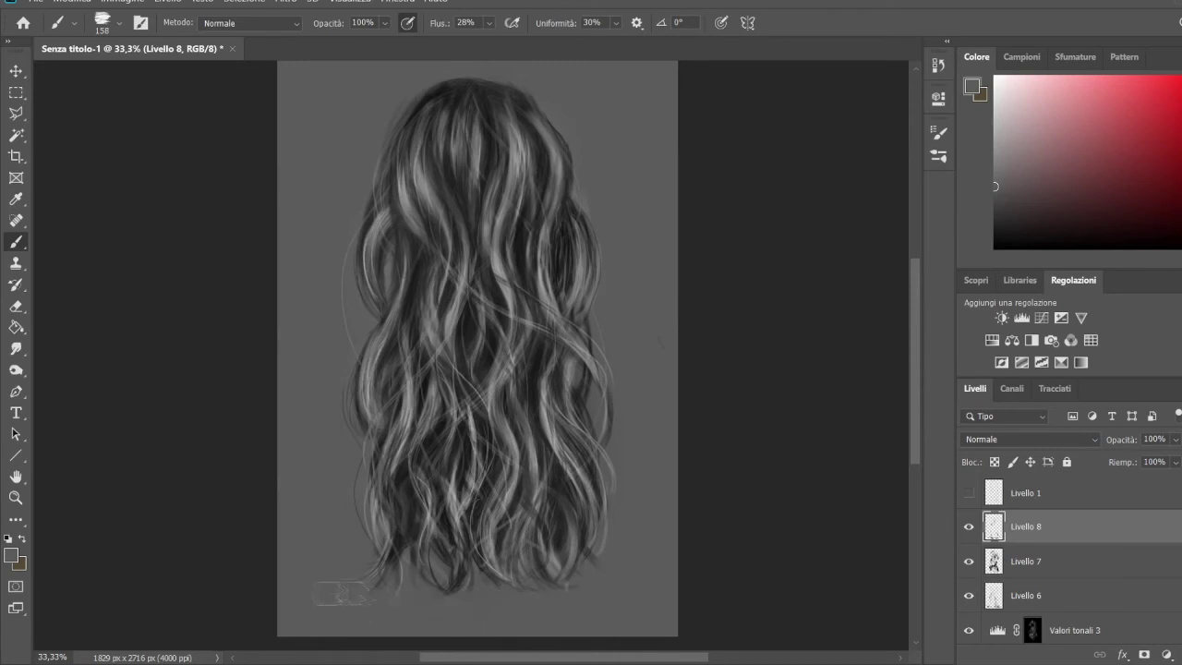
# Step: Paint a dark shadow under the hair ends, then a dark strand mid-left with brush 54
pyautogui.keyDown('alt'); pyautogui.click(466, 582); pyautogui.keyUp('alt')
pyautogui.moveTo(481, 577); pyautogui.dragTo(427, 584)
pyautogui.press('[')
pyautogui.press('[')
pyautogui.press('[')
pyautogui.keyDown('alt'); pyautogui.click(417, 577); pyautogui.keyUp('alt')
pyautogui.keyDown('alt'); pyautogui.click(423, 579); pyautogui.keyUp('alt')
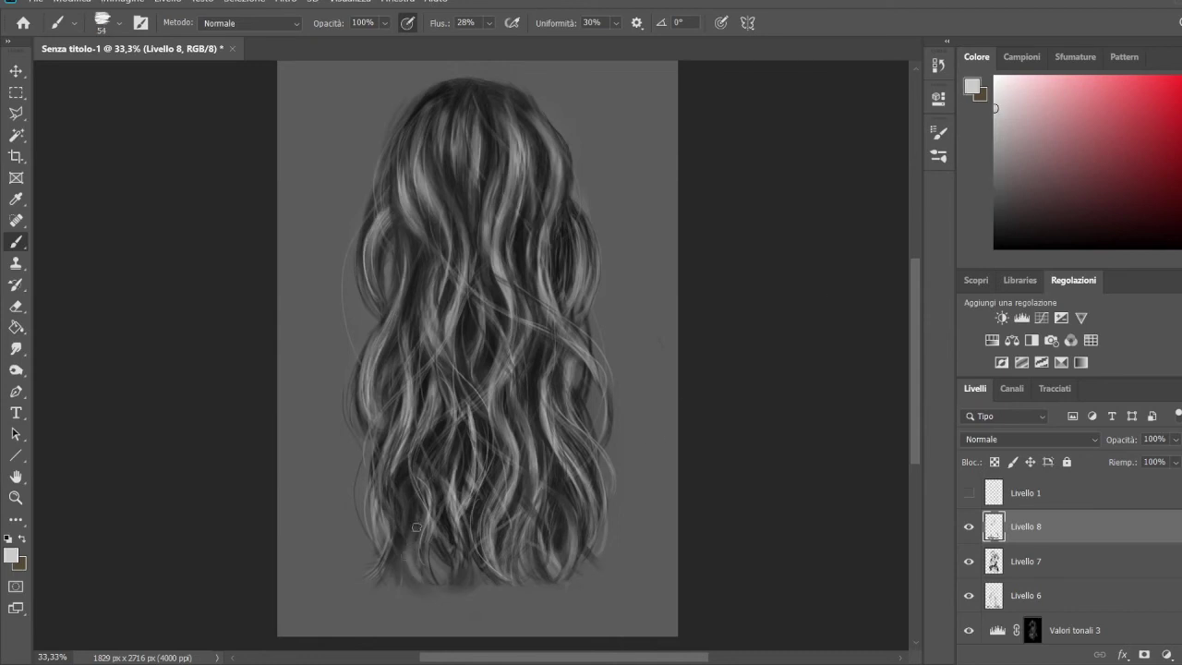
pyautogui.keyDown('alt'); pyautogui.click(417, 545); pyautogui.keyUp('alt')
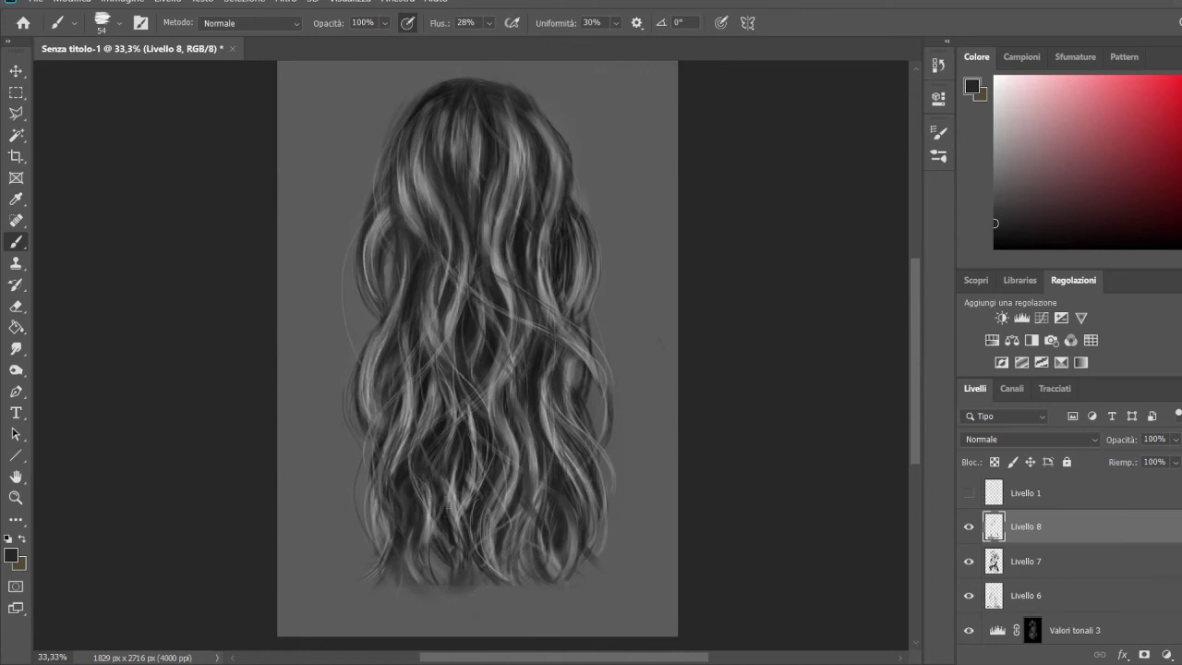
pyautogui.moveTo(449, 360); pyautogui.dragTo(455, 277)
# Step: Add light grey strands near the top of the head and in the upper right hair
pyautogui.keyDown('alt'); pyautogui.click(436, 185); pyautogui.keyUp('alt')
pyautogui.moveTo(459, 165); pyautogui.dragTo(459, 122)
pyautogui.moveTo(511, 175); pyautogui.dragTo(511, 100)
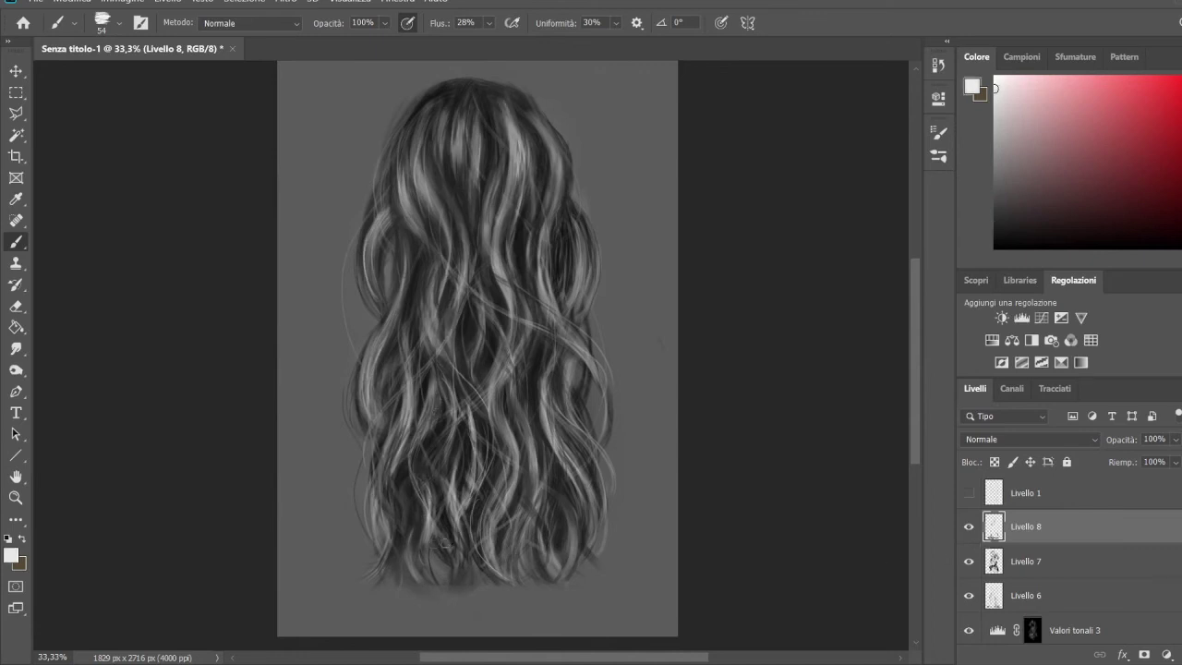
pyautogui.keyDown('alt'); pyautogui.click(442, 594); pyautogui.keyUp('alt')
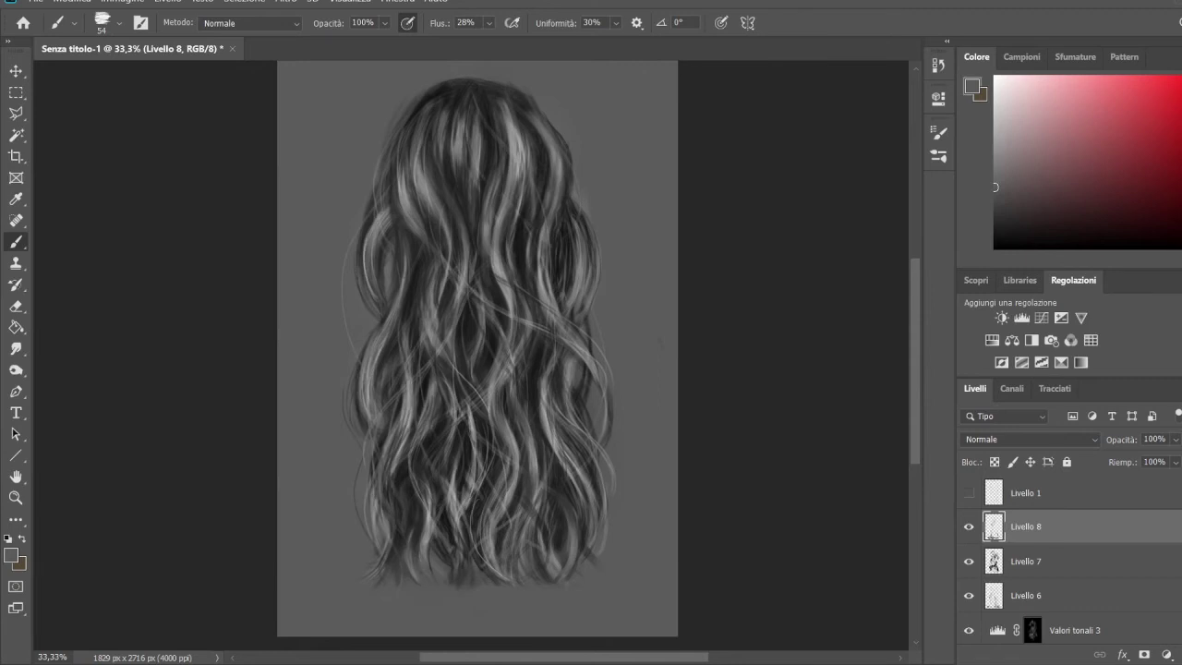
pyautogui.keyDown('alt'); pyautogui.click(409, 304); pyautogui.keyUp('alt')
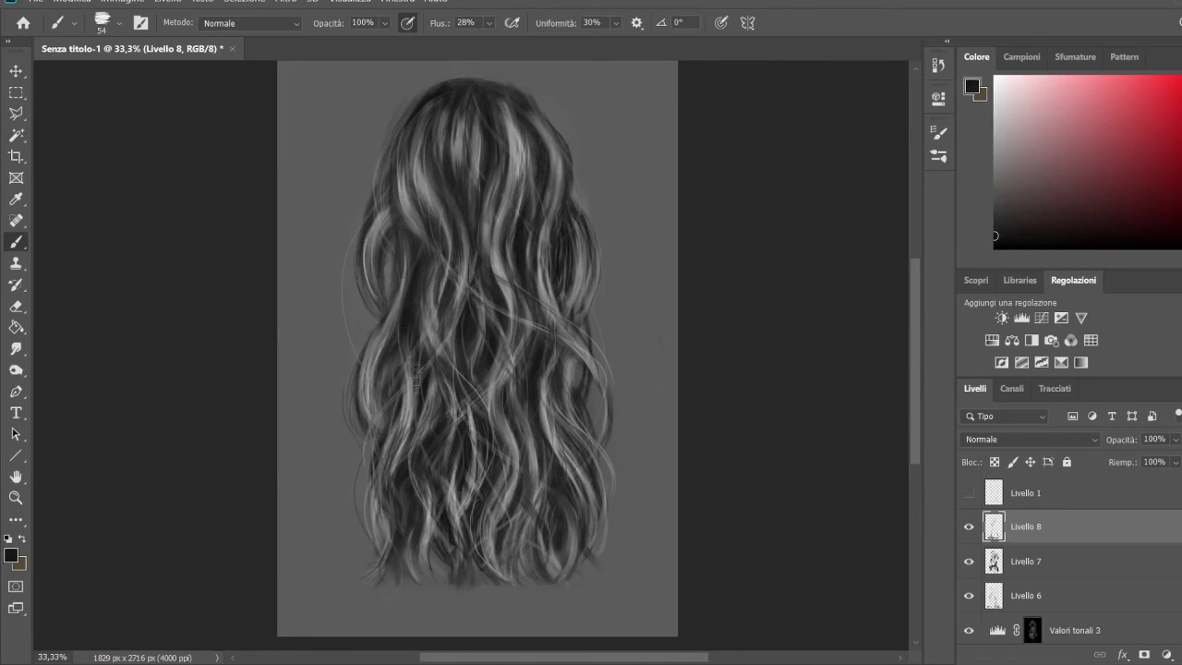
pyautogui.keyDown('alt'); pyautogui.click(417, 393); pyautogui.keyUp('alt')
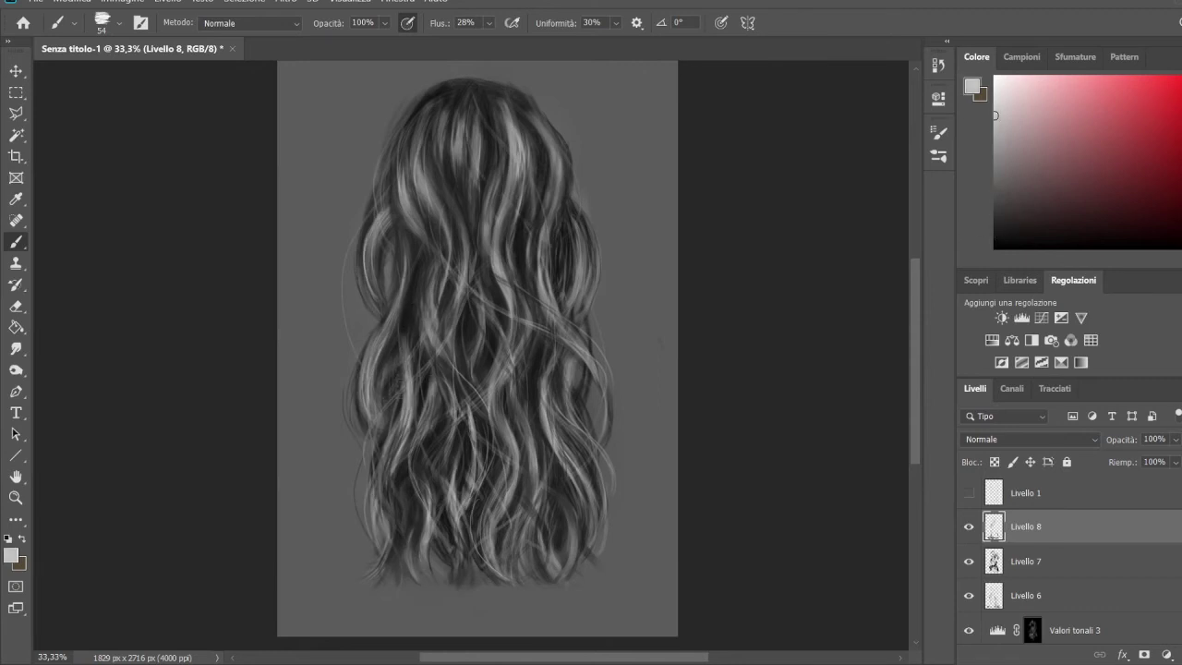
pyautogui.moveTo(519, 161); pyautogui.dragTo(506, 253)
pyautogui.moveTo(569, 176); pyautogui.dragTo(550, 278)
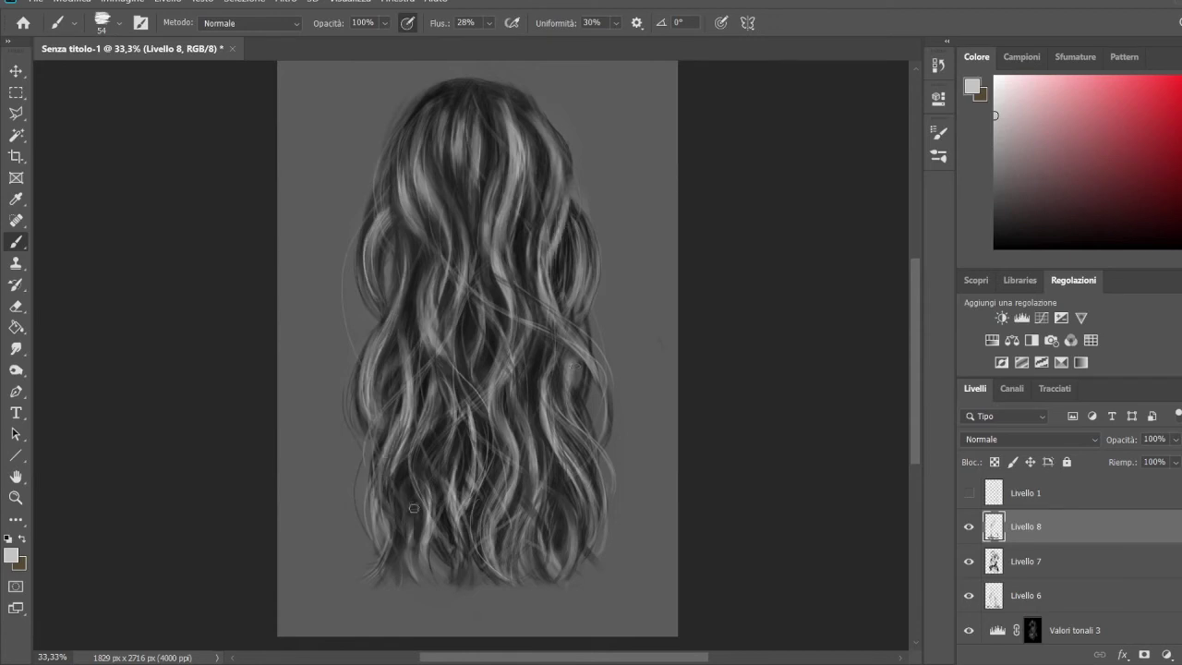
# Step: Paint near-black strands through the lower-middle, lower-right, upper-middle and upper-left hair
pyautogui.keyDown('alt'); pyautogui.click(429, 469); pyautogui.keyUp('alt')
pyautogui.moveTo(434, 482)
pyautogui.mouseDown()
pyautogui.moveTo(423, 434)
pyautogui.moveTo(447, 432)
pyautogui.moveTo(449, 397)
pyautogui.mouseUp()
pyautogui.moveTo(495, 486)
pyautogui.mouseDown()
pyautogui.moveTo(479, 423)
pyautogui.moveTo(505, 431)
pyautogui.moveTo(480, 367)
pyautogui.mouseUp()
pyautogui.moveTo(532, 431); pyautogui.dragTo(528, 393)
pyautogui.moveTo(567, 452)
pyautogui.mouseDown()
pyautogui.moveTo(556, 378)
pyautogui.moveTo(572, 364)
pyautogui.moveTo(531, 295)
pyautogui.mouseUp()
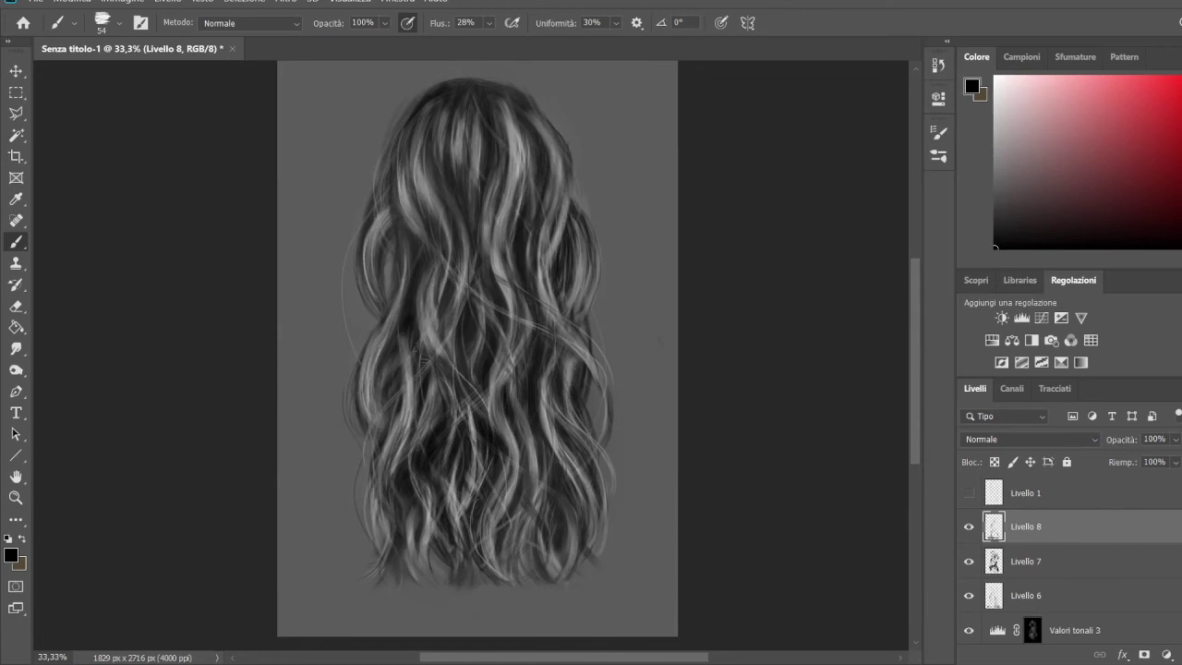
pyautogui.moveTo(467, 222)
pyautogui.mouseDown()
pyautogui.moveTo(467, 157)
pyautogui.moveTo(453, 140)
pyautogui.moveTo(434, 144)
pyautogui.mouseUp()
pyautogui.moveTo(431, 234); pyautogui.dragTo(421, 122)
pyautogui.moveTo(423, 192); pyautogui.dragTo(414, 121)
pyautogui.moveTo(406, 166); pyautogui.dragTo(396, 124)
# Step: Add a light strand lower middle, darken the left hair in black, and add a Levels adjustment
pyautogui.keyDown('alt'); pyautogui.click(514, 137); pyautogui.keyUp('alt')
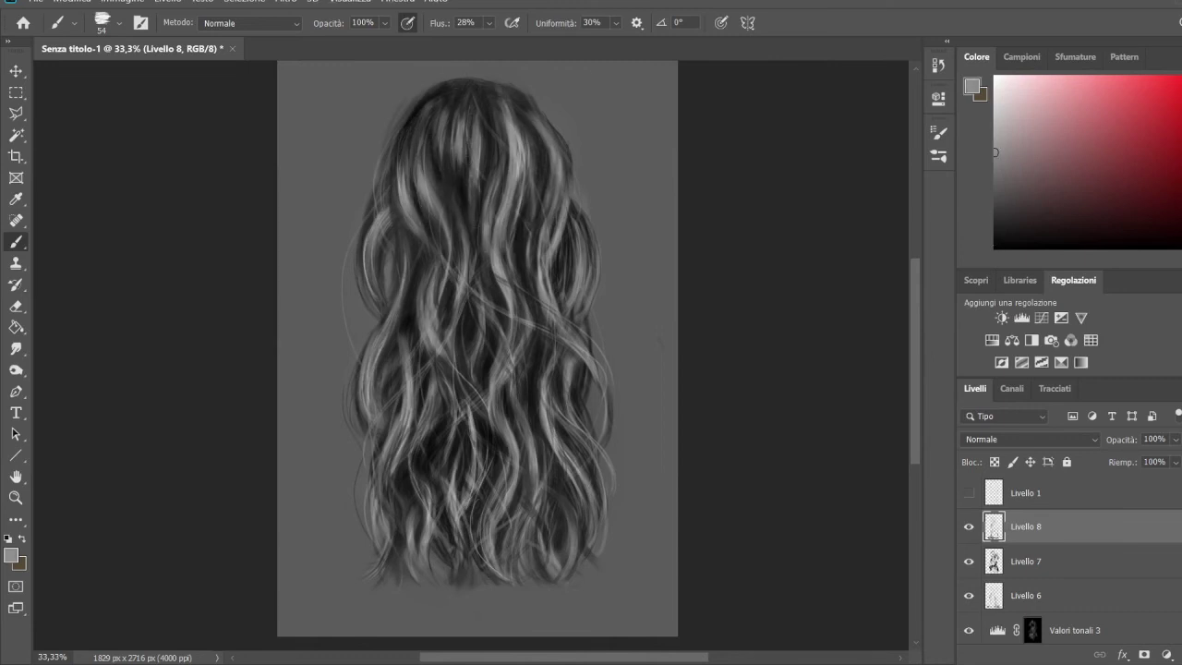
pyautogui.moveTo(560, 503); pyautogui.dragTo(569, 475)
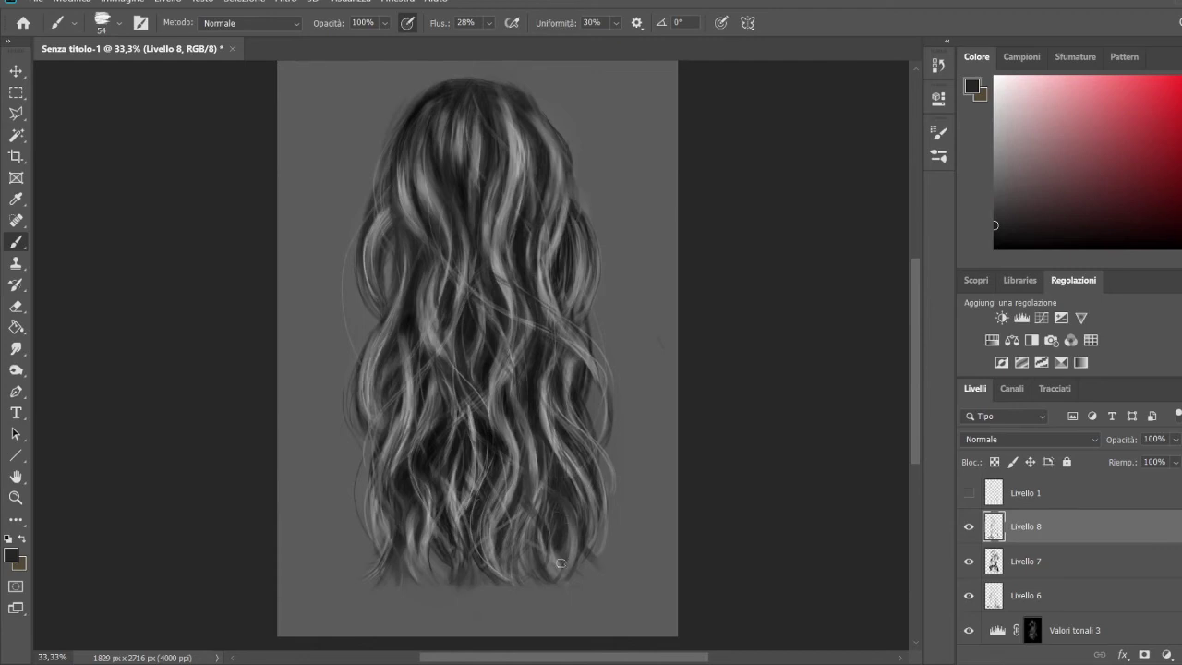
pyautogui.keyDown('alt'); pyautogui.click(524, 413); pyautogui.keyUp('alt')
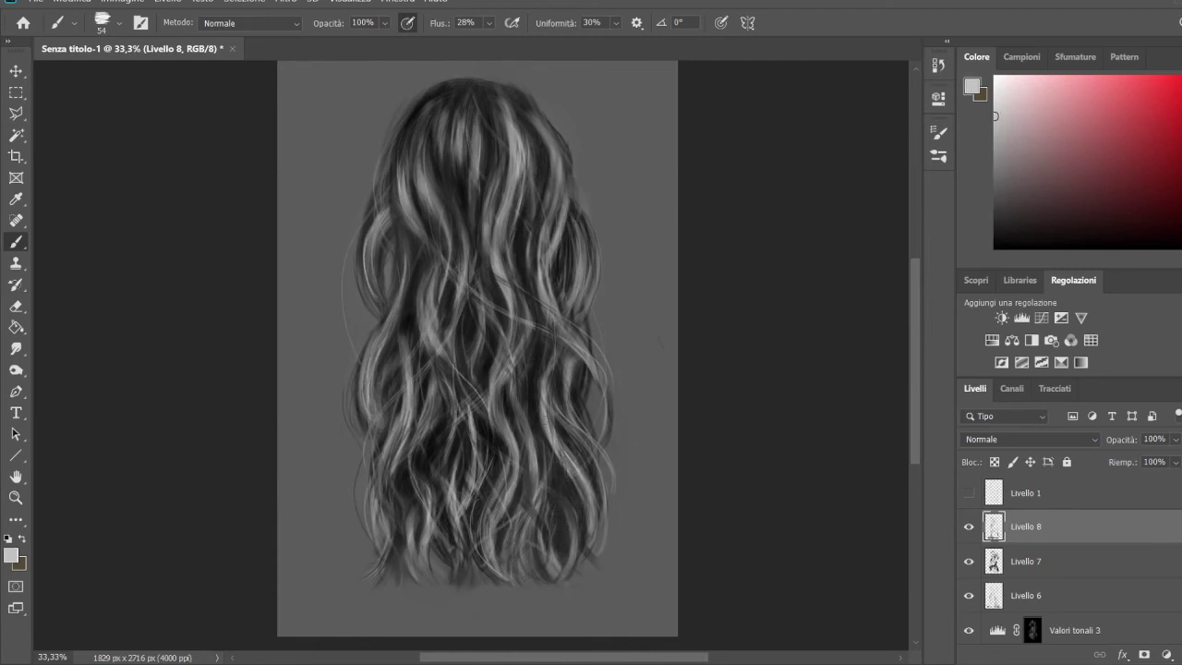
pyautogui.moveTo(508, 474); pyautogui.dragTo(501, 401)
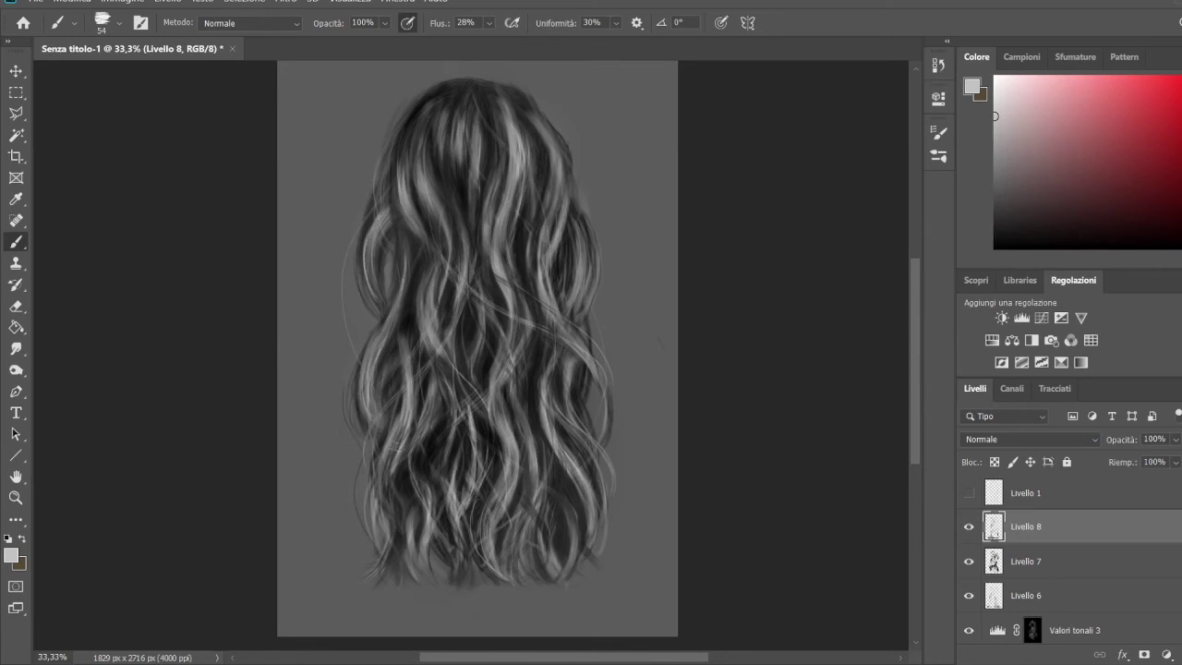
pyautogui.keyDown('alt'); pyautogui.click(388, 481); pyautogui.keyUp('alt')
pyautogui.moveTo(395, 551); pyautogui.dragTo(382, 510)
pyautogui.moveTo(373, 417); pyautogui.dragTo(371, 376)
pyautogui.moveTo(387, 303); pyautogui.dragTo(375, 175)
pyautogui.moveTo(383, 222); pyautogui.dragTo(378, 176)
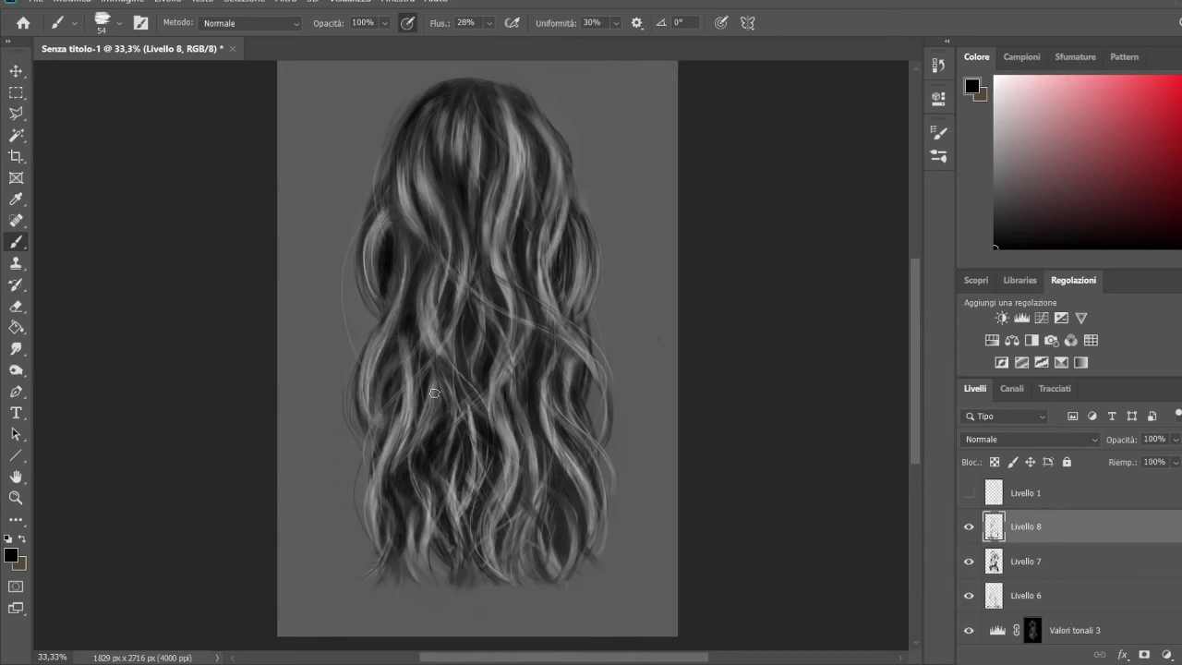
pyautogui.moveTo(399, 349); pyautogui.dragTo(384, 388)
pyautogui.click(1022, 318)
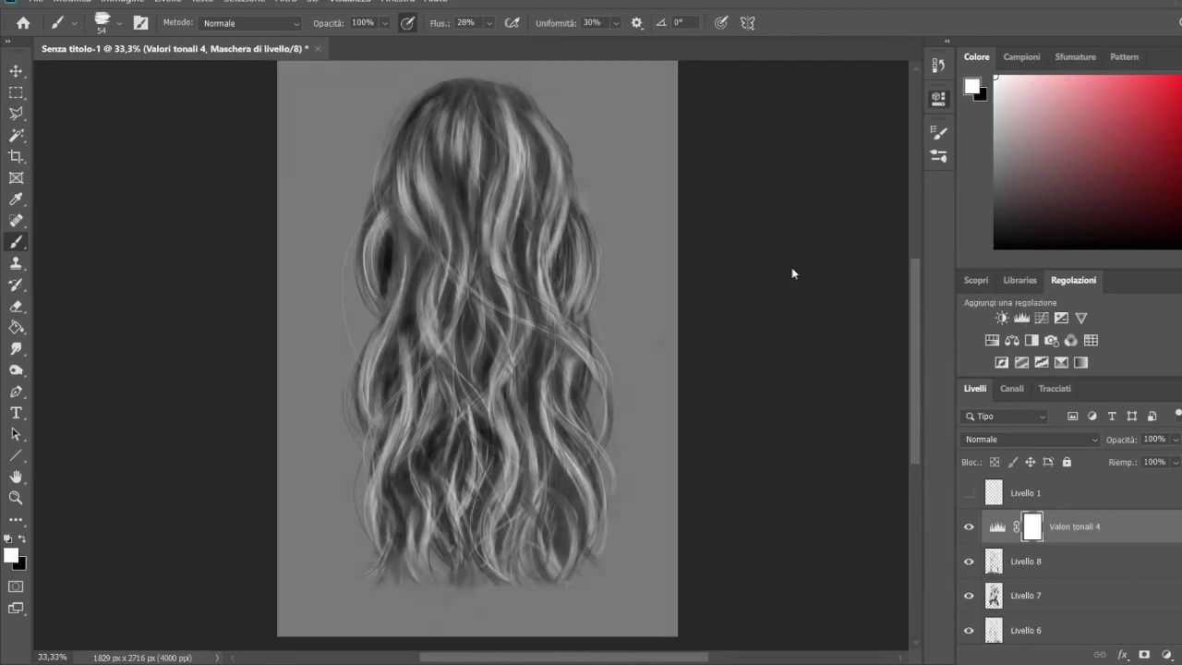
# Step: Invert the Levels mask and paint white to brighten strands across the top and middle
pyautogui.hotkey('ctrl', 'i')
pyautogui.moveTo(489, 267); pyautogui.dragTo(488, 194)
pyautogui.moveTo(425, 259)
pyautogui.mouseDown()
pyautogui.moveTo(423, 154)
pyautogui.moveTo(403, 218)
pyautogui.moveTo(414, 444)
pyautogui.mouseUp()
pyautogui.moveTo(471, 287); pyautogui.dragTo(517, 397)
pyautogui.moveTo(552, 354); pyautogui.dragTo(437, 554)
pyautogui.moveTo(418, 431); pyautogui.dragTo(416, 540)
pyautogui.moveTo(488, 360)
pyautogui.mouseDown()
pyautogui.moveTo(482, 113)
pyautogui.moveTo(524, 184)
pyautogui.mouseUp()
pyautogui.moveTo(443, 97); pyautogui.dragTo(414, 185)
pyautogui.moveTo(474, 258); pyautogui.dragTo(483, 340)
# Step: Set the Levels opacity to 70%, create Livello 9, and darken the bottom-left hair tips
pyautogui.press('x')
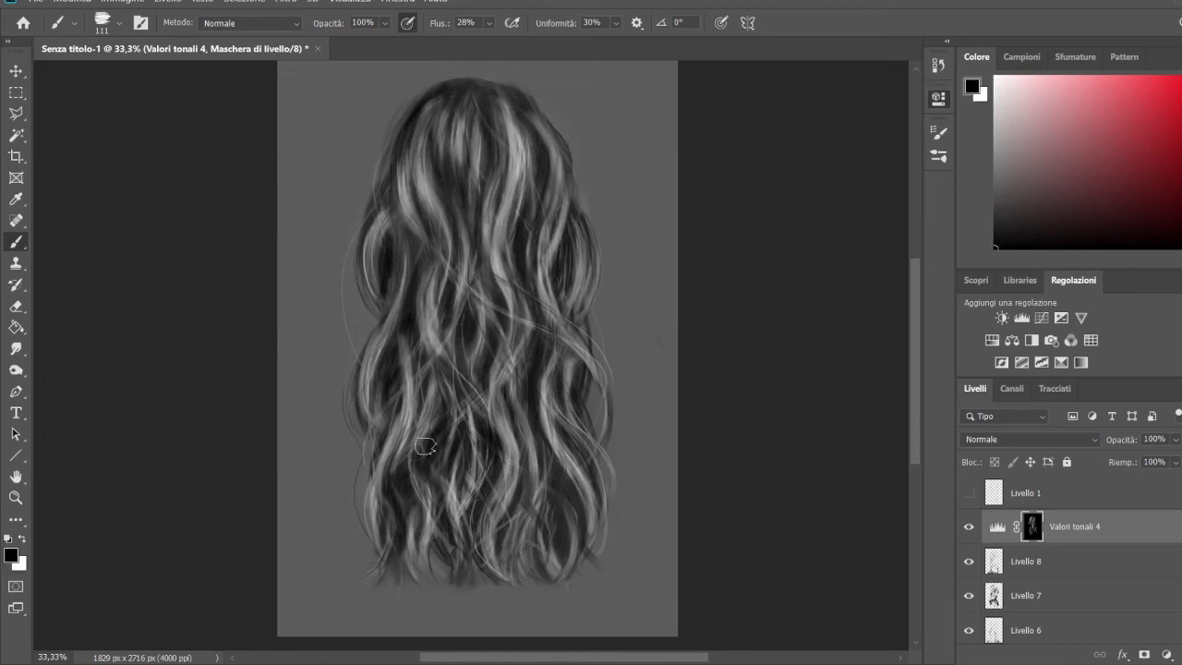
pyautogui.press('x')
pyautogui.moveTo(1176, 440); pyautogui.dragTo(1176, 465)
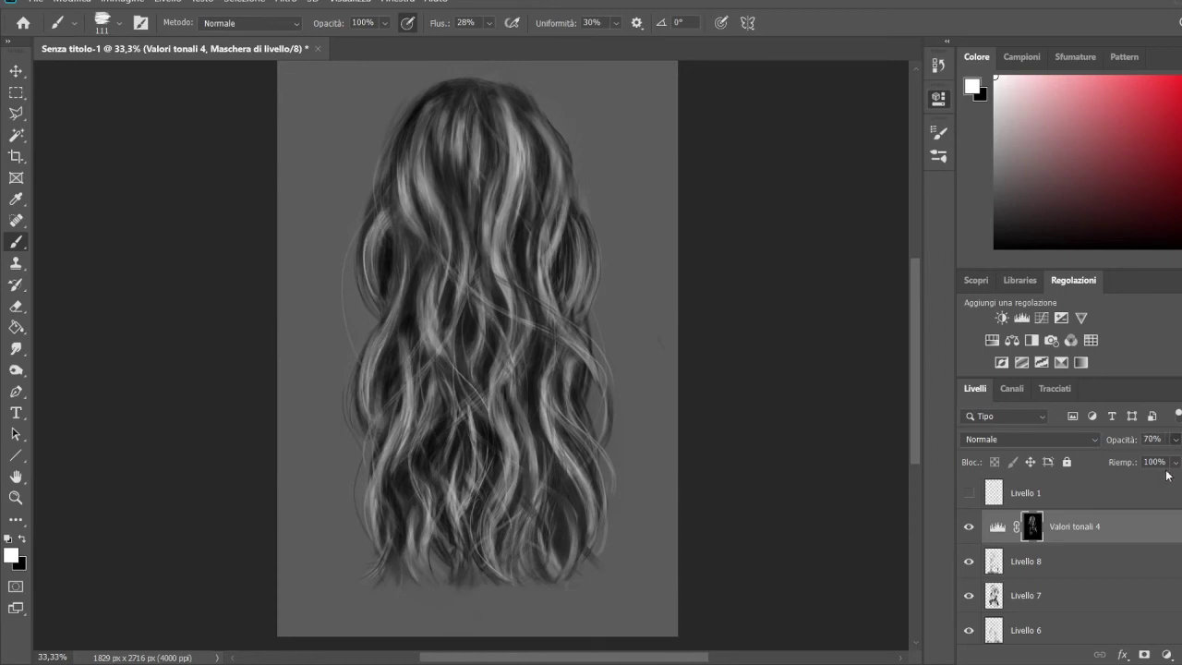
pyautogui.hotkey('ctrl', 'shift', 'alt', 'n')
pyautogui.press('x')
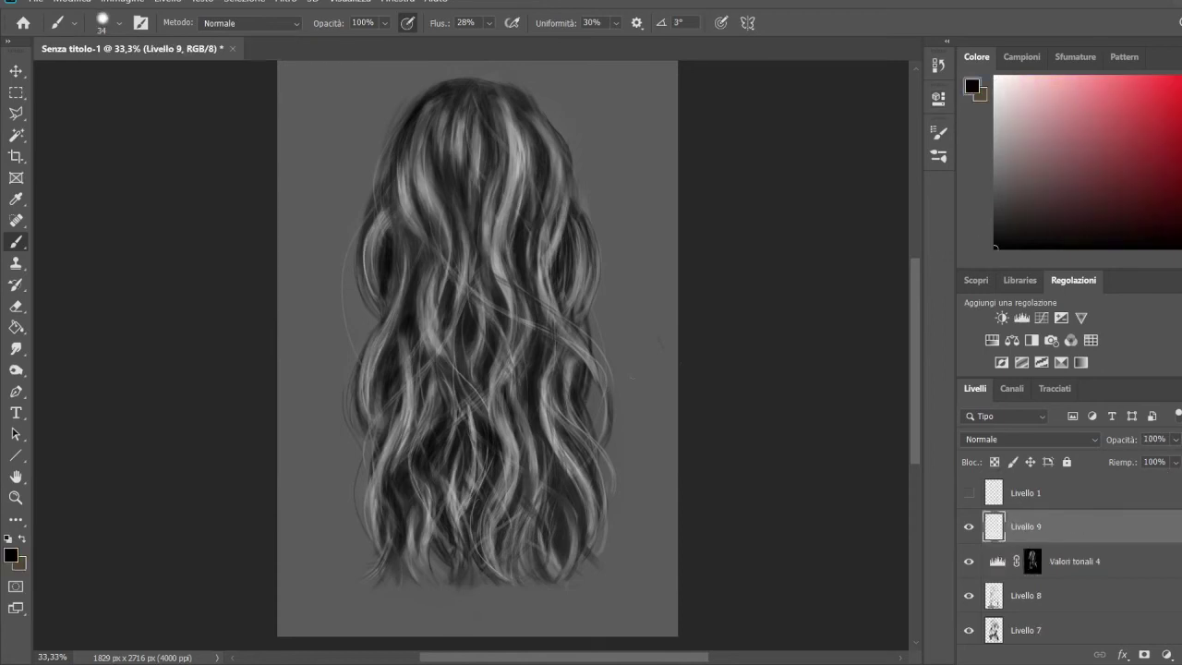
pyautogui.press('.')
pyautogui.moveTo(401, 567); pyautogui.dragTo(390, 552)
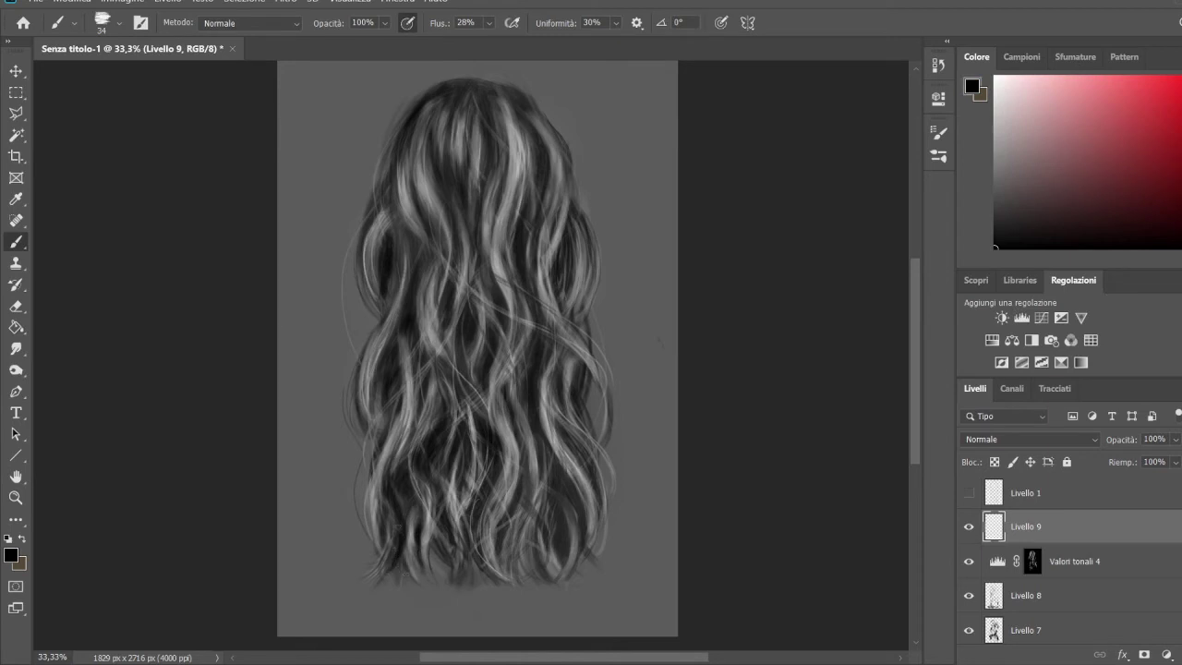
# Step: Darken the lower hair ends and paint light strands plus small dark strokes on the right
pyautogui.moveTo(507, 528); pyautogui.dragTo(537, 581)
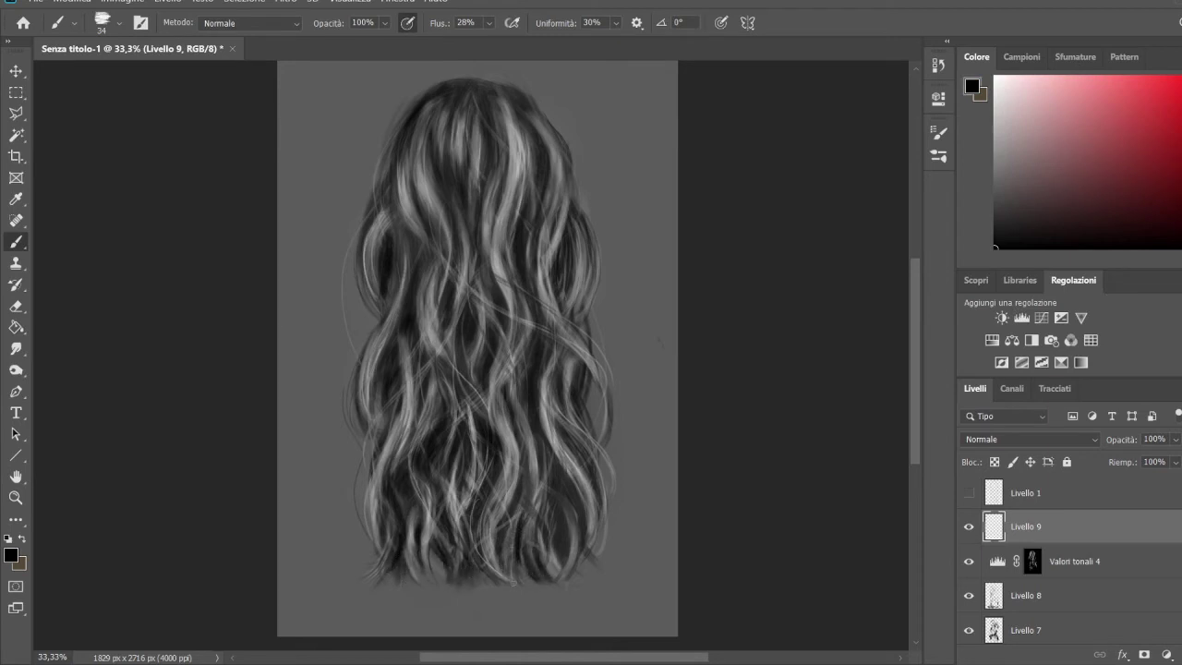
pyautogui.moveTo(466, 495); pyautogui.dragTo(494, 479)
pyautogui.keyDown('alt'); pyautogui.click(479, 480); pyautogui.keyUp('alt')
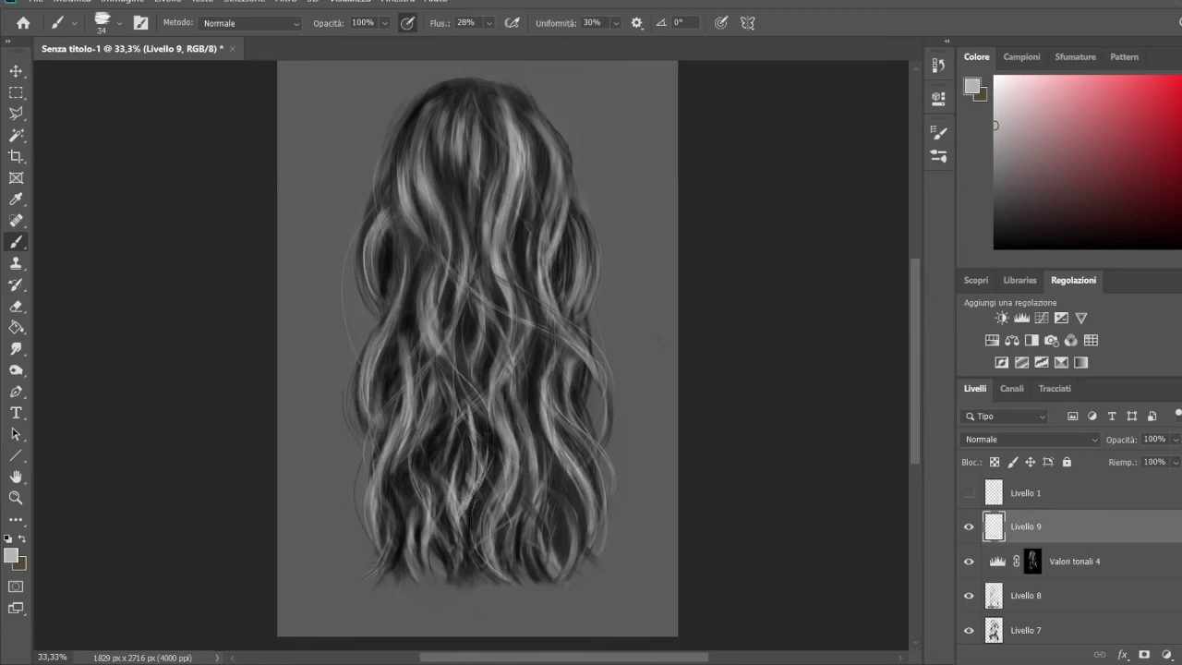
pyautogui.moveTo(528, 477); pyautogui.dragTo(545, 573)
pyautogui.moveTo(530, 451)
pyautogui.mouseDown()
pyautogui.moveTo(536, 554)
pyautogui.moveTo(578, 554)
pyautogui.mouseUp()
pyautogui.moveTo(558, 364); pyautogui.dragTo(554, 414)
pyautogui.keyDown('alt'); pyautogui.click(554, 351); pyautogui.keyUp('alt')
pyautogui.moveTo(554, 344); pyautogui.dragTo(534, 388)
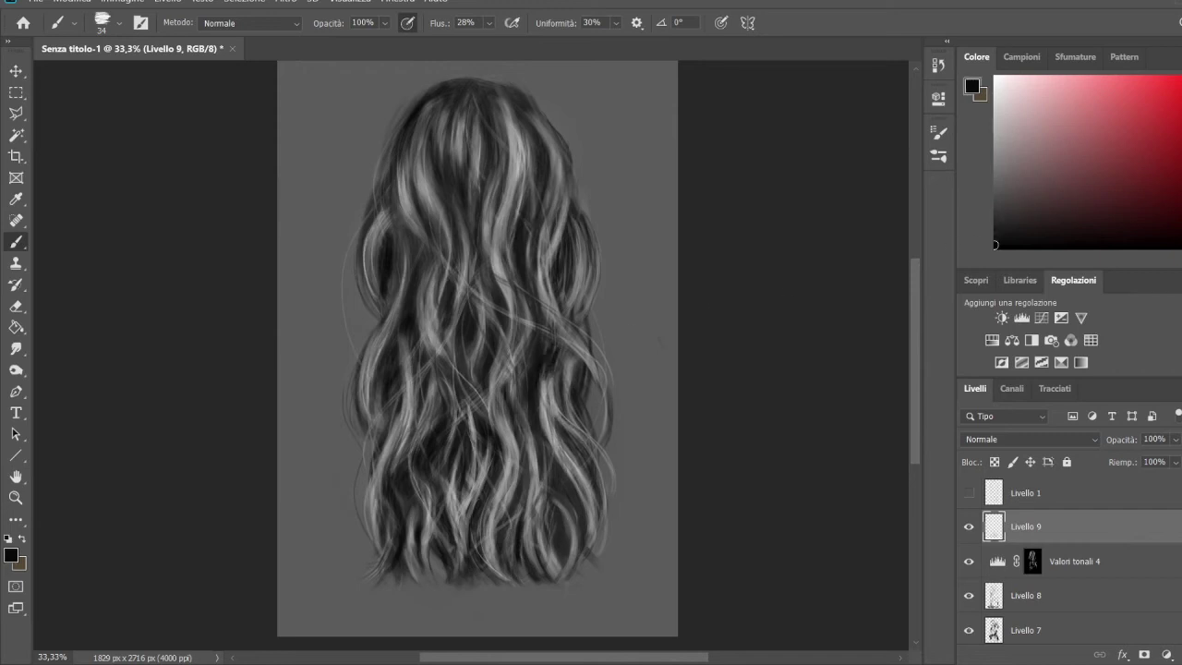
# Step: Add small light strokes lower right, then darken the lower hair with vertical black strokes
pyautogui.keyDown('alt'); pyautogui.click(563, 524); pyautogui.keyUp('alt')
pyautogui.moveTo(564, 510); pyautogui.dragTo(565, 564)
pyautogui.keyDown('alt'); pyautogui.click(555, 501); pyautogui.keyUp('alt')
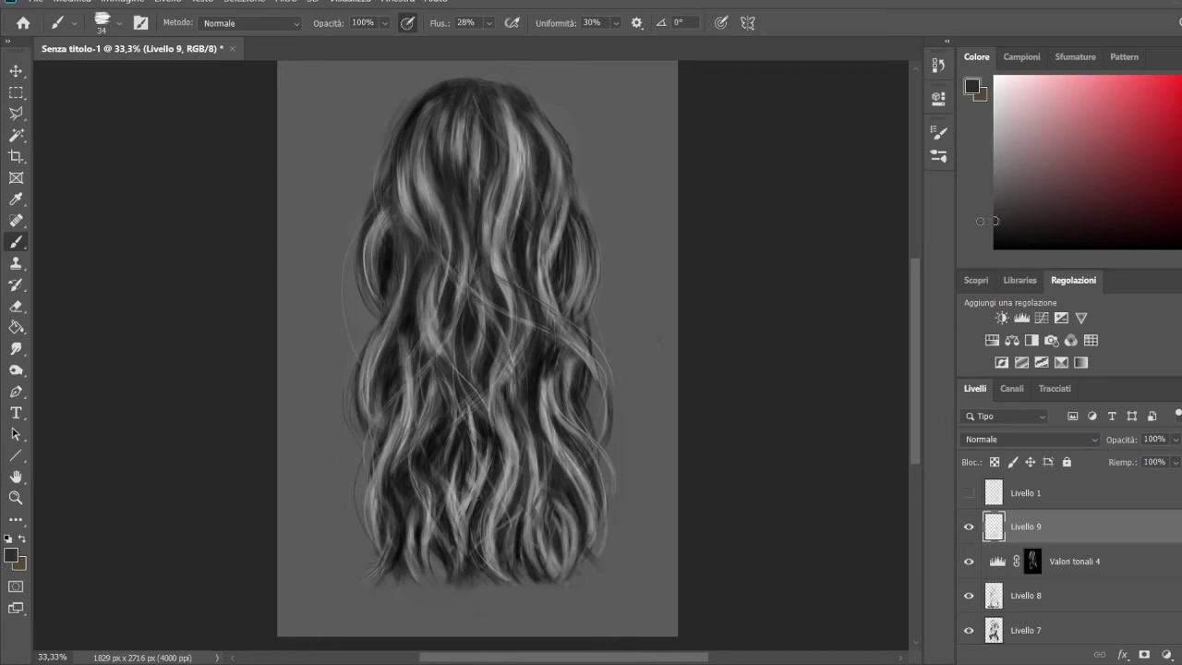
pyautogui.moveTo(536, 482); pyautogui.dragTo(543, 548)
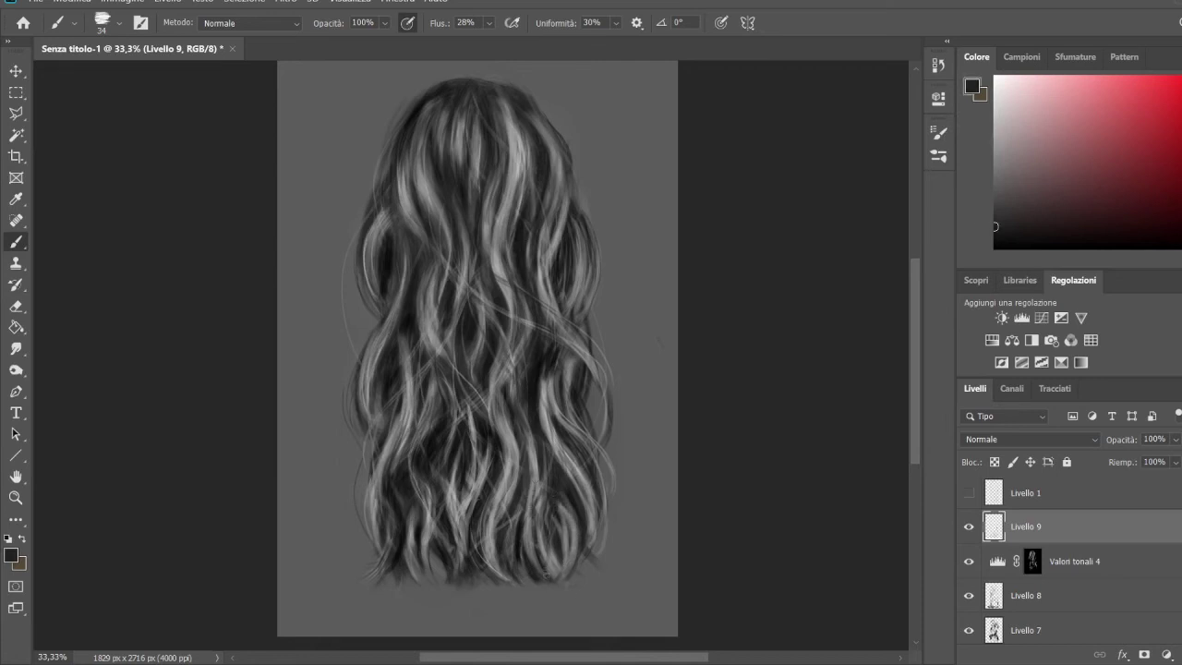
pyautogui.moveTo(460, 483); pyautogui.dragTo(460, 547)
pyautogui.moveTo(499, 471); pyautogui.dragTo(499, 562)
pyautogui.moveTo(534, 461); pyautogui.dragTo(534, 553)
pyautogui.moveTo(564, 442); pyautogui.dragTo(582, 526)
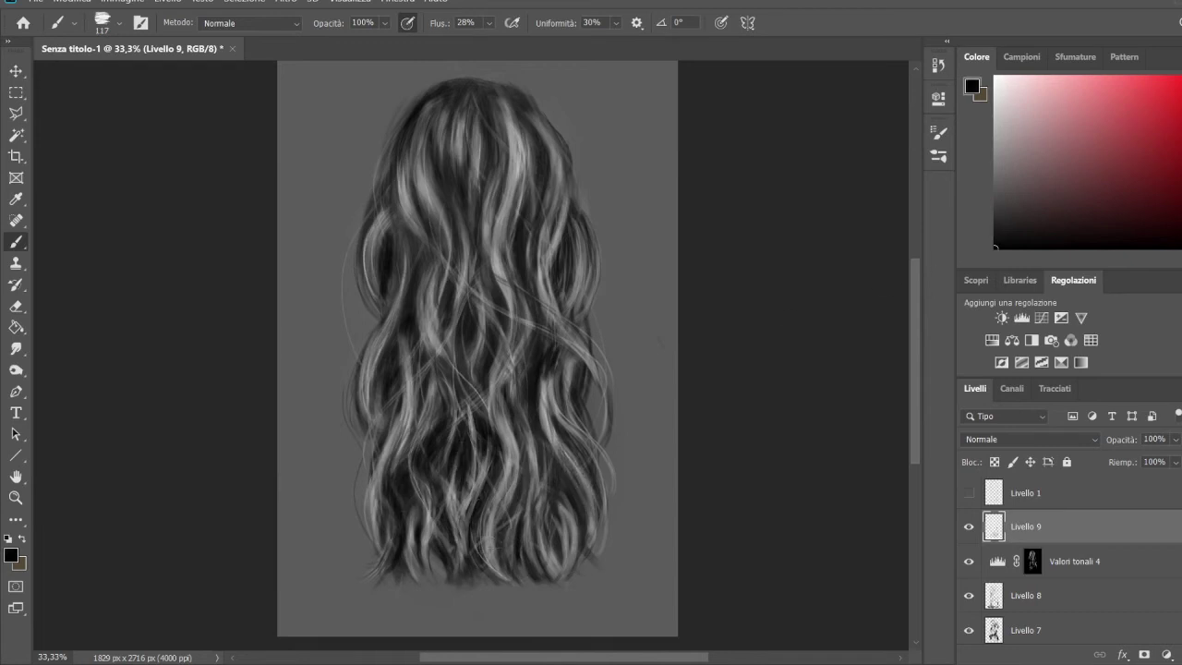
# Step: Deepen shadows on the upper-left and central hair, then dab light highlights with a smaller brush
pyautogui.moveTo(412, 305); pyautogui.dragTo(406, 245)
pyautogui.moveTo(476, 208); pyautogui.dragTo(475, 300)
pyautogui.moveTo(494, 152); pyautogui.dragTo(510, 277)
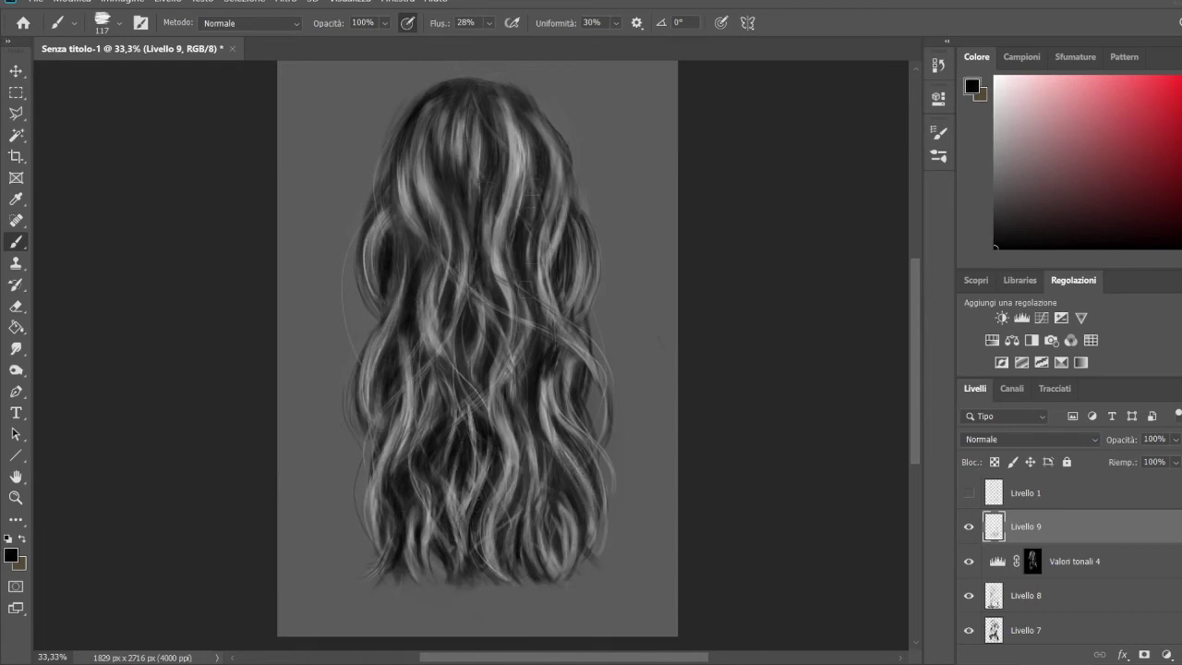
pyautogui.moveTo(532, 175); pyautogui.dragTo(509, 388)
pyautogui.moveTo(480, 247)
pyautogui.mouseDown()
pyautogui.moveTo(429, 383)
pyautogui.moveTo(427, 279)
pyautogui.mouseUp()
pyautogui.keyDown('alt'); pyautogui.click(422, 227); pyautogui.keyUp('alt')
pyautogui.press('[')
pyautogui.press('[')
pyautogui.press('[')
pyautogui.click(995, 160)
# Step: Paint black strokes across the middle, lower-right and upper-right hair
pyautogui.keyDown('alt'); pyautogui.click(473, 400); pyautogui.keyUp('alt')
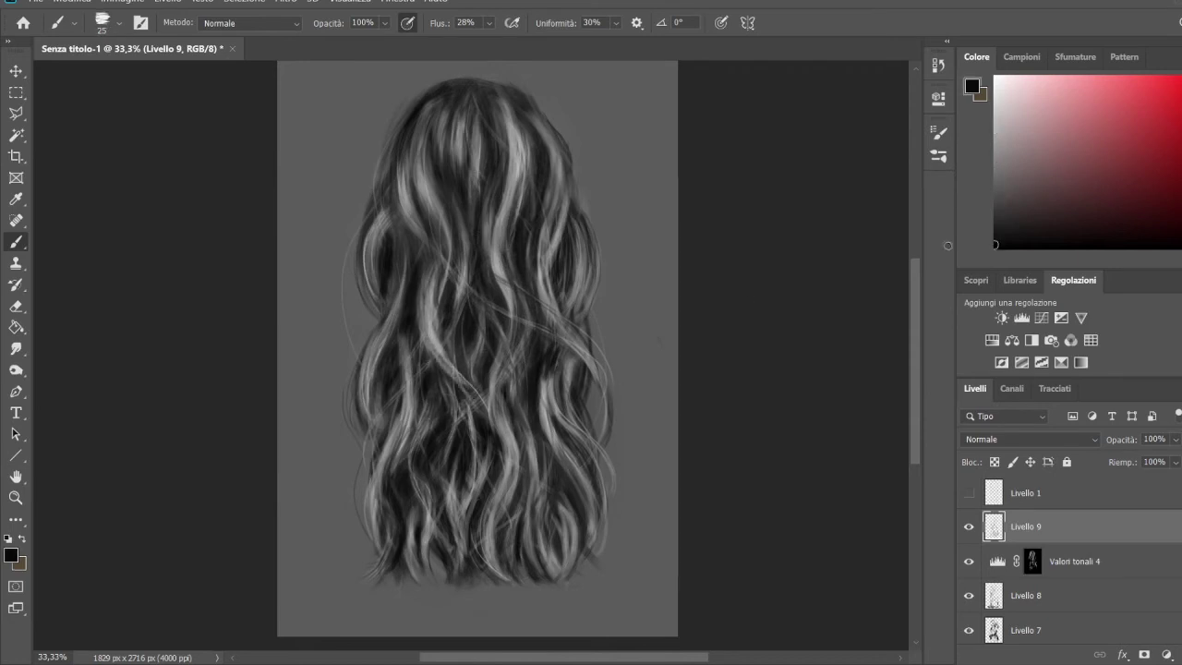
pyautogui.moveTo(451, 332); pyautogui.dragTo(434, 388)
pyautogui.moveTo(498, 291); pyautogui.dragTo(503, 360)
pyautogui.moveTo(447, 420); pyautogui.dragTo(434, 212)
pyautogui.moveTo(541, 185); pyautogui.dragTo(494, 337)
pyautogui.moveTo(540, 369)
pyautogui.mouseDown()
pyautogui.moveTo(518, 452)
pyautogui.moveTo(480, 490)
pyautogui.mouseUp()
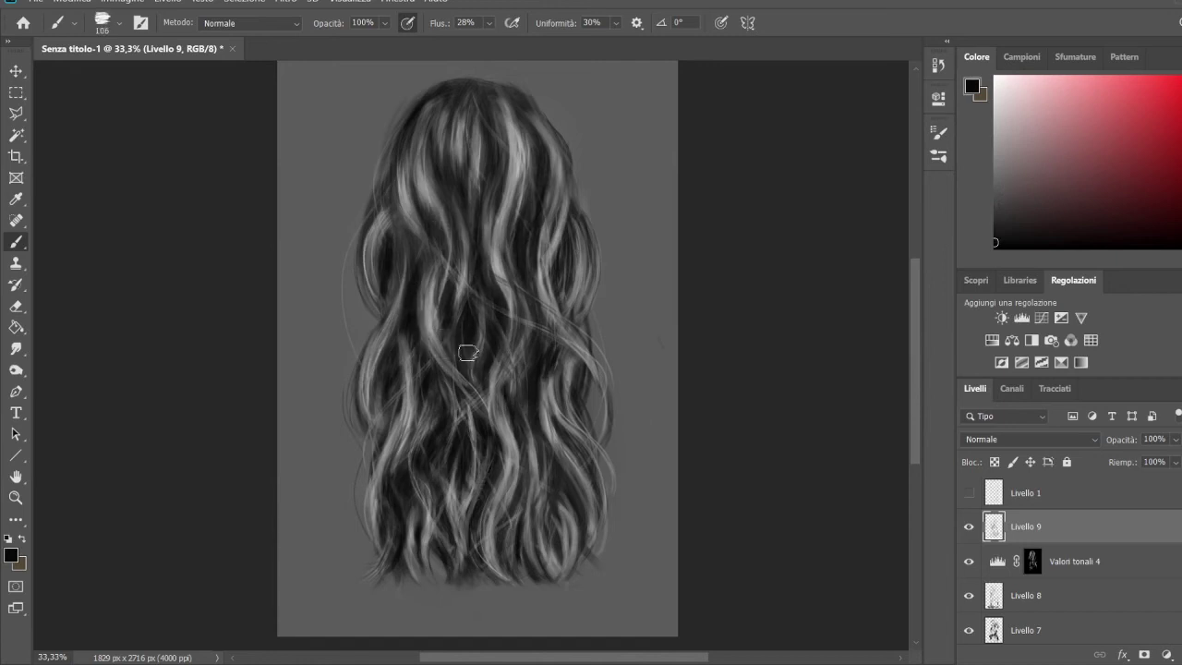
pyautogui.moveTo(533, 434); pyautogui.dragTo(517, 527)
pyautogui.moveTo(559, 476); pyautogui.dragTo(538, 541)
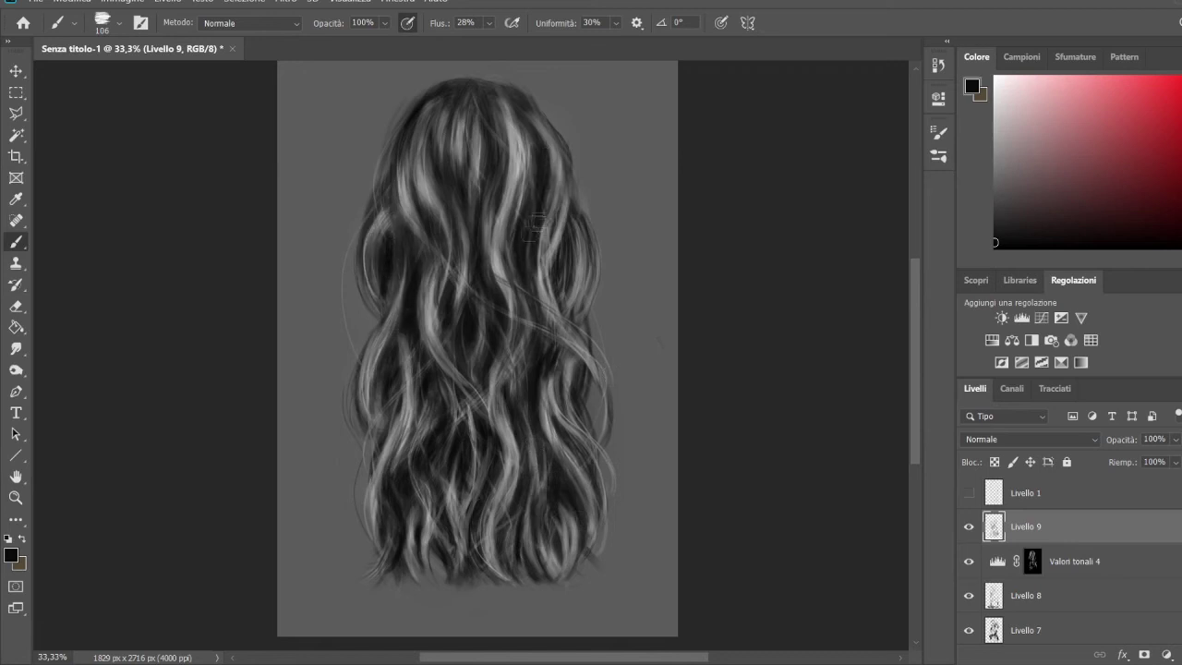
pyautogui.moveTo(554, 138); pyautogui.dragTo(536, 235)
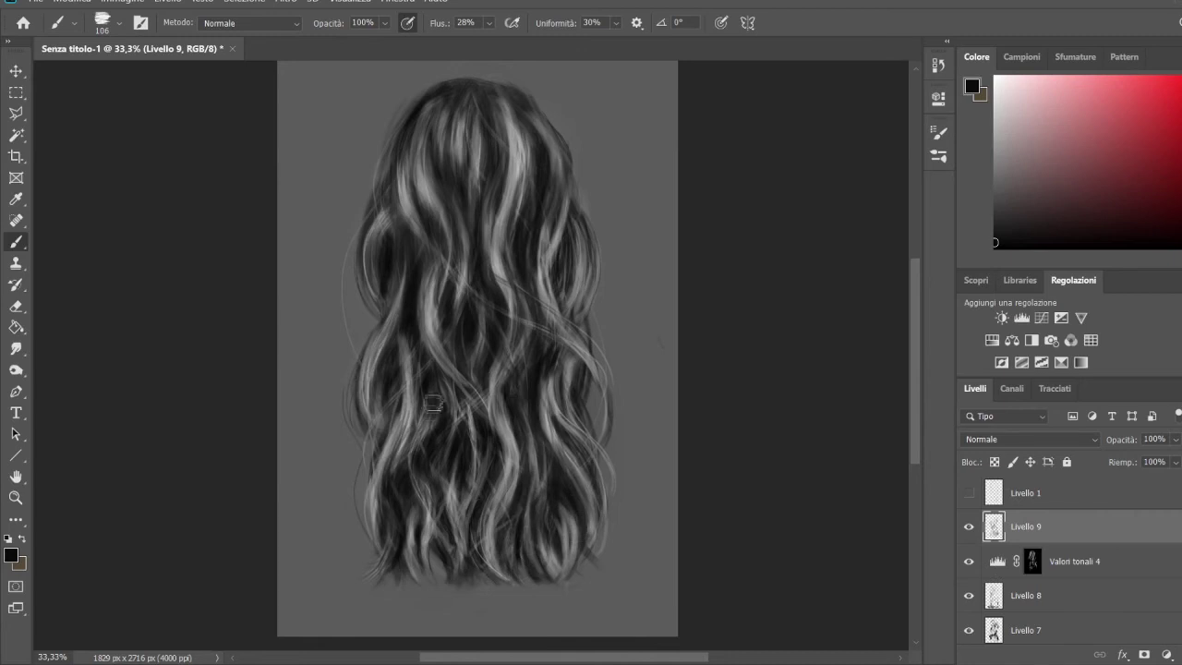
# Step: Paint light highlight strands on the middle hair using a grey sampled from the hair
pyautogui.keyDown('alt'); pyautogui.click(465, 342); pyautogui.keyUp('alt')
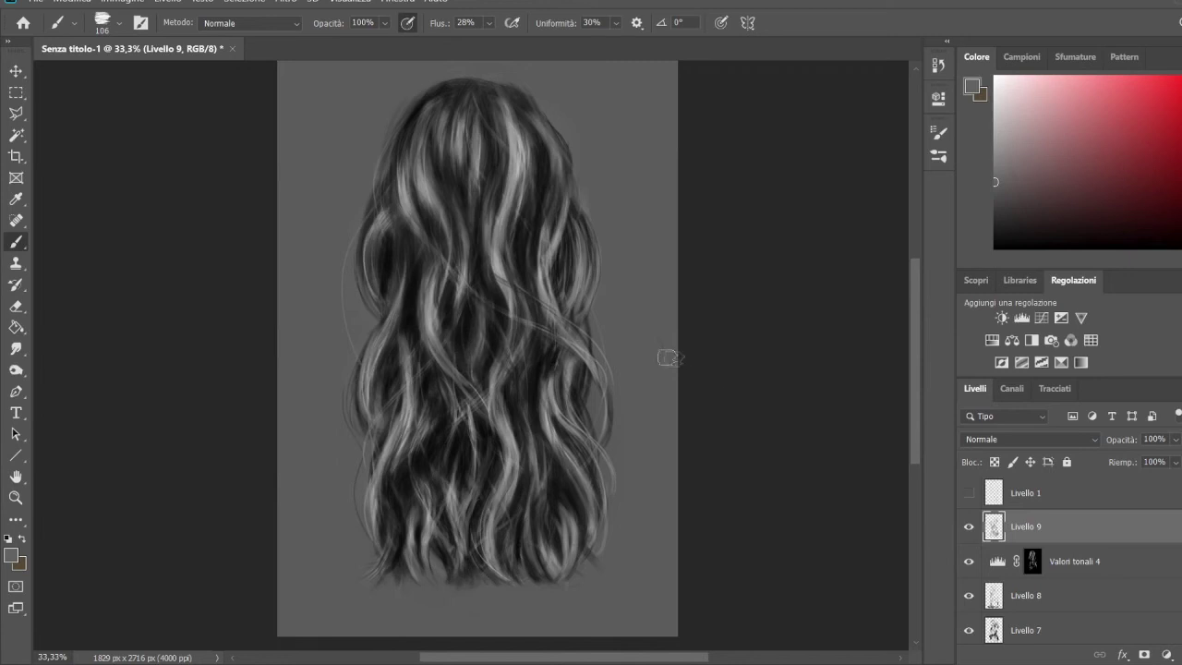
pyautogui.keyDown('alt'); pyautogui.click(501, 357); pyautogui.keyUp('alt')
pyautogui.moveTo(474, 303)
pyautogui.mouseDown()
pyautogui.moveTo(475, 360)
pyautogui.moveTo(486, 356)
pyautogui.moveTo(543, 430)
pyautogui.mouseUp()
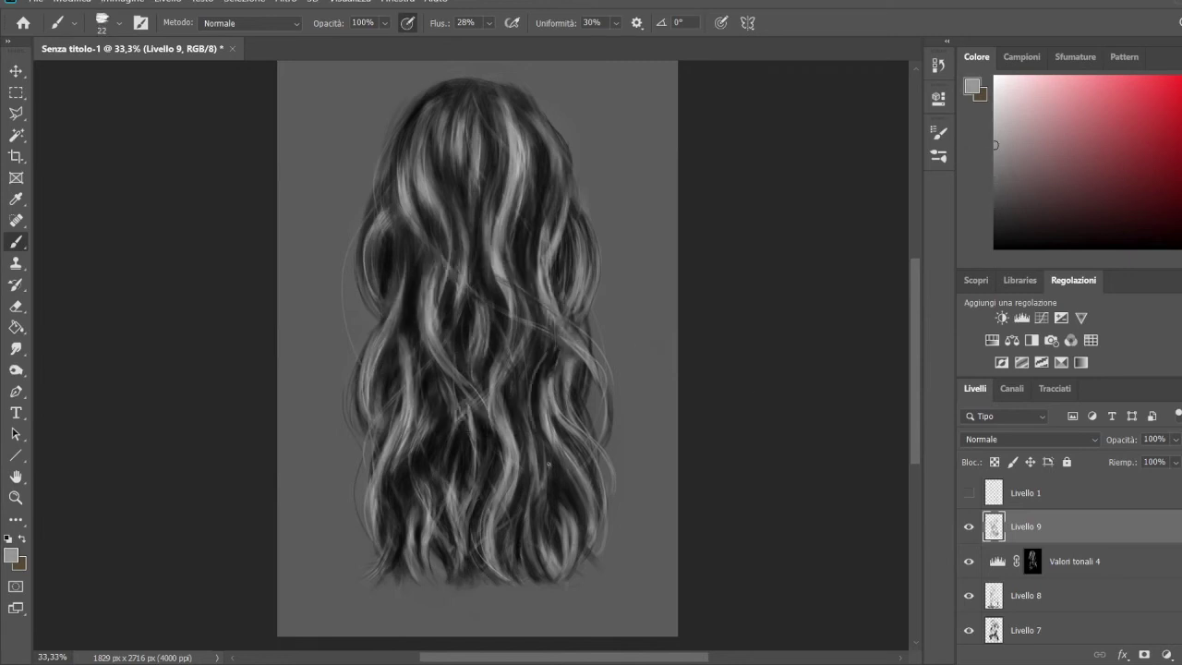
pyautogui.keyDown('alt'); pyautogui.click(454, 450); pyautogui.keyUp('alt')
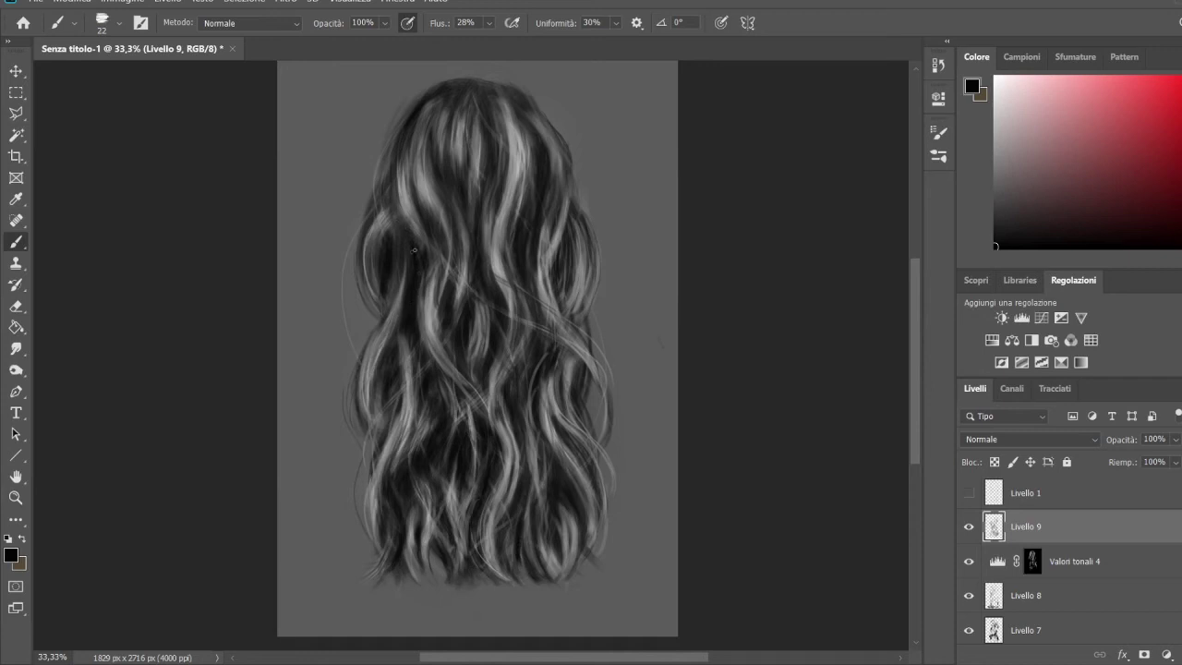
pyautogui.keyDown('alt'); pyautogui.click(660, 342); pyautogui.keyUp('alt')
pyautogui.press(']')
pyautogui.press(']')
pyautogui.press(']')
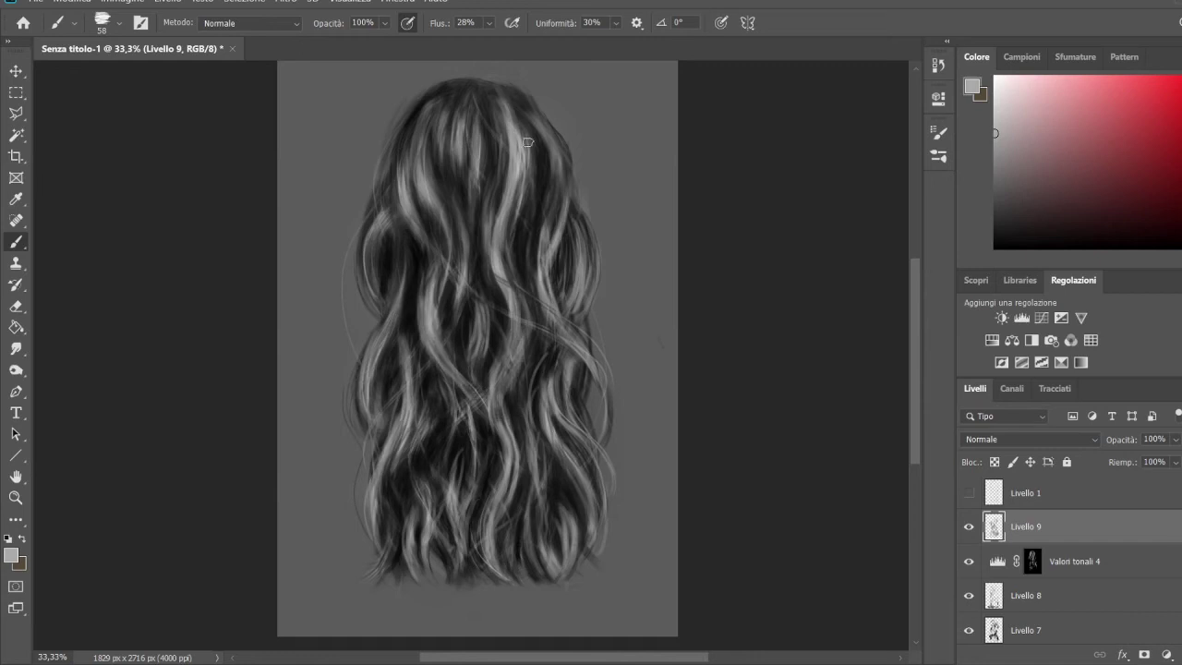
pyautogui.keyDown('alt'); pyautogui.click(504, 339); pyautogui.keyUp('alt')
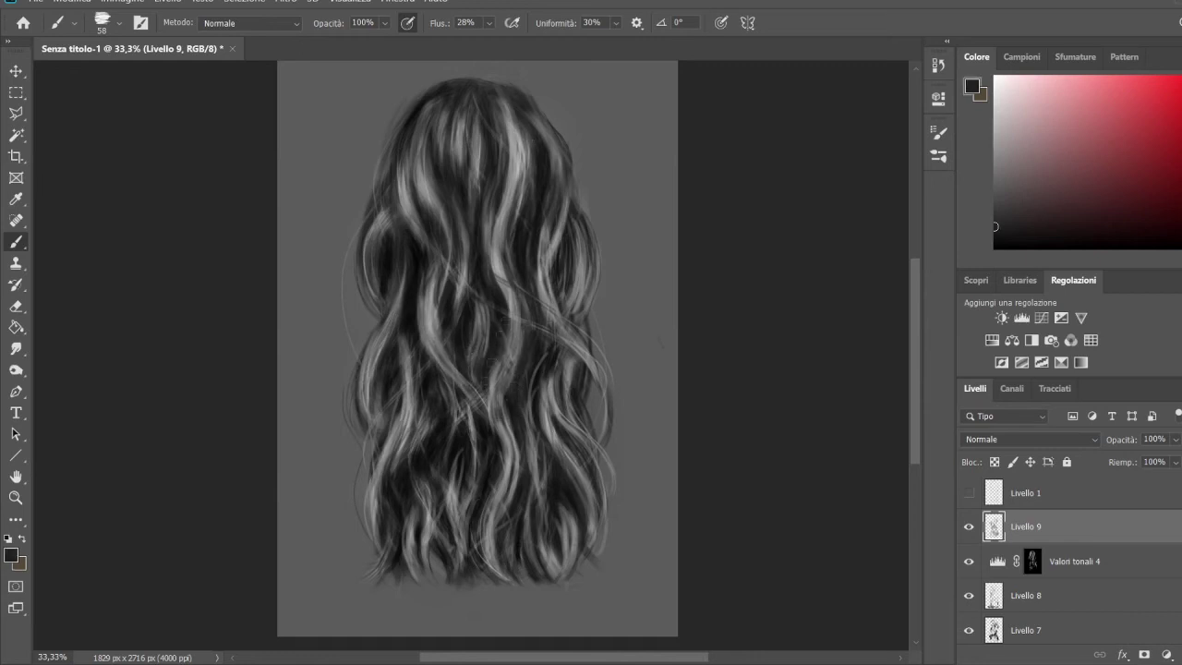
# Step: At 100% zoom paint new light hair strands, then add a Levels adjustment above Livello 9
pyautogui.hotkey('ctrl', '1')
pyautogui.press('[')
pyautogui.press('[')
pyautogui.press('[')
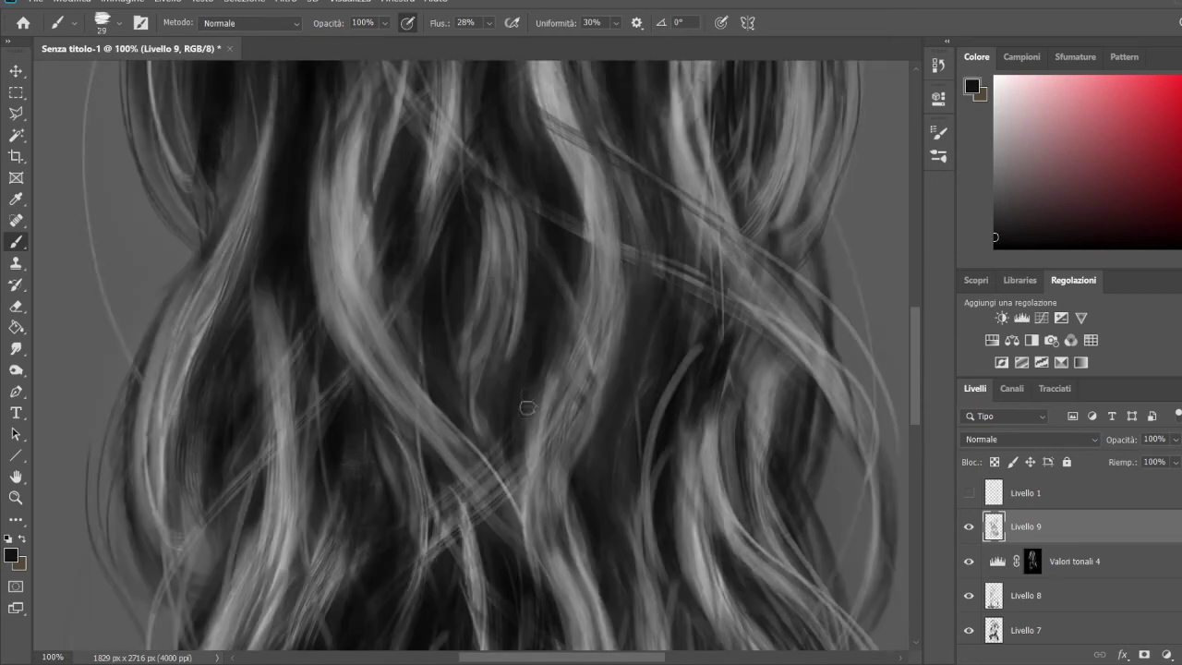
pyautogui.keyDown('alt'); pyautogui.click(606, 277); pyautogui.keyUp('alt')
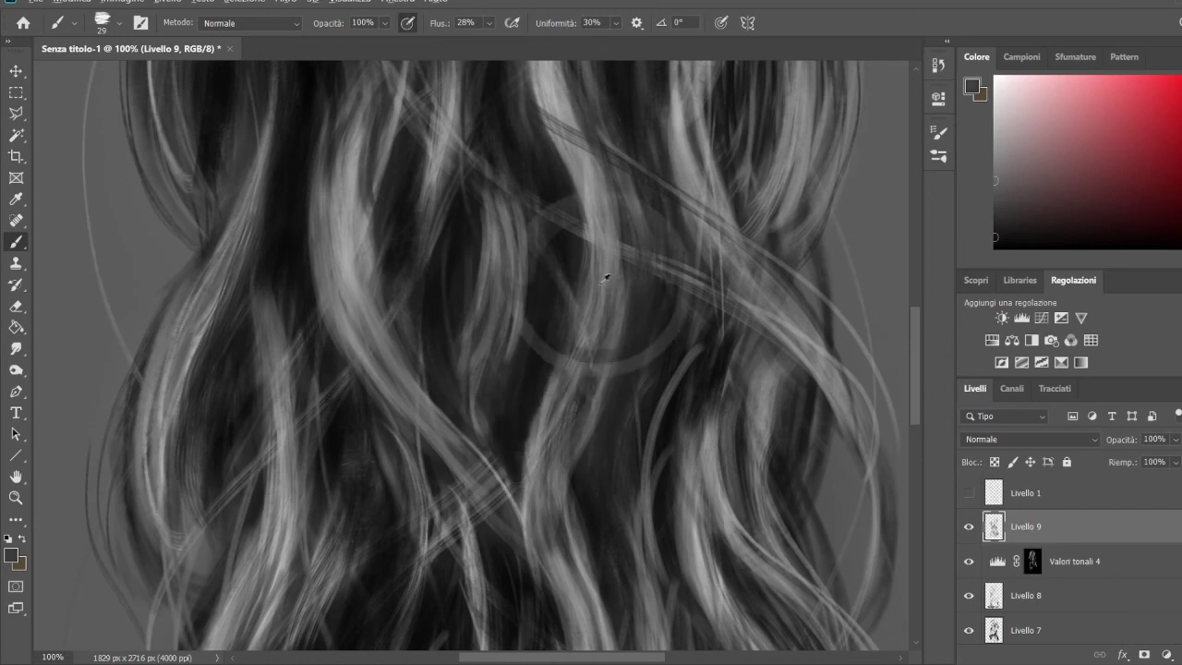
pyautogui.moveTo(605, 272); pyautogui.dragTo(536, 441)
pyautogui.moveTo(704, 471)
pyautogui.mouseDown()
pyautogui.moveTo(715, 351)
pyautogui.moveTo(679, 256)
pyautogui.mouseUp()
pyautogui.hotkey('ctrl', '0')
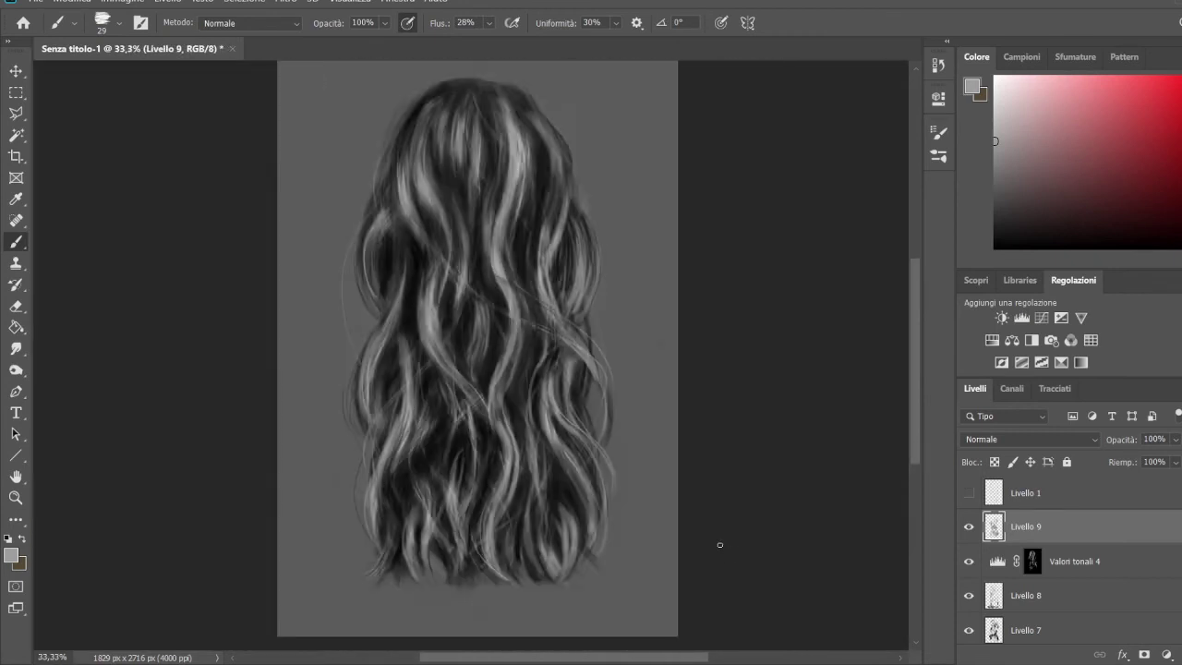
pyautogui.click(1022, 318)
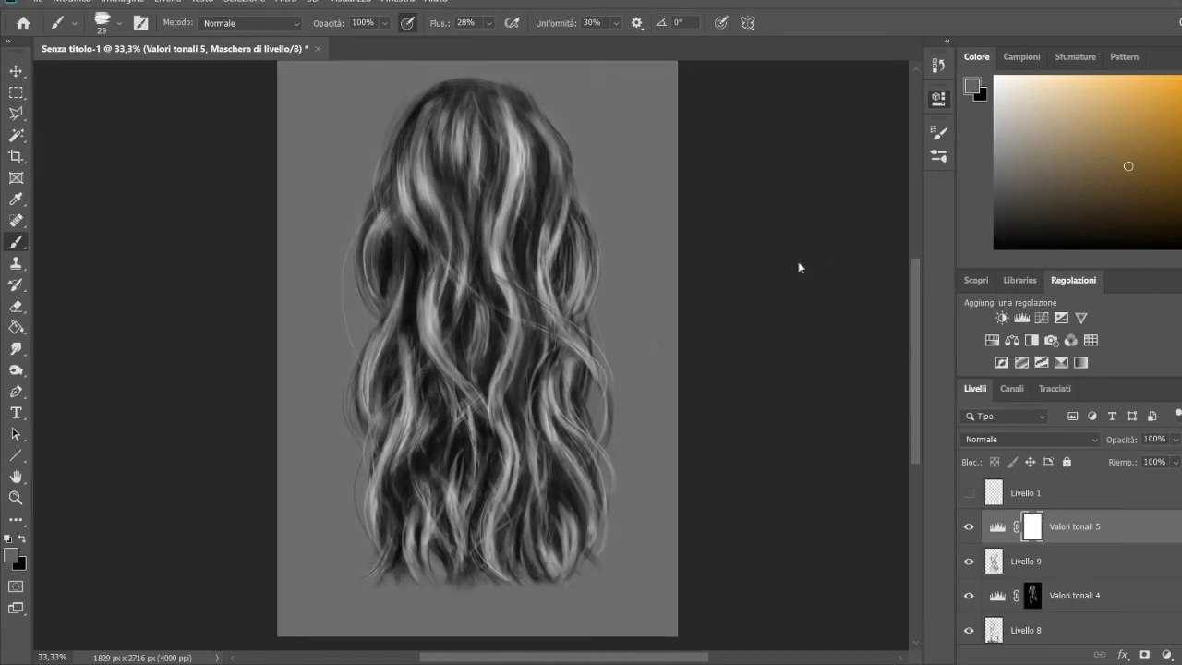
# Step: Invert the Levels mask, reveal brighter strands in the upper hair, and set opacity to 67%
pyautogui.hotkey('ctrl', 'i')
pyautogui.moveTo(421, 139)
pyautogui.mouseDown()
pyautogui.moveTo(534, 184)
pyautogui.moveTo(527, 268)
pyautogui.moveTo(388, 235)
pyautogui.moveTo(434, 434)
pyautogui.moveTo(444, 296)
pyautogui.moveTo(485, 411)
pyautogui.moveTo(520, 407)
pyautogui.moveTo(409, 489)
pyautogui.moveTo(555, 540)
pyautogui.moveTo(558, 480)
pyautogui.mouseUp()
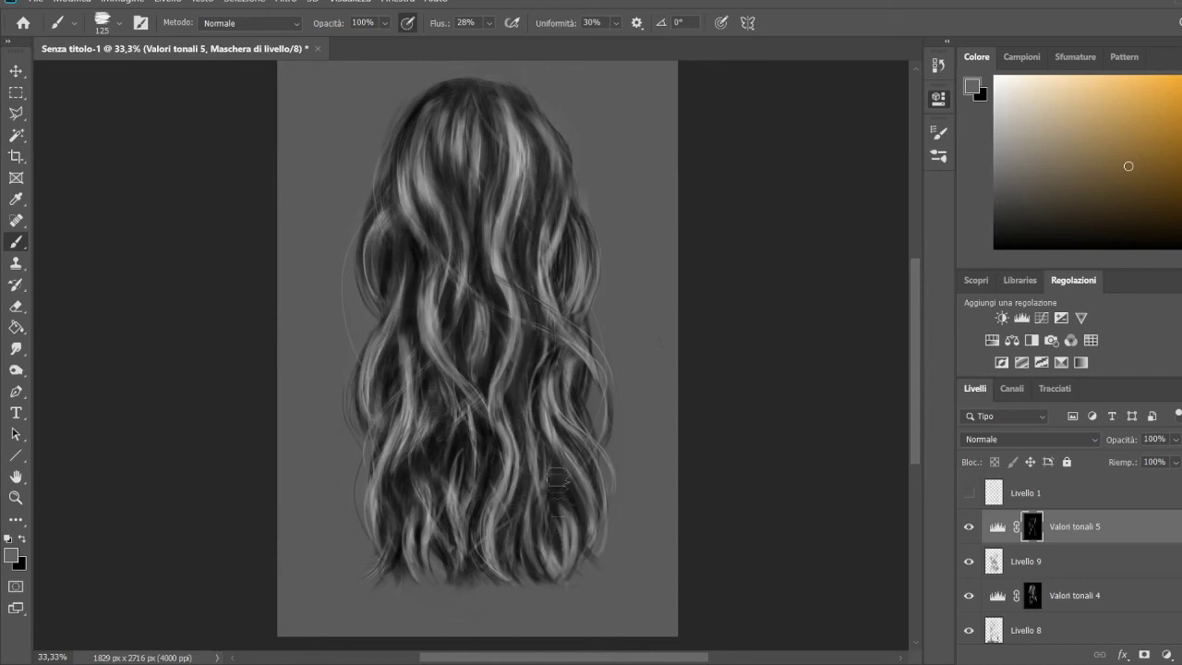
pyautogui.moveTo(1176, 439); pyautogui.dragTo(1173, 464)
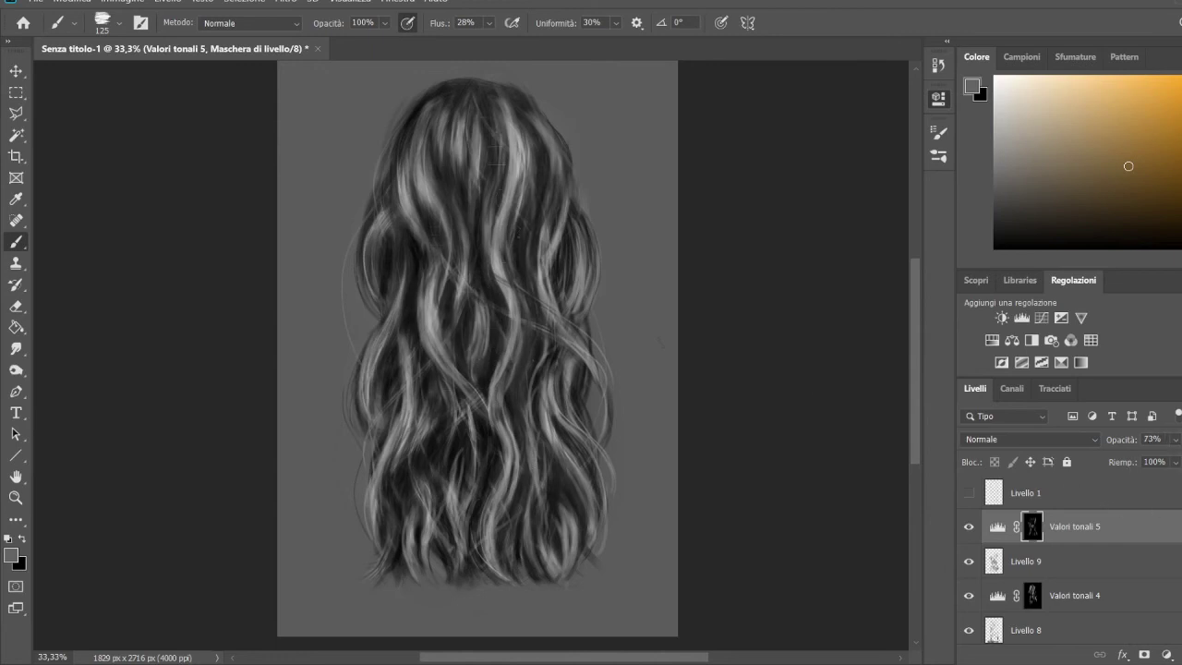
pyautogui.press('d')
pyautogui.press('x')
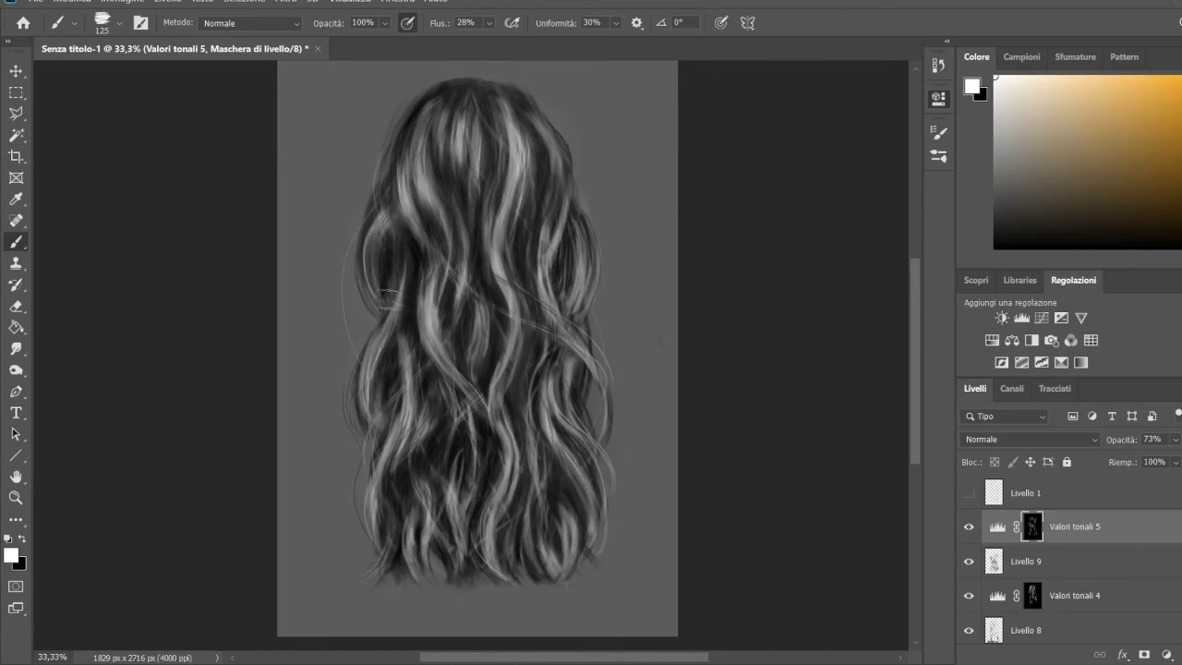
pyautogui.press('3')
pyautogui.press('6')
pyautogui.press('7')
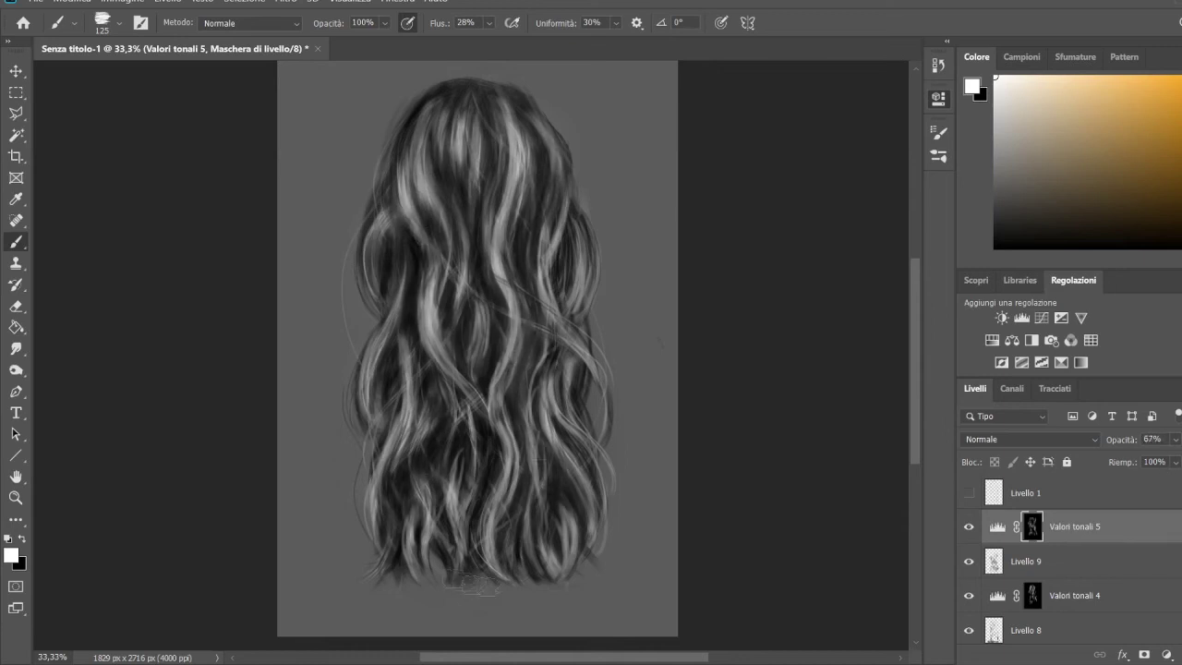
# Step: Refine the mask: reveal a strand near the ends and mask brightening off middle and lower spots
pyautogui.press('x')
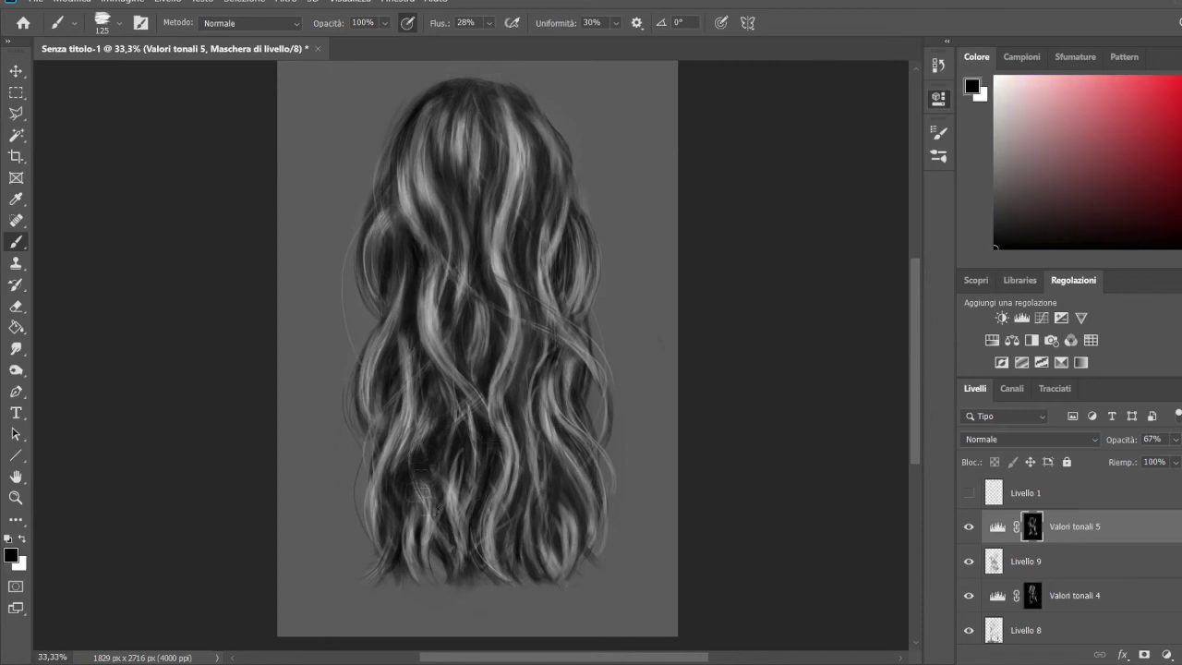
pyautogui.press('x')
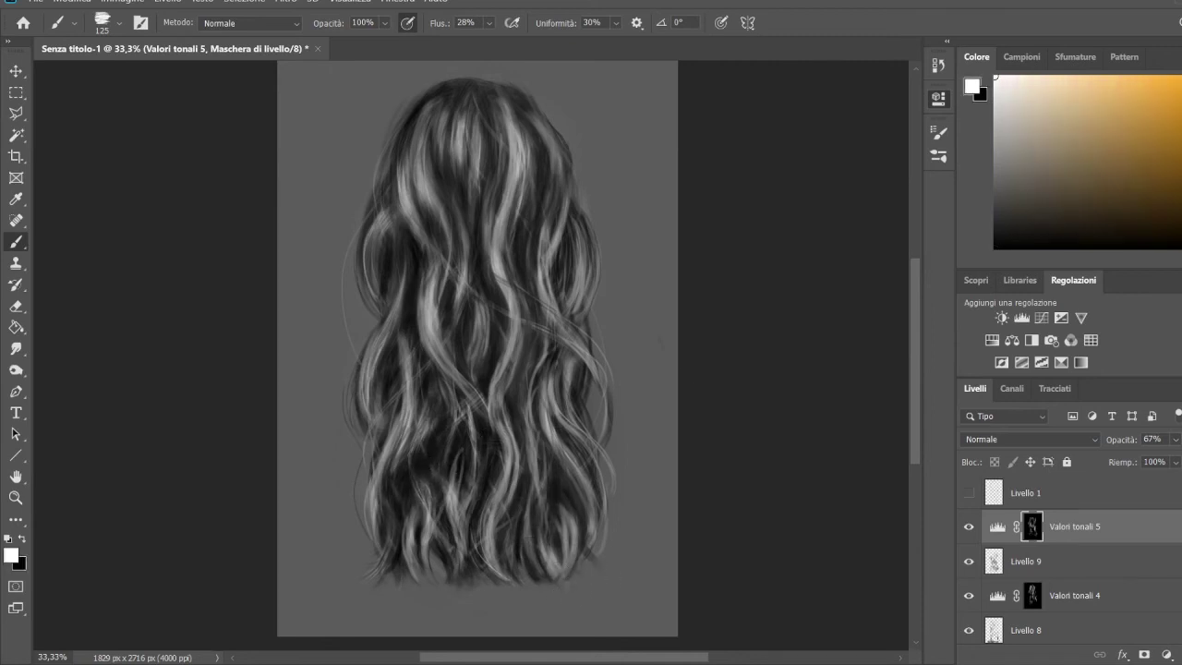
pyautogui.moveTo(552, 517); pyautogui.dragTo(554, 574)
pyautogui.press('x')
pyautogui.moveTo(525, 337); pyautogui.dragTo(527, 411)
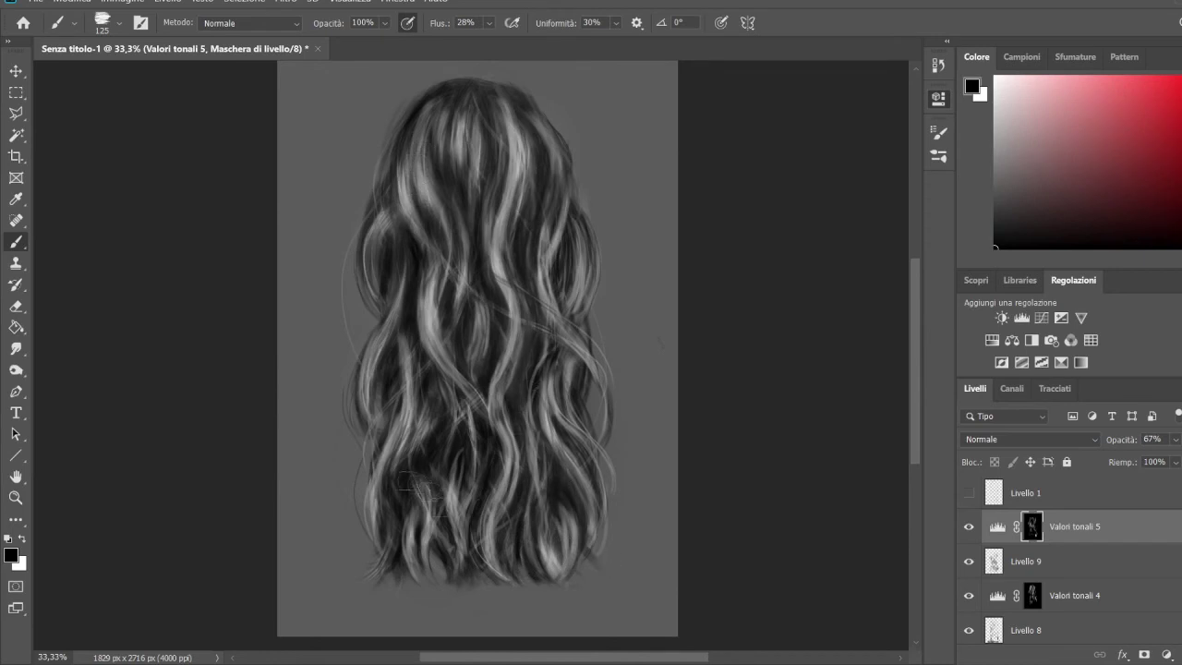
pyautogui.press('x')
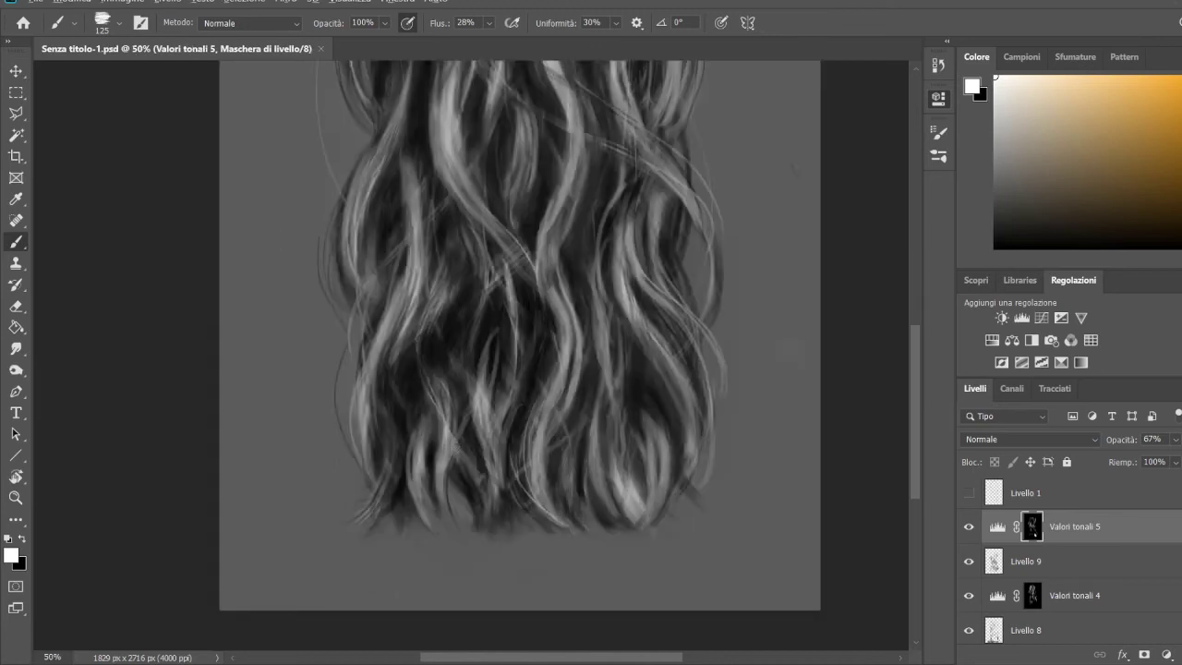
pyautogui.press('x')
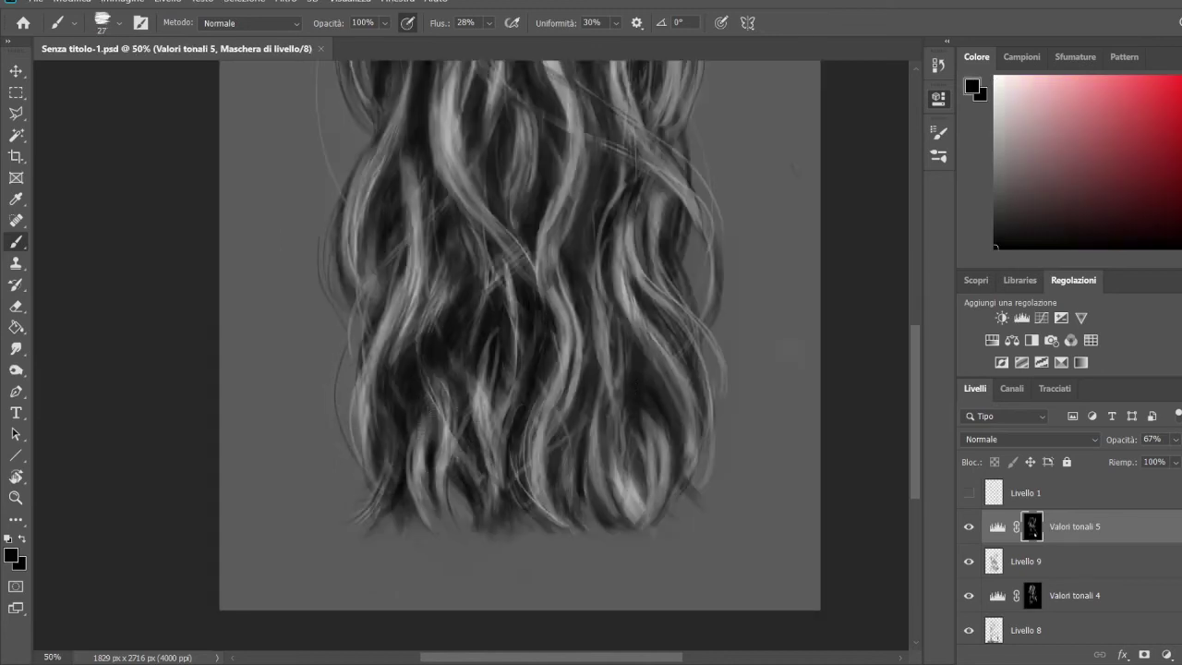
pyautogui.moveTo(413, 465); pyautogui.dragTo(436, 511)
# Step: Create the new Livello 10 layer, try light and near-black greys, and enlarge the brush to 39
pyautogui.hotkey('ctrl', 'shift', 'alt', 'n')
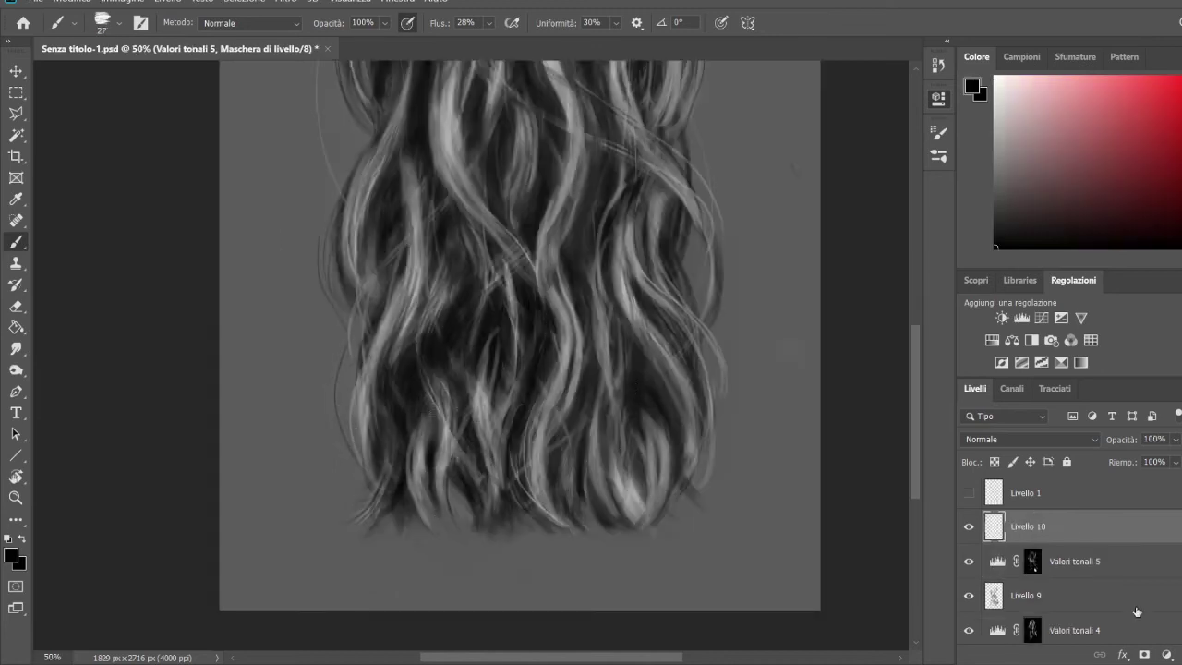
pyautogui.keyDown('alt'); pyautogui.click(422, 425); pyautogui.keyUp('alt')
pyautogui.keyDown('alt'); pyautogui.click(410, 393); pyautogui.keyUp('alt')
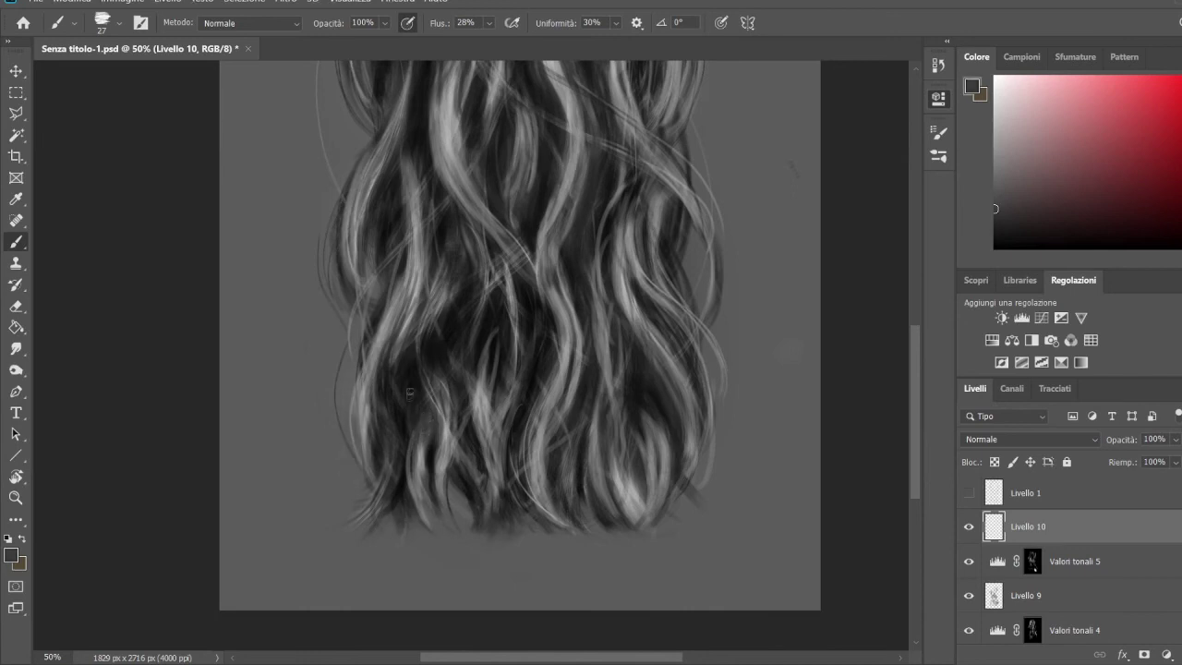
pyautogui.keyDown('alt'); pyautogui.click(423, 456); pyautogui.keyUp('alt')
pyautogui.keyDown('alt'); pyautogui.click(410, 467); pyautogui.keyUp('alt')
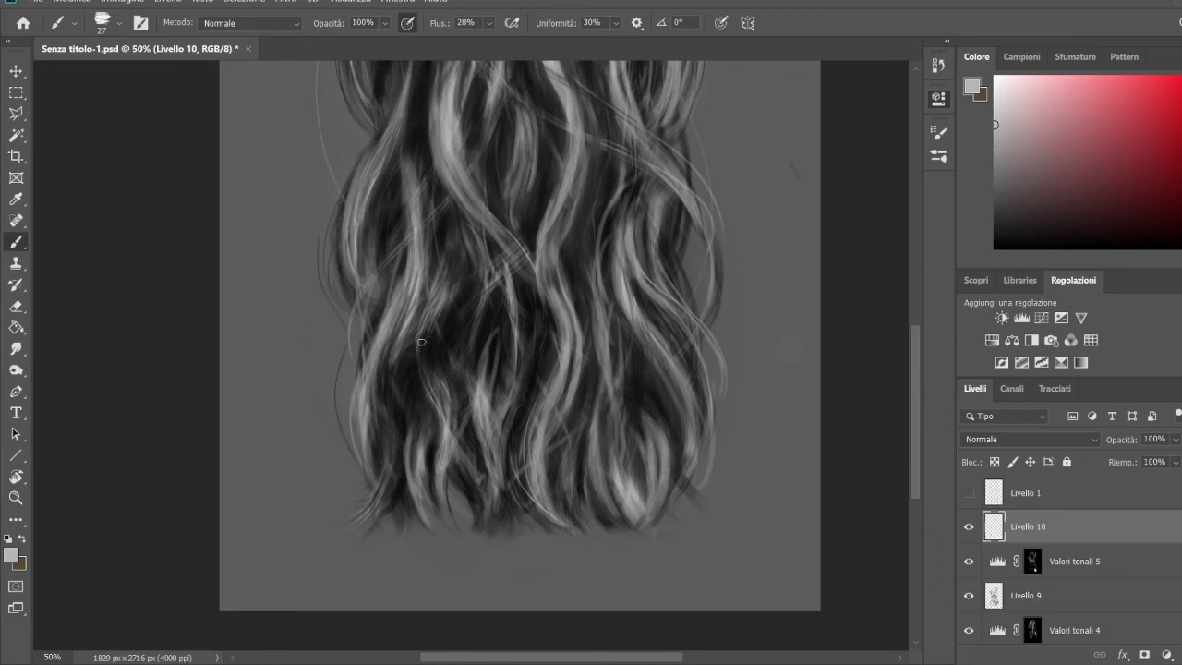
pyautogui.keyDown('alt'); pyautogui.click(498, 326); pyautogui.keyUp('alt')
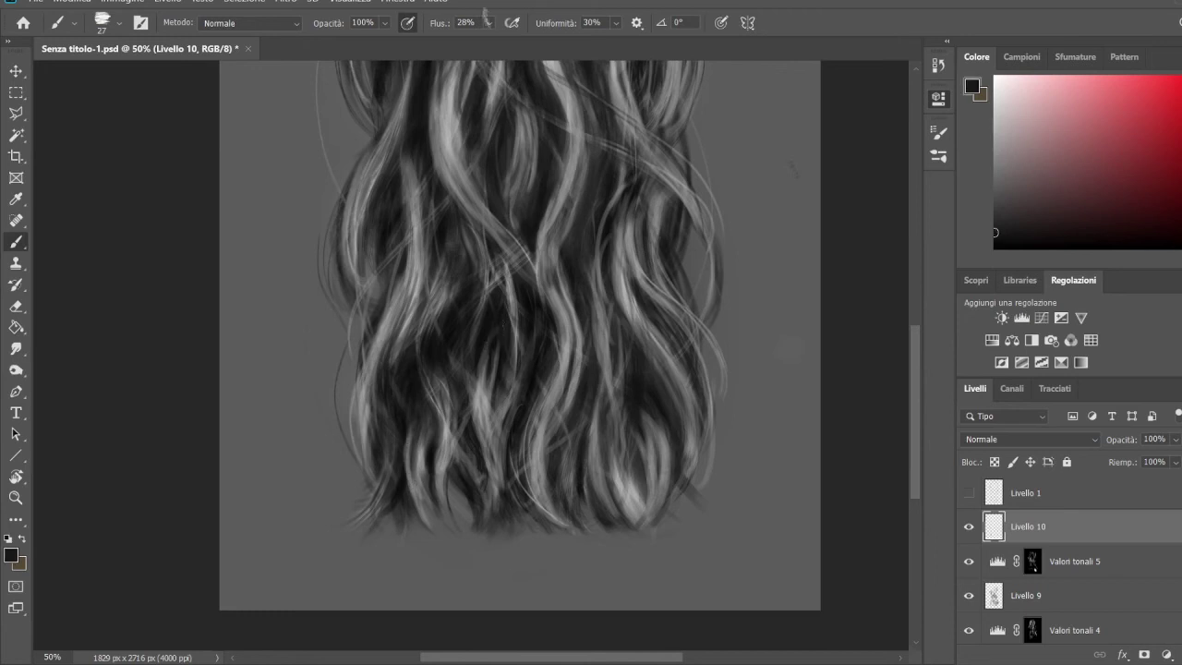
pyautogui.press(']')
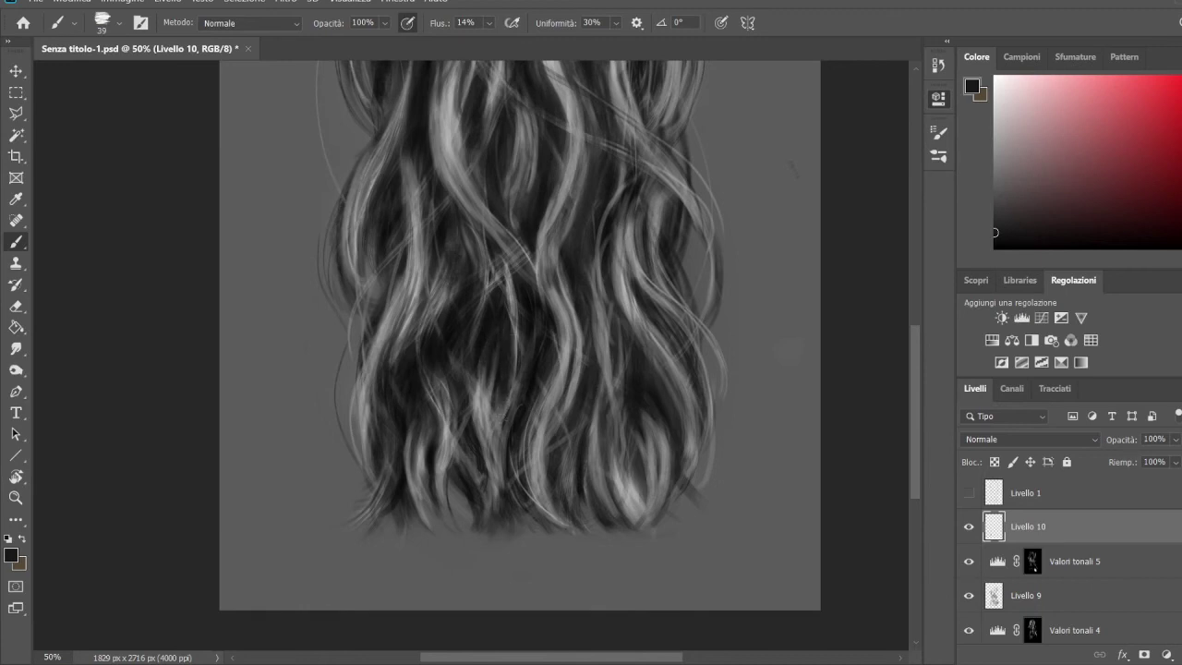
# Step: Paint faint near-black strands in the lower hair
pyautogui.keyDown('alt'); pyautogui.click(514, 445); pyautogui.keyUp('alt')
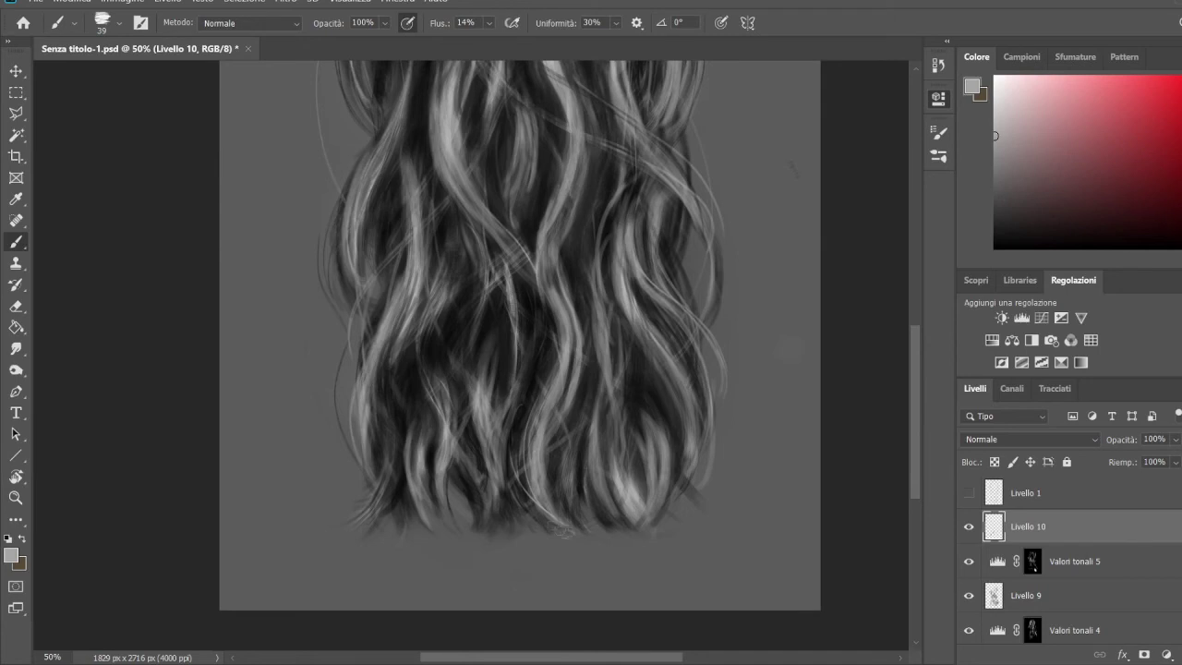
pyautogui.keyDown('alt'); pyautogui.click(530, 462); pyautogui.keyUp('alt')
pyautogui.moveTo(540, 499); pyautogui.dragTo(558, 386)
pyautogui.moveTo(543, 451); pyautogui.dragTo(564, 362)
pyautogui.keyDown('alt'); pyautogui.click(441, 139); pyautogui.keyUp('alt')
pyautogui.moveTo(444, 134); pyautogui.dragTo(486, 263)
pyautogui.keyDown('alt'); pyautogui.click(482, 139); pyautogui.keyUp('alt')
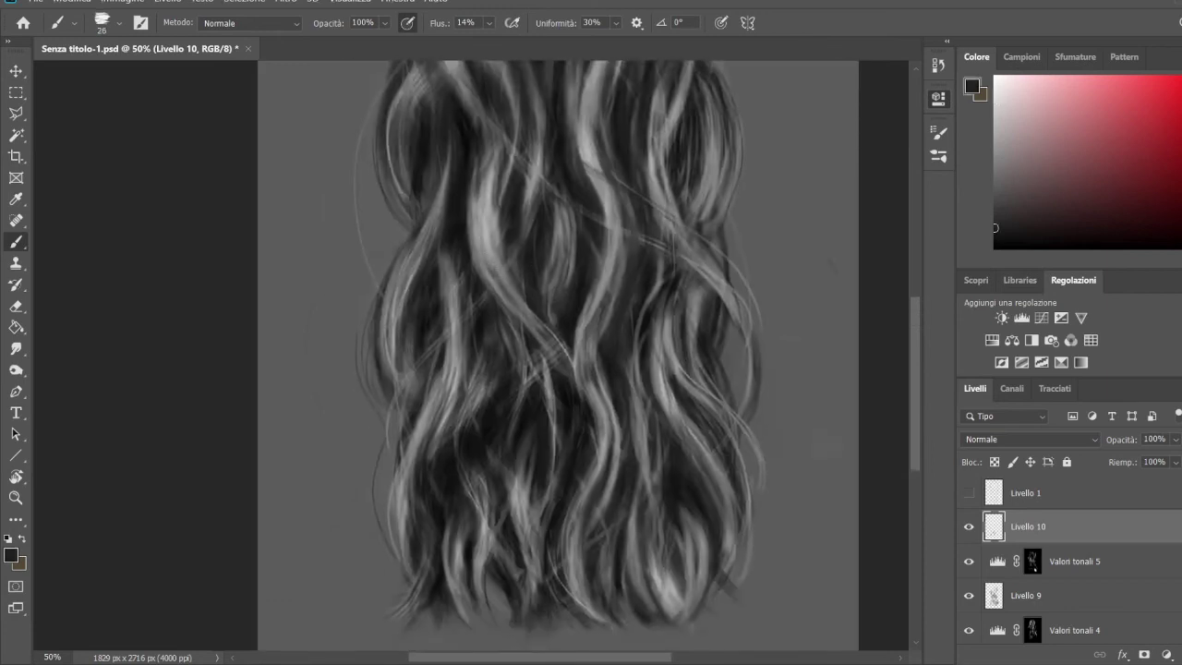
# Step: Paint light grey strands in the upper and lower hair
pyautogui.keyDown('alt'); pyautogui.click(494, 205); pyautogui.keyUp('alt')
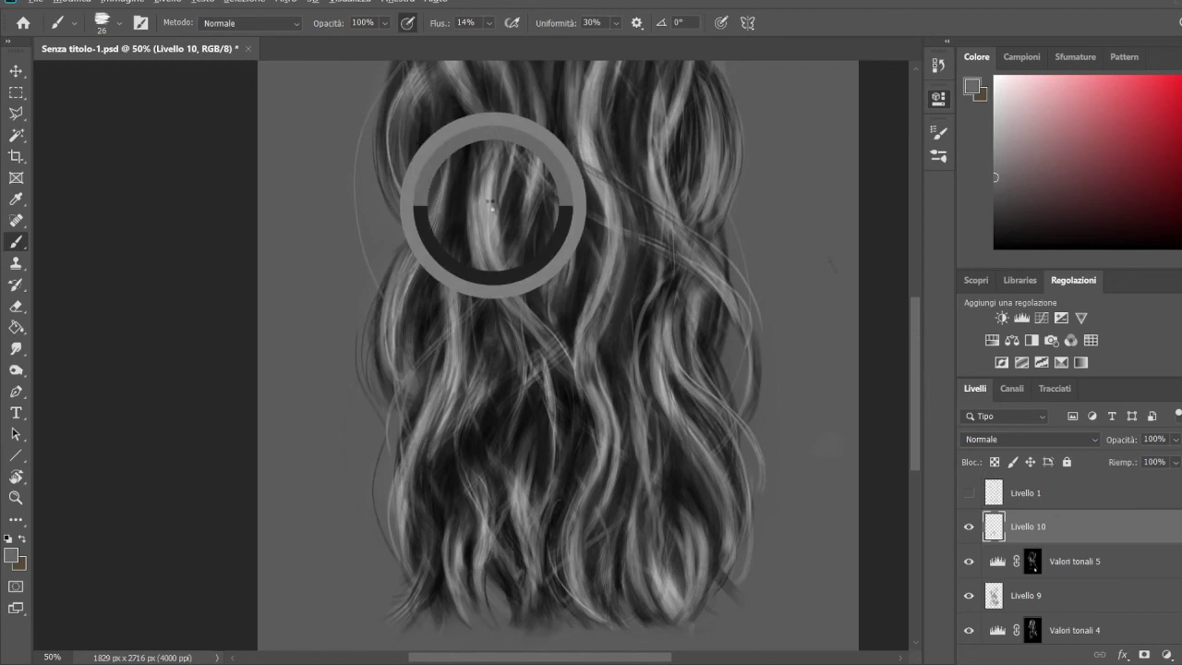
pyautogui.moveTo(462, 143); pyautogui.dragTo(445, 212)
pyautogui.keyDown('alt'); pyautogui.click(429, 262); pyautogui.keyUp('alt')
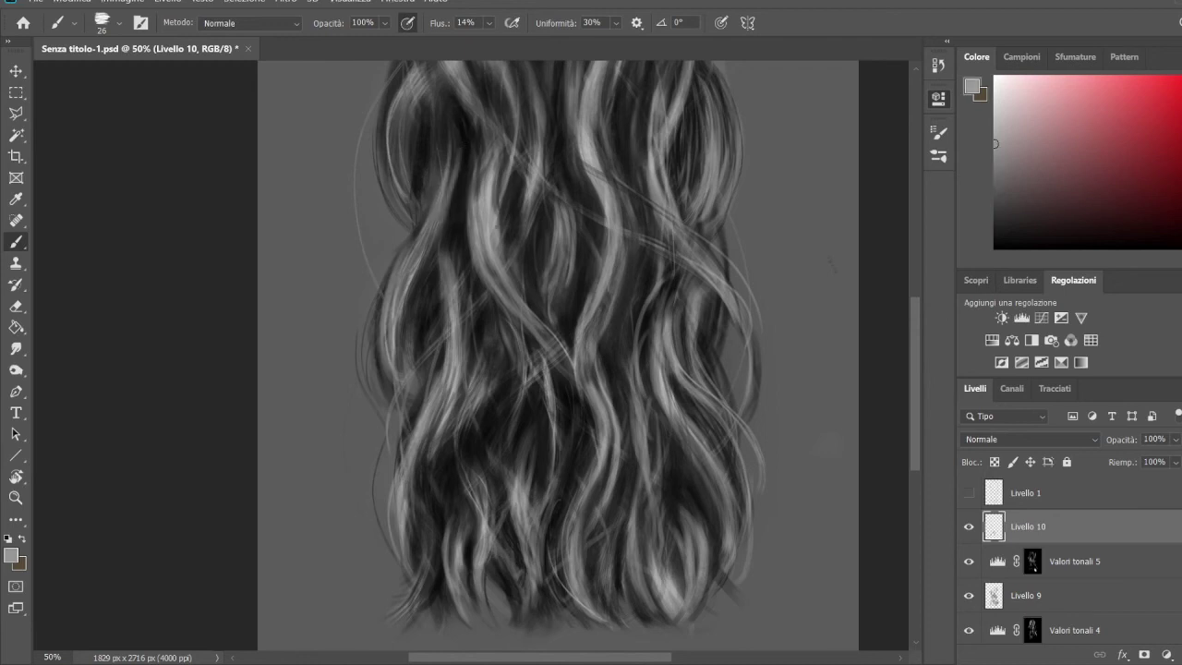
pyautogui.keyDown('alt'); pyautogui.click(607, 463); pyautogui.keyUp('alt')
pyautogui.keyDown('alt'); pyautogui.click(593, 356); pyautogui.keyUp('alt')
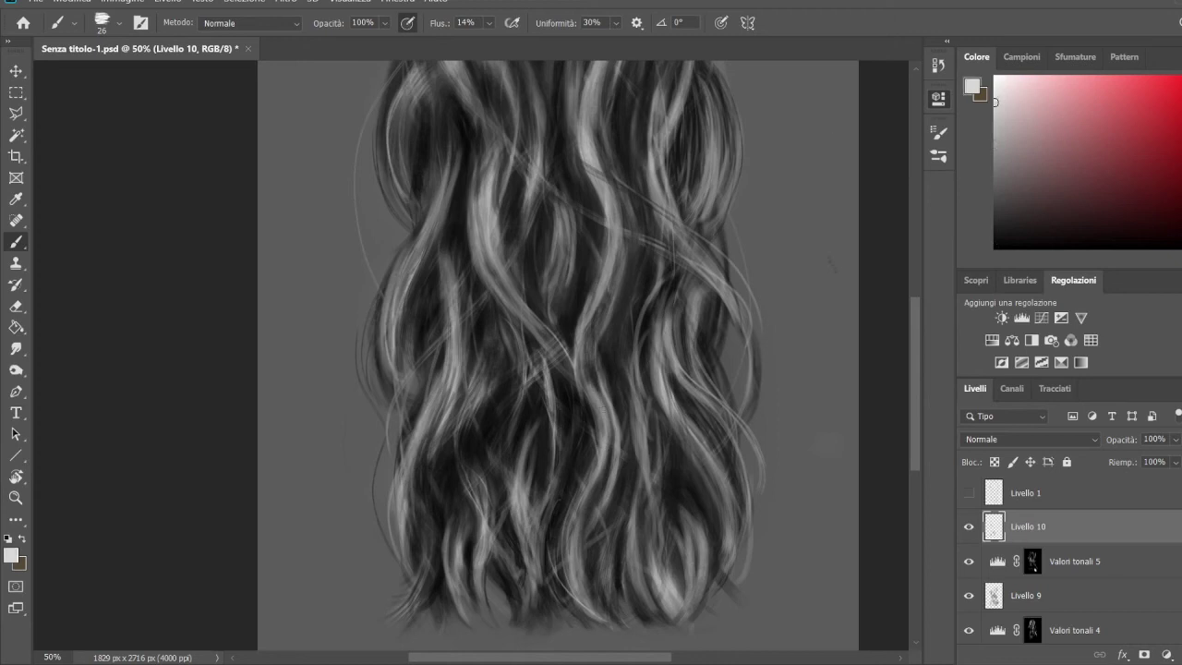
pyautogui.moveTo(695, 606)
pyautogui.mouseDown()
pyautogui.moveTo(687, 536)
pyautogui.moveTo(651, 543)
pyautogui.mouseUp()
pyautogui.moveTo(639, 616)
pyautogui.mouseDown()
pyautogui.moveTo(641, 528)
pyautogui.moveTo(614, 498)
pyautogui.mouseUp()
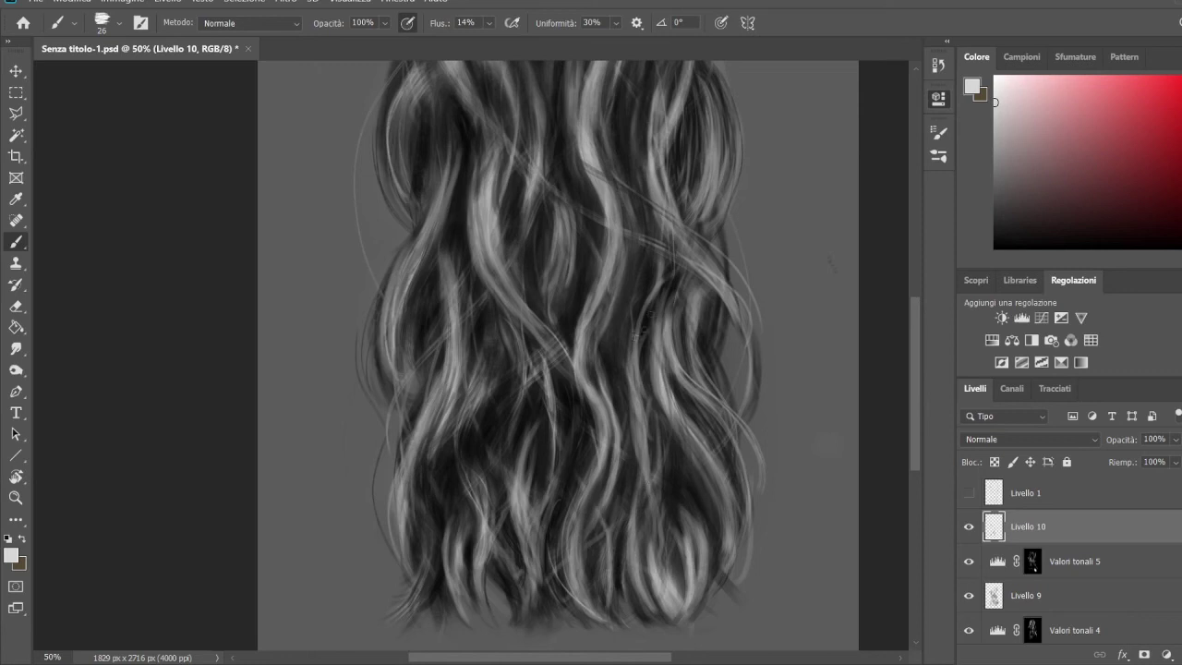
# Step: Paint thin black shadow strands across the upper, middle and right-side hair
pyautogui.scroll(3, 543, 283)
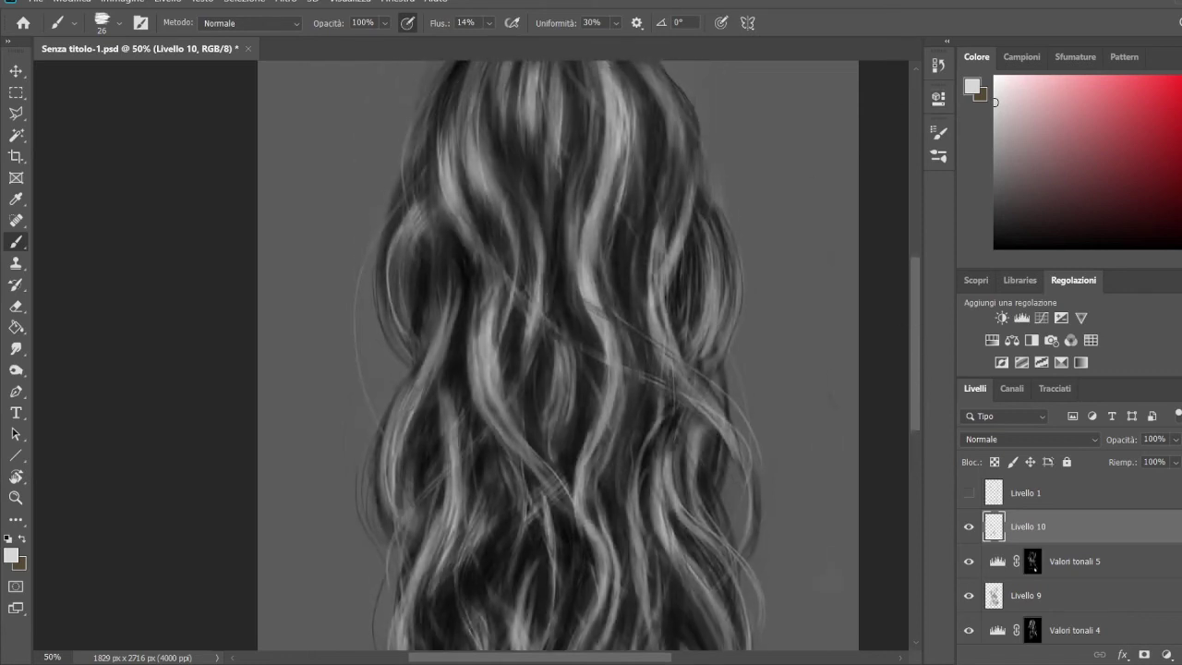
pyautogui.keyDown('alt'); pyautogui.click(528, 238); pyautogui.keyUp('alt')
pyautogui.moveTo(518, 133)
pyautogui.mouseDown()
pyautogui.moveTo(519, 113)
pyautogui.moveTo(502, 117)
pyautogui.mouseUp()
pyautogui.moveTo(471, 204); pyautogui.dragTo(457, 148)
pyautogui.moveTo(610, 258); pyautogui.dragTo(604, 168)
pyautogui.moveTo(578, 237); pyautogui.dragTo(571, 200)
pyautogui.moveTo(662, 279); pyautogui.dragTo(667, 234)
pyautogui.moveTo(660, 317); pyautogui.dragTo(662, 235)
pyautogui.moveTo(679, 360)
pyautogui.mouseDown()
pyautogui.moveTo(611, 223)
pyautogui.moveTo(567, 190)
pyautogui.mouseUp()
pyautogui.moveTo(542, 256)
pyautogui.mouseDown()
pyautogui.moveTo(539, 207)
pyautogui.moveTo(561, 157)
pyautogui.mouseUp()
pyautogui.moveTo(685, 339)
pyautogui.mouseDown()
pyautogui.moveTo(688, 263)
pyautogui.moveTo(684, 316)
pyautogui.moveTo(662, 233)
pyautogui.mouseUp()
pyautogui.moveTo(682, 296); pyautogui.dragTo(668, 233)
# Step: Paint light grey highlight strands on the right, middle and lower hair
pyautogui.keyDown('alt'); pyautogui.click(662, 277); pyautogui.keyUp('alt')
pyautogui.moveTo(652, 340); pyautogui.dragTo(650, 251)
pyautogui.moveTo(646, 292); pyautogui.dragTo(667, 205)
pyautogui.moveTo(657, 355); pyautogui.dragTo(647, 246)
pyautogui.scroll(-3, 647, 305)
pyautogui.moveTo(588, 349); pyautogui.dragTo(600, 275)
pyautogui.moveTo(591, 327); pyautogui.dragTo(617, 260)
pyautogui.moveTo(605, 554); pyautogui.dragTo(592, 505)
pyautogui.moveTo(612, 614); pyautogui.dragTo(600, 521)
pyautogui.moveTo(646, 592); pyautogui.dragTo(632, 493)
pyautogui.moveTo(702, 602); pyautogui.dragTo(685, 482)
# Step: Add faint light strands on the lower sides, left-centre and centre of the hair
pyautogui.moveTo(698, 571); pyautogui.dragTo(675, 475)
pyautogui.moveTo(741, 569); pyautogui.dragTo(670, 425)
pyautogui.moveTo(416, 544)
pyautogui.mouseDown()
pyautogui.moveTo(390, 438)
pyautogui.moveTo(425, 353)
pyautogui.mouseUp()
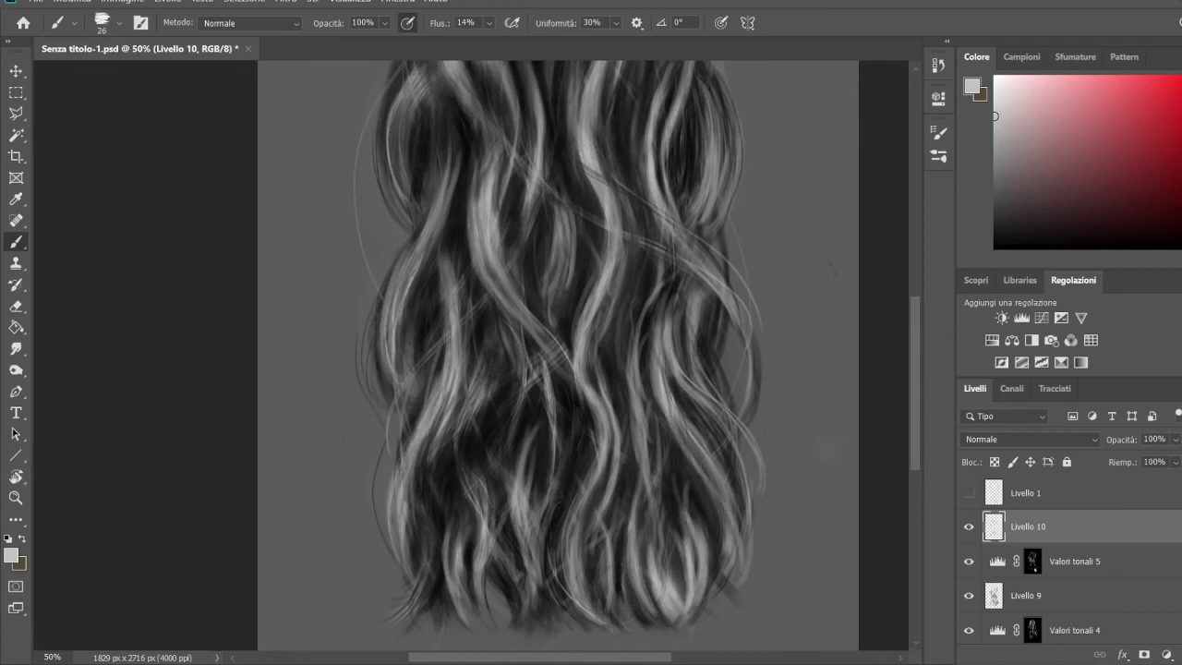
pyautogui.moveTo(467, 425)
pyautogui.mouseDown()
pyautogui.moveTo(488, 362)
pyautogui.moveTo(476, 366)
pyautogui.mouseUp()
pyautogui.moveTo(390, 392); pyautogui.dragTo(386, 347)
pyautogui.moveTo(566, 406); pyautogui.dragTo(494, 261)
# Step: Paint dark grey and black strands on the centre-right, right and upper-left hair
pyautogui.click(1031, 199)
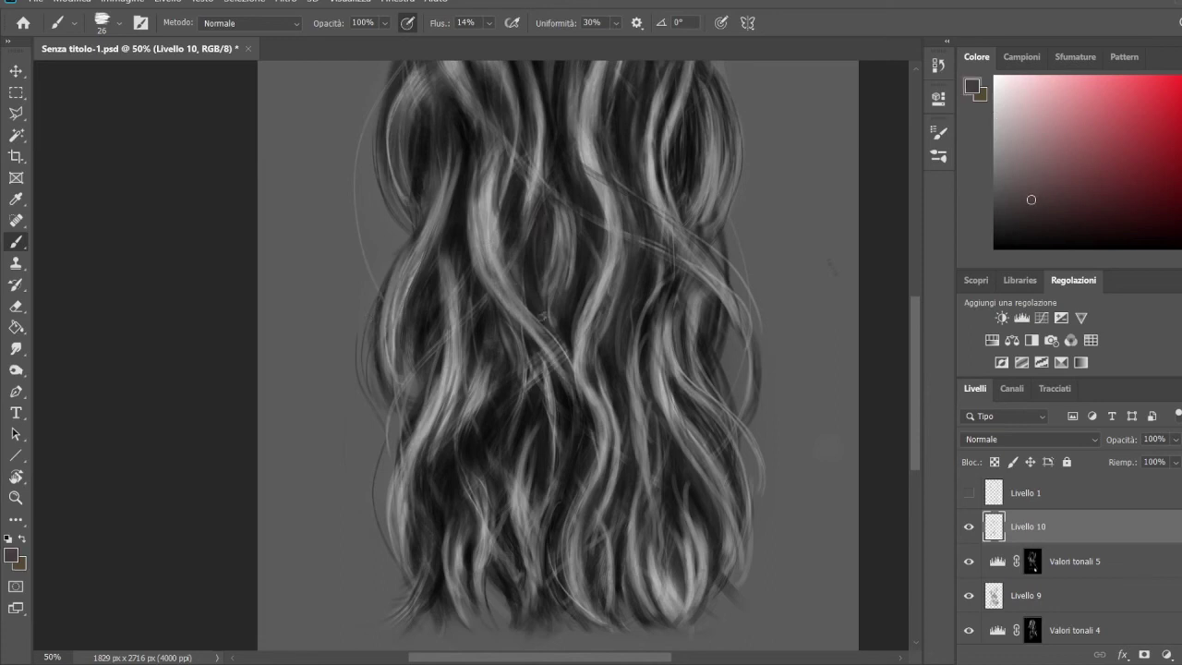
pyautogui.moveTo(637, 401); pyautogui.dragTo(630, 359)
pyautogui.press('d')
pyautogui.moveTo(623, 488); pyautogui.dragTo(617, 314)
pyautogui.moveTo(677, 393); pyautogui.dragTo(711, 462)
pyautogui.moveTo(680, 559)
pyautogui.mouseDown()
pyautogui.moveTo(674, 592)
pyautogui.moveTo(643, 543)
pyautogui.mouseUp()
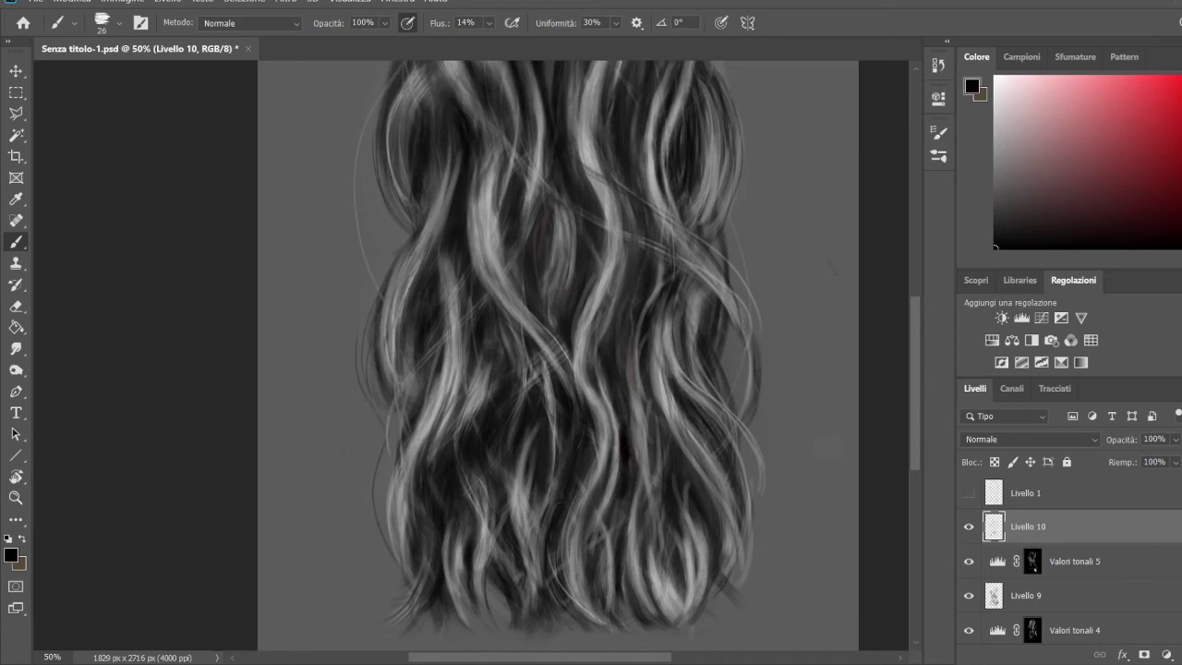
pyautogui.moveTo(459, 212)
pyautogui.mouseDown()
pyautogui.moveTo(481, 276)
pyautogui.moveTo(484, 201)
pyautogui.mouseUp()
pyautogui.moveTo(650, 547)
pyautogui.mouseDown()
pyautogui.moveTo(646, 497)
pyautogui.moveTo(666, 555)
pyautogui.moveTo(650, 421)
pyautogui.mouseUp()
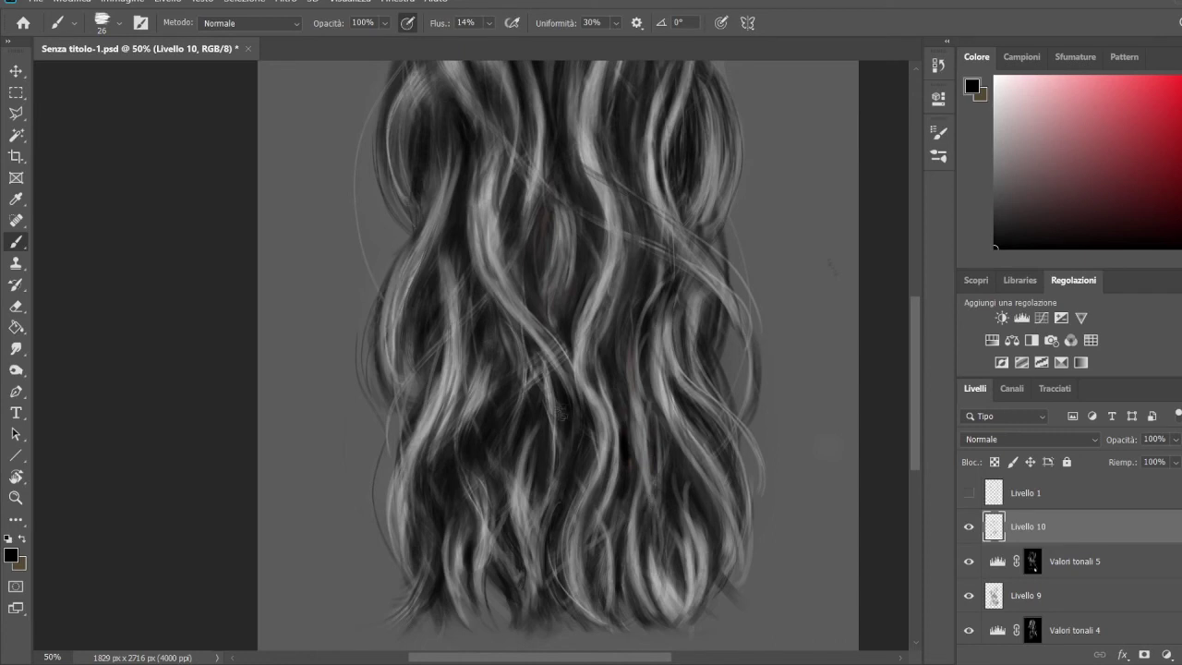
pyautogui.hotkey('ctrl', '-')
pyautogui.hotkey('ctrl', '-')
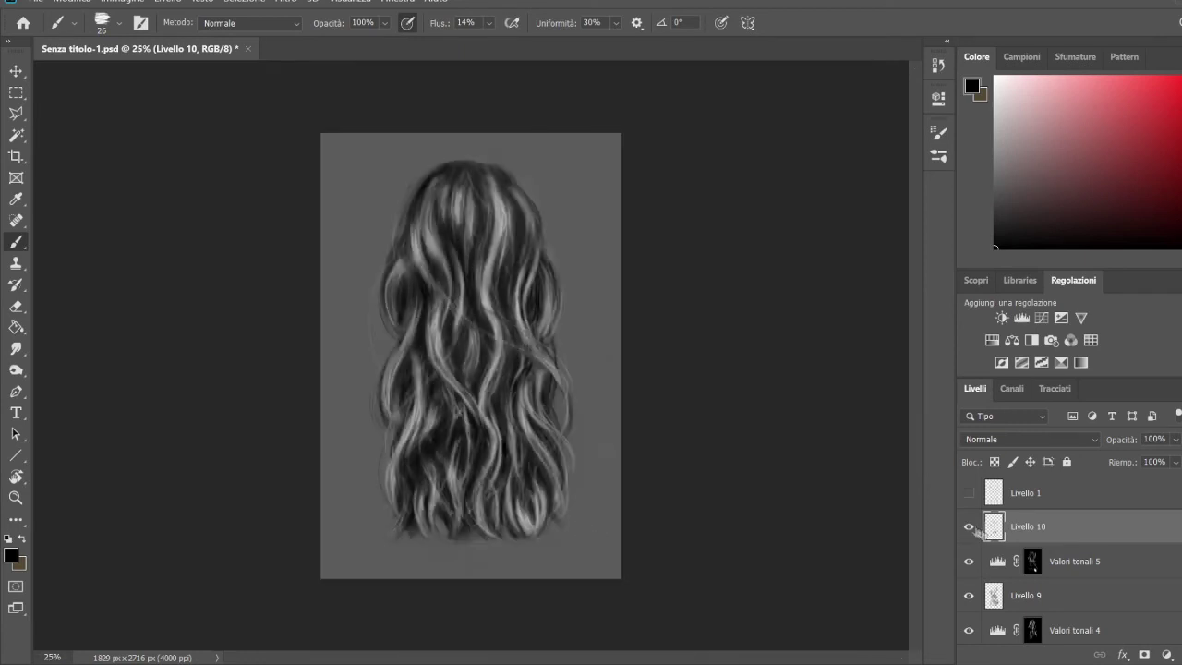
# Step: Paint a faint light strand in the upper-left hair and enlarge the brush to 80
pyautogui.click(996, 157)
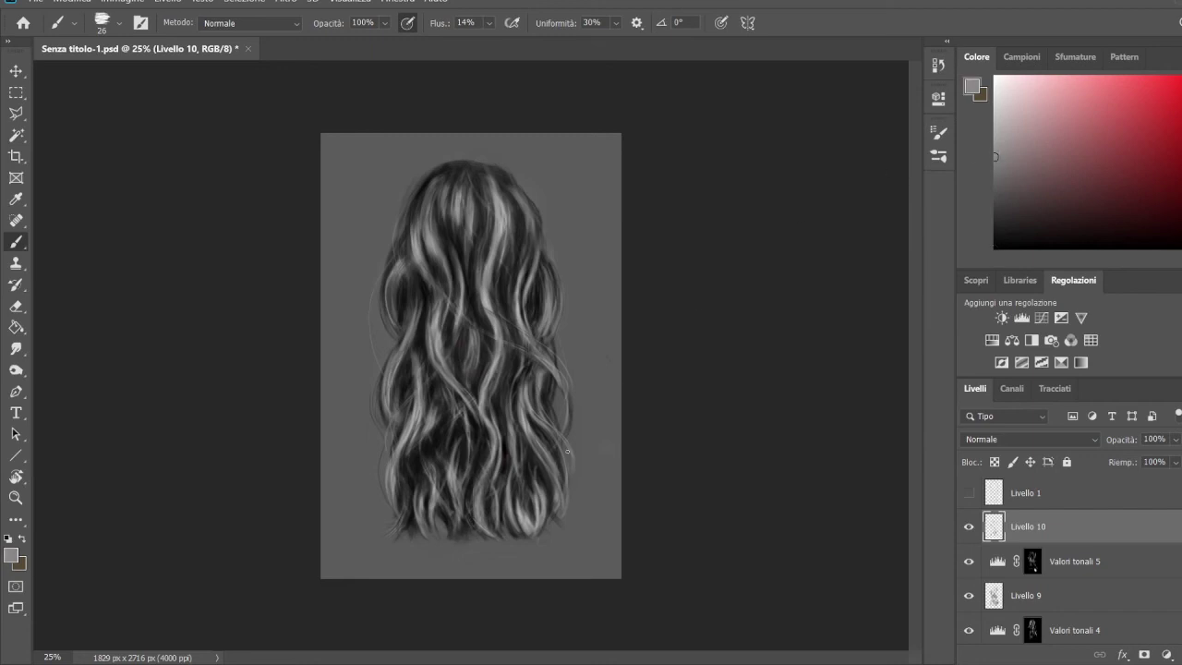
pyautogui.keyDown('alt'); pyautogui.click(400, 281); pyautogui.keyUp('alt')
pyautogui.moveTo(431, 231); pyautogui.dragTo(434, 180)
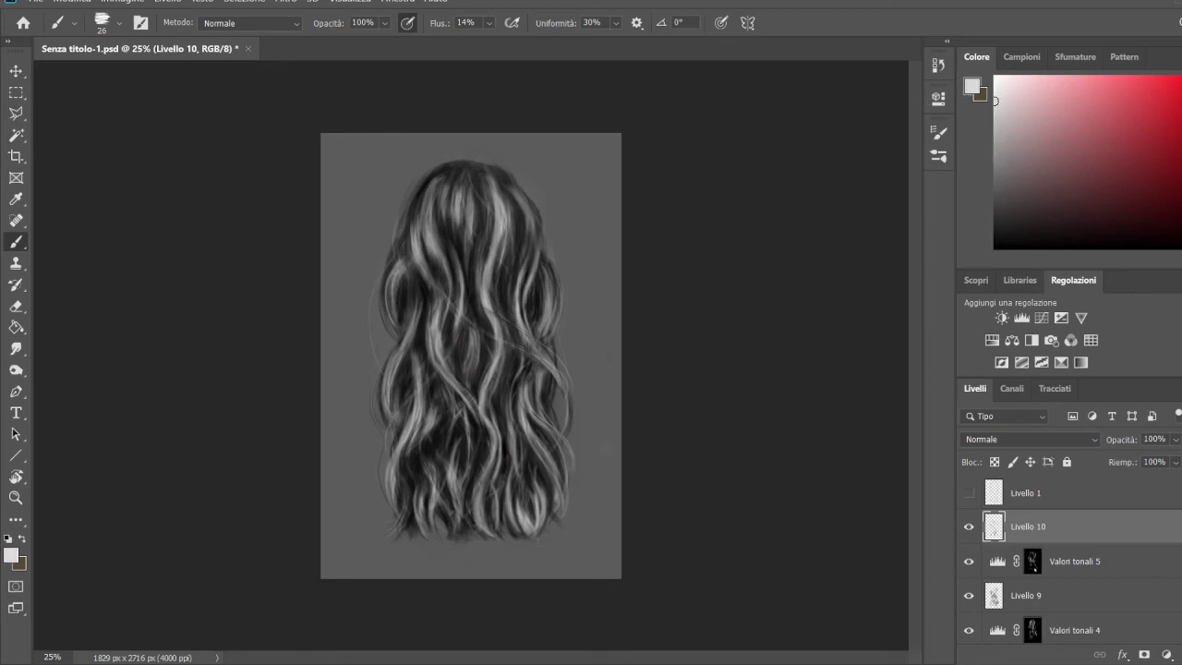
pyautogui.moveTo(1035, 201); pyautogui.dragTo(995, 189)
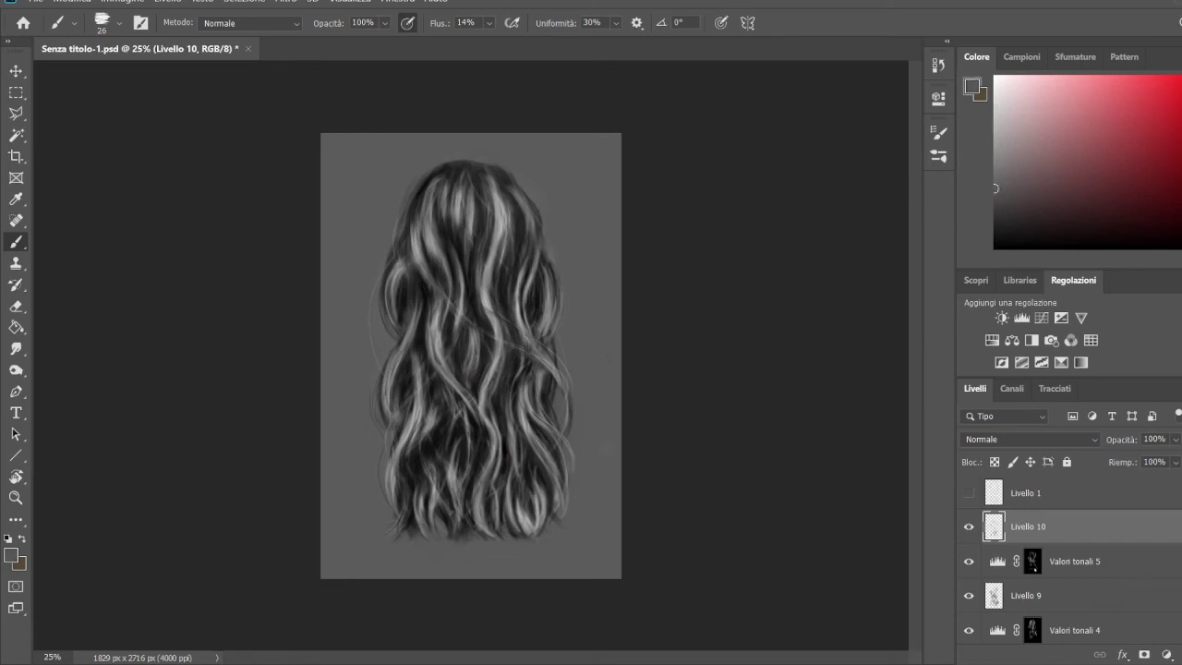
pyautogui.keyDown('alt'); pyautogui.click(511, 374); pyautogui.keyUp('alt')
pyautogui.keyDown('alt'); pyautogui.click(663, 379); pyautogui.keyUp('alt')
pyautogui.press(']')
pyautogui.press(']')
pyautogui.press(']')
pyautogui.keyDown('alt'); pyautogui.click(434, 328); pyautogui.keyUp('alt')
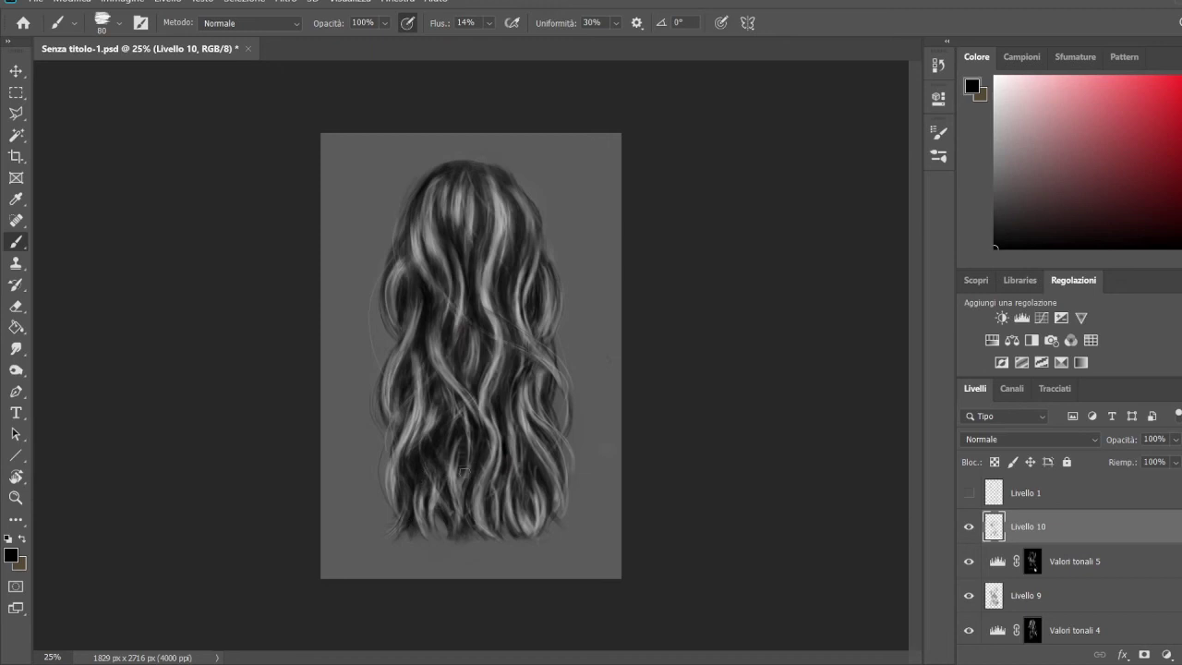
# Step: Paint faint light grey strands over the lower, mid and centre hair
pyautogui.keyDown('alt'); pyautogui.click(404, 332); pyautogui.keyUp('alt')
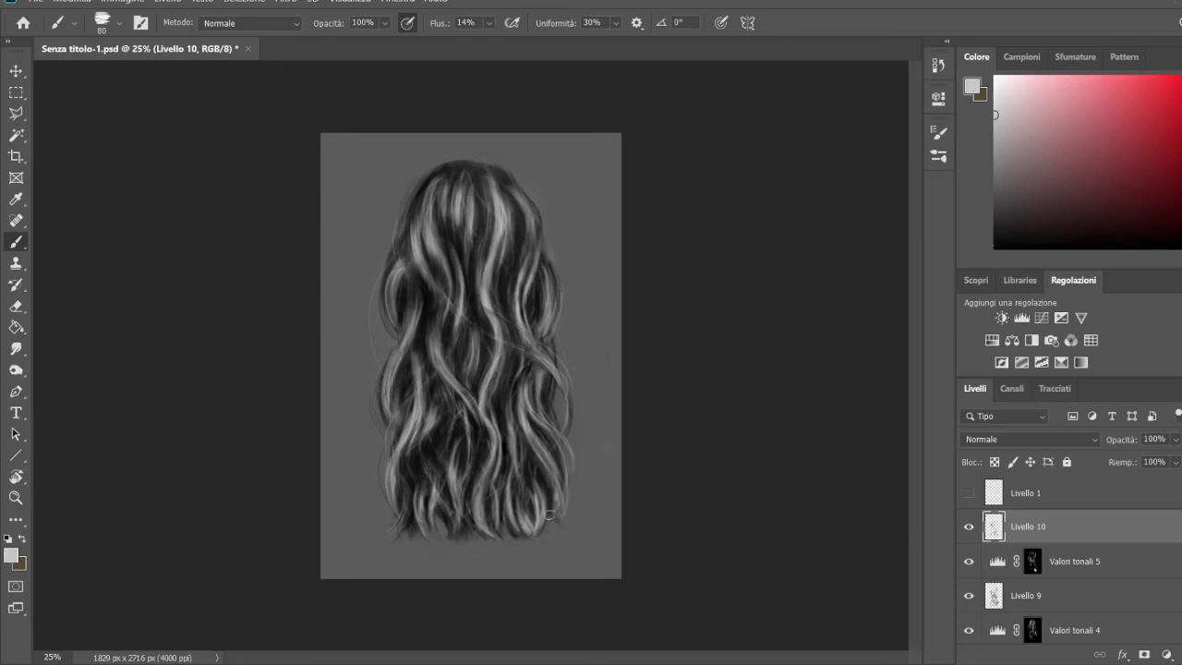
pyautogui.moveTo(459, 439); pyautogui.dragTo(461, 506)
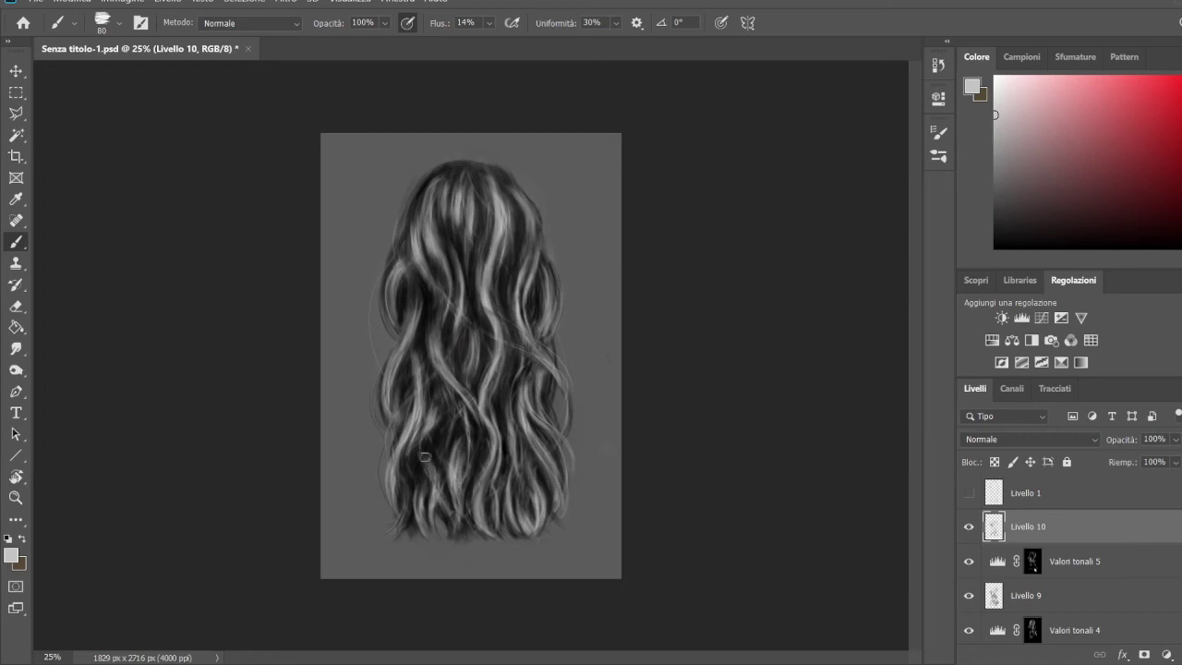
pyautogui.moveTo(470, 382); pyautogui.dragTo(473, 314)
pyautogui.moveTo(548, 357); pyautogui.dragTo(526, 299)
pyautogui.keyDown('alt'); pyautogui.click(528, 347); pyautogui.keyUp('alt')
pyautogui.click(996, 174)
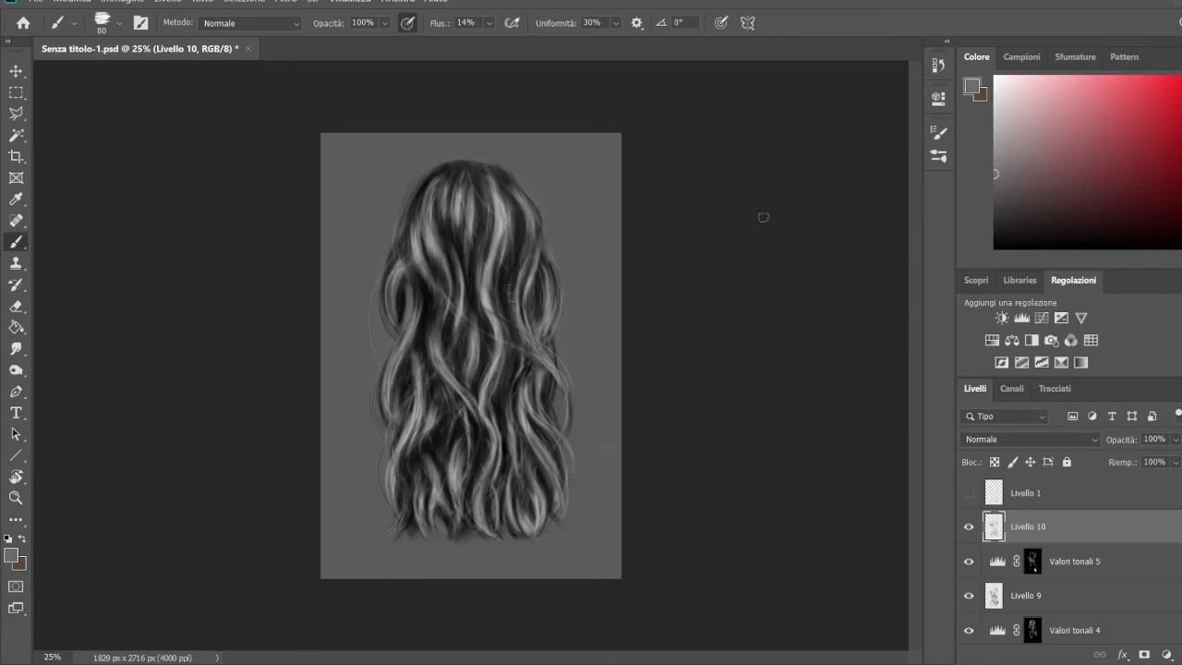
pyautogui.keyDown('alt'); pyautogui.click(465, 294); pyautogui.keyUp('alt')
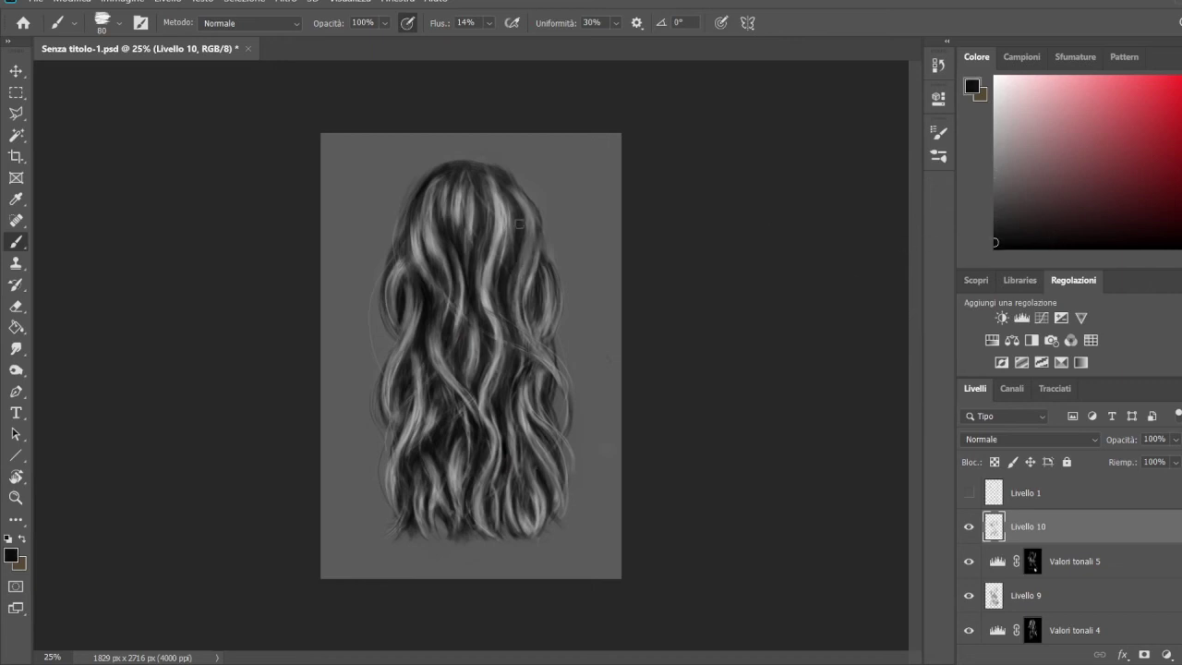
# Step: Paint faint dark and light strands in the upper centre of the hair
pyautogui.moveTo(533, 293); pyautogui.dragTo(531, 270)
pyautogui.keyDown('alt'); pyautogui.click(565, 399); pyautogui.keyUp('alt')
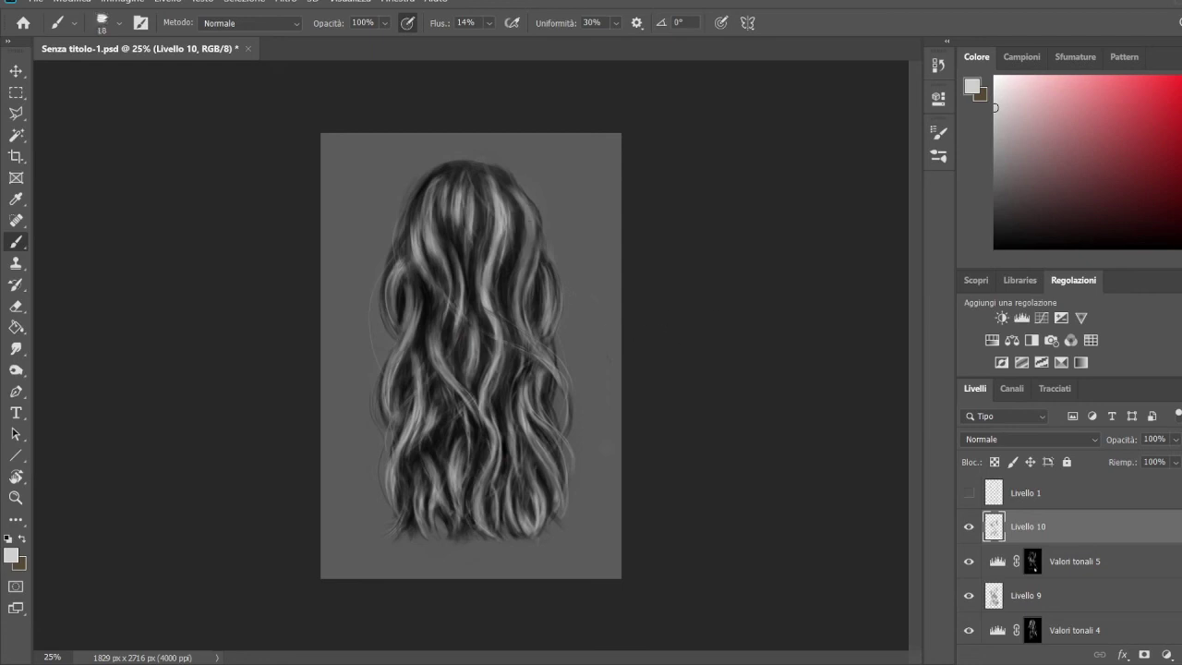
pyautogui.moveTo(529, 349); pyautogui.dragTo(527, 252)
pyautogui.keyDown('alt'); pyautogui.click(537, 159); pyautogui.keyUp('alt')
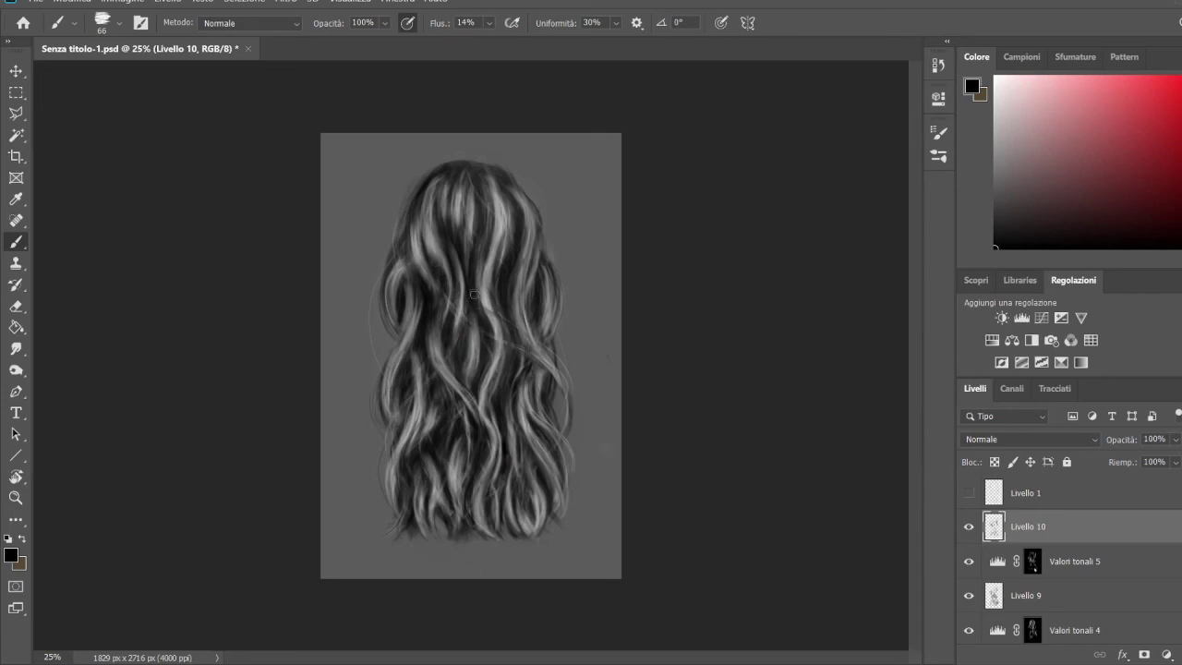
pyautogui.keyDown('alt'); pyautogui.click(510, 377); pyautogui.keyUp('alt')
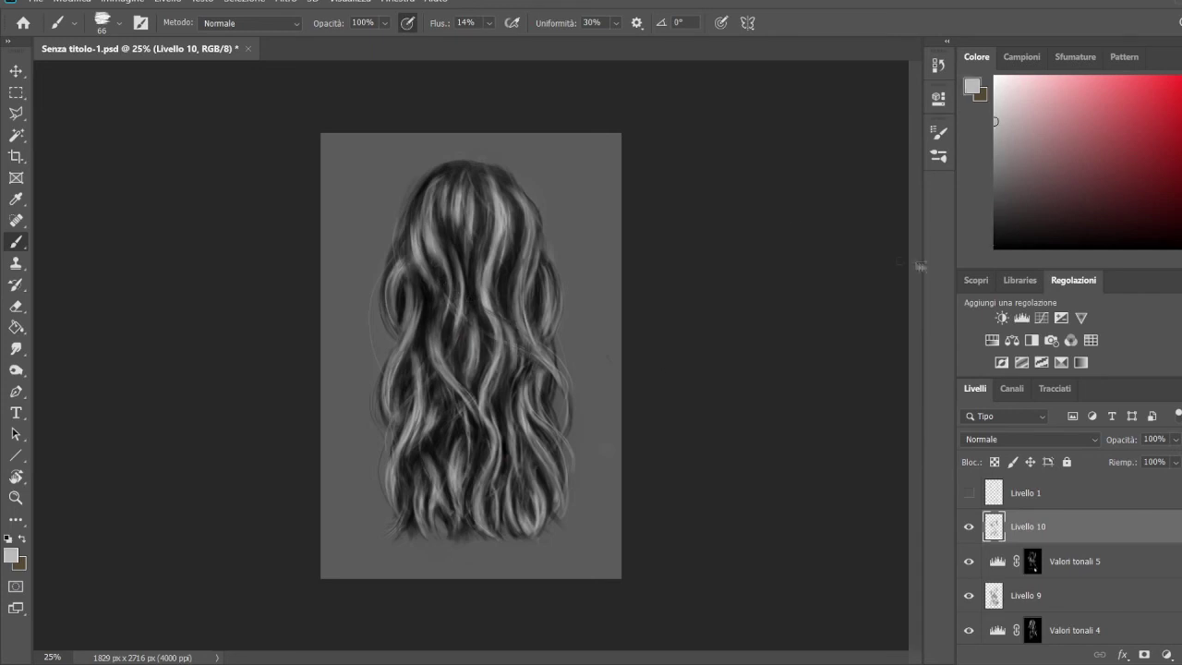
pyautogui.moveTo(1046, 223); pyautogui.dragTo(996, 222)
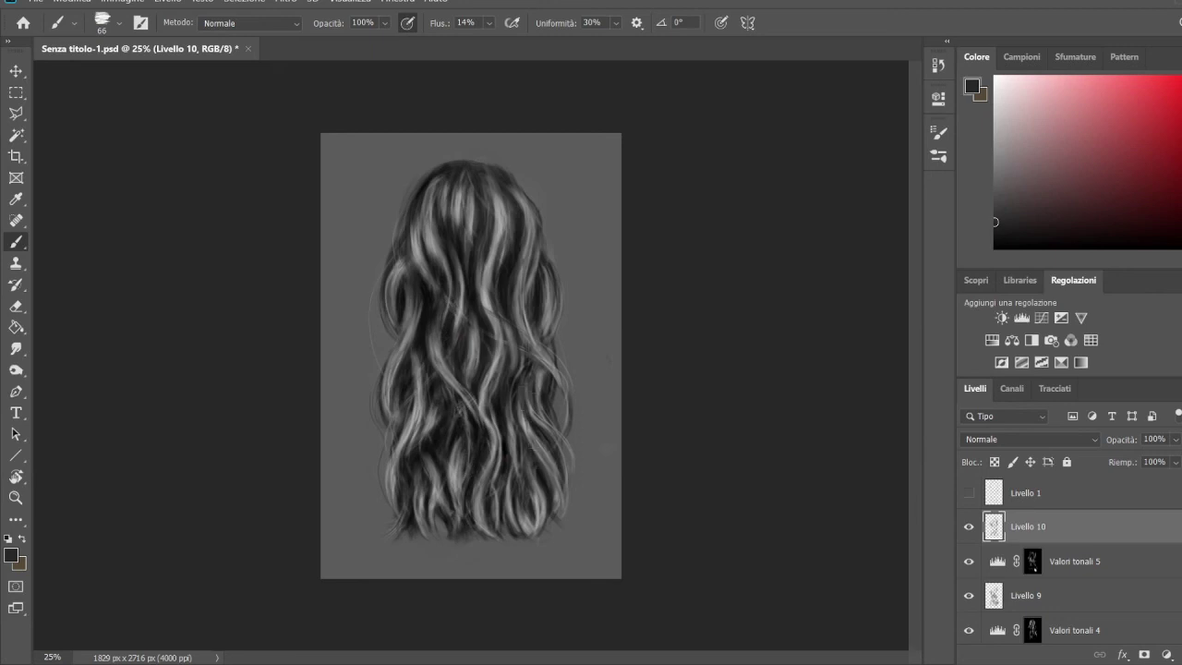
# Step: Paint light grey strands on the lower hair
pyautogui.click(995, 246)
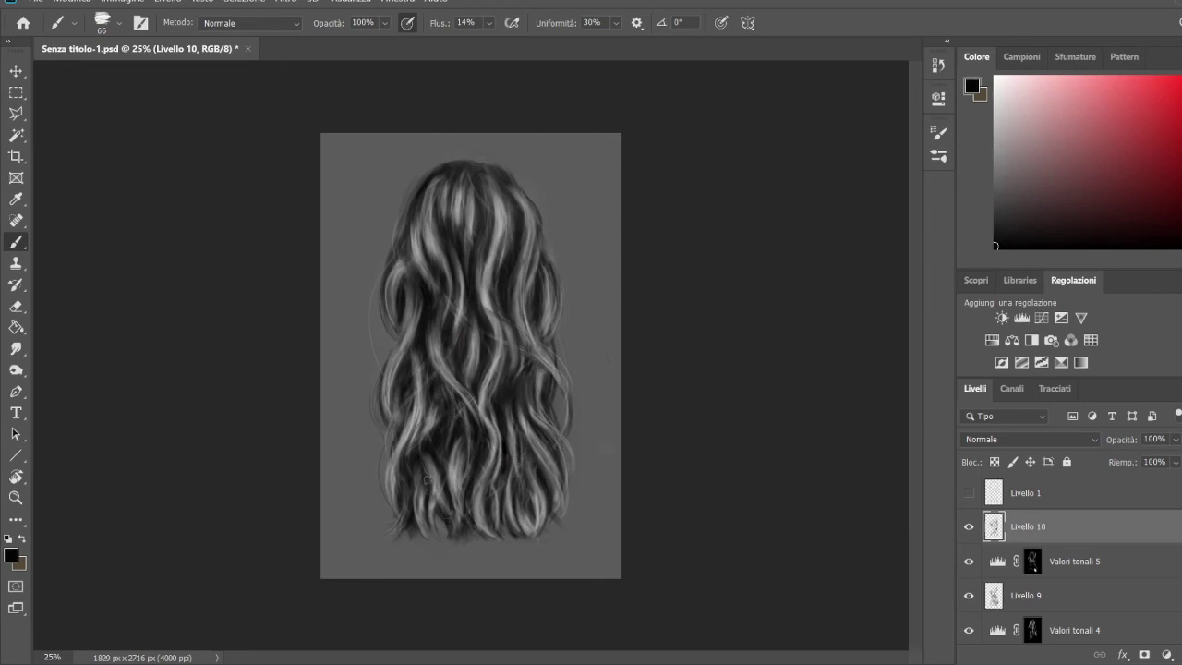
pyautogui.keyDown('alt'); pyautogui.click(427, 516); pyautogui.keyUp('alt')
pyautogui.moveTo(427, 515); pyautogui.dragTo(434, 466)
pyautogui.moveTo(441, 425)
pyautogui.mouseDown()
pyautogui.moveTo(441, 389)
pyautogui.moveTo(434, 397)
pyautogui.mouseUp()
pyautogui.moveTo(431, 479); pyautogui.dragTo(431, 449)
# Step: Add faint light grey strands on the left, lower and upper hair
pyautogui.keyDown('alt'); pyautogui.click(430, 443); pyautogui.keyUp('alt')
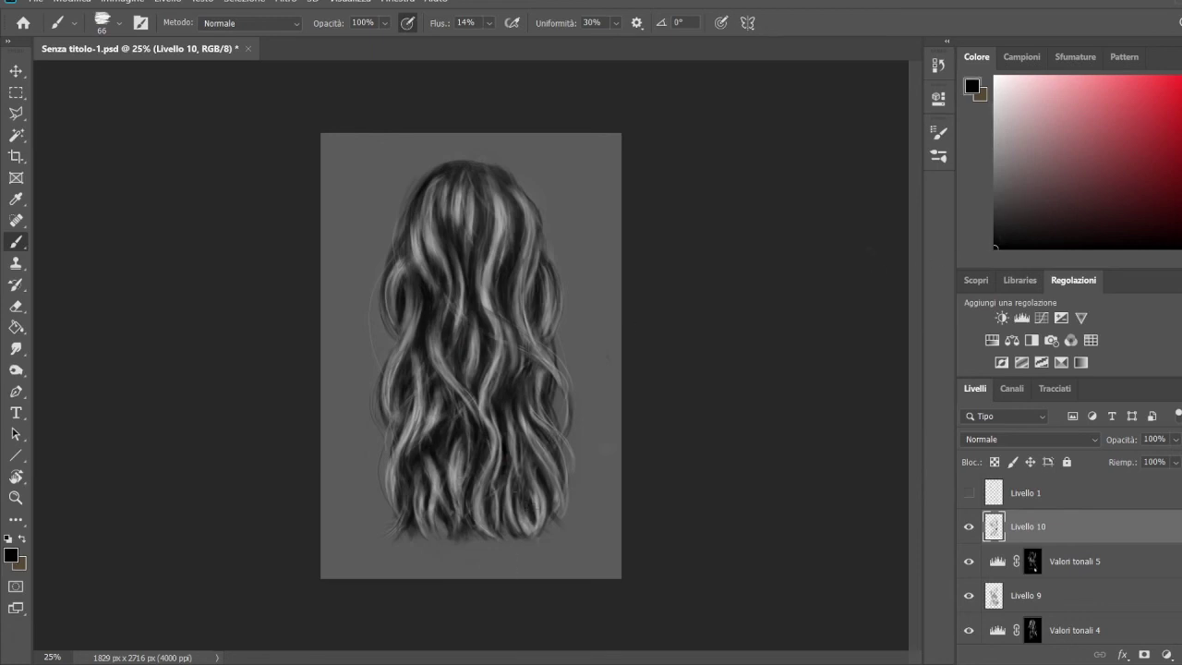
pyautogui.keyDown('alt'); pyautogui.click(498, 453); pyautogui.keyUp('alt')
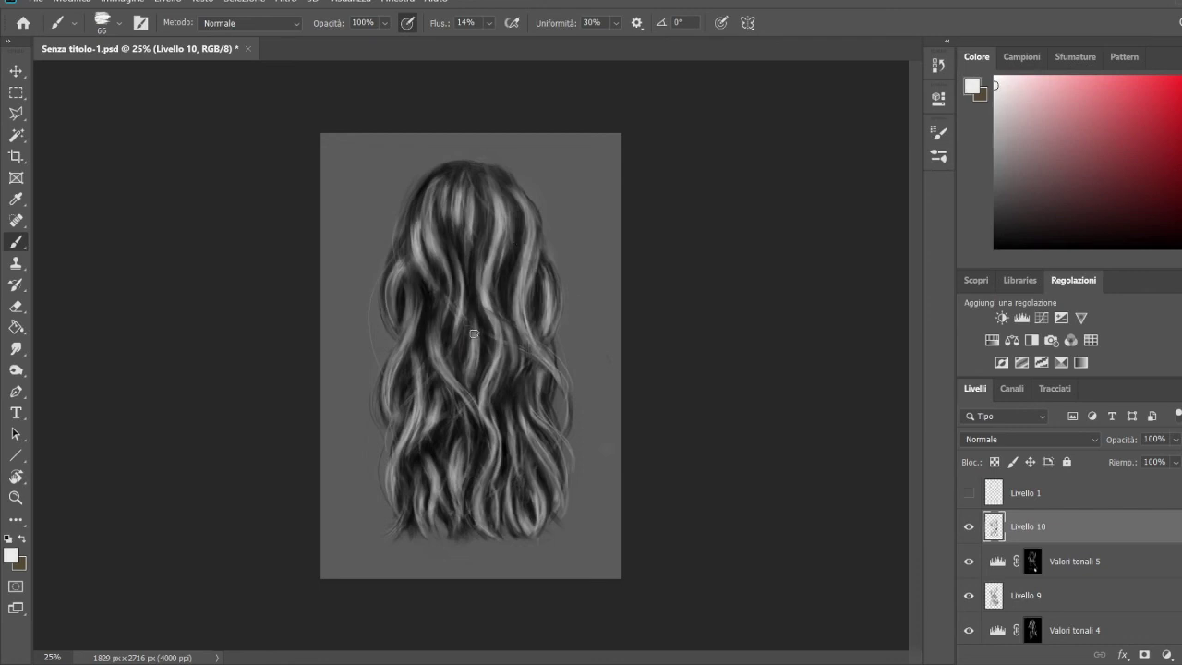
pyautogui.moveTo(431, 183); pyautogui.dragTo(432, 242)
pyautogui.moveTo(390, 275); pyautogui.dragTo(406, 355)
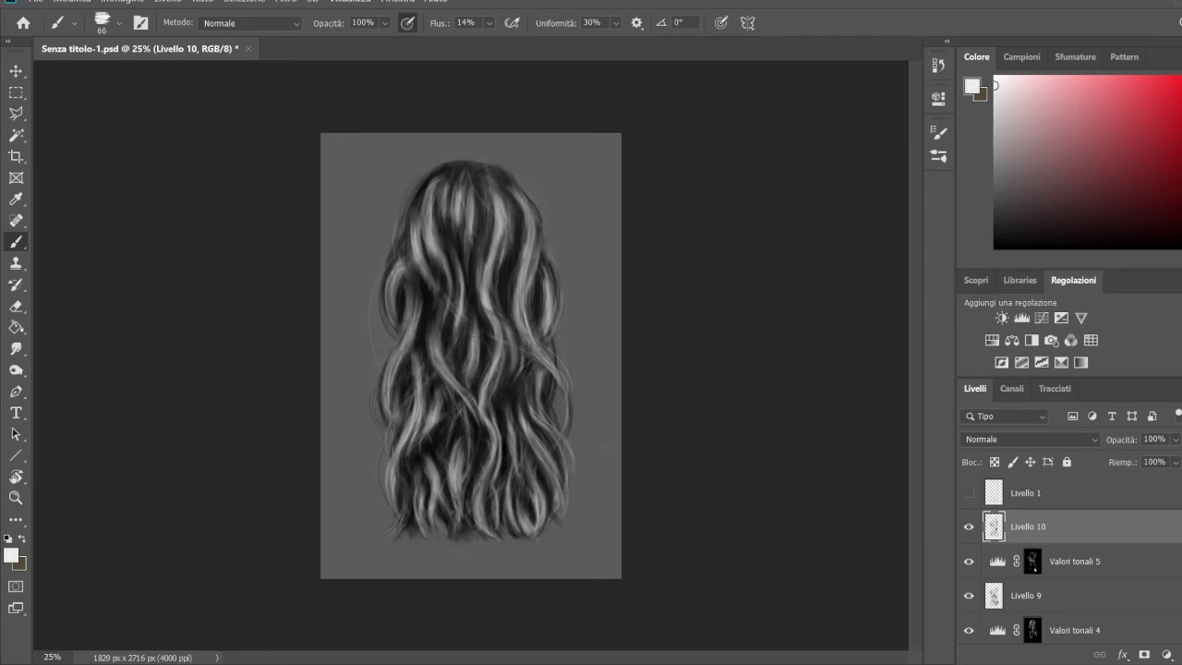
pyautogui.moveTo(488, 473)
pyautogui.mouseDown()
pyautogui.moveTo(486, 532)
pyautogui.moveTo(488, 497)
pyautogui.mouseUp()
pyautogui.moveTo(475, 192)
pyautogui.mouseDown()
pyautogui.moveTo(475, 240)
pyautogui.moveTo(493, 215)
pyautogui.mouseUp()
pyautogui.moveTo(420, 196); pyautogui.dragTo(418, 242)
pyautogui.moveTo(503, 177); pyautogui.dragTo(510, 249)
pyautogui.moveTo(507, 200); pyautogui.dragTo(509, 264)
# Step: Add light strands in the mid and upper hair and black strands lower-middle
pyautogui.moveTo(437, 311); pyautogui.dragTo(437, 360)
pyautogui.moveTo(498, 324); pyautogui.dragTo(498, 377)
pyautogui.moveTo(471, 207); pyautogui.dragTo(473, 249)
pyautogui.keyDown('alt'); pyautogui.click(460, 171); pyautogui.keyUp('alt')
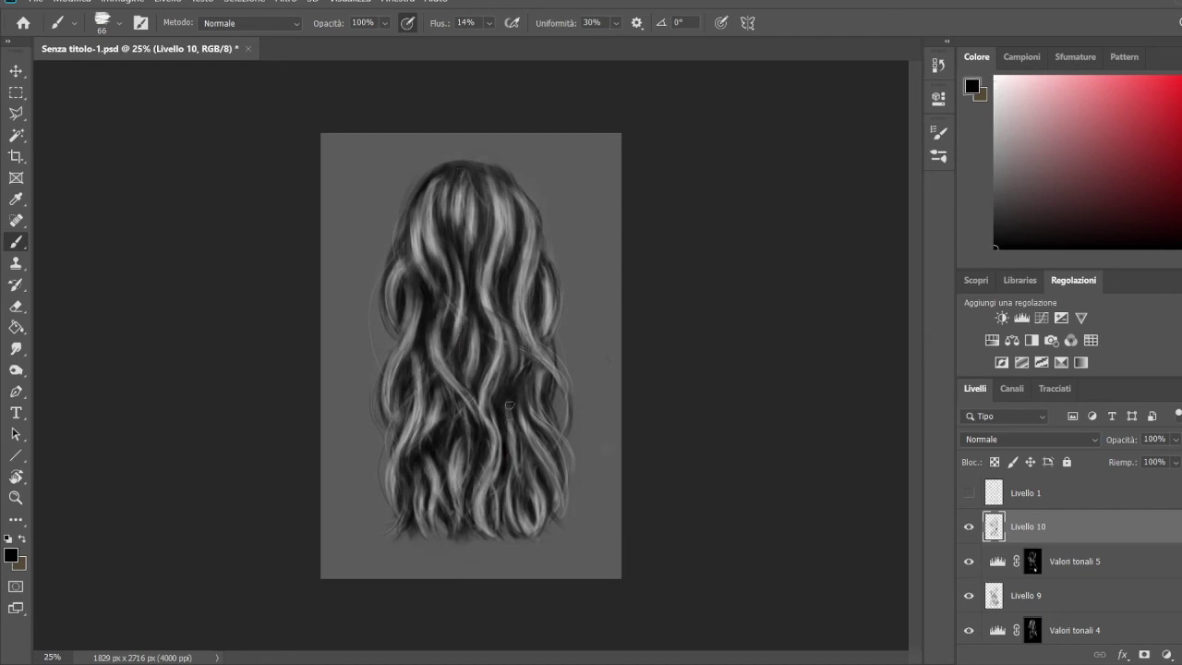
pyautogui.moveTo(428, 442); pyautogui.dragTo(430, 473)
pyautogui.moveTo(427, 377); pyautogui.dragTo(423, 434)
# Step: Shrink the brush and paint thin white strands diagonally across the hair
pyautogui.keyDown('alt'); pyautogui.click(600, 360); pyautogui.keyUp('alt')
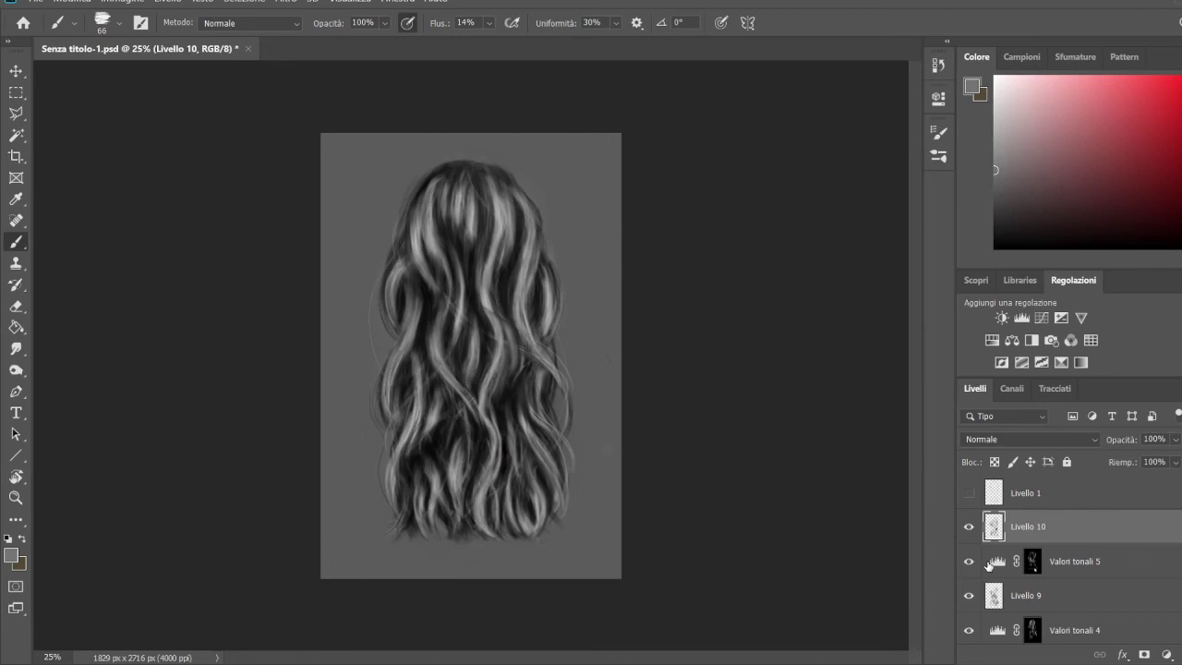
pyautogui.click(994, 78)
pyautogui.press('[')
pyautogui.press('[')
pyautogui.press('[')
pyautogui.moveTo(418, 208); pyautogui.dragTo(518, 462)
pyautogui.moveTo(532, 240)
pyautogui.mouseDown()
pyautogui.moveTo(536, 380)
pyautogui.moveTo(593, 448)
pyautogui.mouseUp()
pyautogui.moveTo(483, 194)
pyautogui.mouseDown()
pyautogui.moveTo(497, 286)
pyautogui.moveTo(482, 460)
pyautogui.mouseUp()
pyautogui.moveTo(427, 277); pyautogui.dragTo(473, 499)
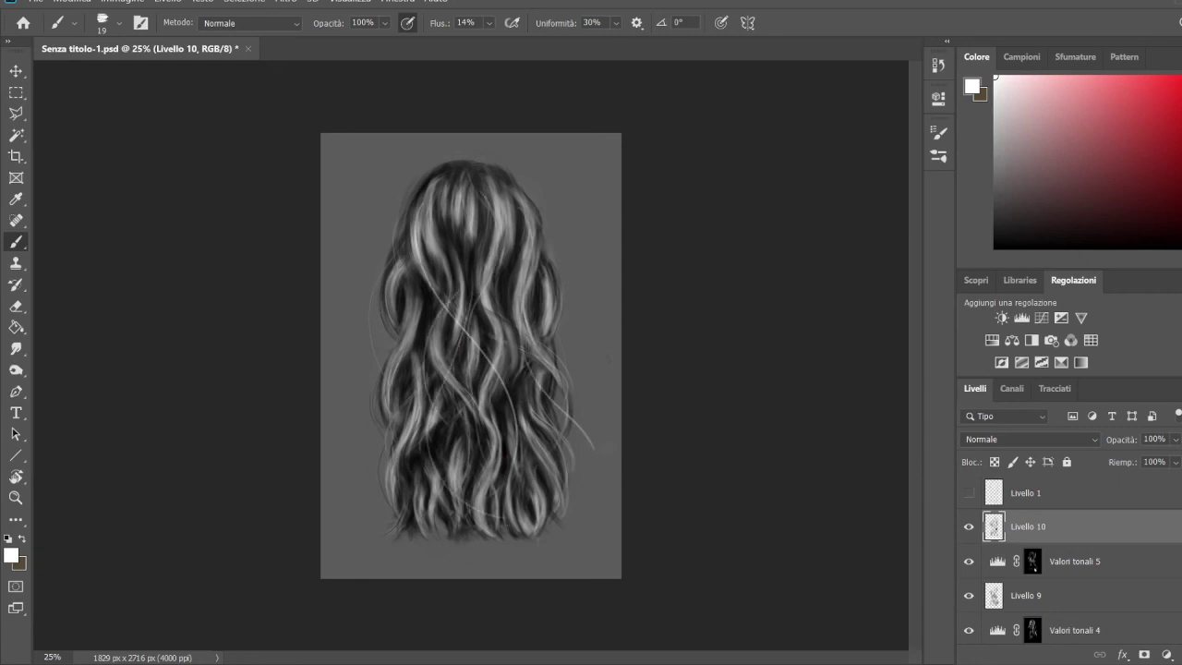
# Step: Adjust brush size and greys, then merge all visible layers into new Livello 11
pyautogui.click(995, 162)
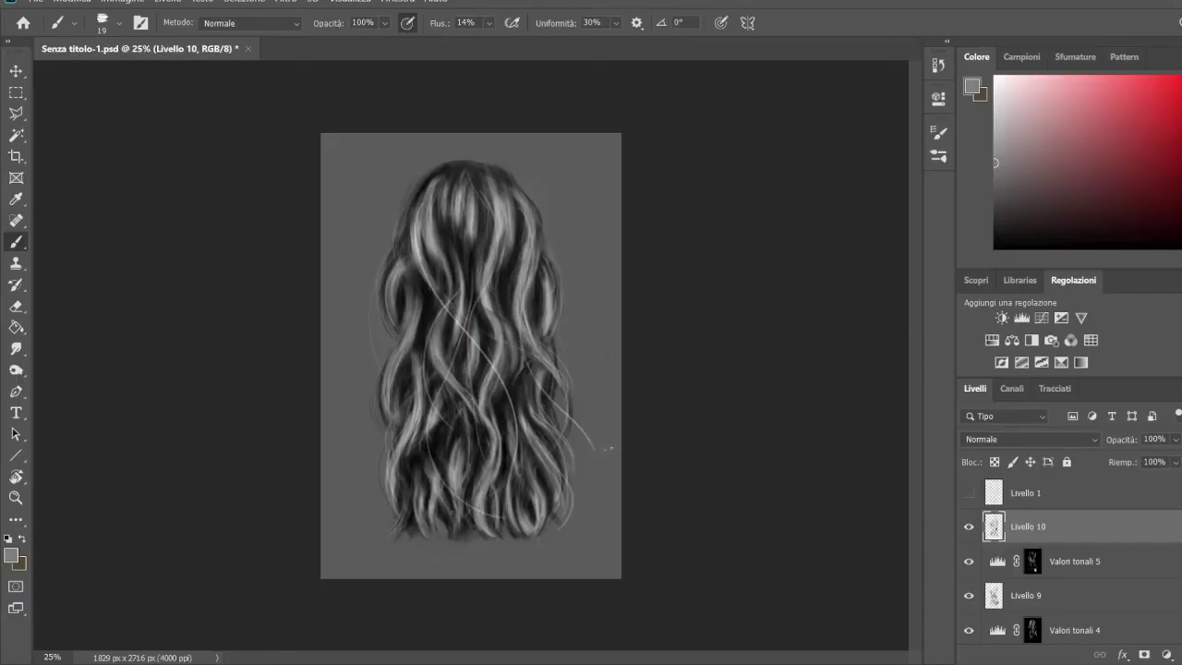
pyautogui.moveTo(610, 449); pyautogui.dragTo(634, 435)
pyautogui.keyDown('alt'); pyautogui.click(532, 469); pyautogui.keyUp('alt')
pyautogui.moveTo(675, 435); pyautogui.dragTo(656, 435)
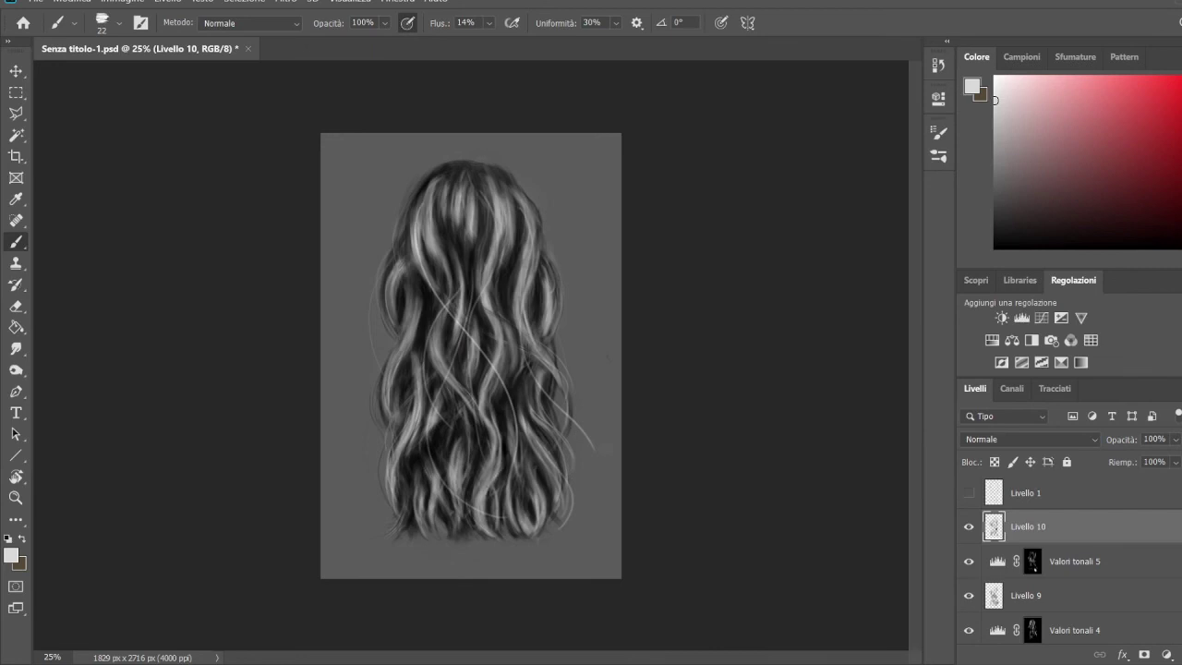
pyautogui.keyDown('alt'); pyautogui.click(489, 464); pyautogui.keyUp('alt')
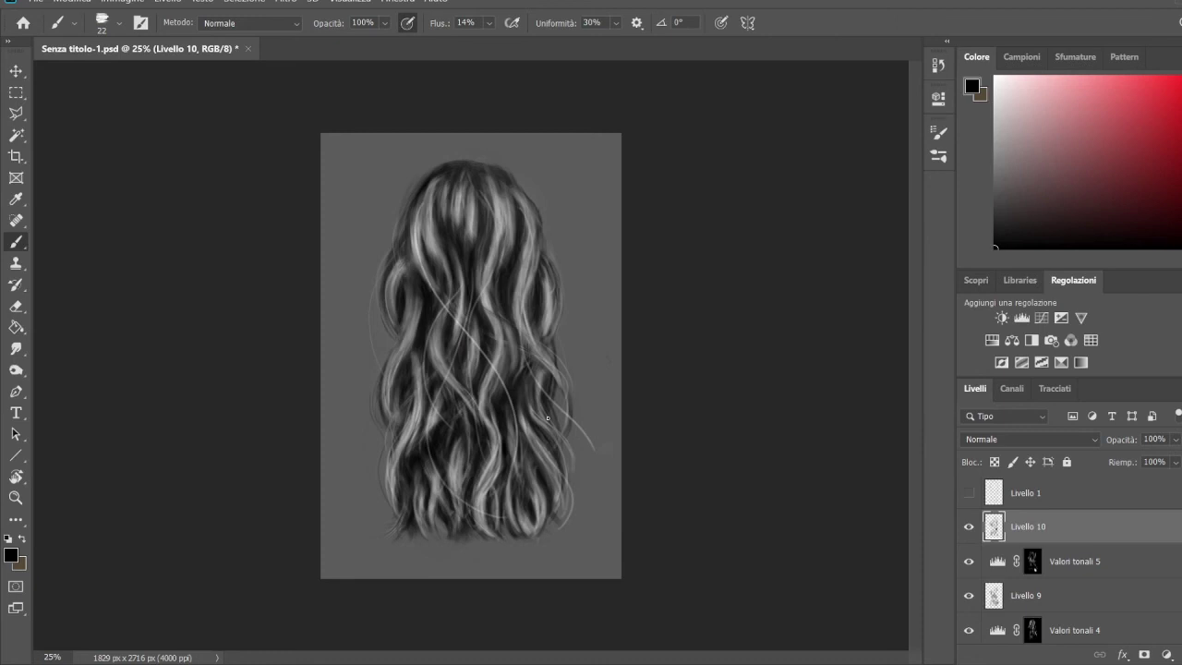
pyautogui.keyDown('alt'); pyautogui.click(479, 485); pyautogui.keyUp('alt')
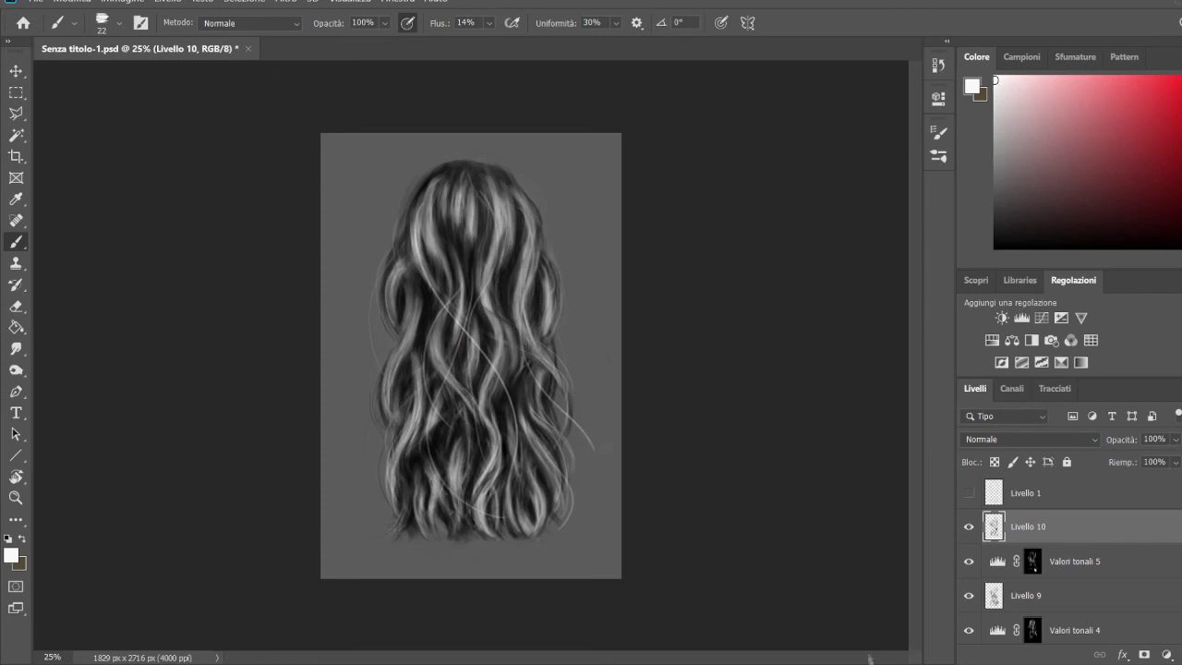
pyautogui.hotkey('ctrl', 'shift', 'alt', 'e')
# Step: Add a Colore-mode layer and paint an orange tint on the hair top at 82% flow
pyautogui.hotkey('ctrl', 'shift', 'alt', 'n')
pyautogui.hotkey('shift', 'alt', 'c')
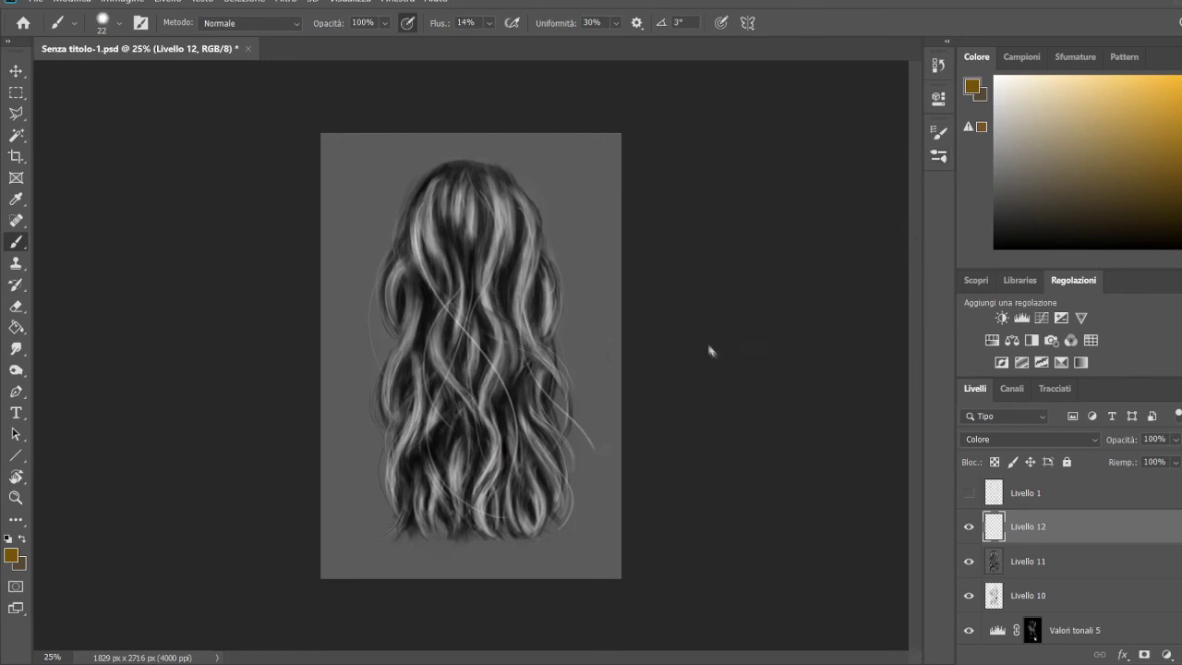
pyautogui.moveTo(493, 211); pyautogui.dragTo(501, 278)
pyautogui.hotkey('shift', '8')
pyautogui.hotkey('shift', '2')
# Step: Spread the orange tint over the upper, left, middle and lower-left hair
pyautogui.moveTo(487, 199); pyautogui.dragTo(485, 277)
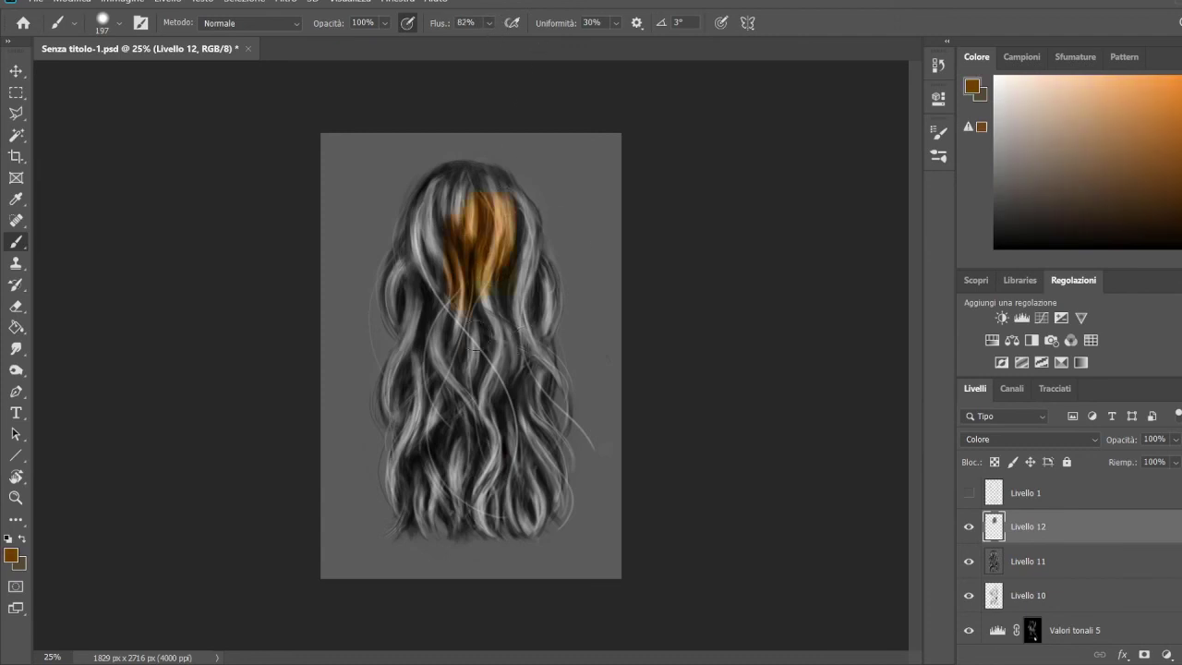
pyautogui.moveTo(444, 218); pyautogui.dragTo(408, 280)
pyautogui.moveTo(453, 245); pyautogui.dragTo(406, 282)
pyautogui.moveTo(467, 343); pyautogui.dragTo(491, 399)
pyautogui.moveTo(397, 362)
pyautogui.mouseDown()
pyautogui.moveTo(404, 421)
pyautogui.moveTo(494, 441)
pyautogui.mouseUp()
pyautogui.press('[')
pyautogui.press('[')
pyautogui.press('[')
pyautogui.press(']')
pyautogui.press(']')
pyautogui.press(']')
# Step: Cover the grey hair ends at the bottom with the orange tint
pyautogui.press(']')
pyautogui.press(']')
pyautogui.press(']')
pyautogui.moveTo(517, 462)
pyautogui.mouseDown()
pyautogui.moveTo(563, 517)
pyautogui.moveTo(513, 481)
pyautogui.mouseUp()
pyautogui.moveTo(483, 526); pyautogui.dragTo(493, 536)
pyautogui.moveTo(447, 499); pyautogui.dragTo(468, 519)
pyautogui.press('[')
pyautogui.press('[')
pyautogui.press('[')
# Step: Set 30% flow with a size-27 brush and sample brown, orange-brown and light tan from the hair
pyautogui.press(']')
pyautogui.press(']')
pyautogui.press(']')
pyautogui.press(']')
pyautogui.press(']')
pyautogui.press(']')
pyautogui.click(1172, 184)
pyautogui.hotkey('shift', '3')
pyautogui.press(']')
pyautogui.press(']')
pyautogui.press(']')
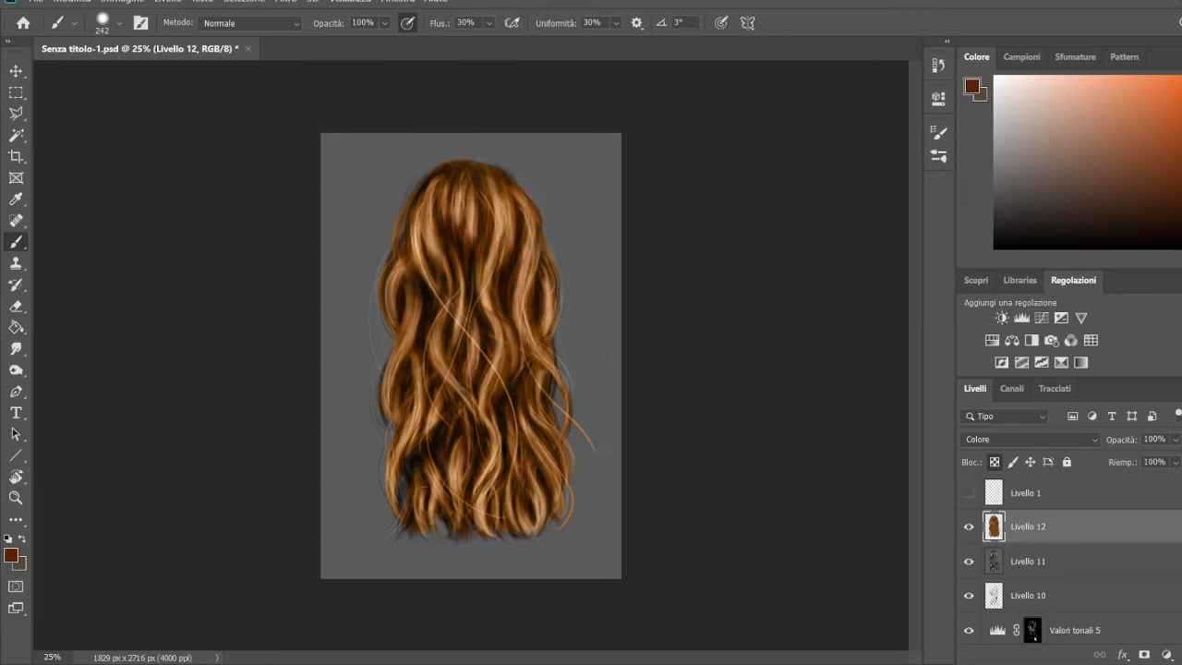
pyautogui.keyDown('alt'); pyautogui.click(462, 226); pyautogui.keyUp('alt')
pyautogui.keyDown('alt'); pyautogui.click(505, 226); pyautogui.keyUp('alt')
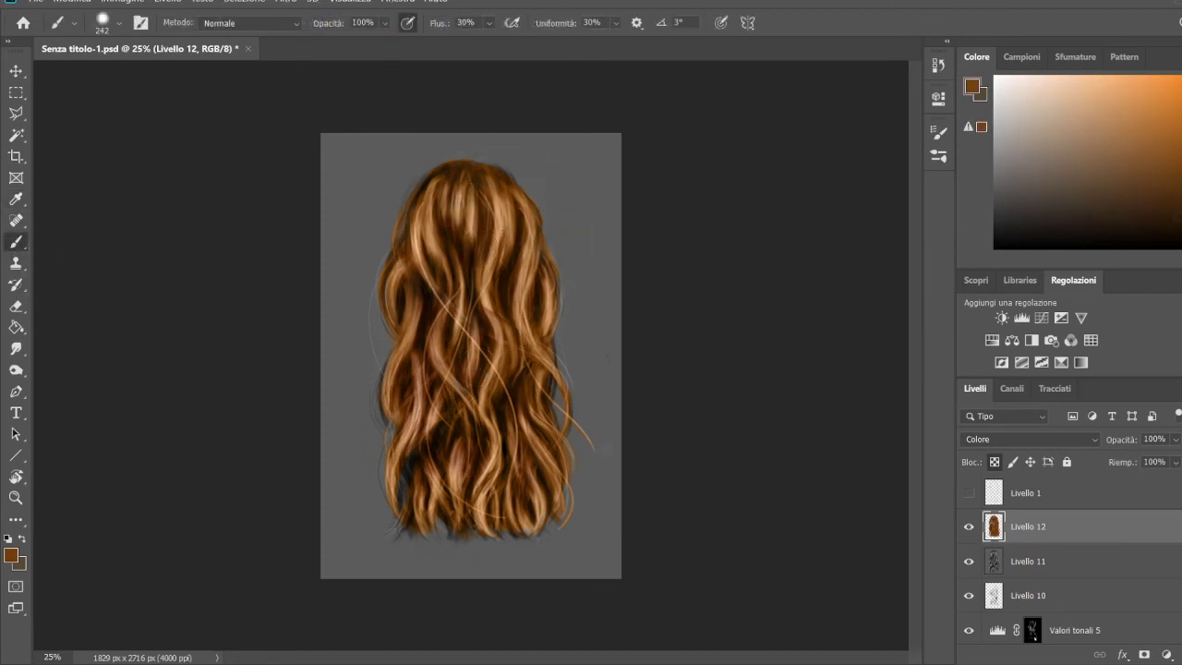
pyautogui.keyDown('alt'); pyautogui.click(502, 295); pyautogui.keyUp('alt')
pyautogui.keyDown('alt'); pyautogui.click(502, 220); pyautogui.keyUp('alt')
pyautogui.keyDown('alt'); pyautogui.click(539, 243); pyautogui.keyUp('alt')
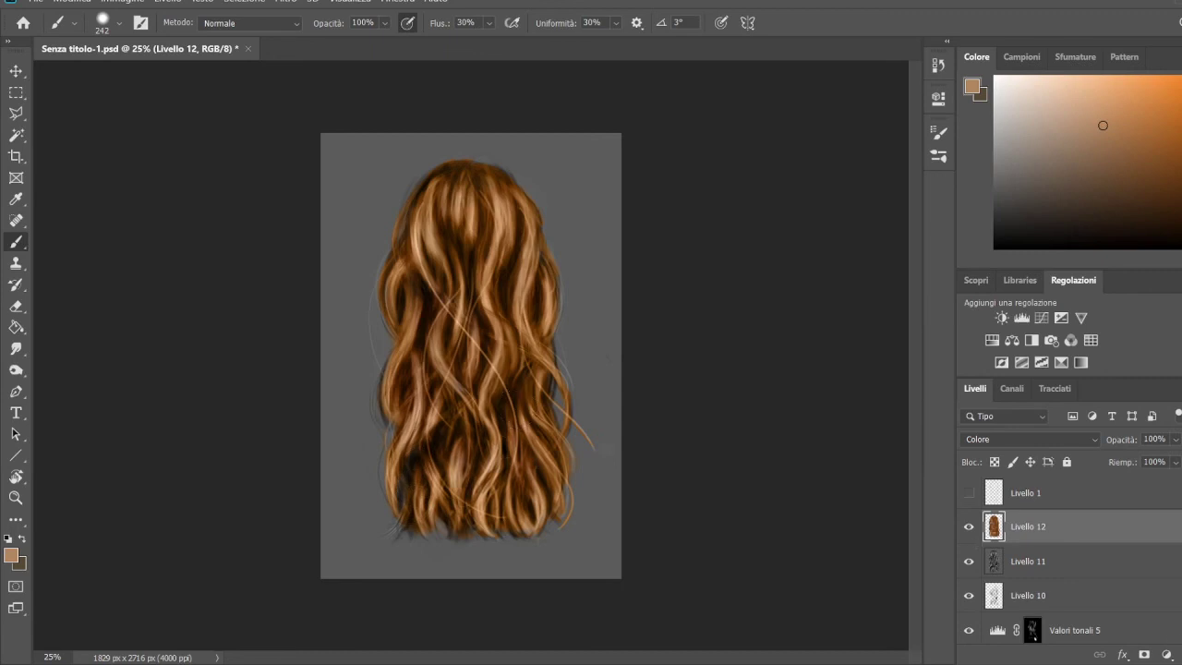
pyautogui.hotkey('ctrl', 'shift', 'alt', 'n')
# Step: Set the new layer to Sovrapponi and paint warm overlay tones across the hair, erasing the excess
pyautogui.click(1003, 439)
pyautogui.scroll(-12, 1004, 440)
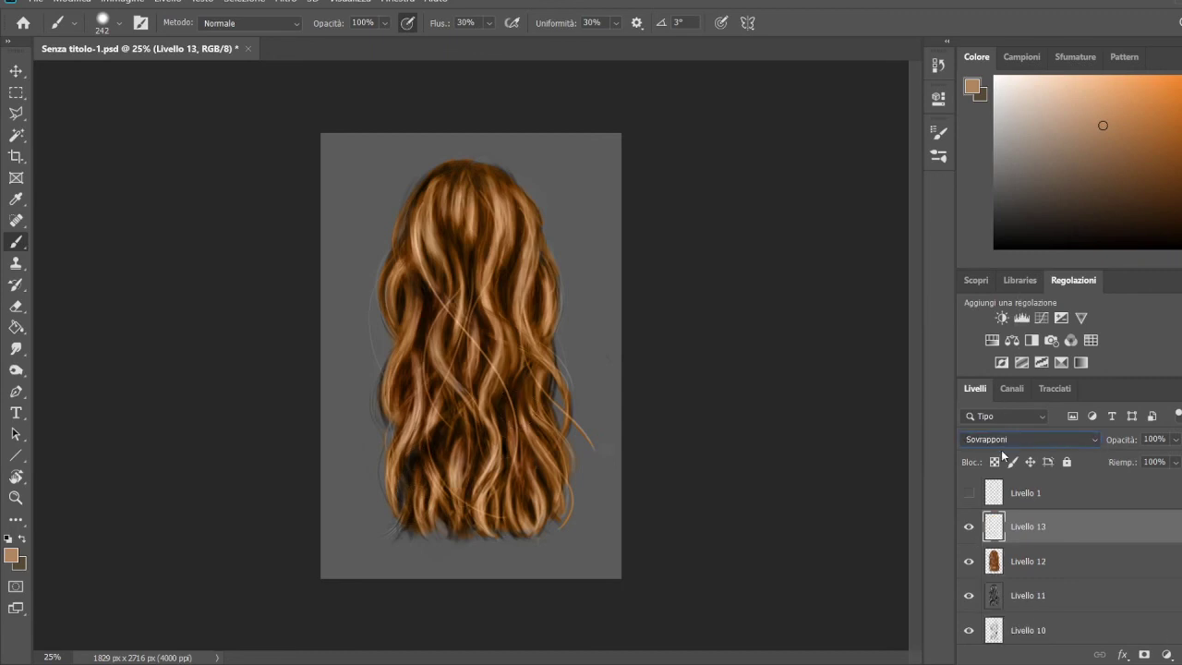
pyautogui.moveTo(465, 251); pyautogui.dragTo(451, 242)
pyautogui.moveTo(466, 435)
pyautogui.mouseDown()
pyautogui.moveTo(443, 395)
pyautogui.moveTo(434, 304)
pyautogui.moveTo(508, 406)
pyautogui.moveTo(453, 434)
pyautogui.mouseUp()
pyautogui.press('e')
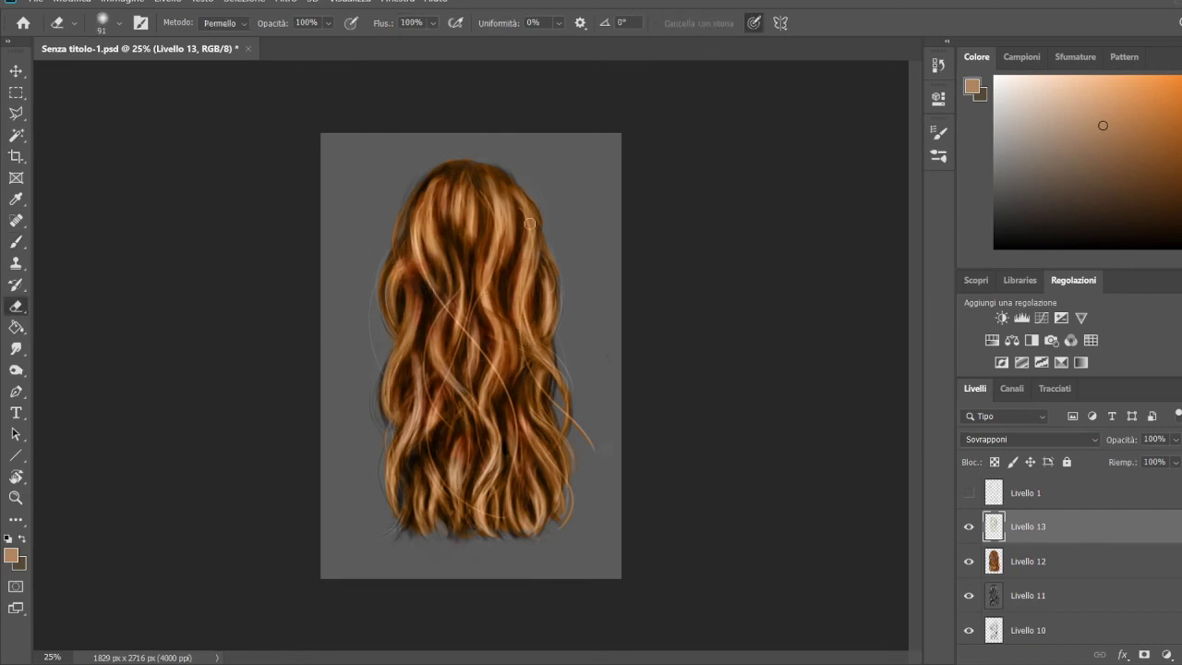
pyautogui.press(']')
pyautogui.press(']')
pyautogui.press(']')
pyautogui.click(16, 242)
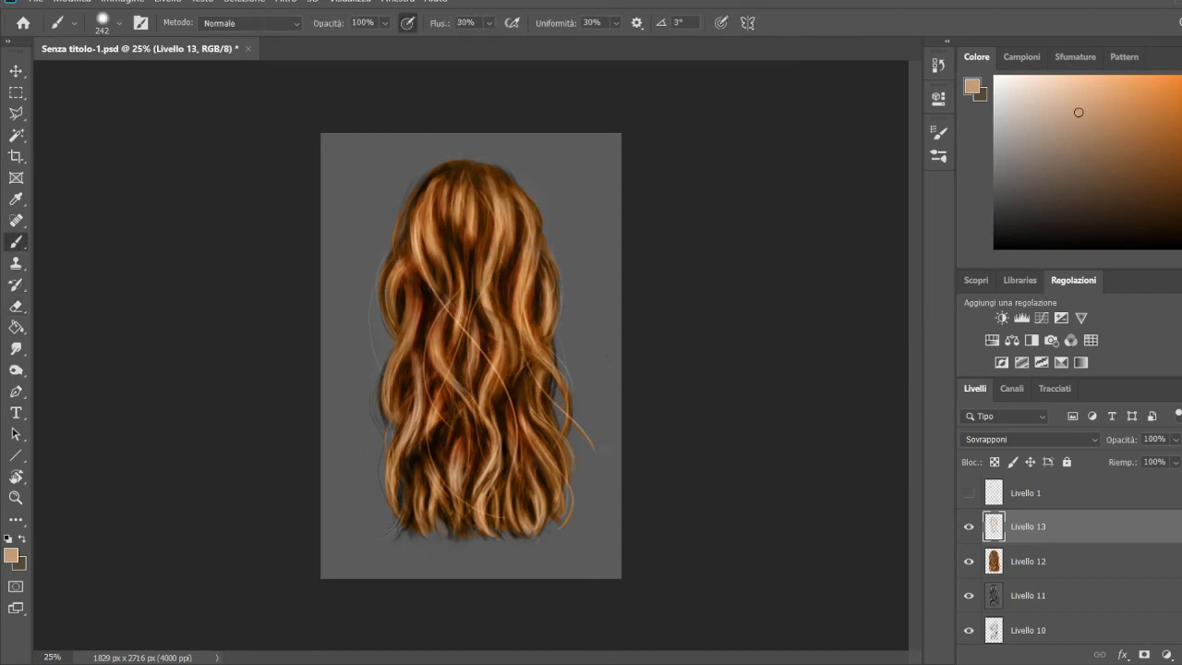
pyautogui.keyDown('alt'); pyautogui.click(462, 316); pyautogui.keyUp('alt')
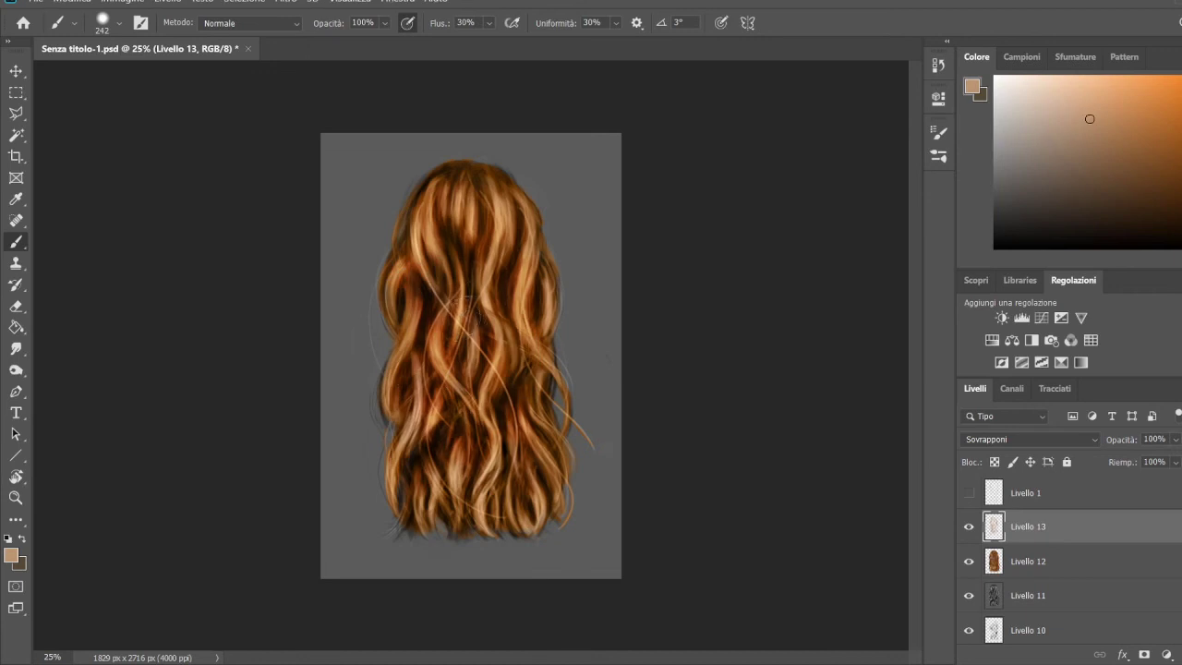
pyautogui.press('e')
pyautogui.press('b')
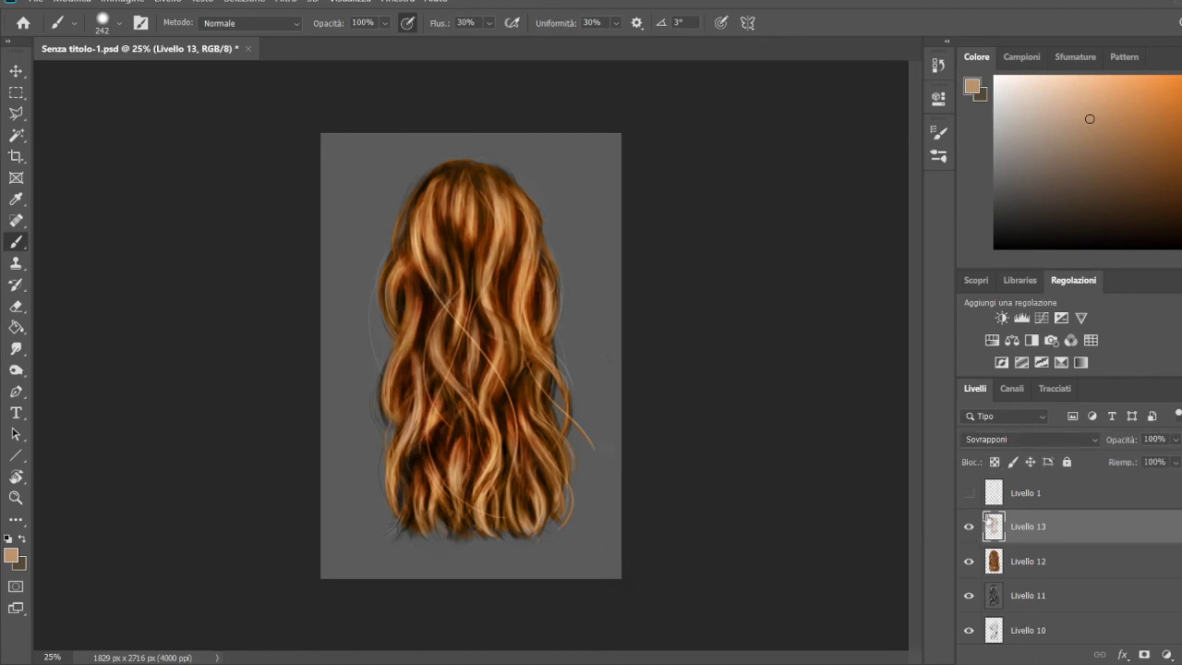
# Step: On a new normal layer, paint light peach highlight strands down the middle of the hair
pyautogui.hotkey('ctrl', 'shift', 'alt', 'n')
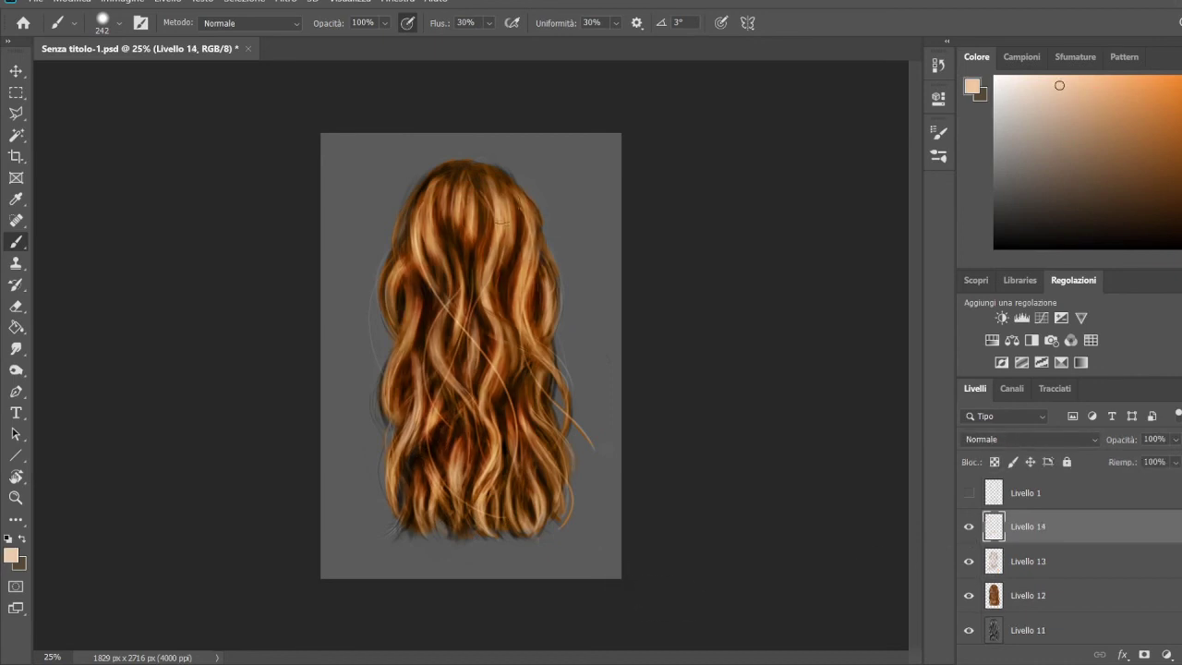
pyautogui.moveTo(500, 198)
pyautogui.mouseDown()
pyautogui.moveTo(506, 249)
pyautogui.moveTo(533, 308)
pyautogui.mouseUp()
pyautogui.moveTo(466, 182); pyautogui.dragTo(469, 216)
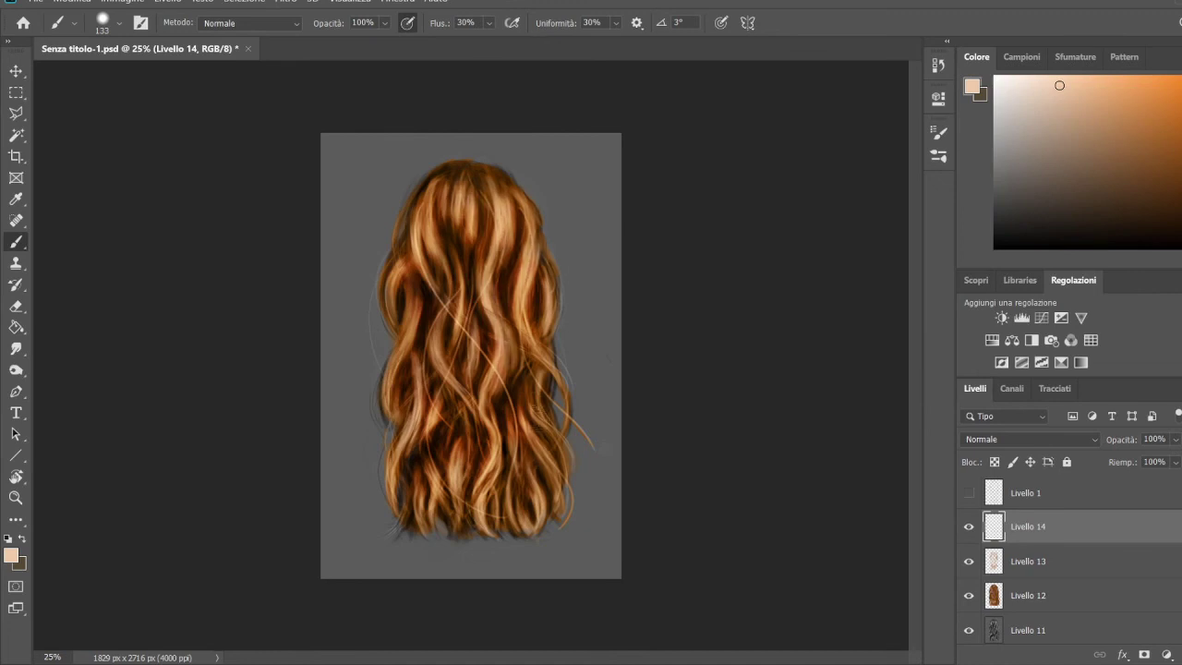
pyautogui.moveTo(493, 272); pyautogui.dragTo(492, 499)
pyautogui.moveTo(415, 237); pyautogui.dragTo(510, 403)
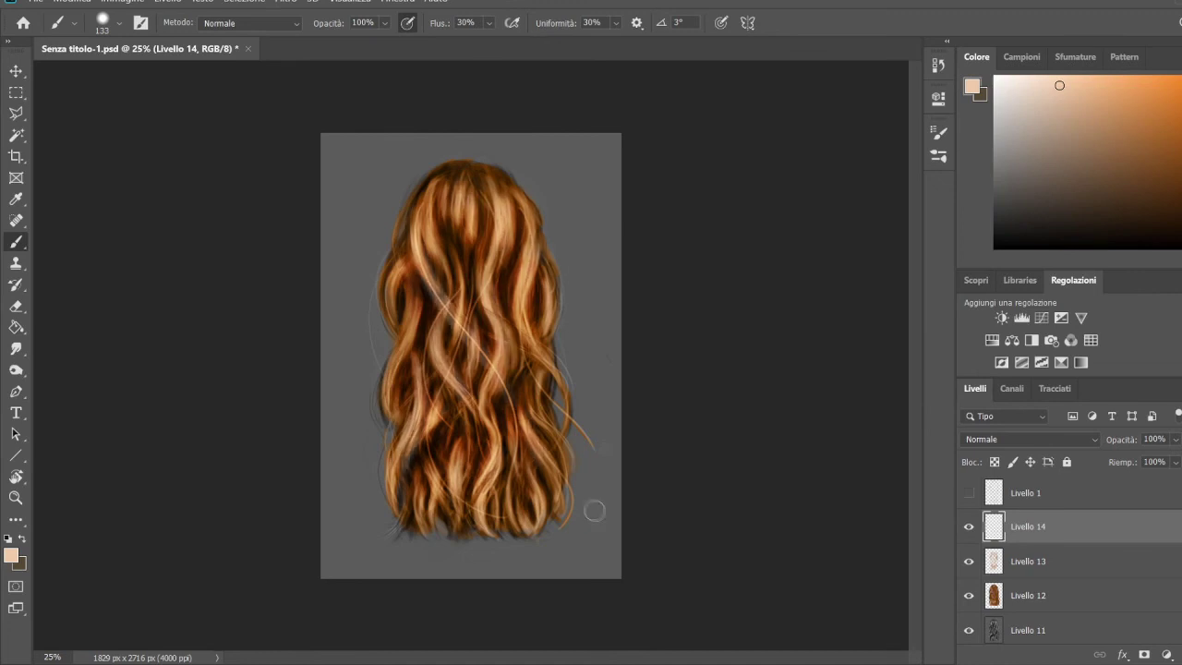
pyautogui.press('h')
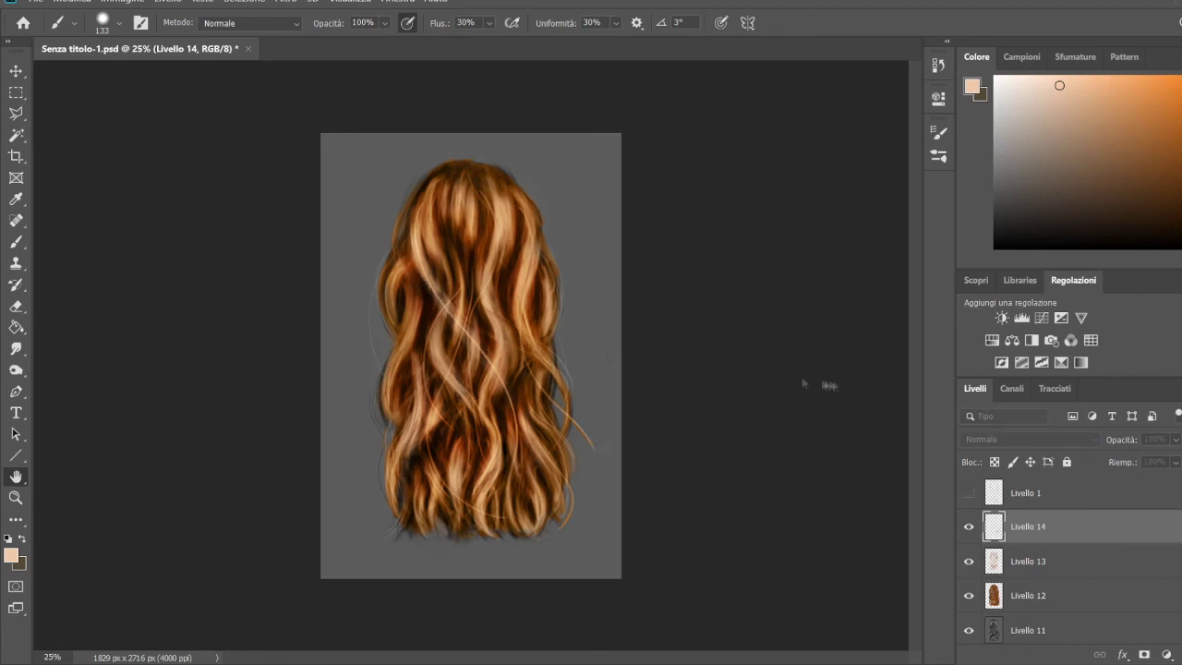
pyautogui.press('b')
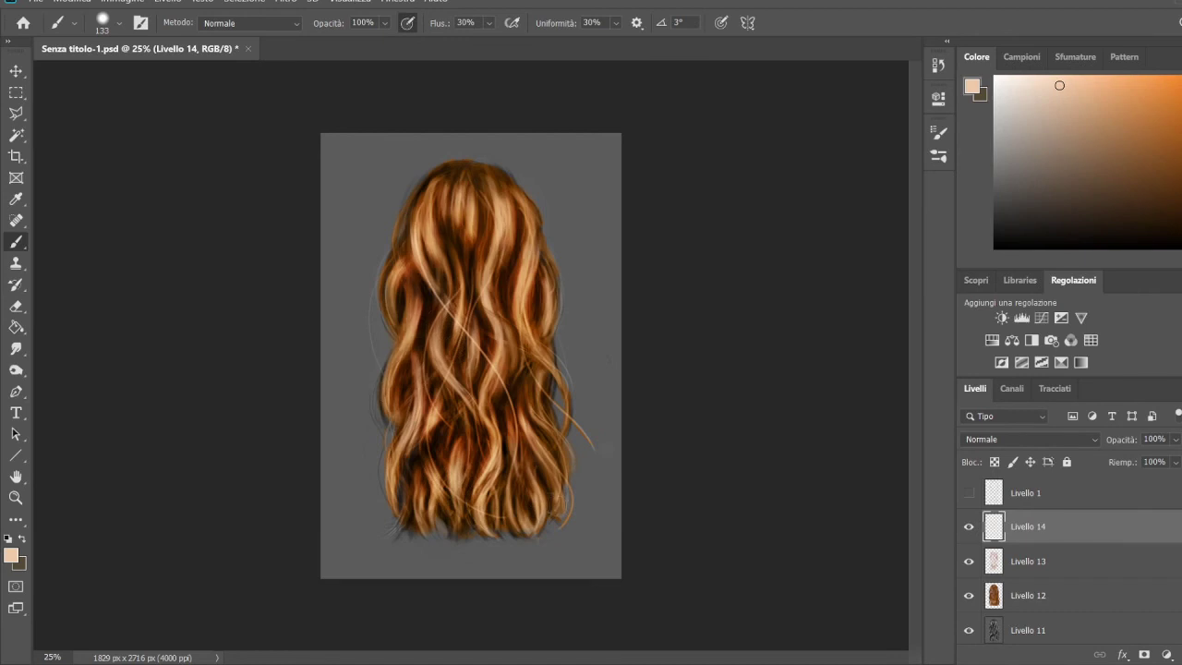
# Step: Lower Livello 14 to 72% opacity and drag the Hue/Saturation hue toward a reddish auburn tone
pyautogui.moveTo(1177, 439); pyautogui.dragTo(1151, 465)
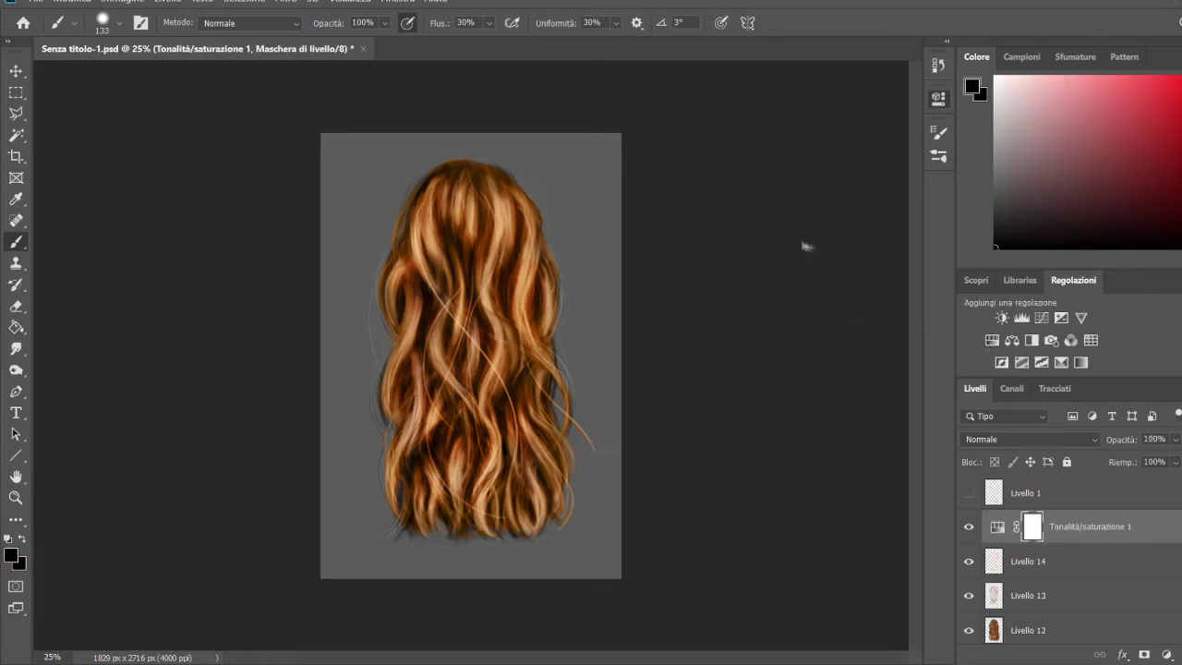
pyautogui.moveTo(800, 281)
pyautogui.mouseDown()
pyautogui.moveTo(781, 225)
pyautogui.moveTo(767, 229)
pyautogui.moveTo(801, 222)
pyautogui.moveTo(728, 222)
pyautogui.moveTo(796, 220)
pyautogui.moveTo(807, 251)
pyautogui.mouseUp()
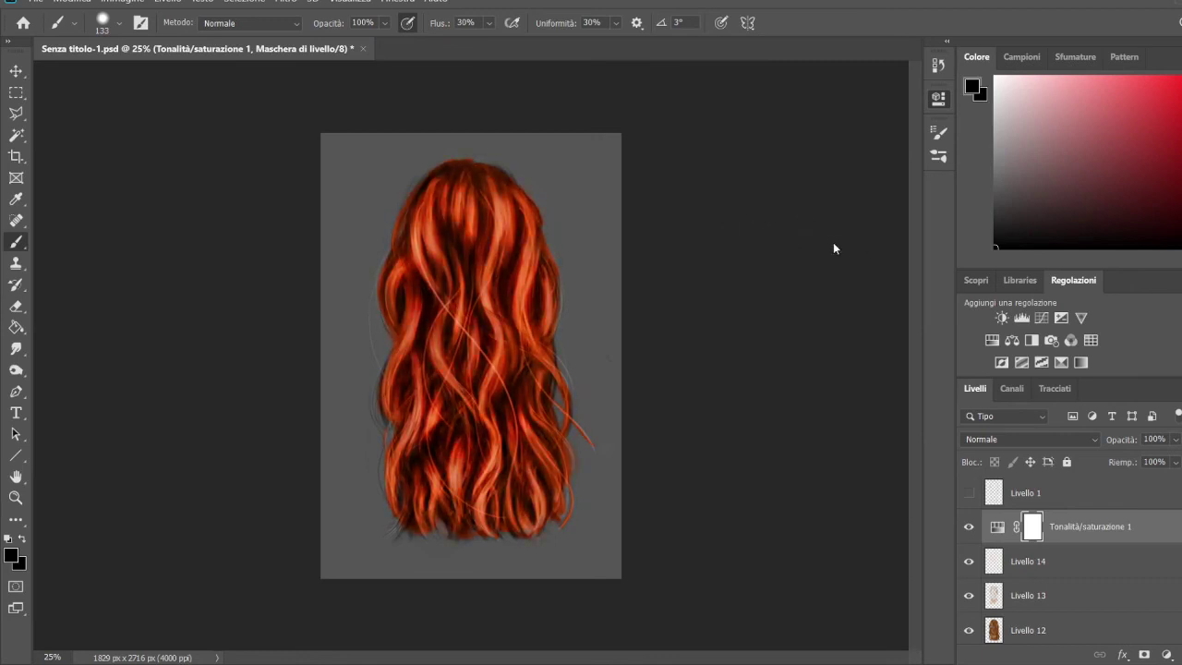
pyautogui.moveTo(800, 219)
pyautogui.mouseDown()
pyautogui.moveTo(807, 246)
pyautogui.moveTo(795, 267)
pyautogui.mouseUp()
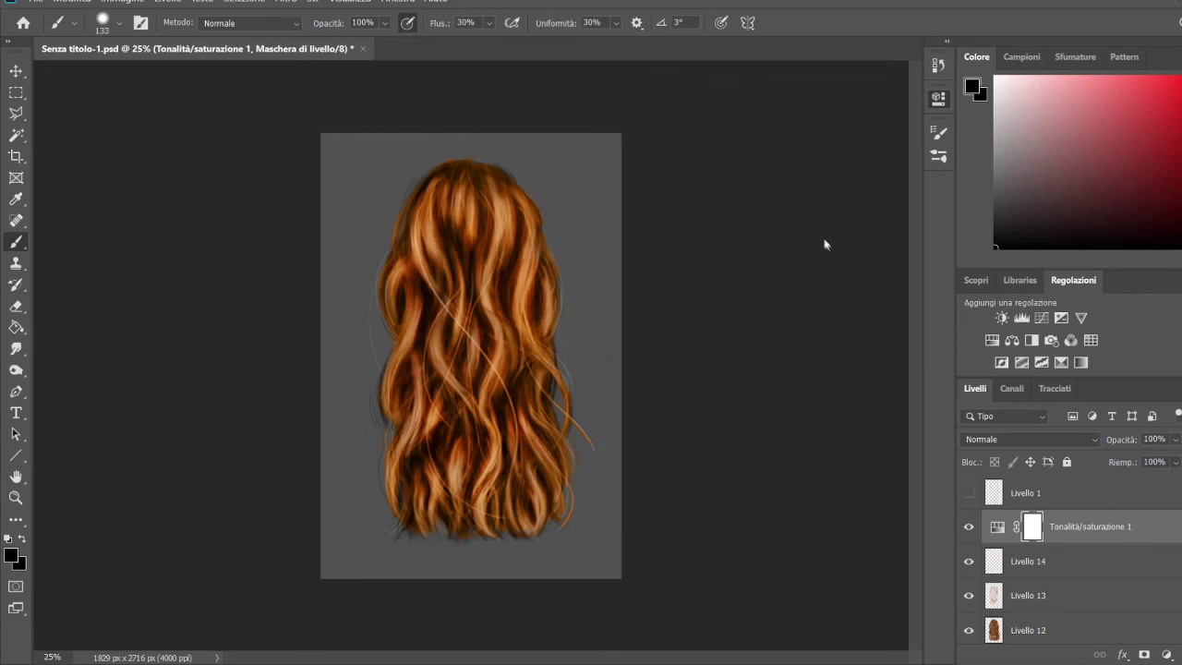
pyautogui.moveTo(814, 265)
pyautogui.mouseDown()
pyautogui.moveTo(773, 268)
pyautogui.moveTo(788, 217)
pyautogui.mouseUp()
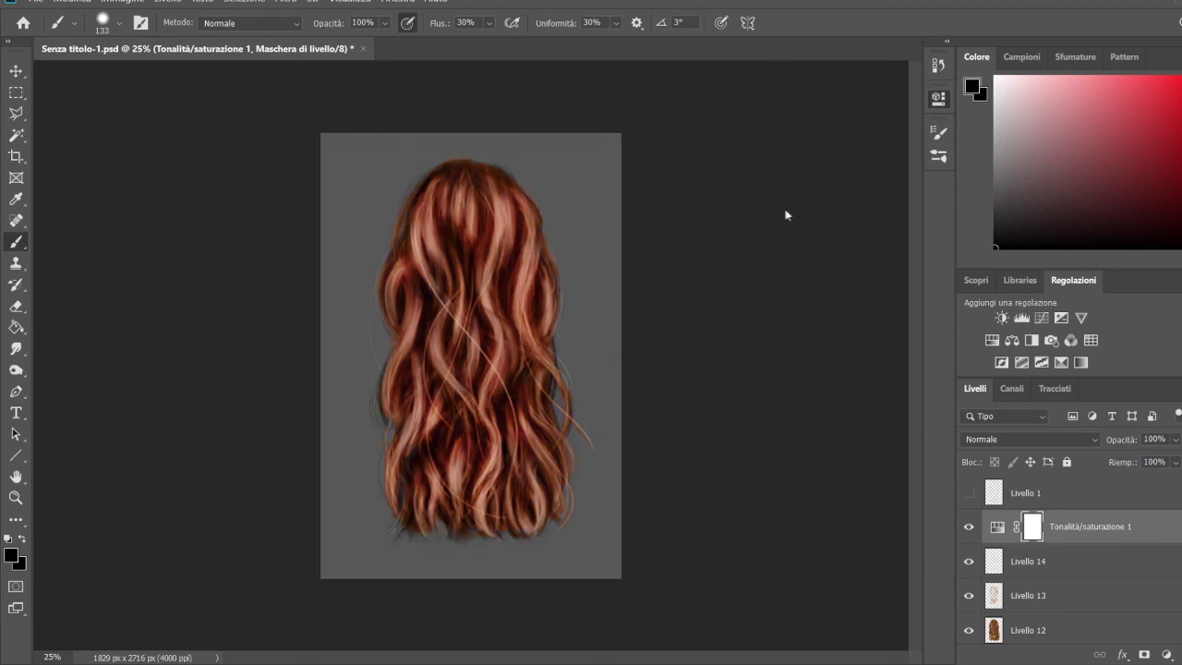